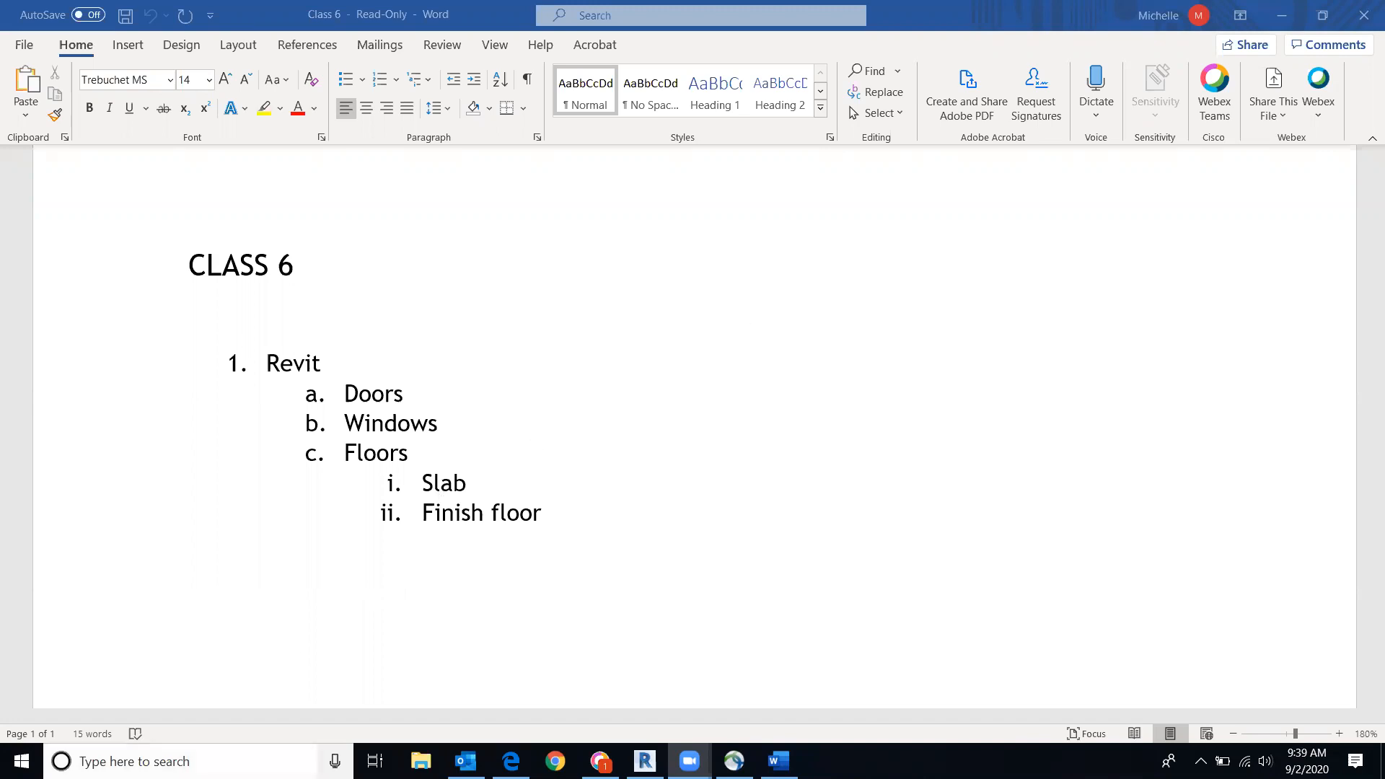
Step: Check the Class 6 outline in Word and switch to the Level 1 floor plan in Revit
{"action": "mouse_move", "coordinate": [690, 762]}
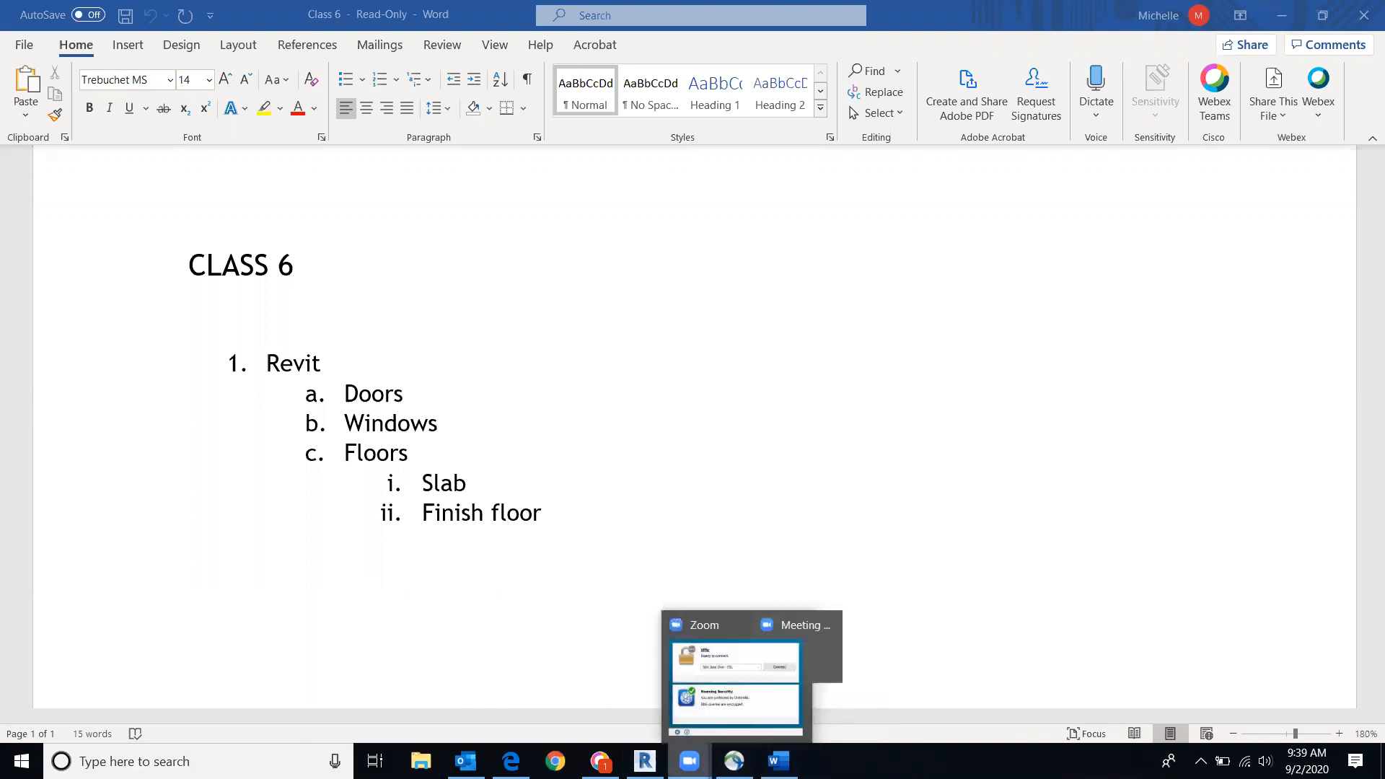
{"action": "left_click", "coordinate": [645, 761]}
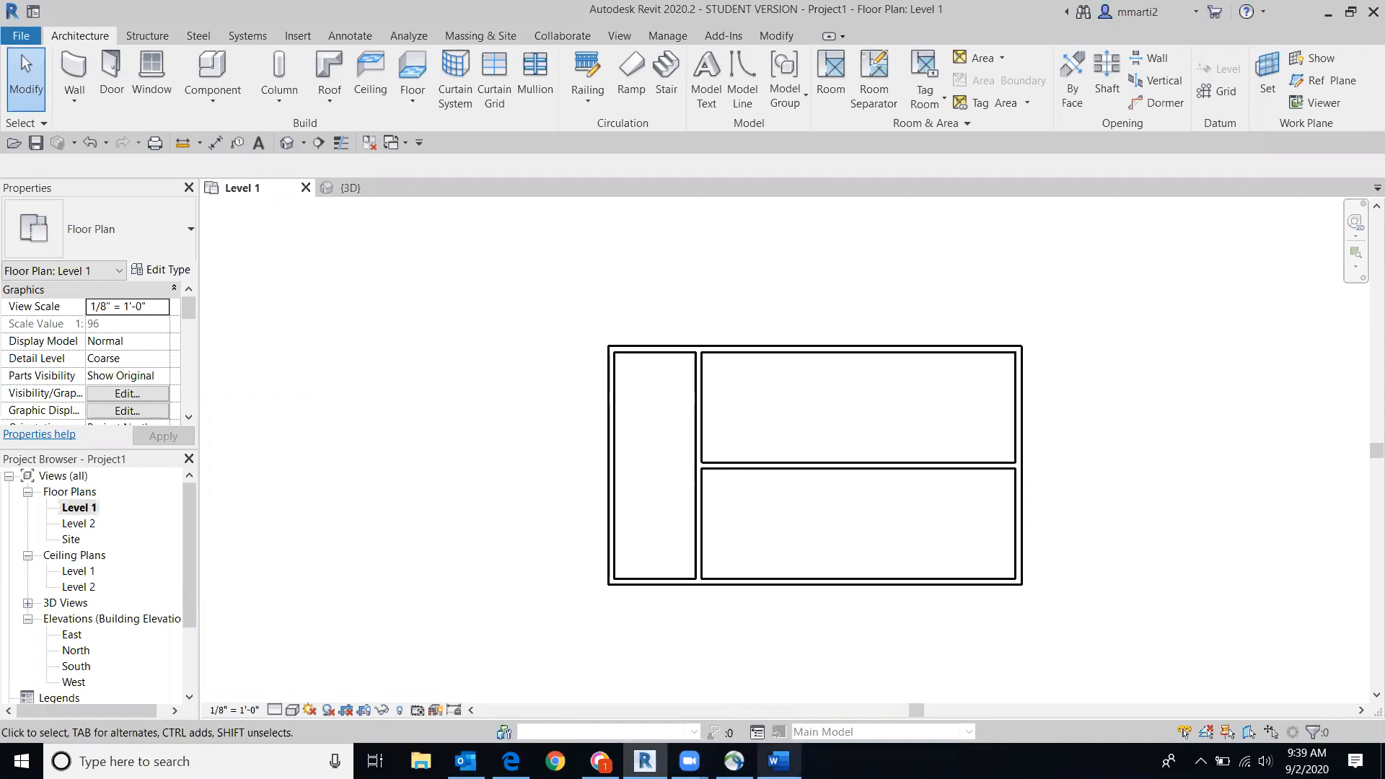
{"action": "left_click", "coordinate": [778, 761]}
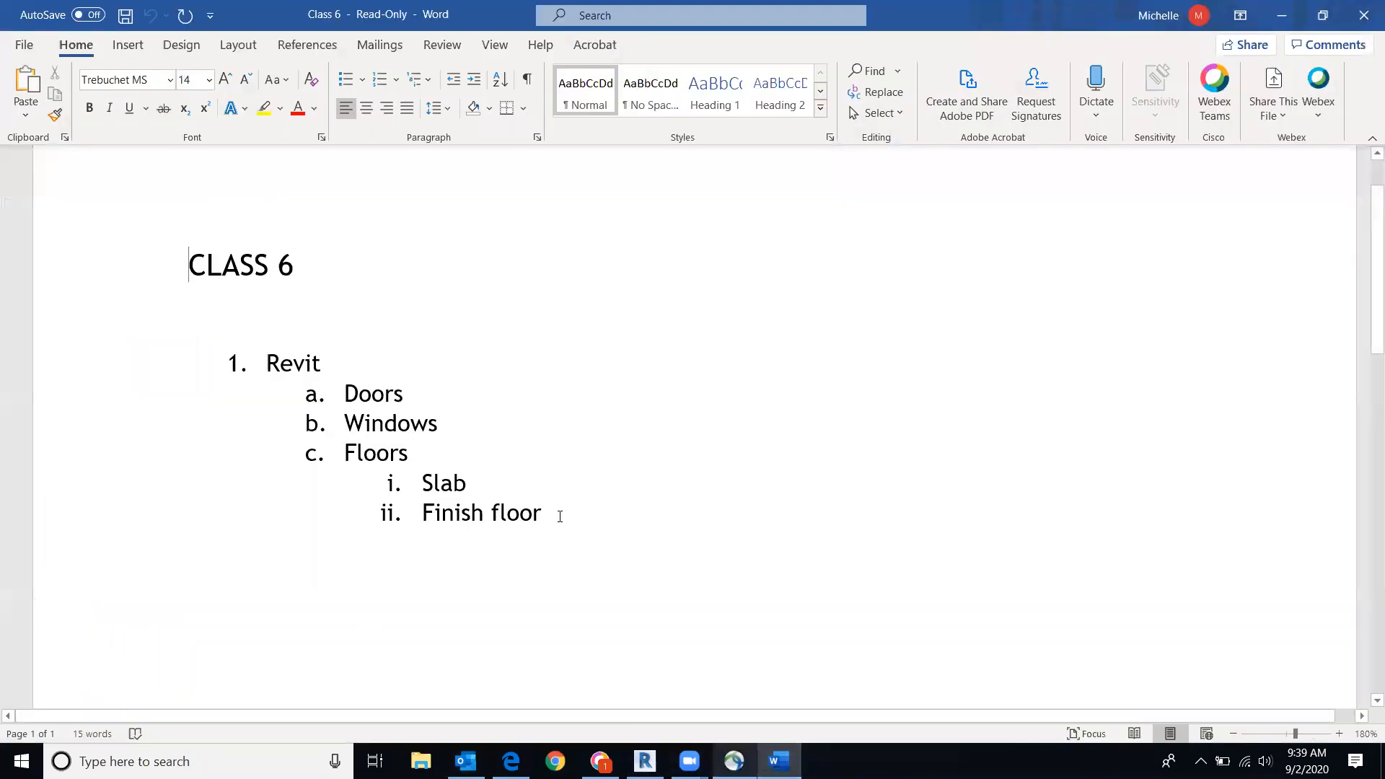
{"action": "left_click", "coordinate": [1283, 14]}
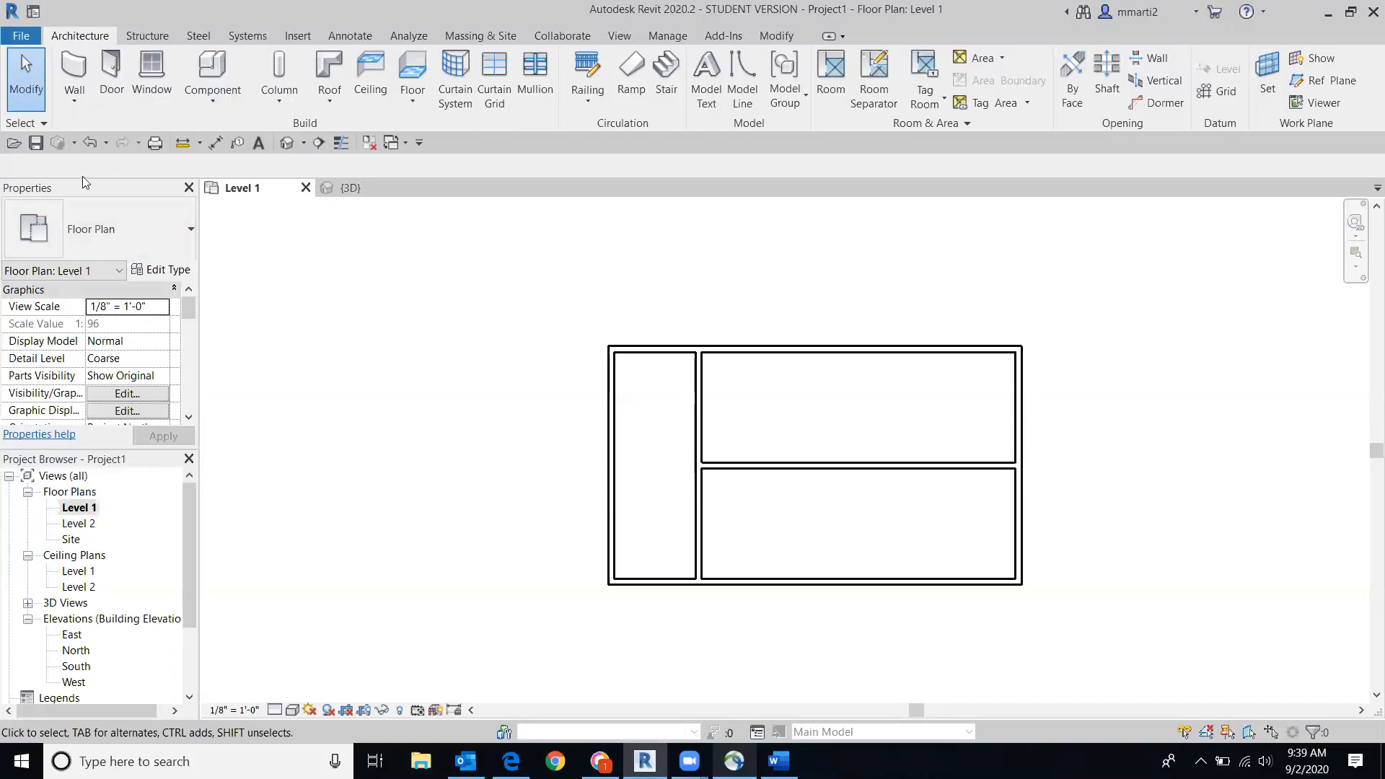
Step: Look through the sizes available for the Single-Flush door type, without placing a door
{"action": "left_click", "coordinate": [108, 76]}
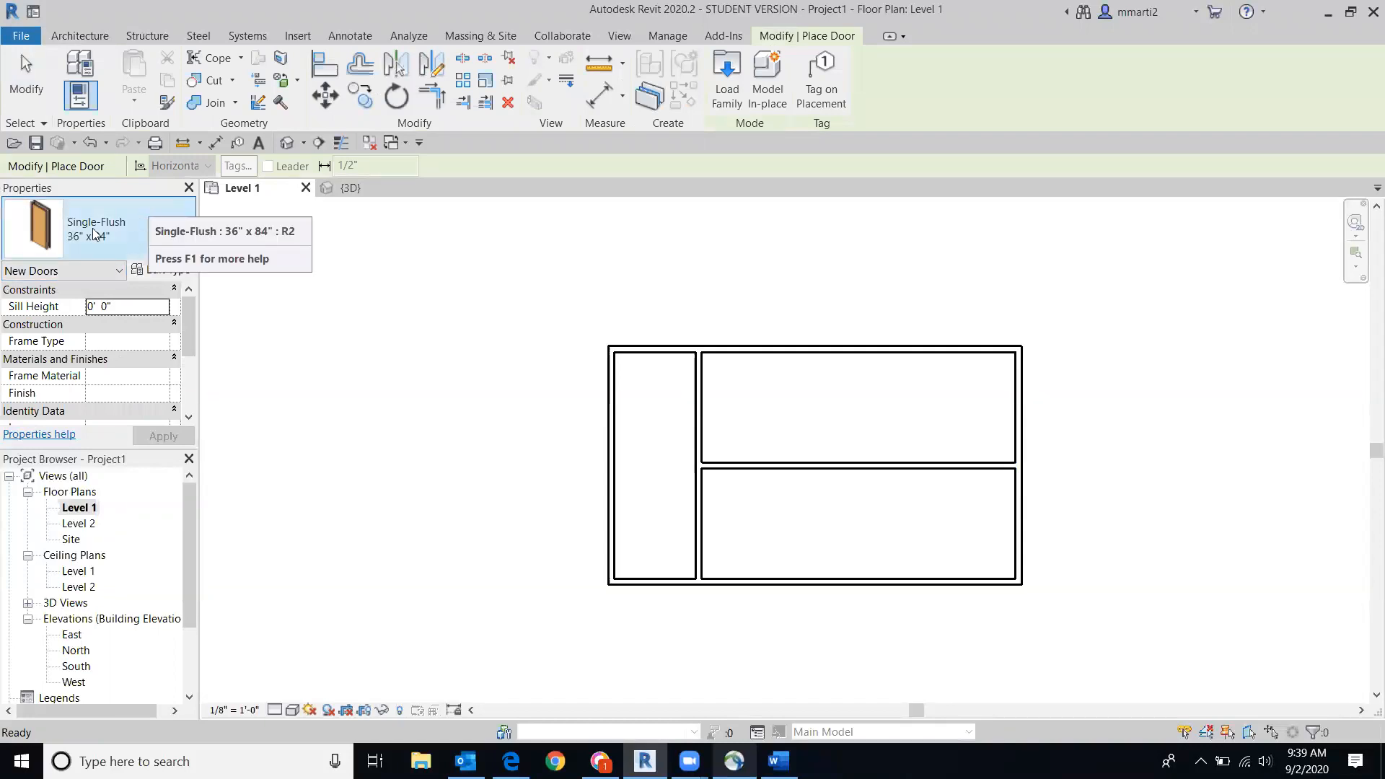
{"action": "left_click", "coordinate": [135, 237]}
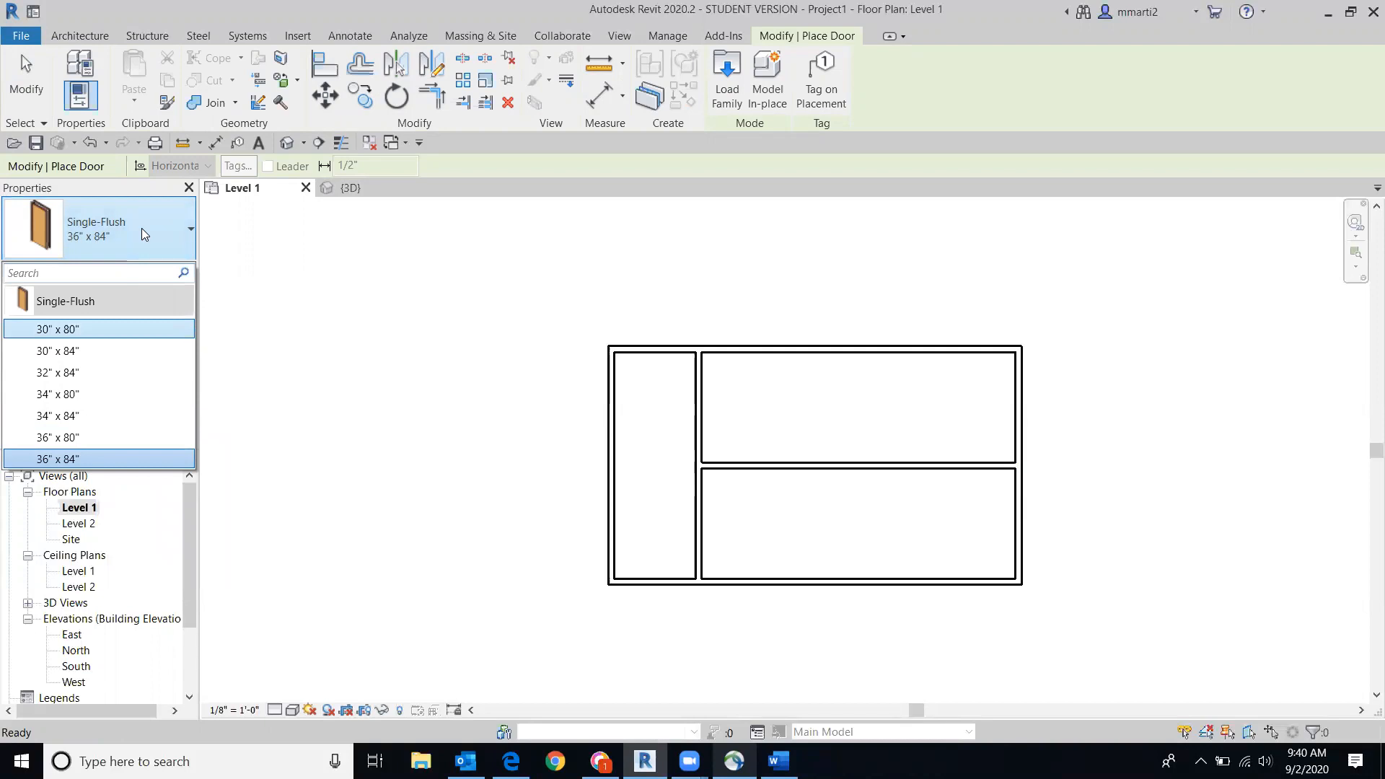
{"action": "left_click", "coordinate": [16, 72]}
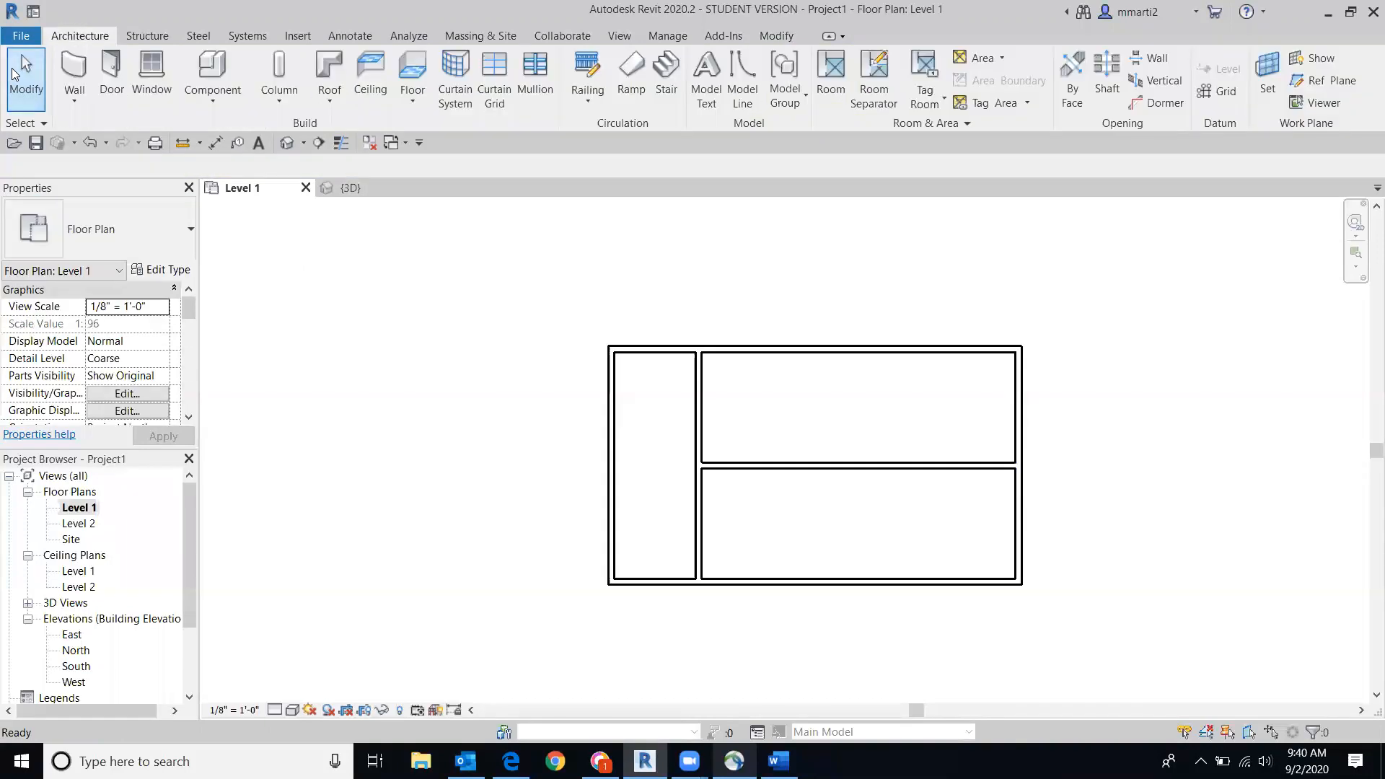
Step: Browse the Windows folder of the US Imperial family library without loading anything
{"action": "left_click", "coordinate": [114, 67]}
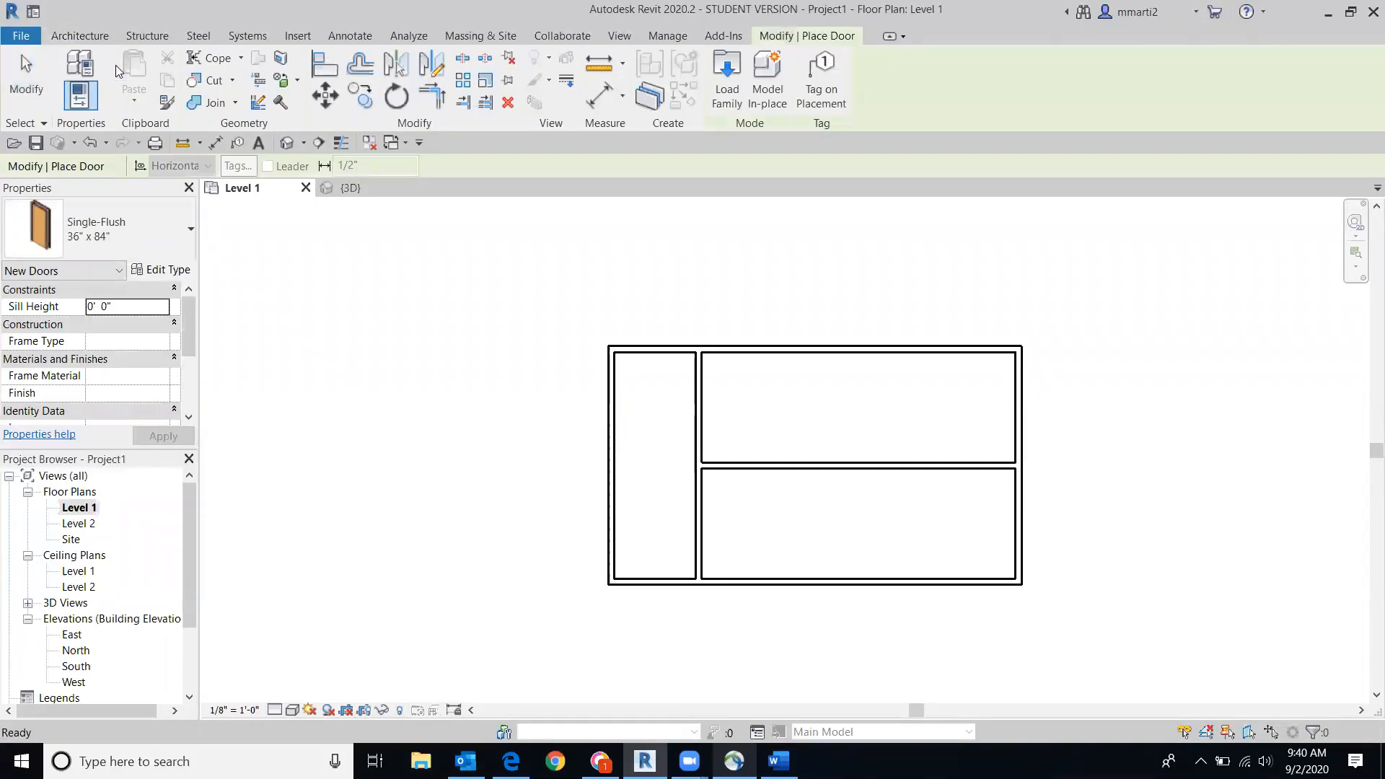
{"action": "left_click", "coordinate": [722, 69]}
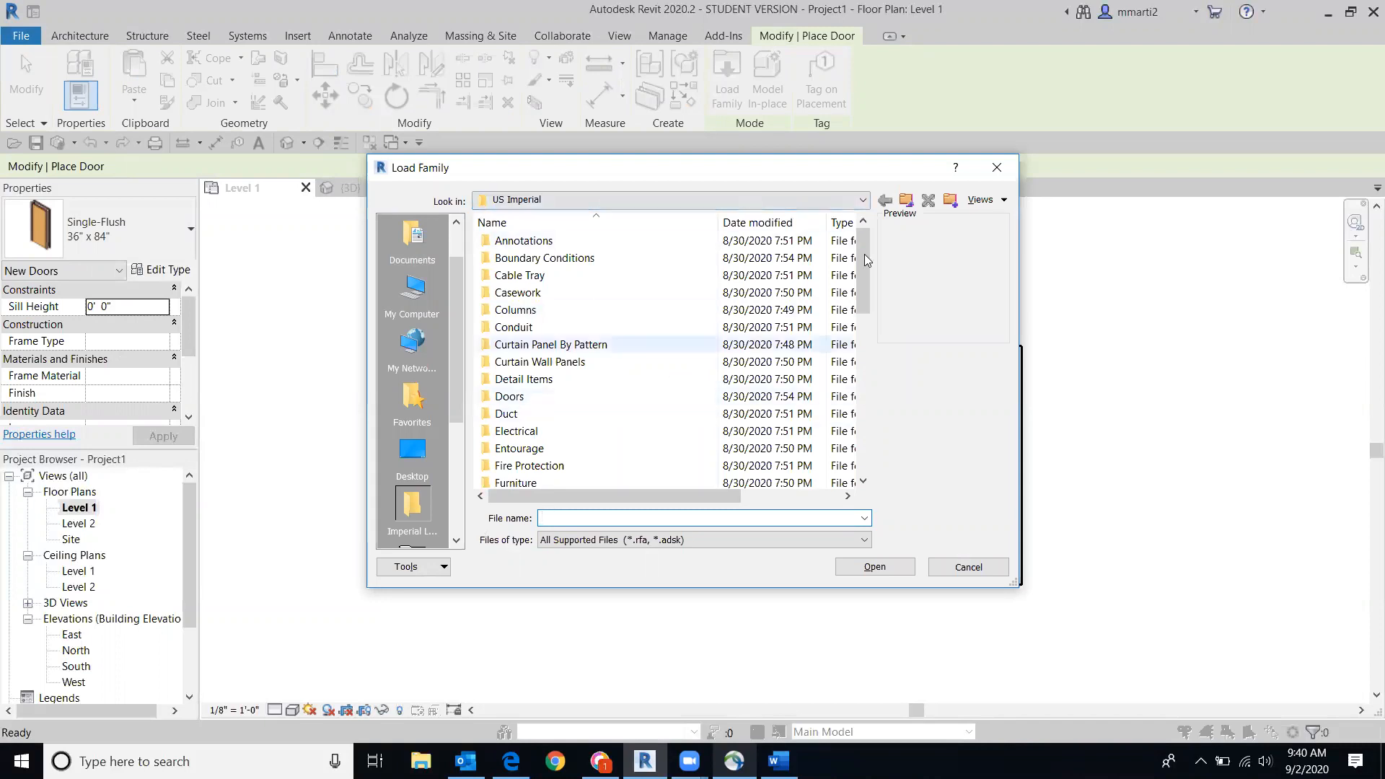
{"action": "left_click_drag", "start_coordinate": [862, 242], "coordinate": [848, 416]}
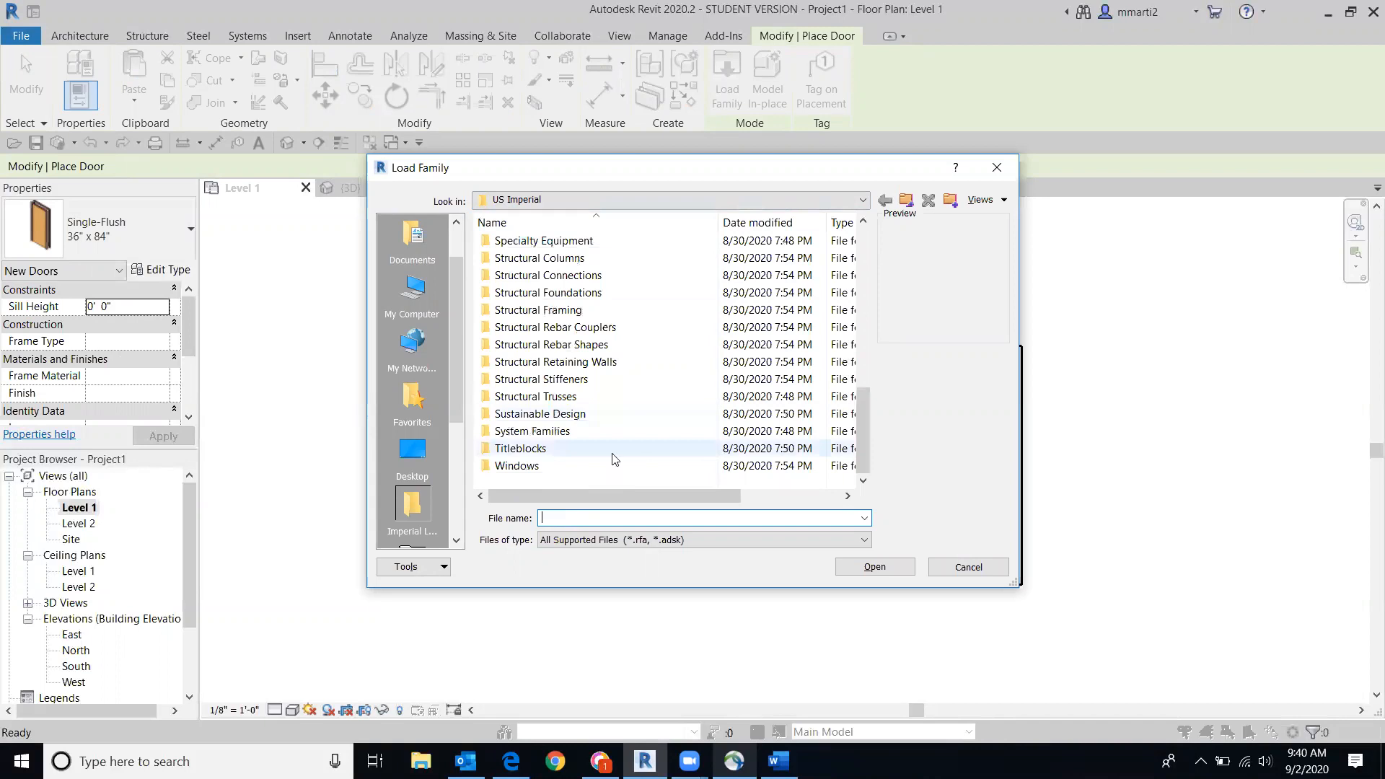
{"action": "double_click", "coordinate": [659, 468]}
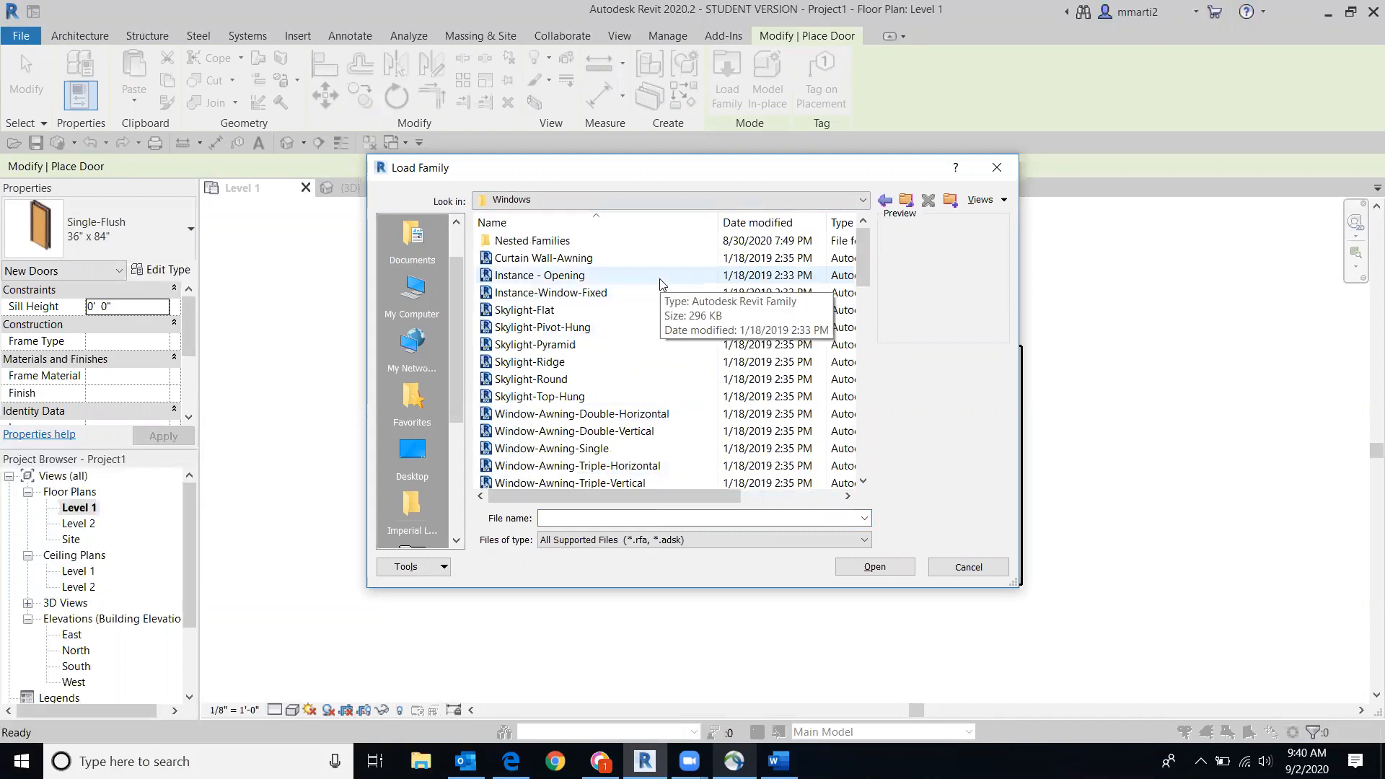
{"action": "left_click", "coordinate": [997, 168]}
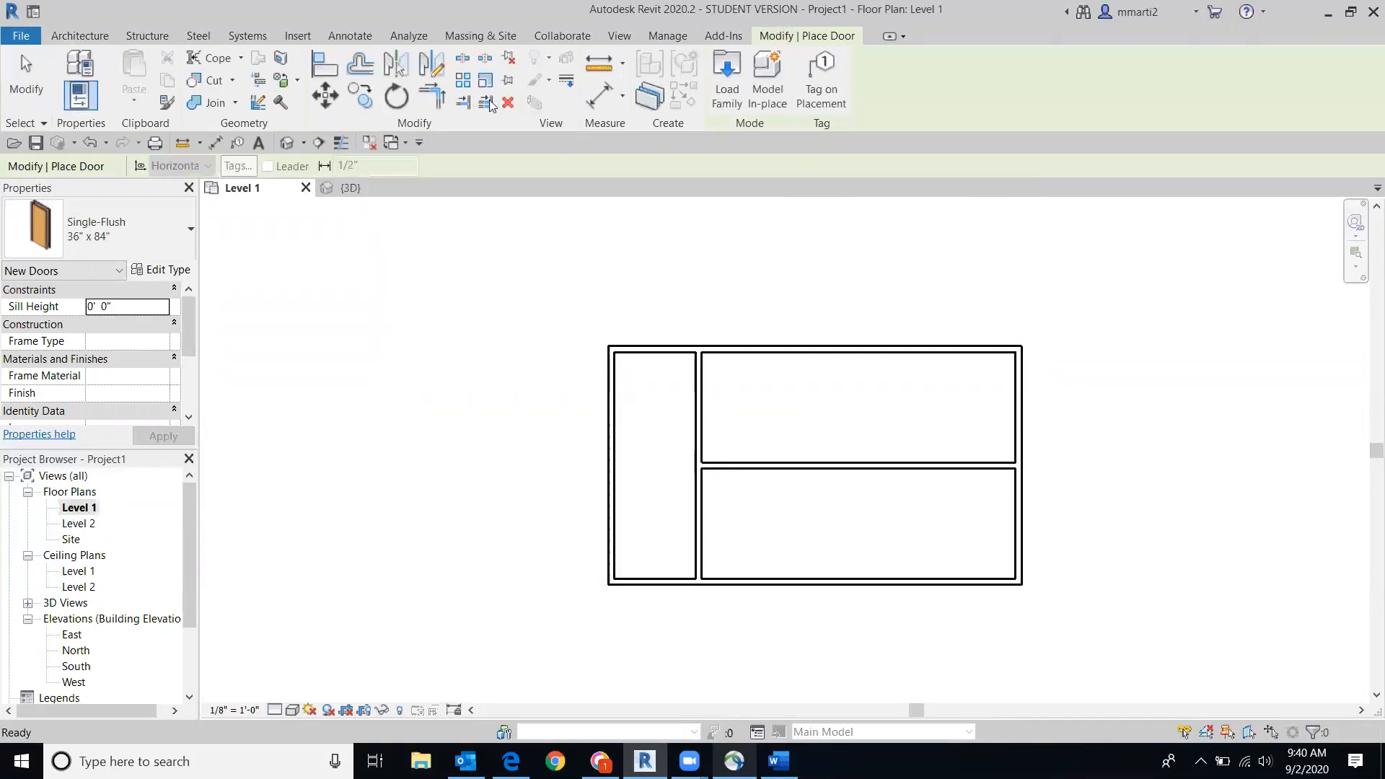
Step: Preview the Door-Curtain-Wall-Double-Glass, Door-Double-Flush_Panel and Door-Overhead-Rolling families in the library's Doors folder
{"action": "left_click", "coordinate": [726, 94]}
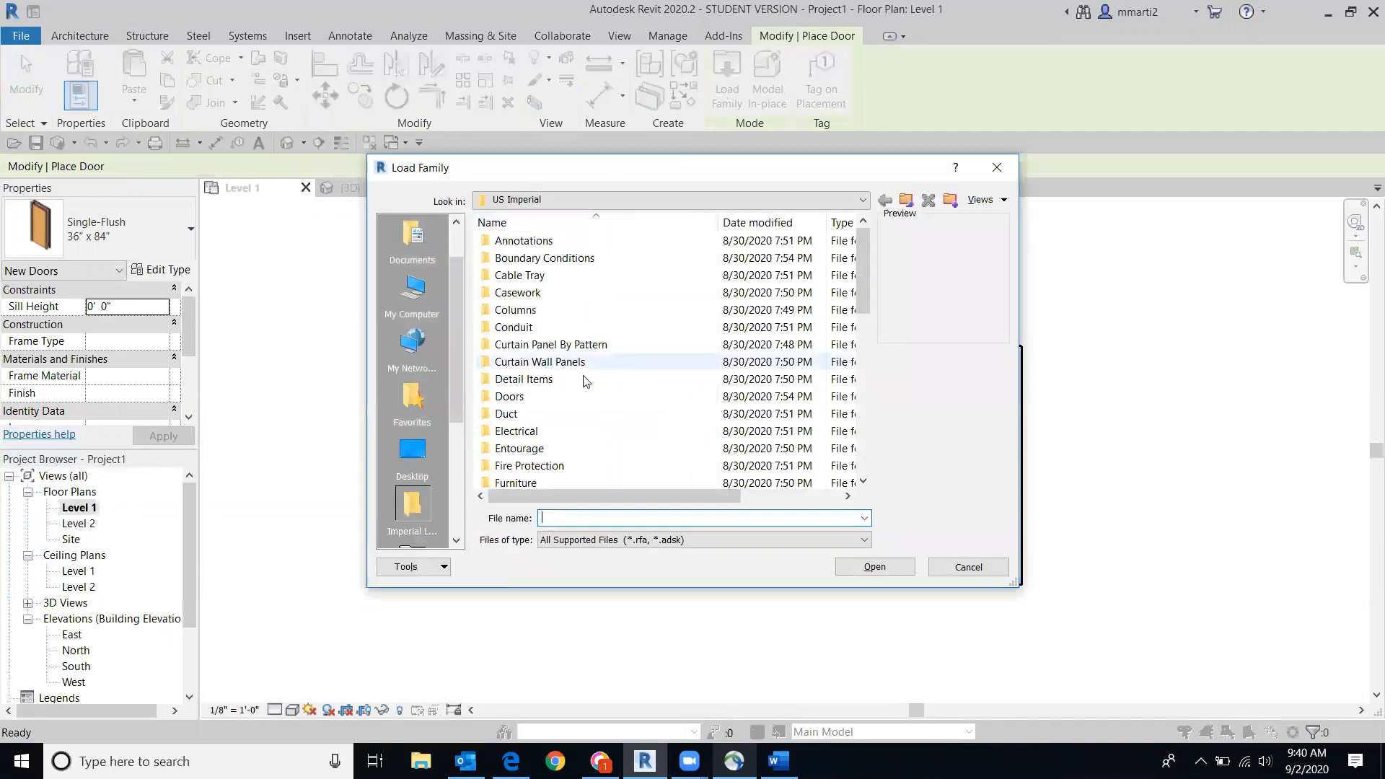
{"action": "double_click", "coordinate": [668, 397]}
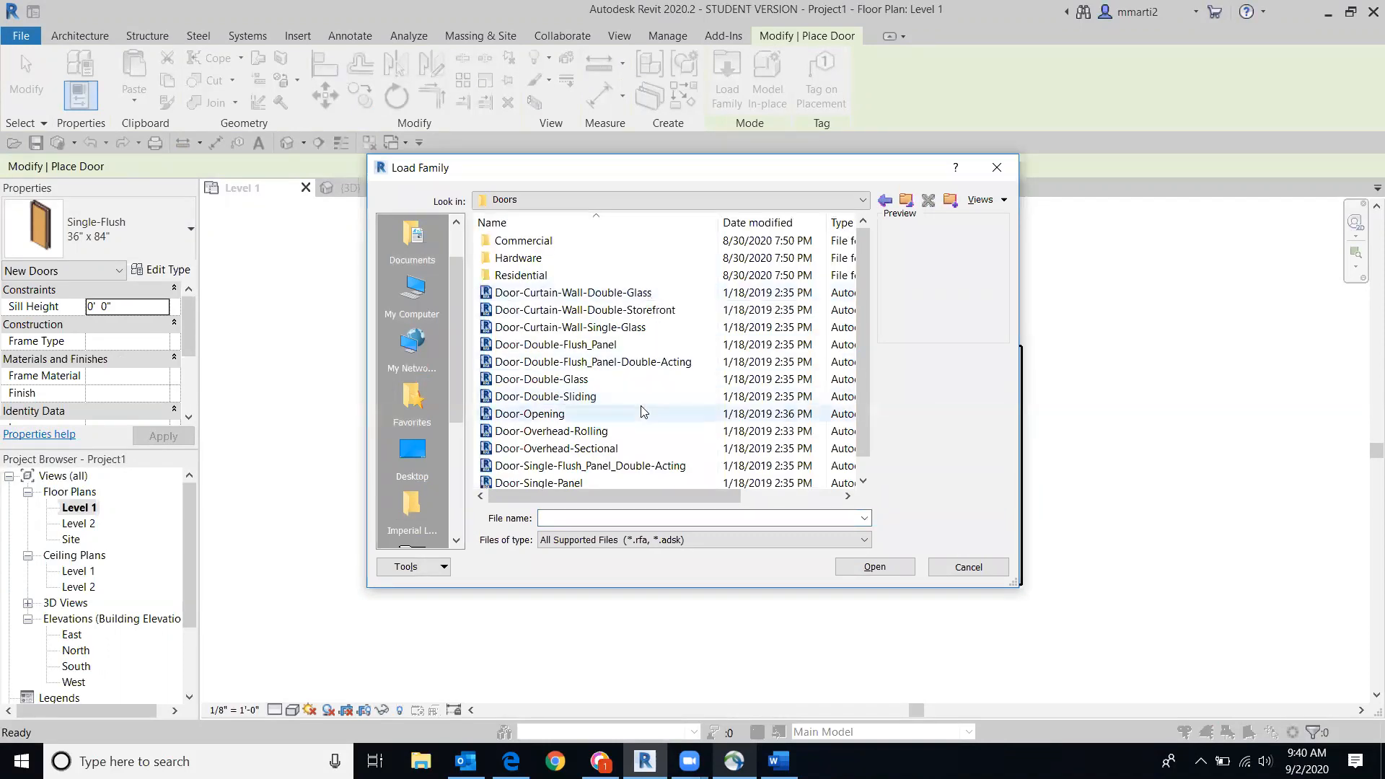
{"action": "left_click", "coordinate": [636, 297]}
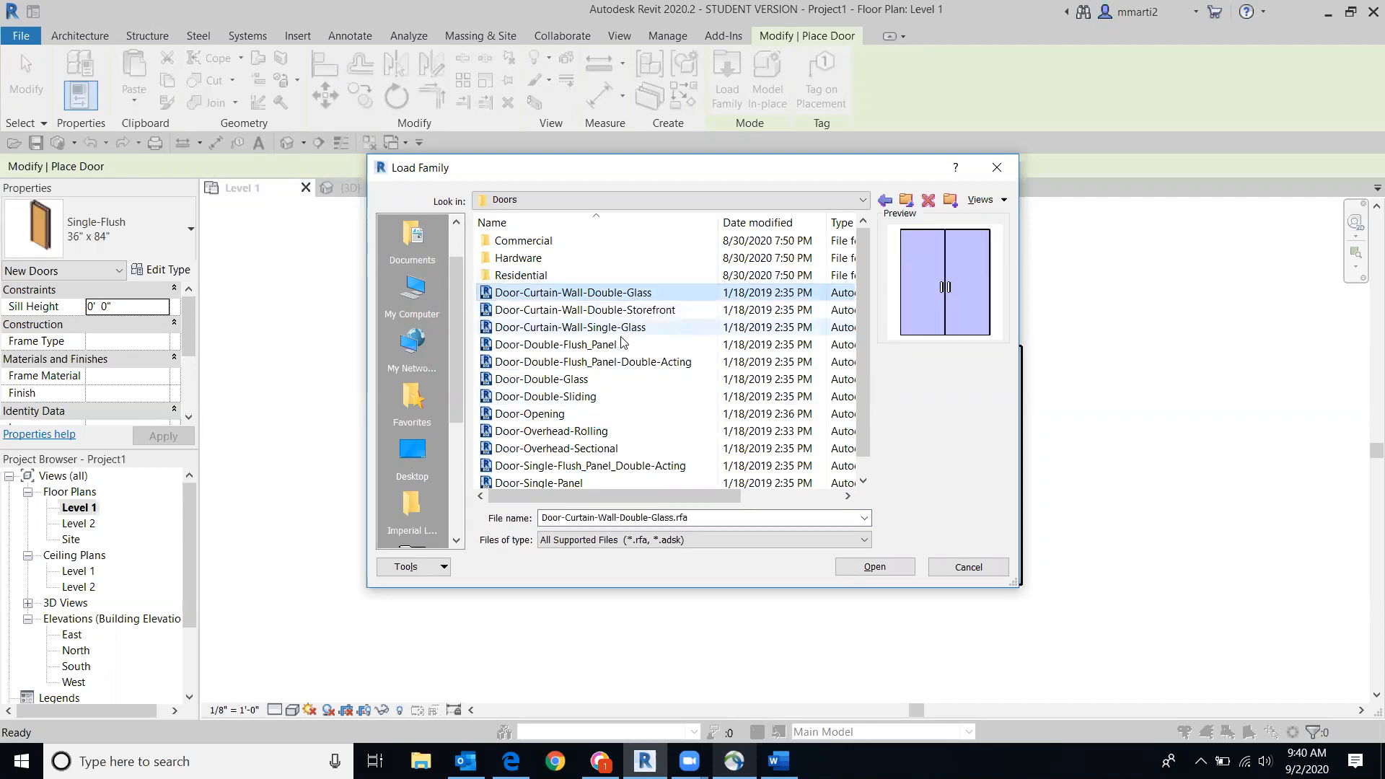
{"action": "left_click", "coordinate": [604, 347]}
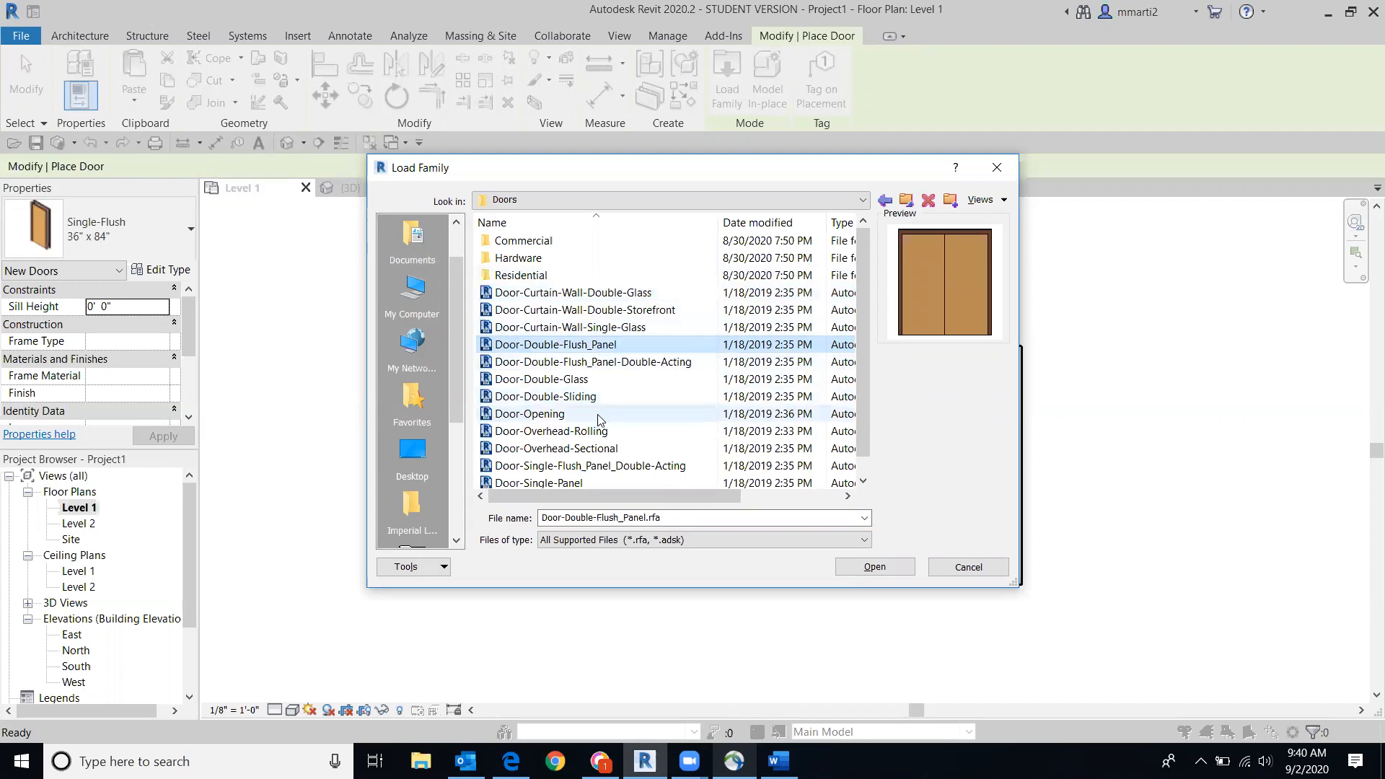
{"action": "left_click", "coordinate": [597, 431]}
{"action": "scroll", "coordinate": [559, 419], "scroll_direction": "down", "scroll_amount": 1}
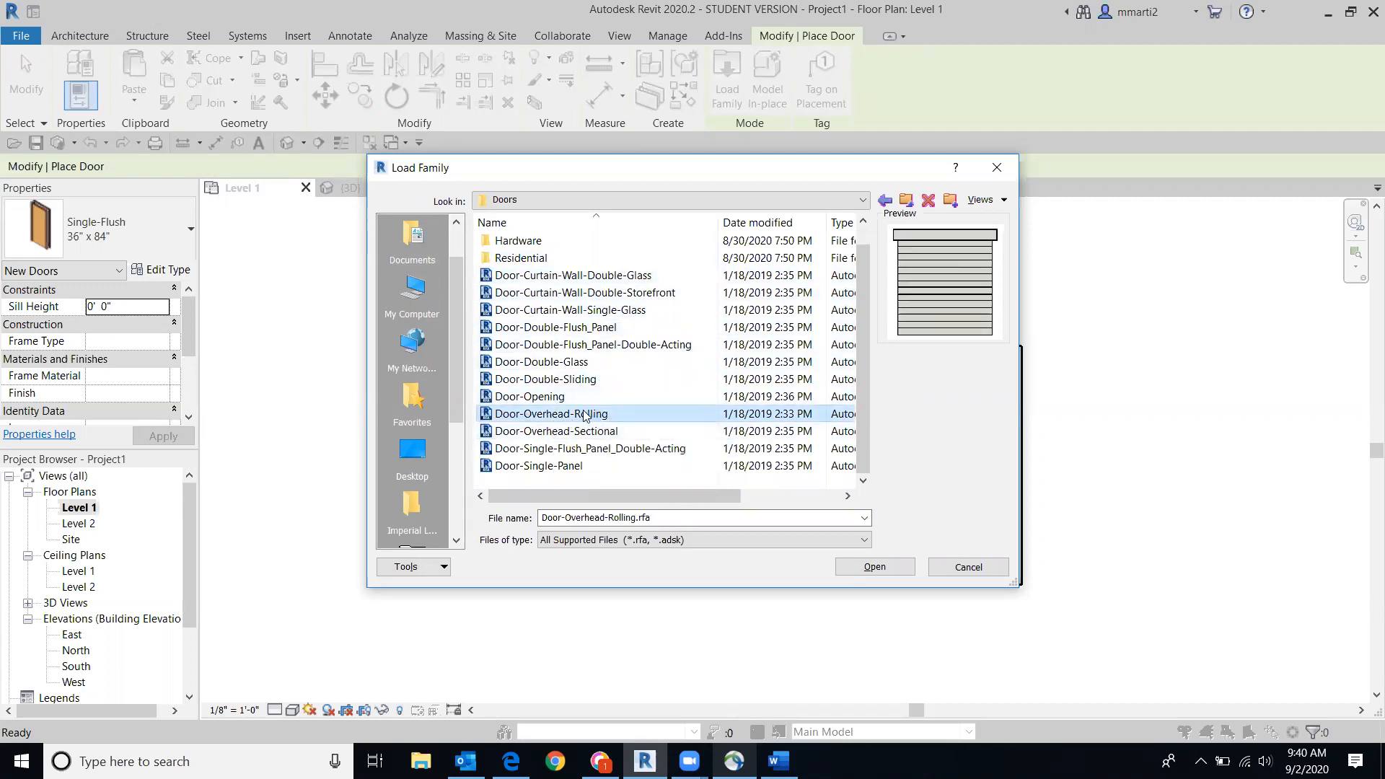
{"action": "left_click", "coordinate": [596, 328]}
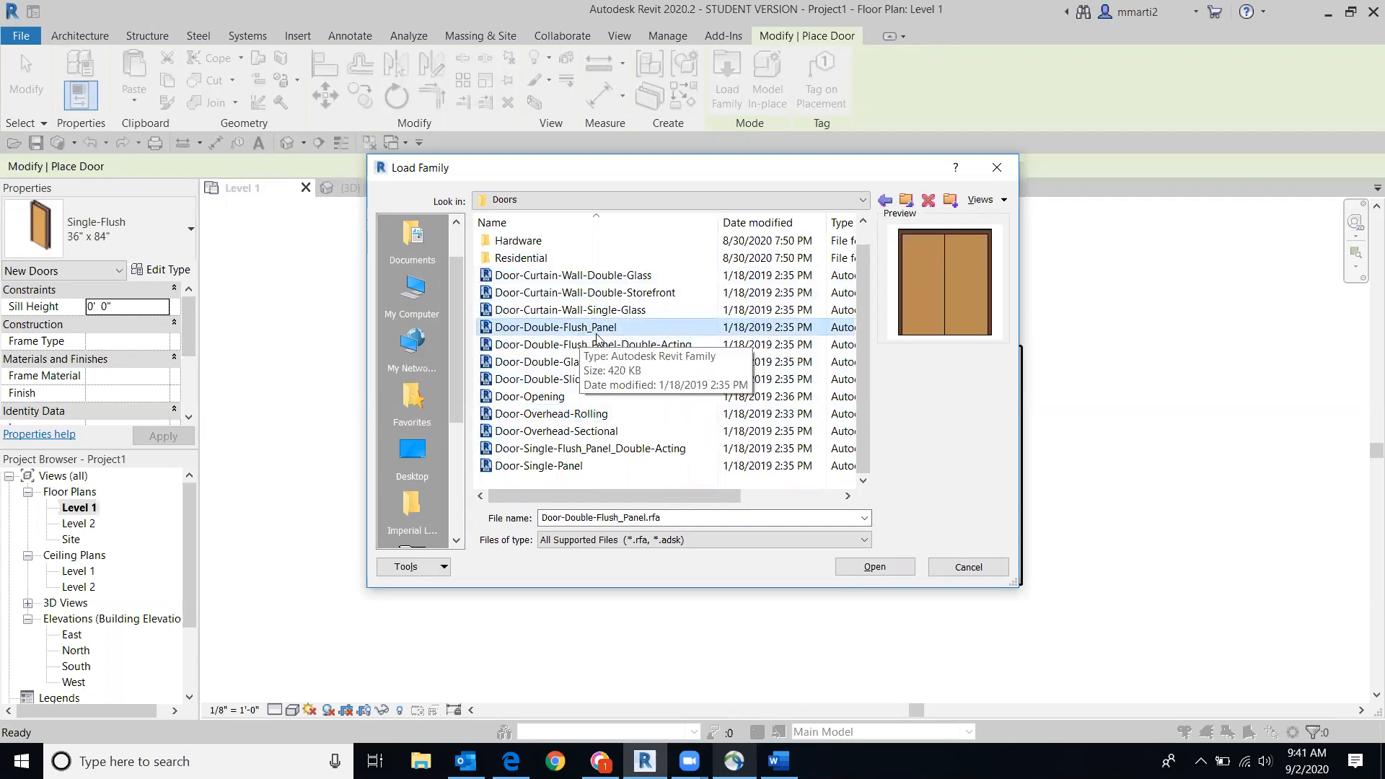
{"action": "scroll", "coordinate": [596, 336], "scroll_direction": "up", "scroll_amount": 1}
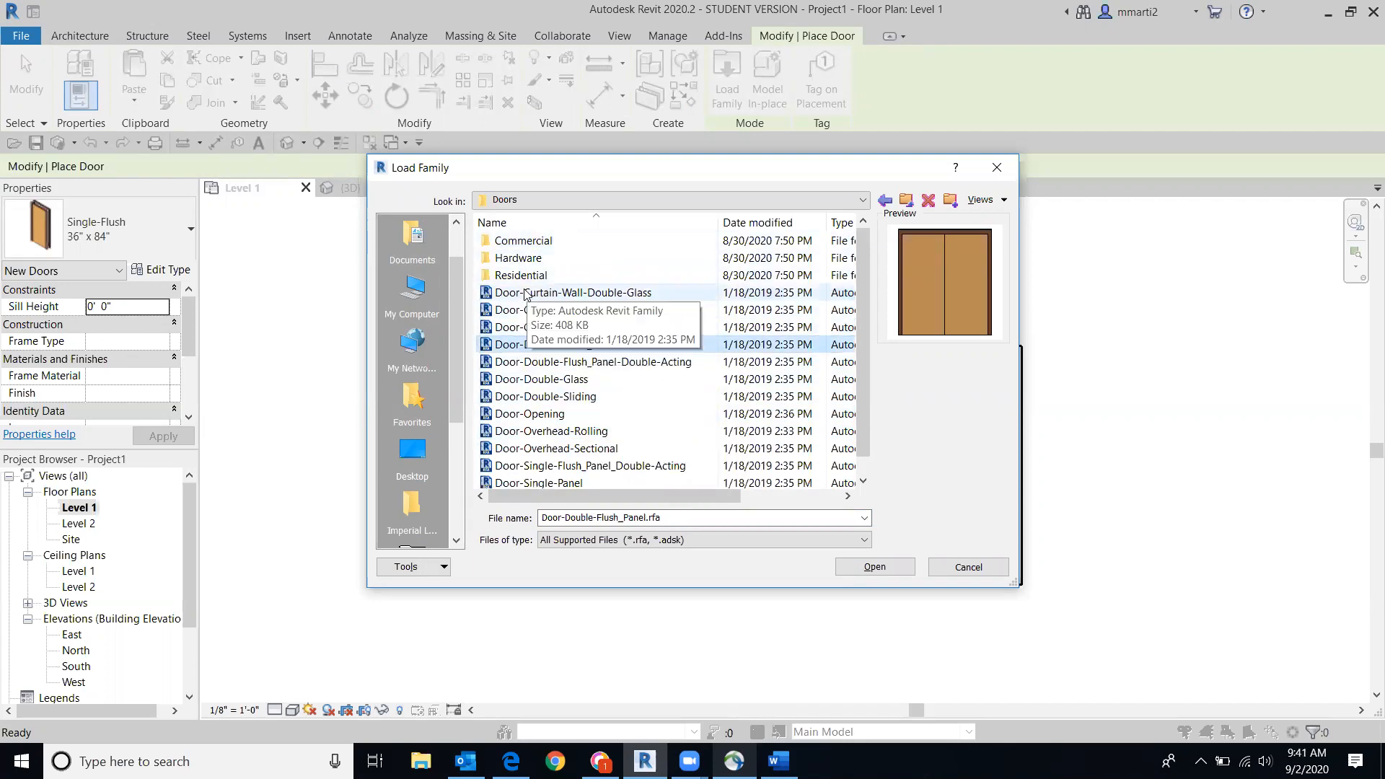
Step: Preview several interior and exterior door families in the Residential folder, and leave door placement without loading any
{"action": "left_click", "coordinate": [640, 280]}
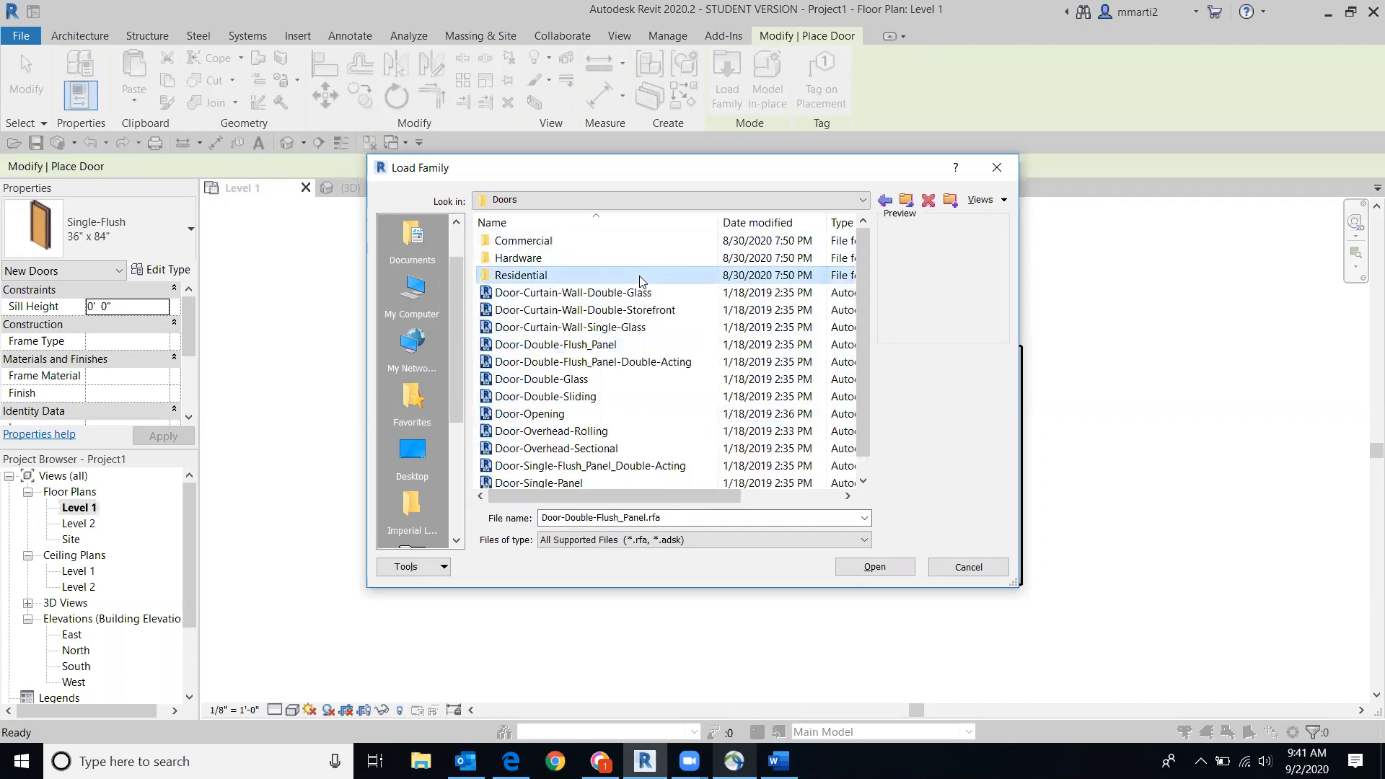
{"action": "double_click", "coordinate": [641, 280]}
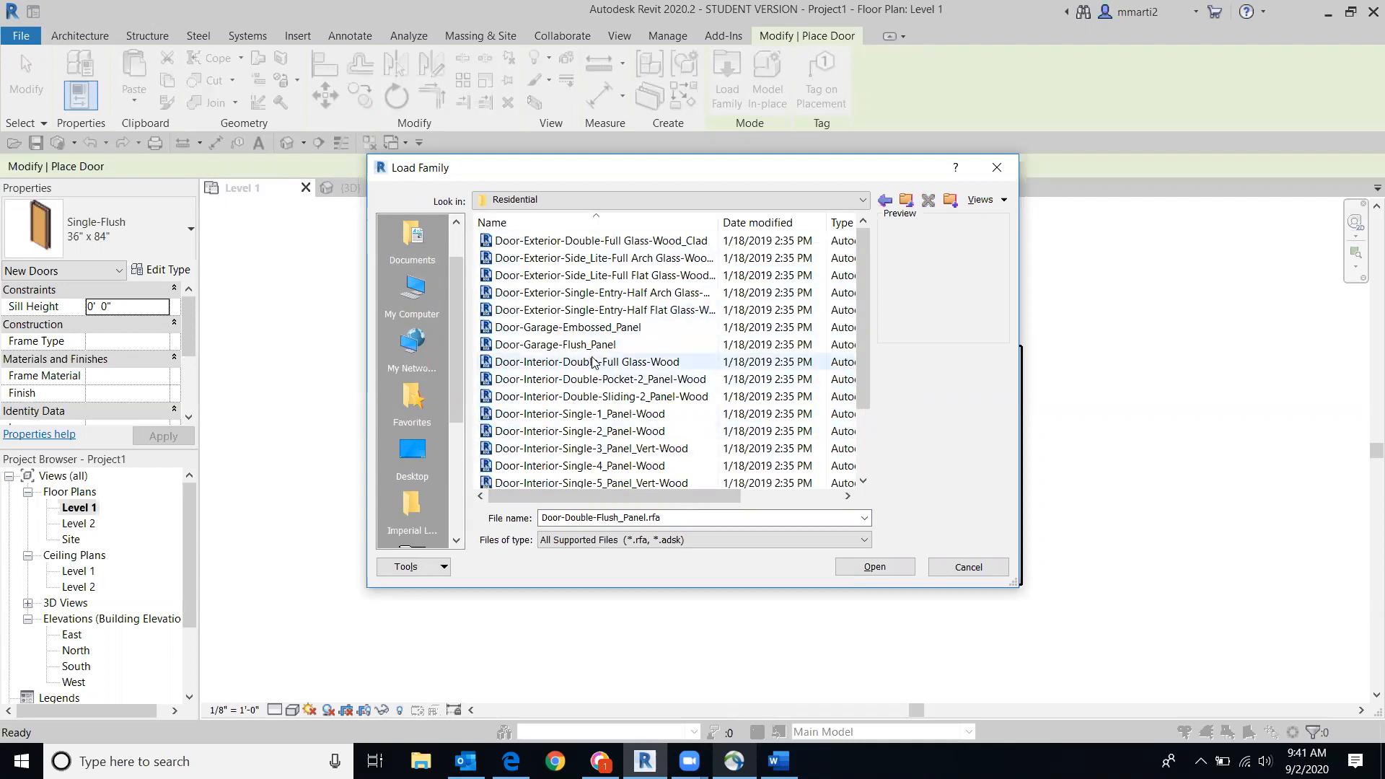
{"action": "left_click", "coordinate": [585, 433]}
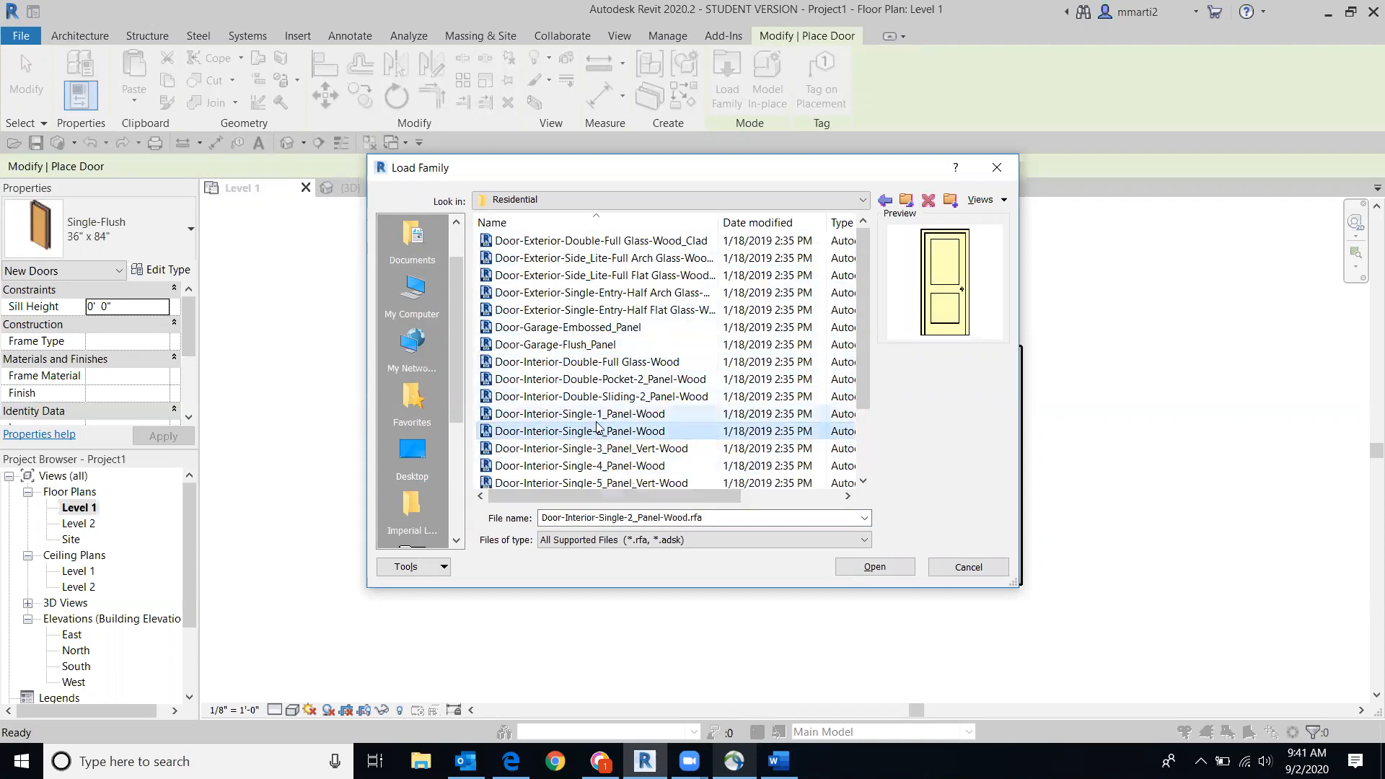
{"action": "scroll", "coordinate": [592, 432], "scroll_direction": "down", "scroll_amount": 2}
{"action": "left_click", "coordinate": [601, 432]}
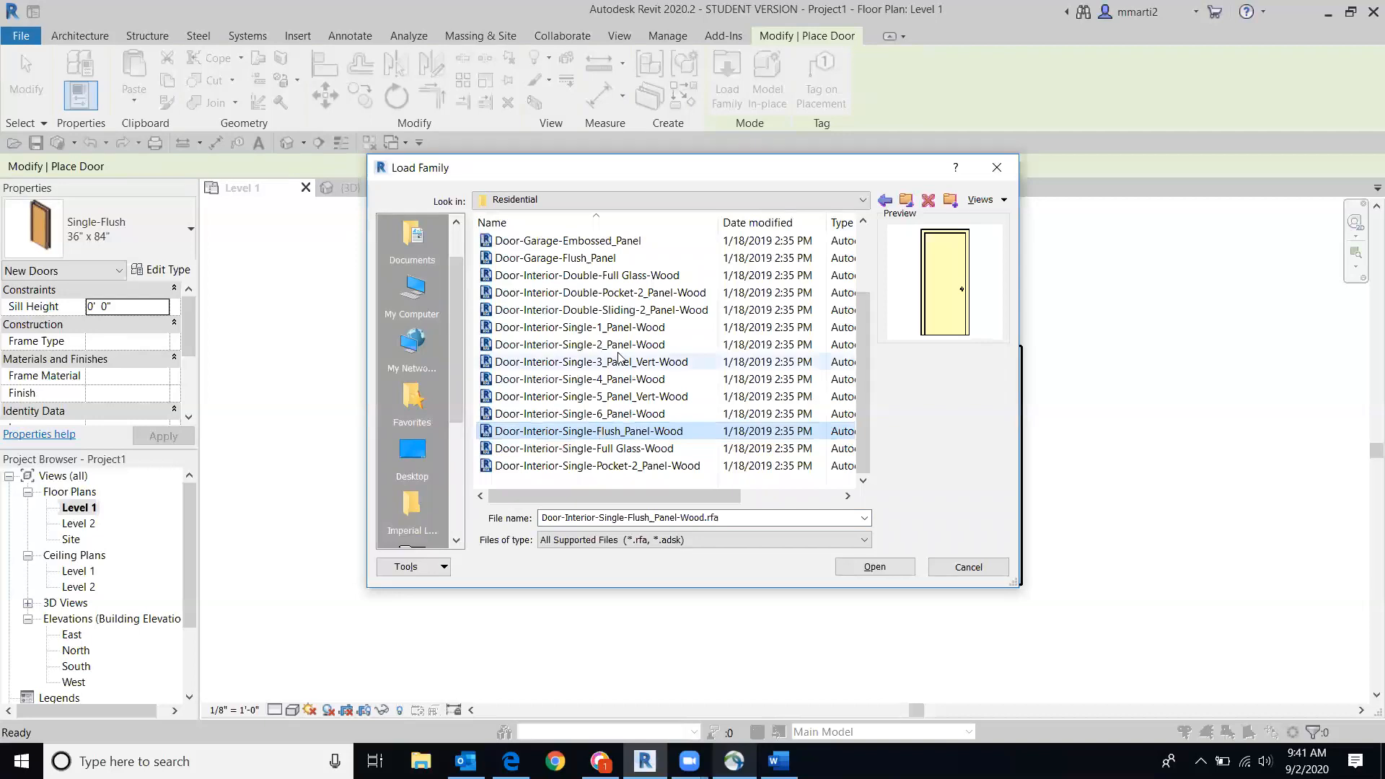
{"action": "scroll", "coordinate": [595, 310], "scroll_direction": "up", "scroll_amount": 2}
{"action": "left_click", "coordinate": [590, 259]}
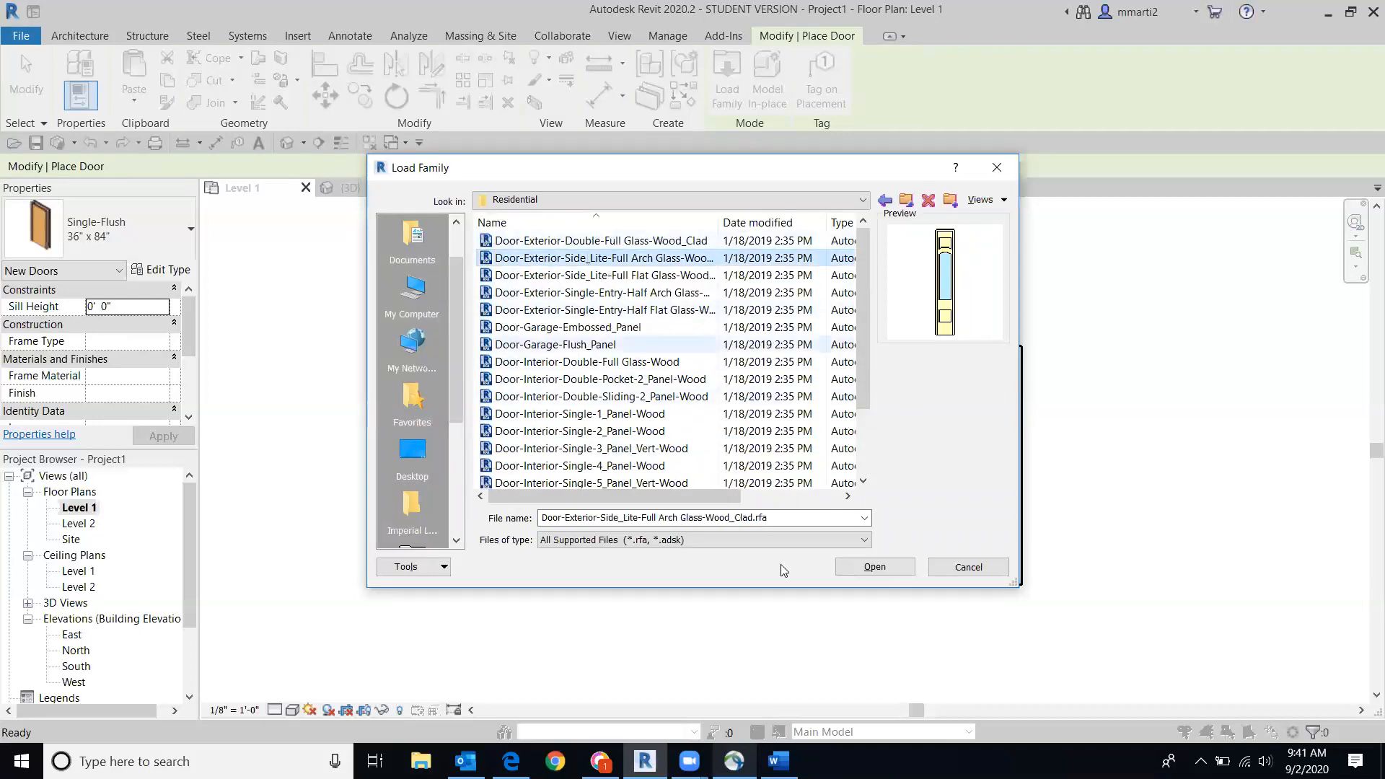
{"action": "left_click", "coordinate": [959, 568]}
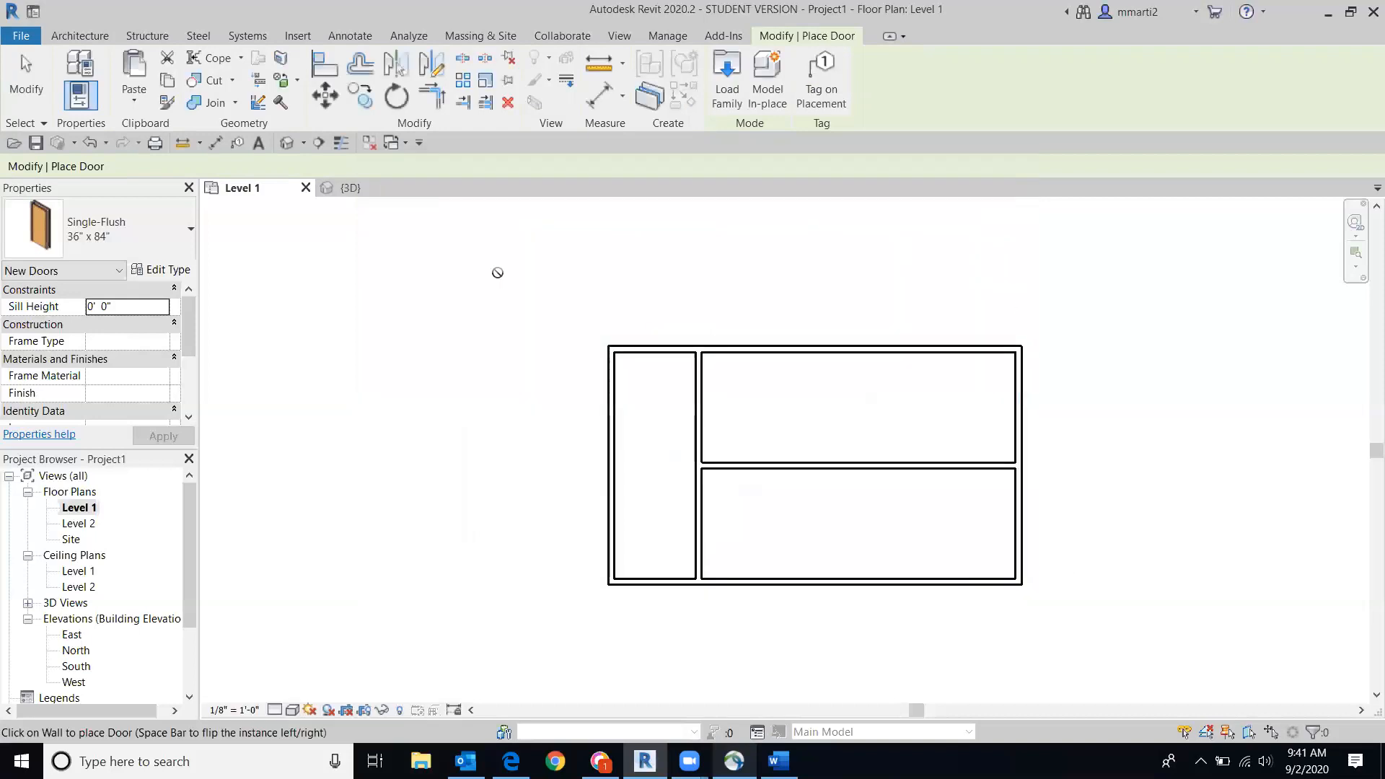
{"action": "left_click", "coordinate": [78, 36]}
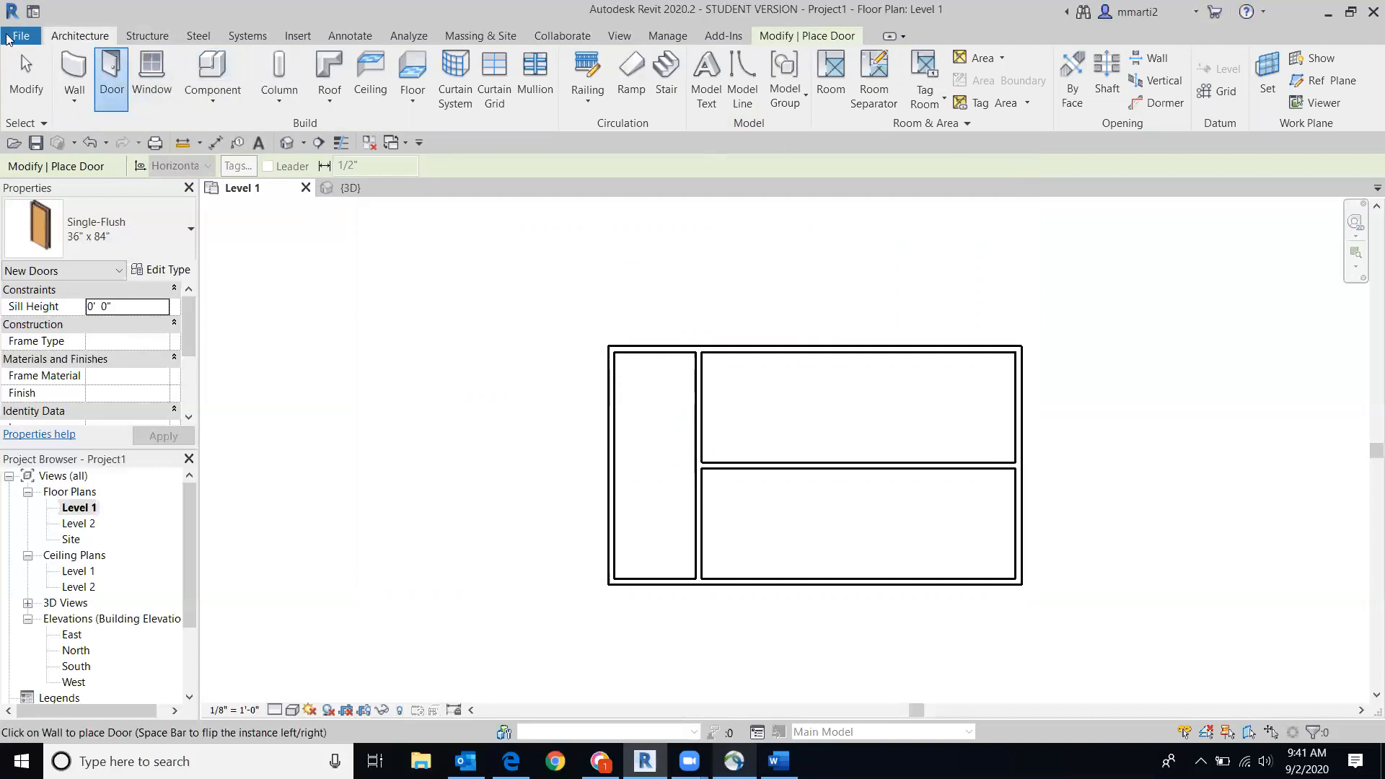
{"action": "left_click", "coordinate": [25, 72]}
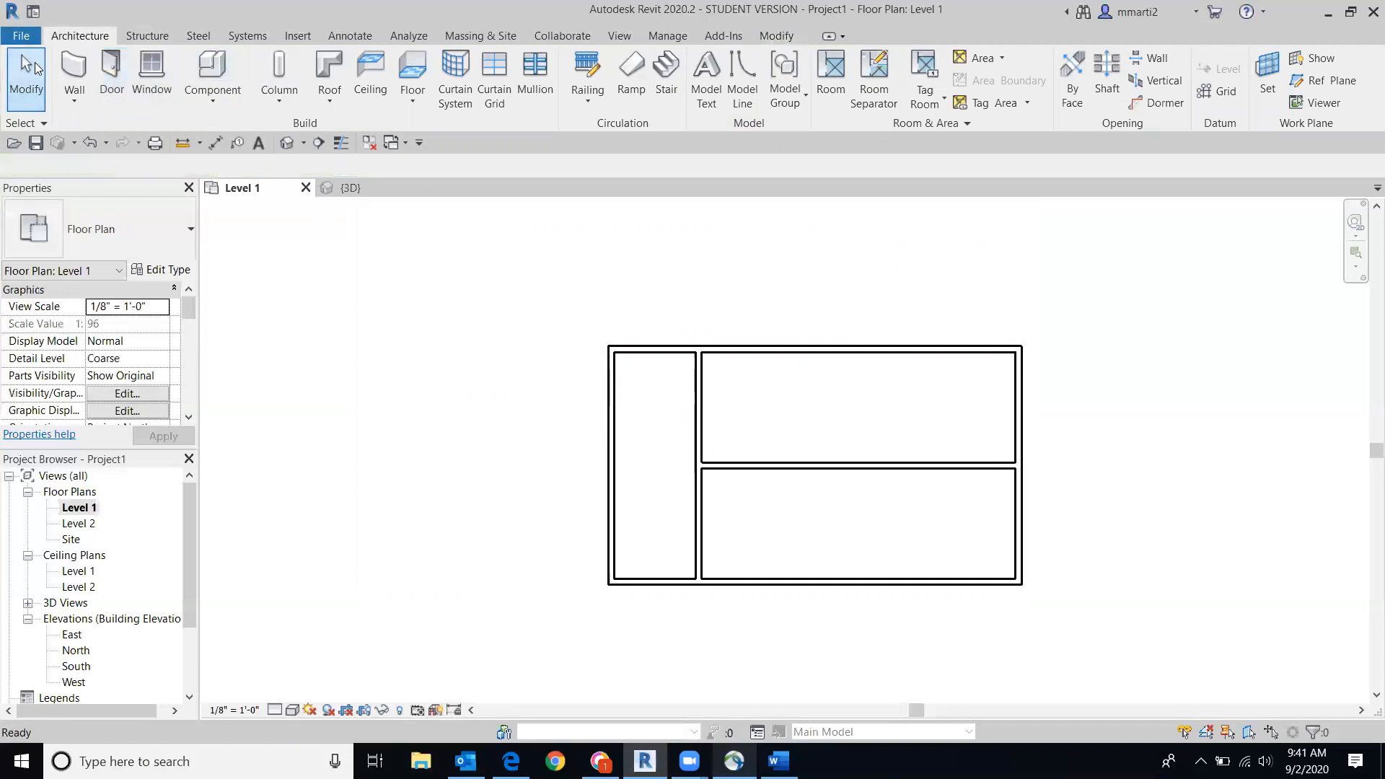
Step: Load the Door-Double-Glass family from the library's Doors folder in the 72" x 84" size for door placement
{"action": "left_click", "coordinate": [111, 78]}
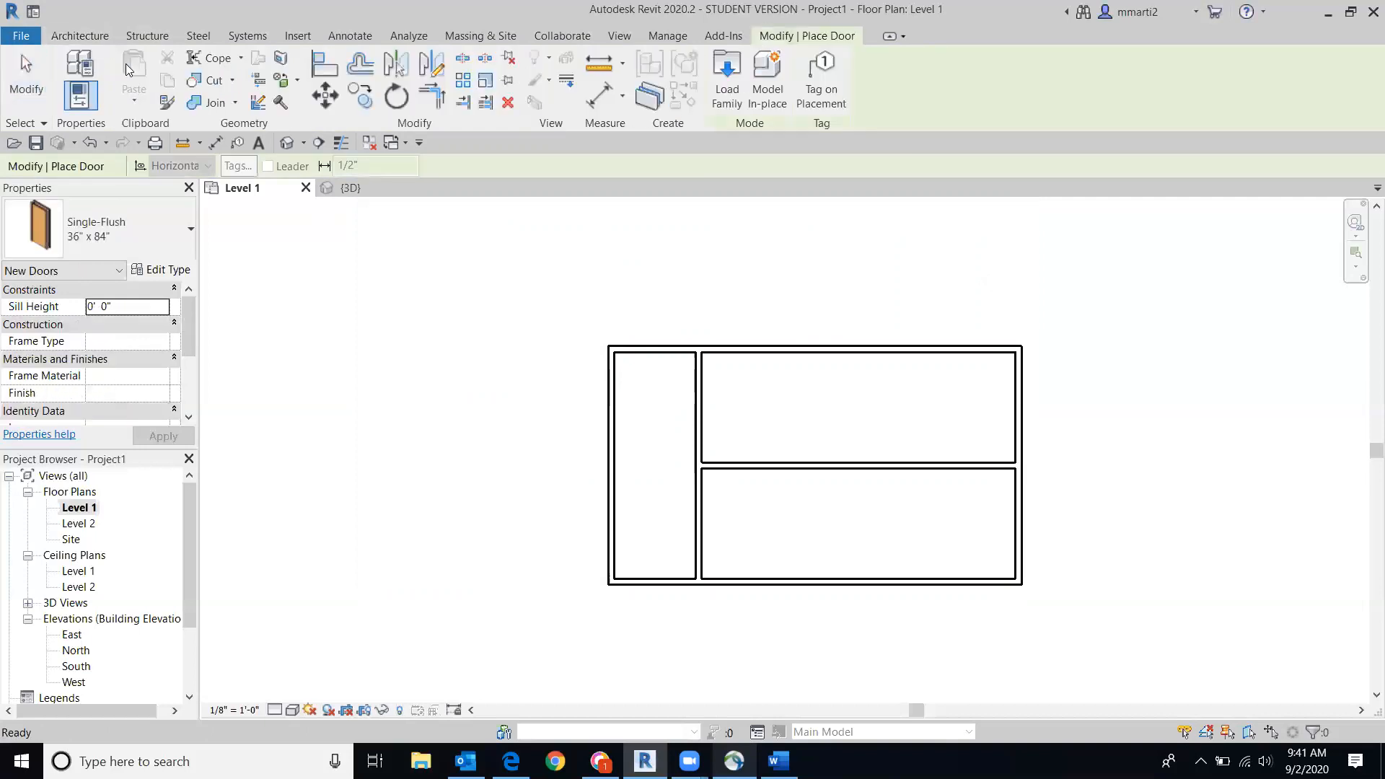
{"action": "left_click", "coordinate": [725, 73]}
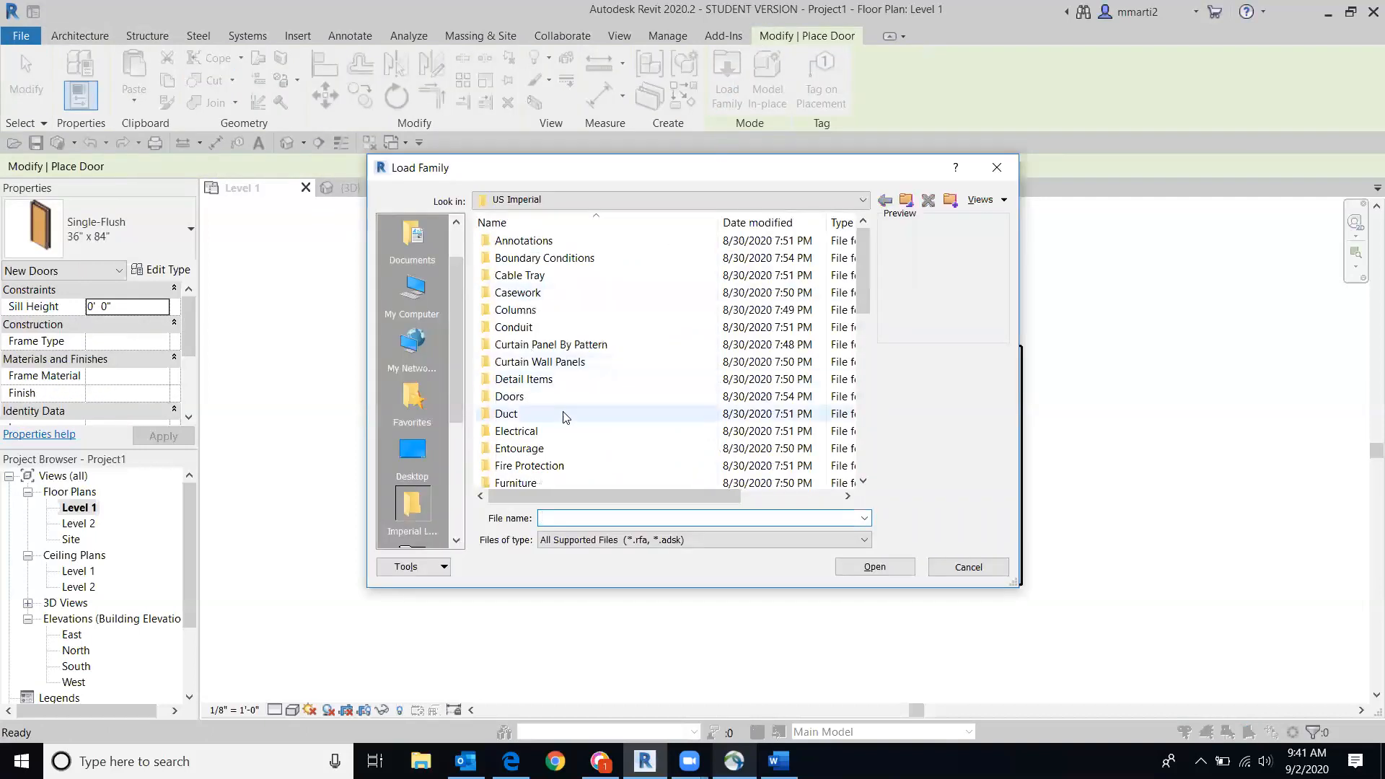
{"action": "double_click", "coordinate": [619, 399]}
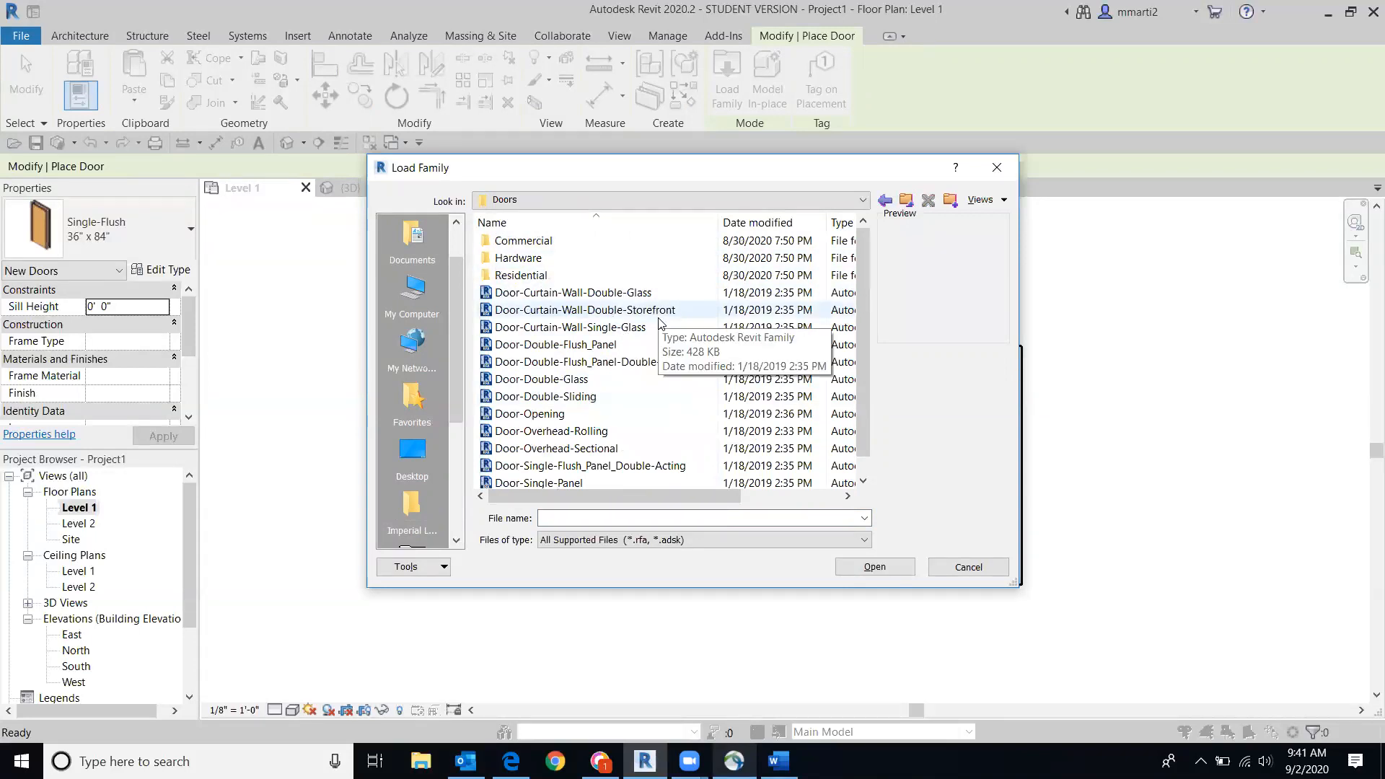
{"action": "scroll", "coordinate": [658, 322], "scroll_direction": "down", "scroll_amount": 1}
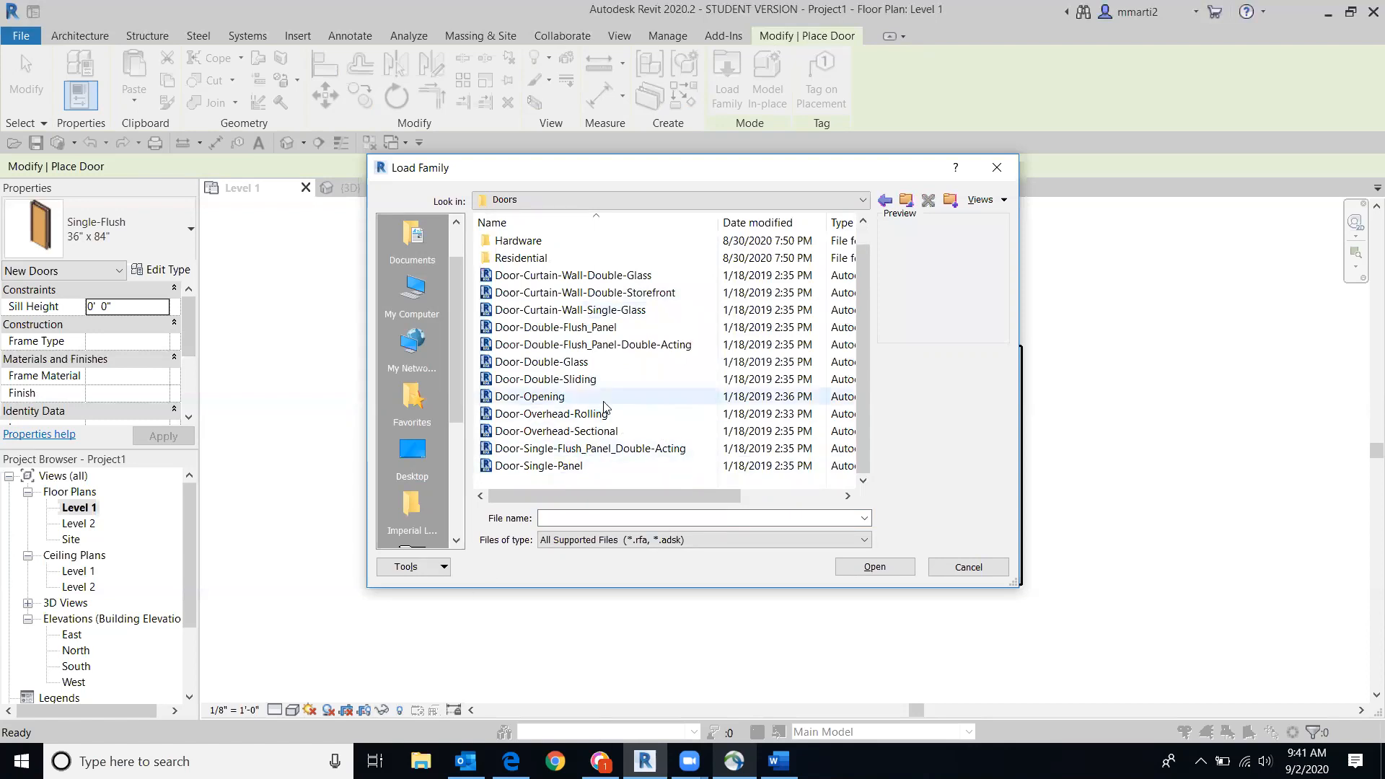
{"action": "left_click", "coordinate": [625, 370]}
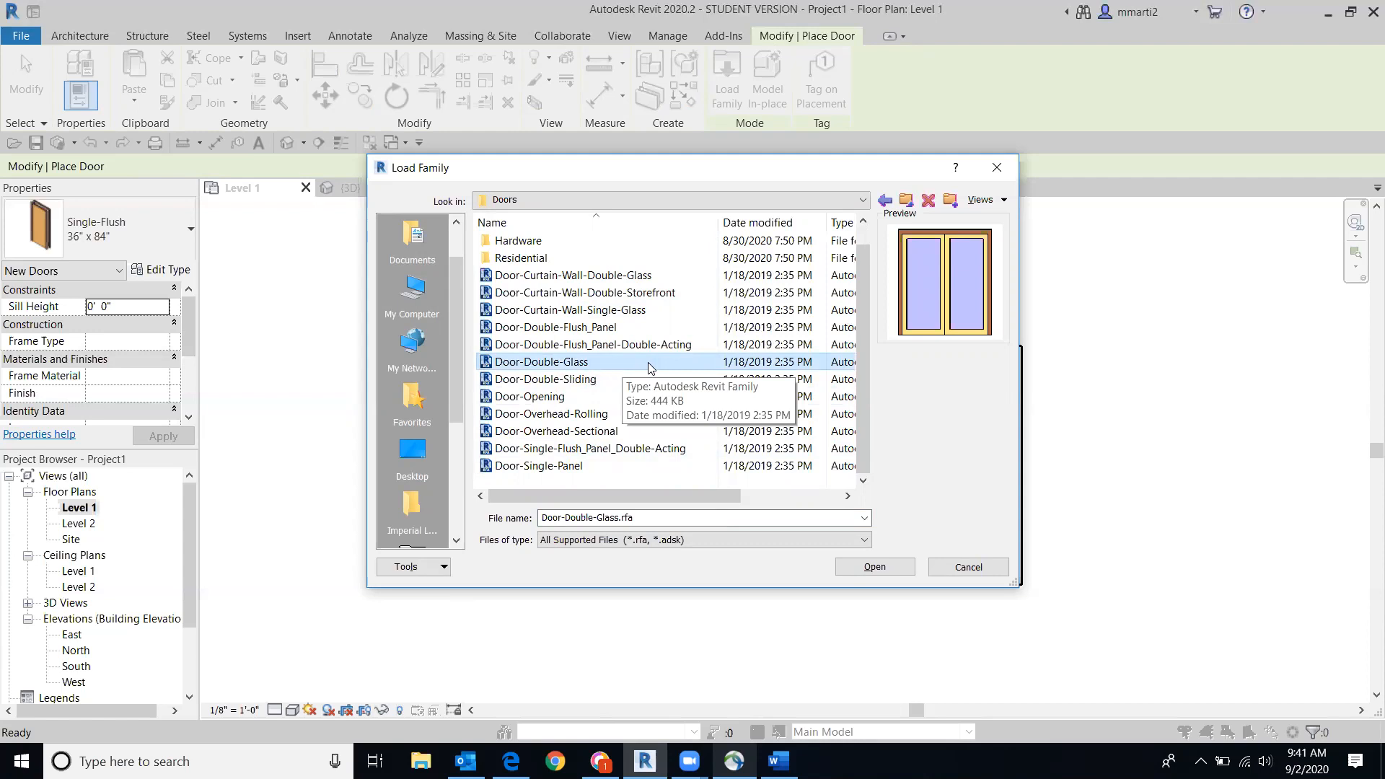
{"action": "double_click", "coordinate": [648, 362]}
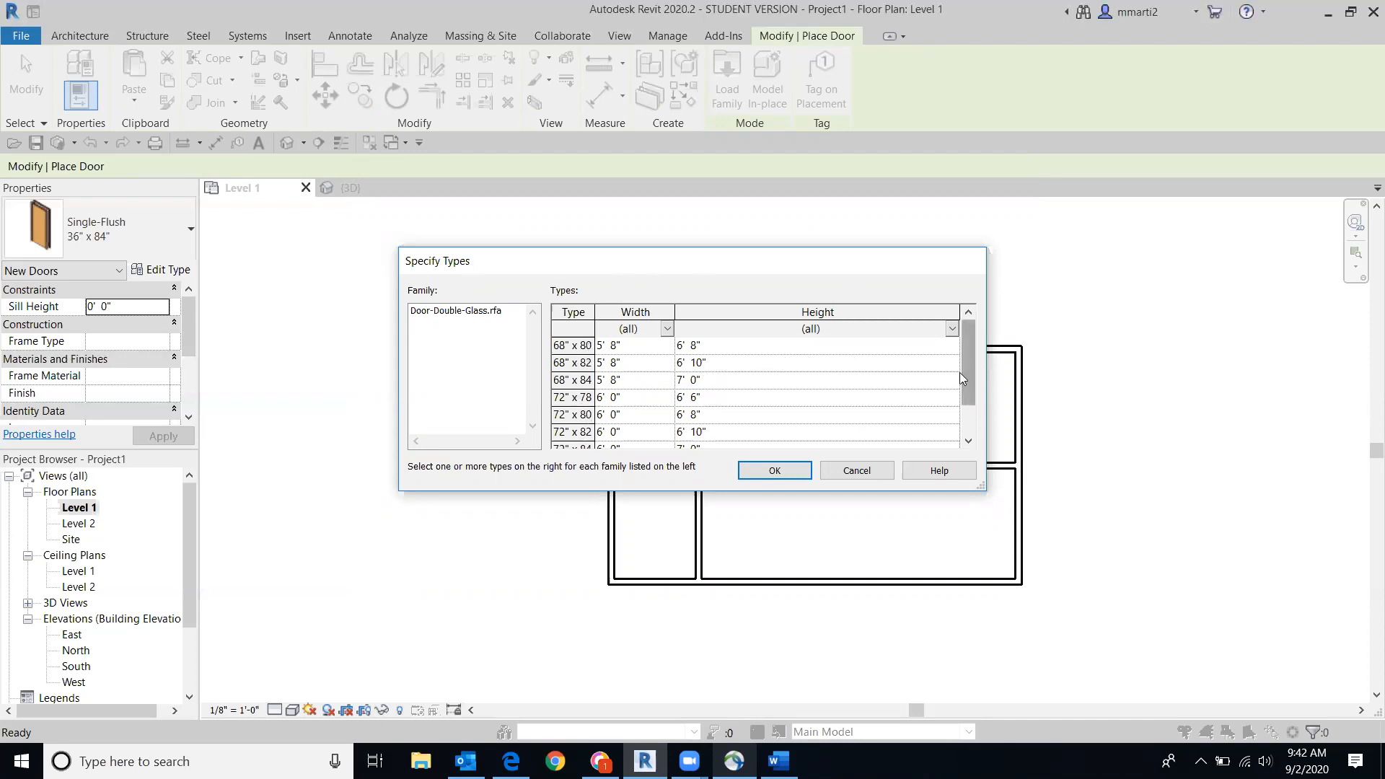
{"action": "left_click_drag", "start_coordinate": [966, 375], "coordinate": [968, 404]}
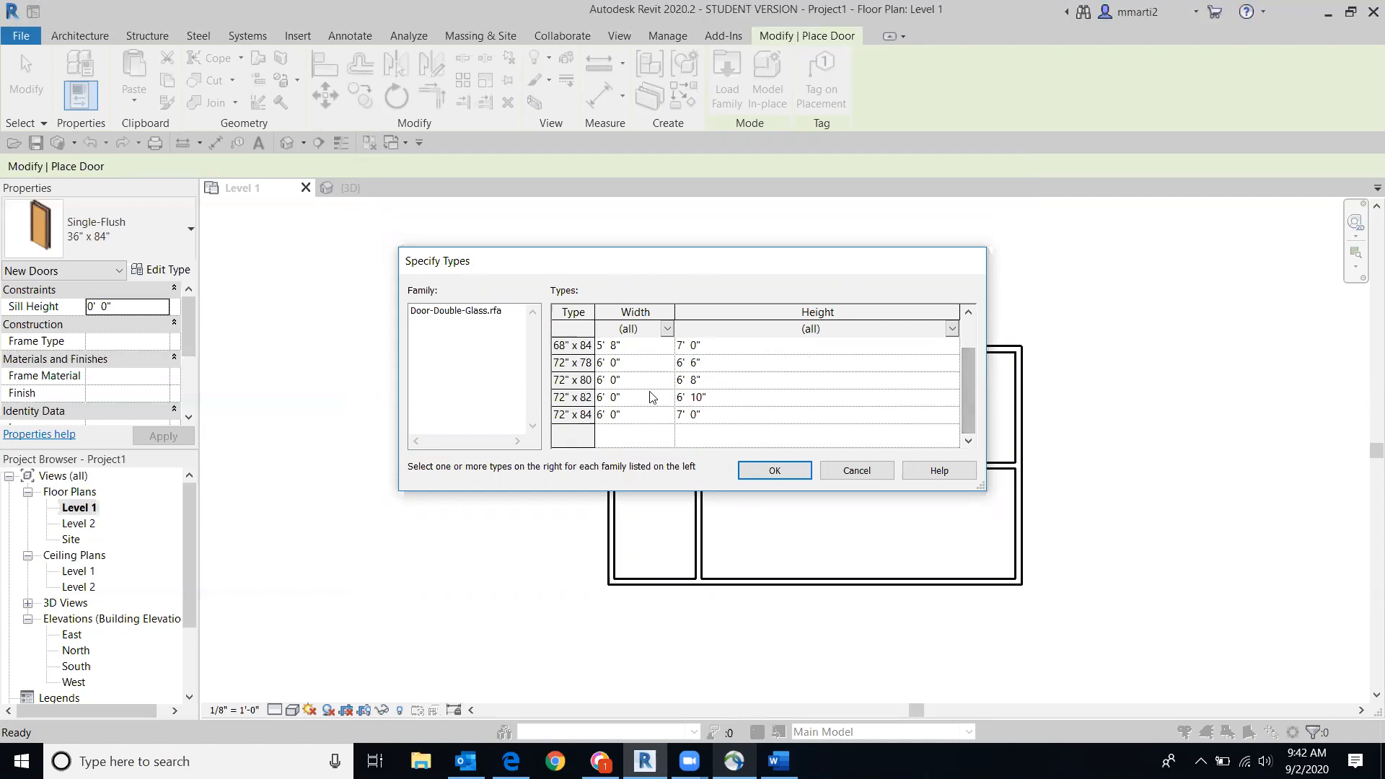
{"action": "left_click", "coordinate": [567, 415]}
{"action": "left_click", "coordinate": [774, 470]}
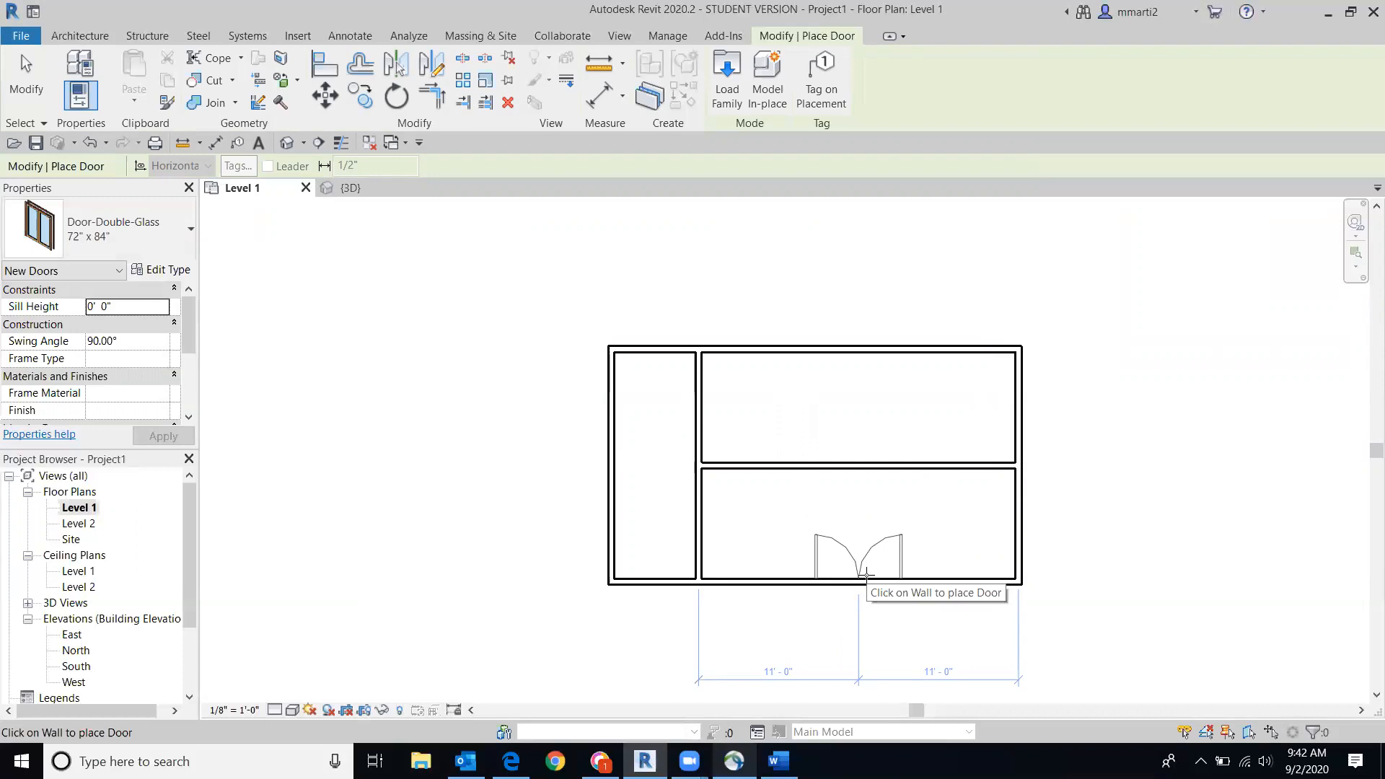
Step: Place the double glass door midway along the lower-right room's exterior wall and shift its witness lines to the right room face and door edge
{"action": "left_click", "coordinate": [866, 575]}
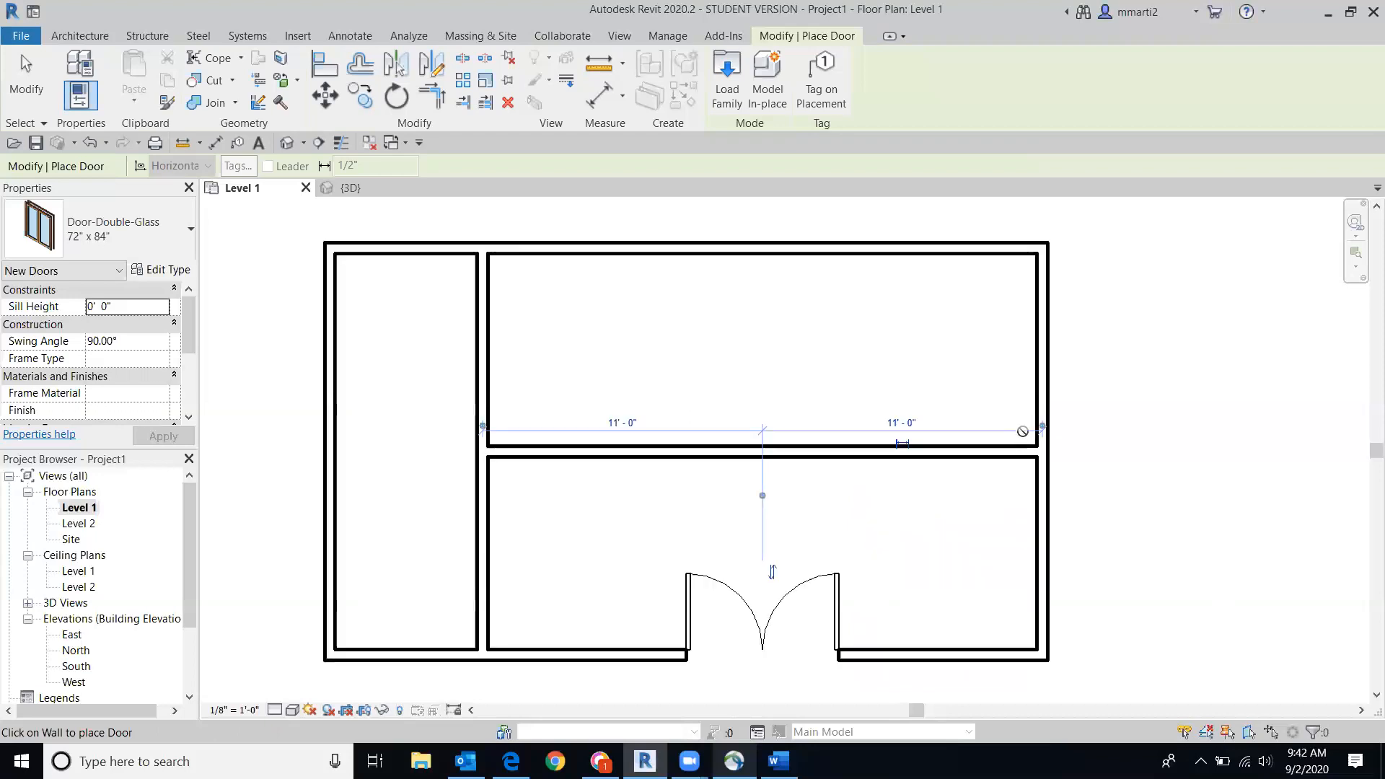
{"action": "scroll", "coordinate": [1004, 465], "scroll_direction": "up", "scroll_amount": 3}
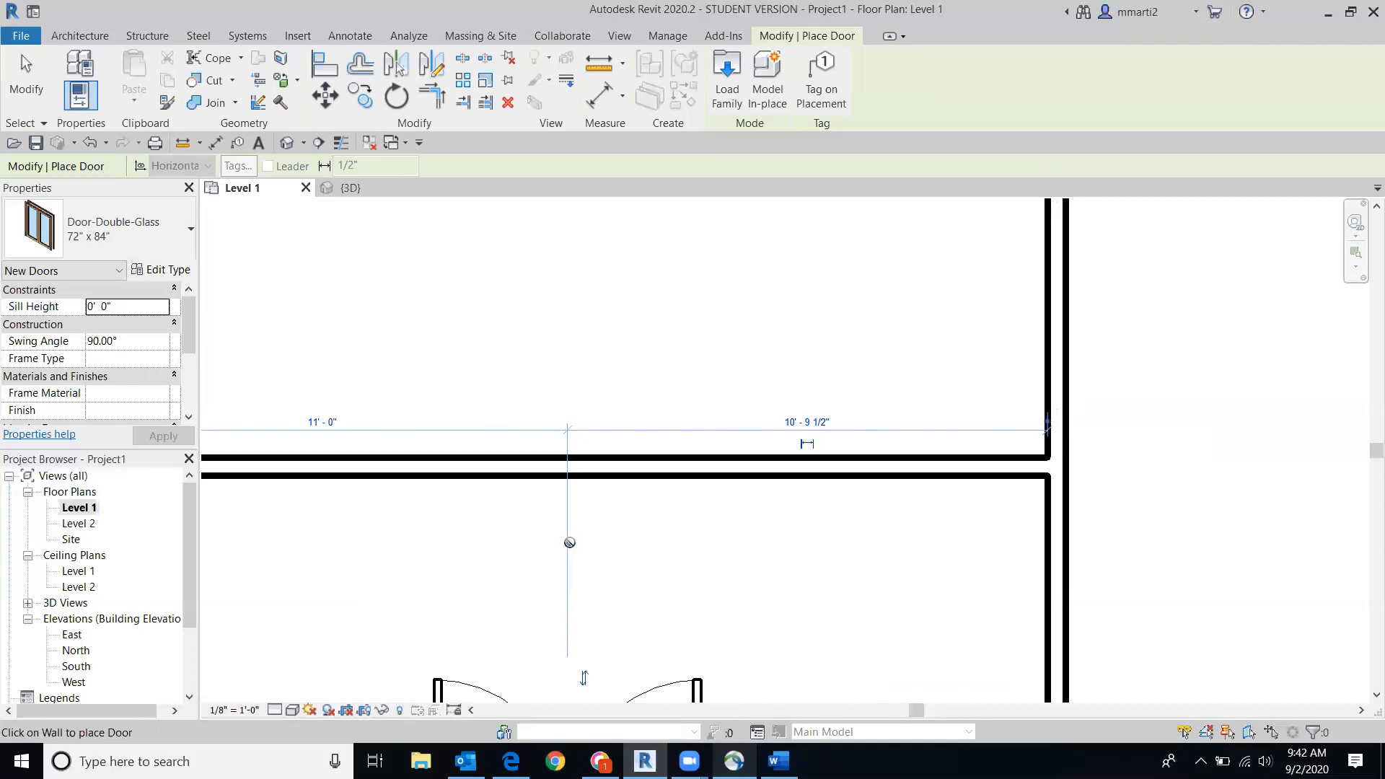
{"action": "scroll", "coordinate": [801, 550], "scroll_direction": "down", "scroll_amount": 3}
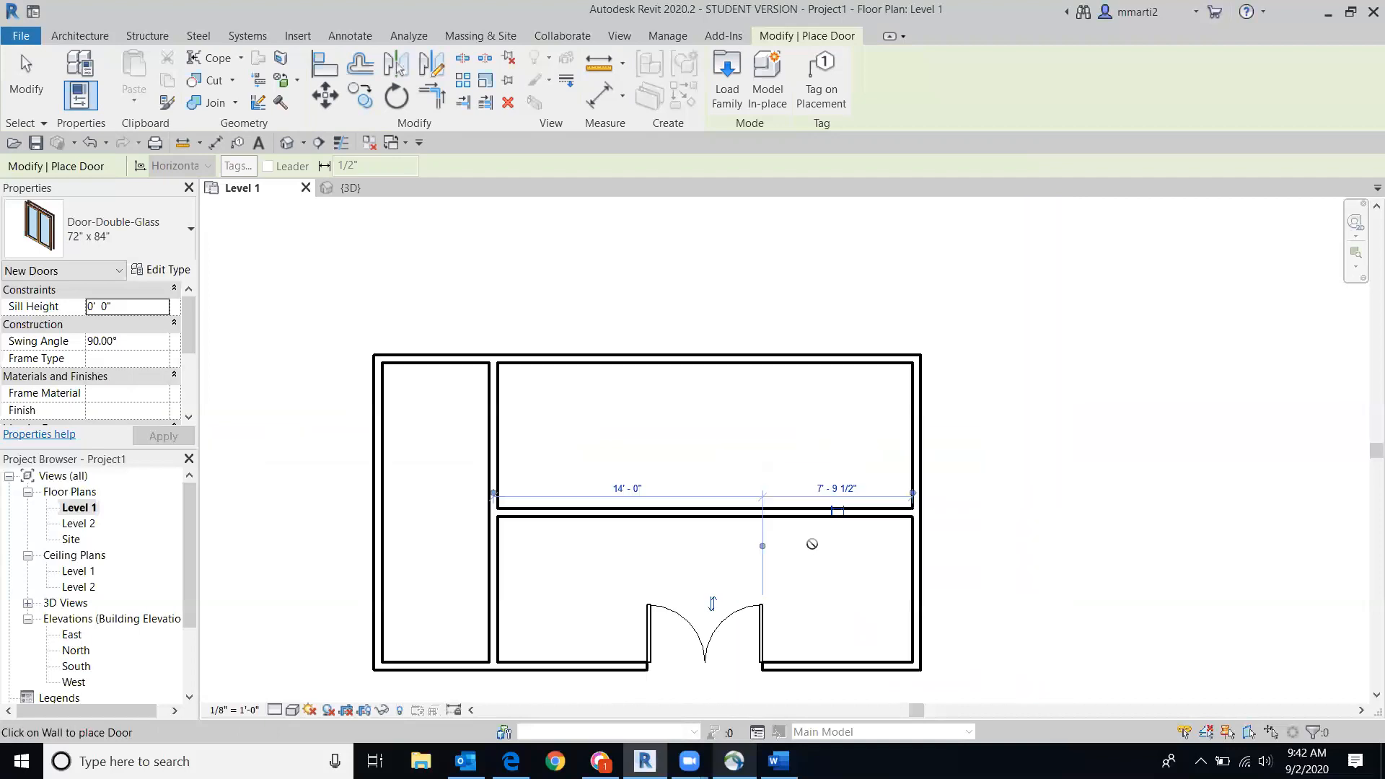
{"action": "scroll", "coordinate": [812, 544], "scroll_direction": "up", "scroll_amount": 4}
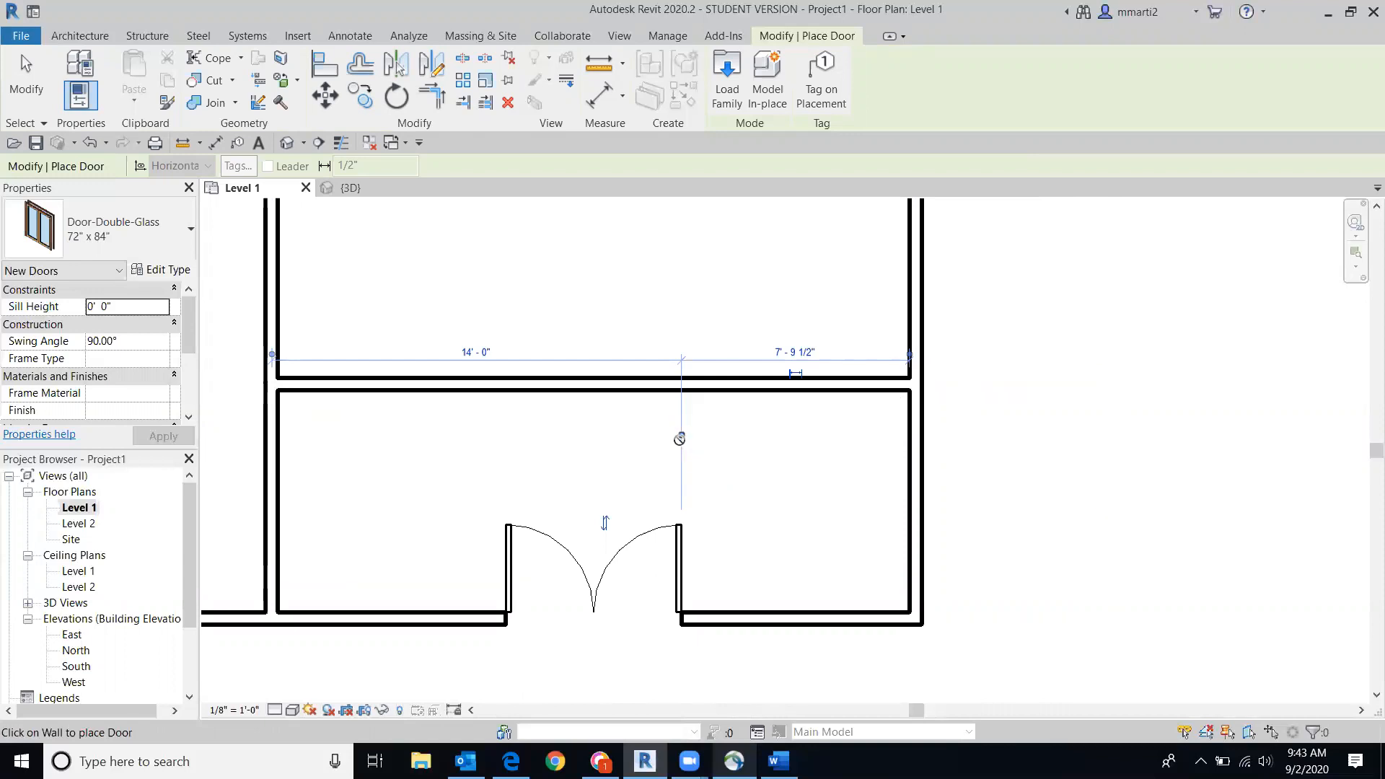
Step: Set the distance from the double door's right edge to the room's right wall to 8'
{"action": "left_click", "coordinate": [805, 352]}
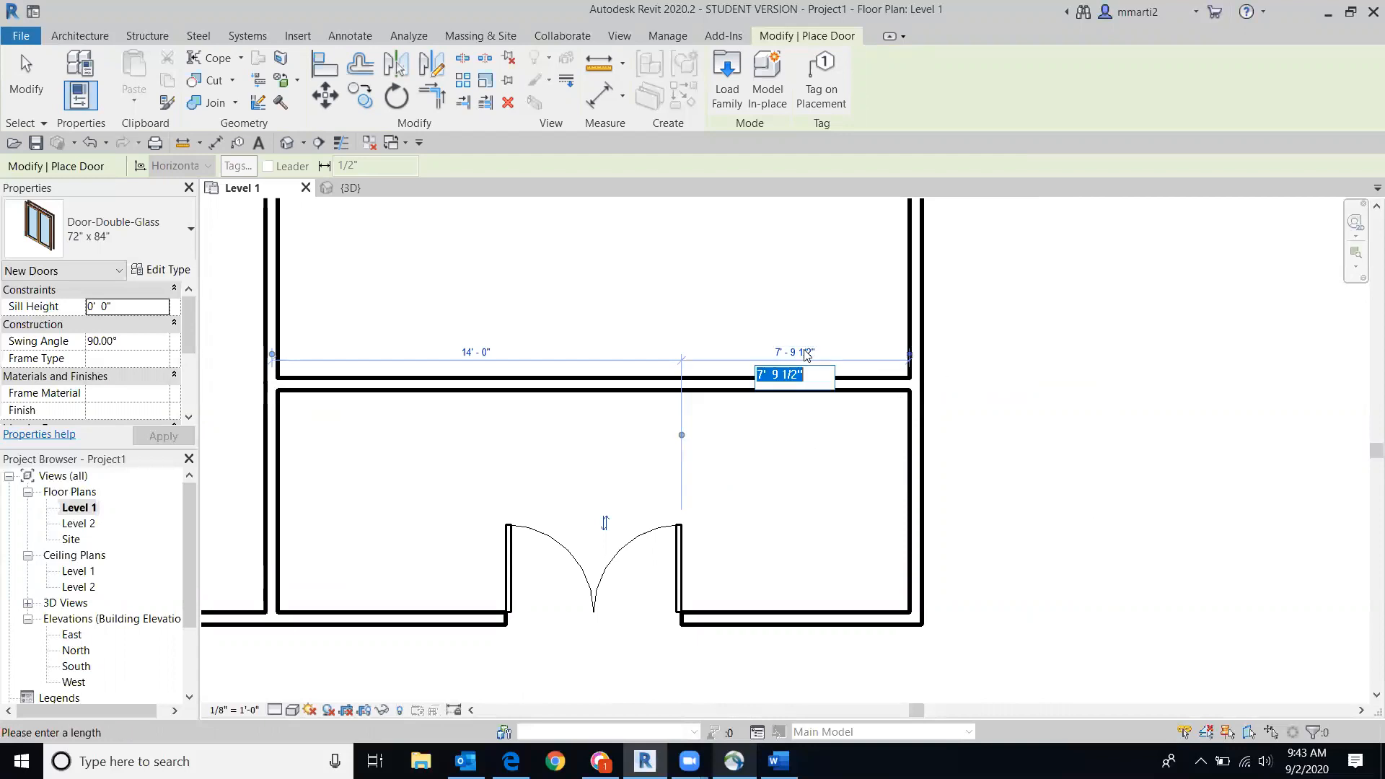
{"action": "type", "text": "8"}
{"action": "key", "text": "Return"}
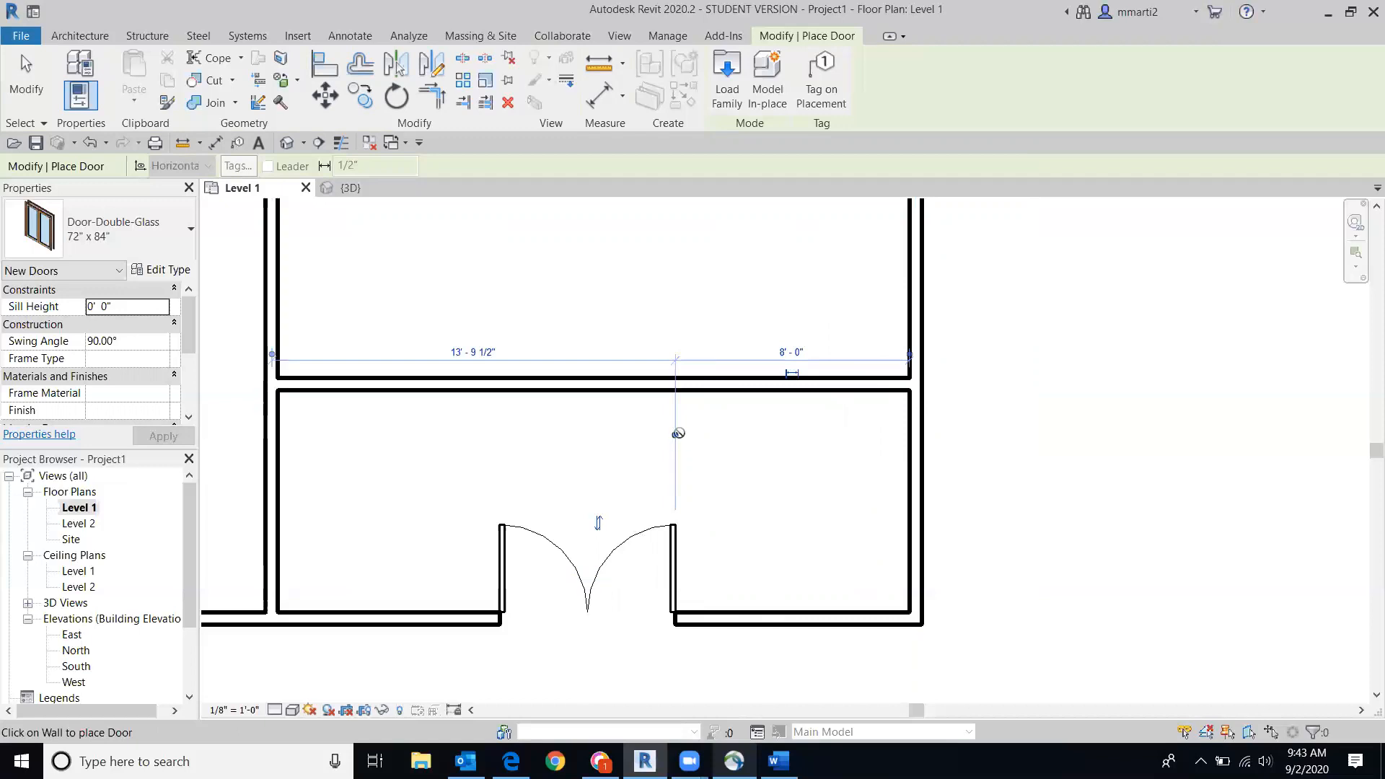
Step: Finish door placement, select the double door and set the distance from its right edge to the room's right wall to 7'
{"action": "left_click", "coordinate": [25, 89]}
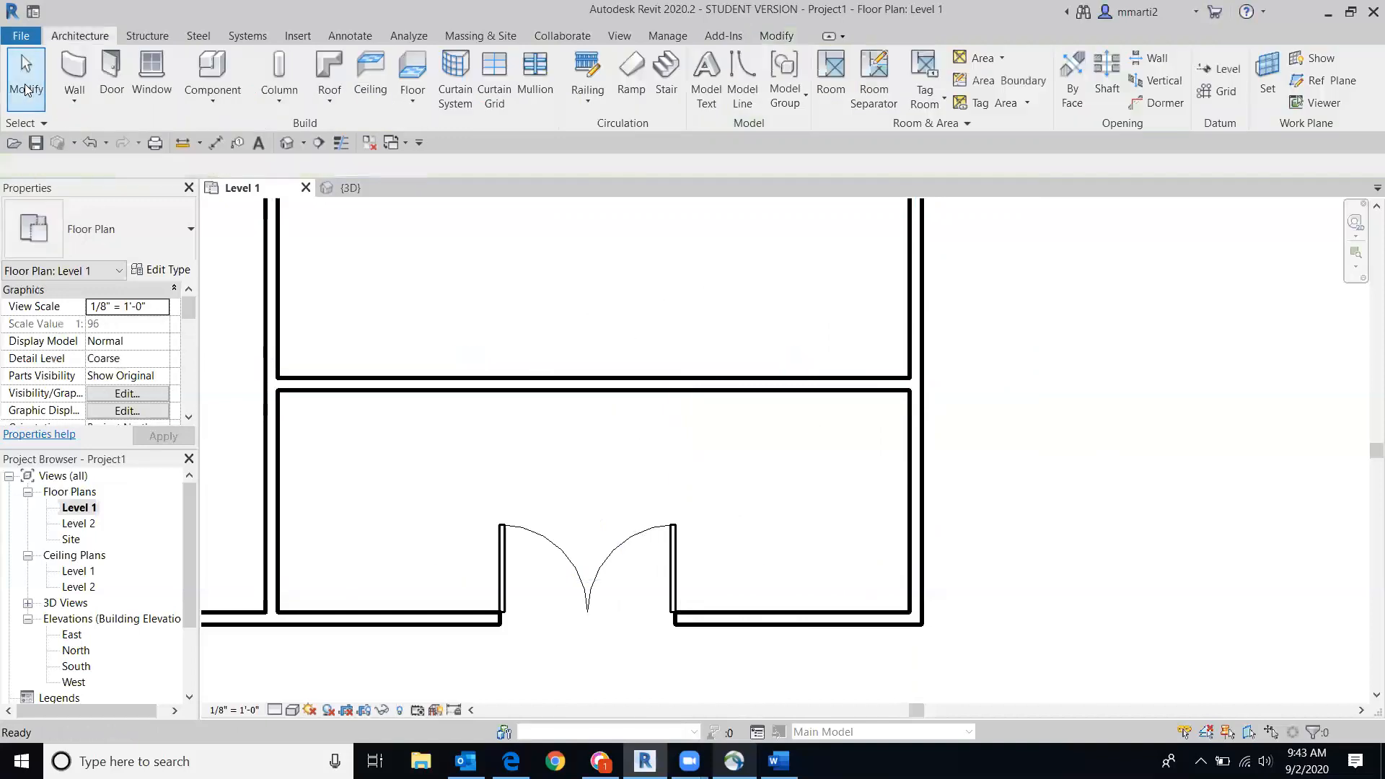
{"action": "left_click", "coordinate": [677, 552]}
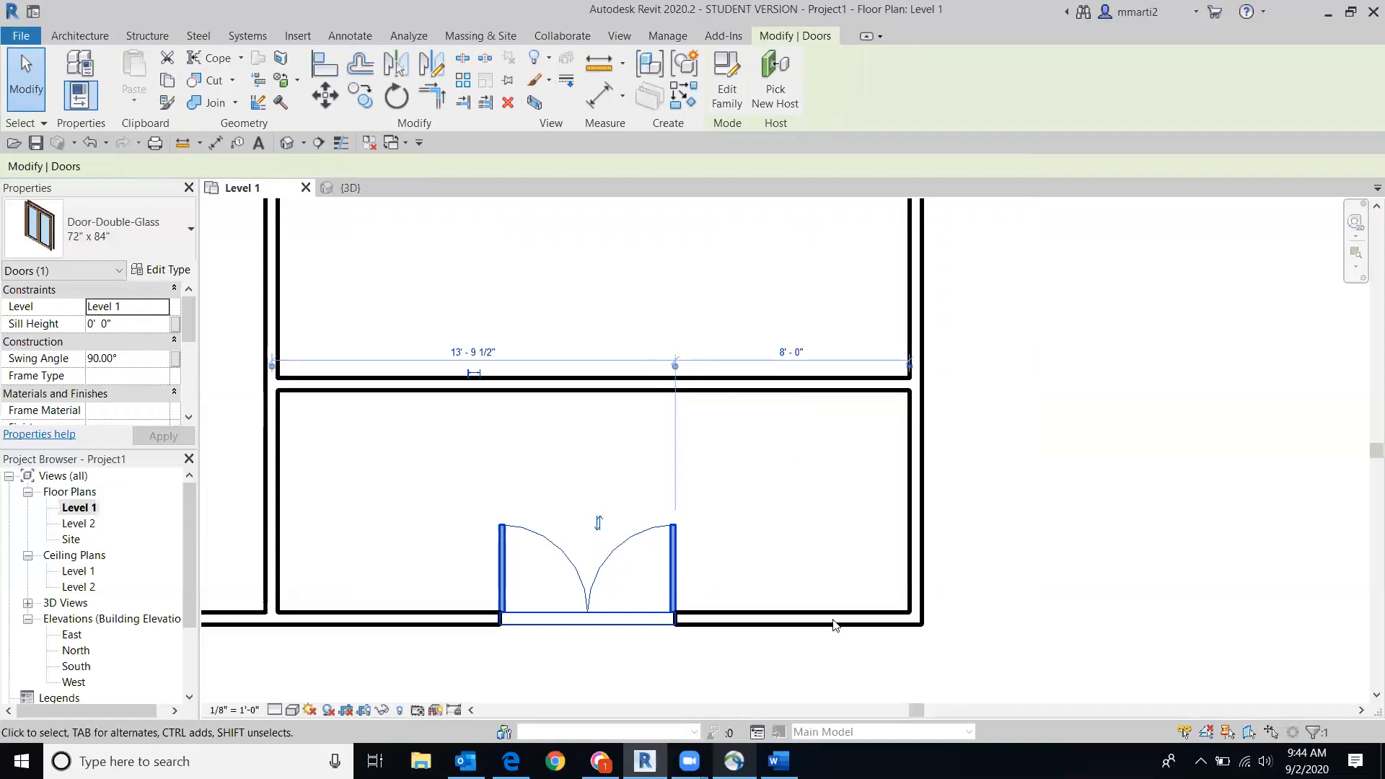
{"action": "left_click", "coordinate": [790, 350]}
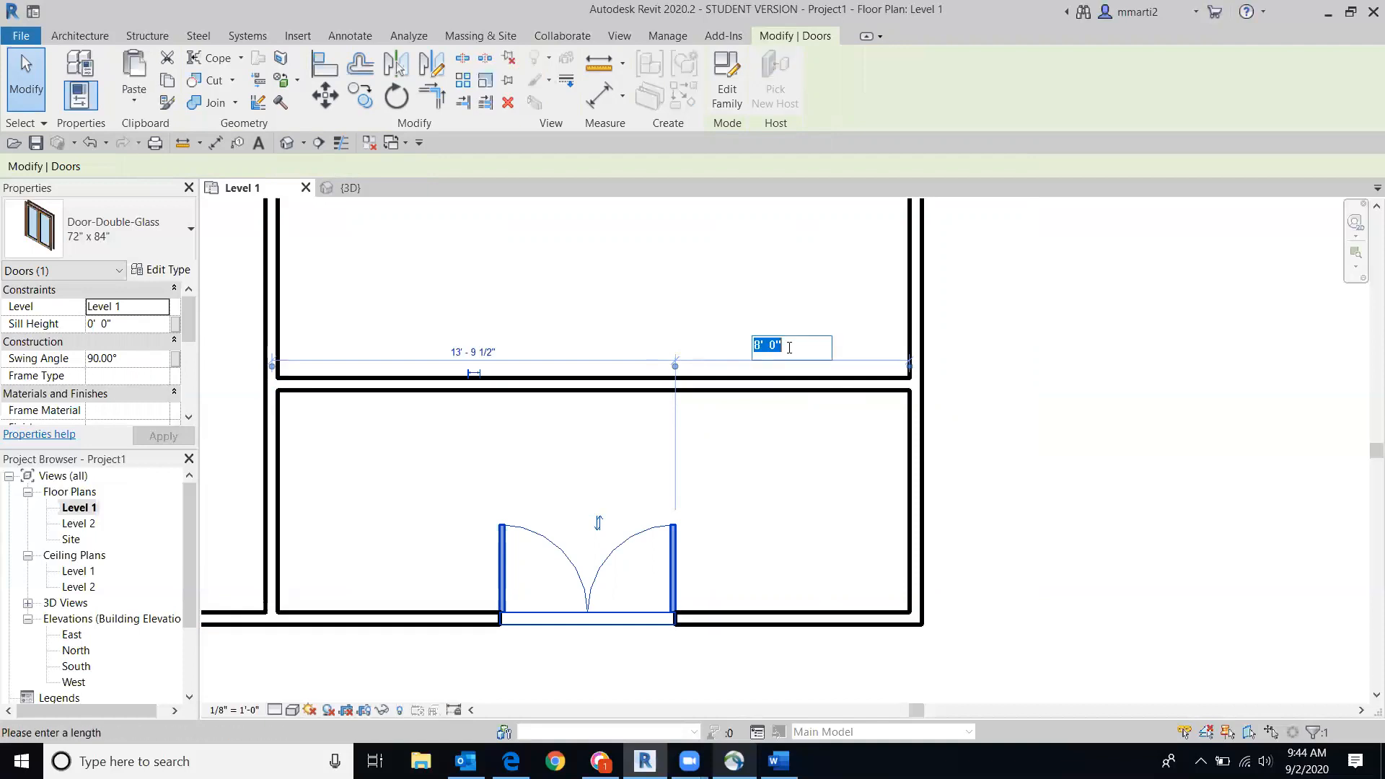
{"action": "type", "text": "7"}
{"action": "key", "text": "Return"}
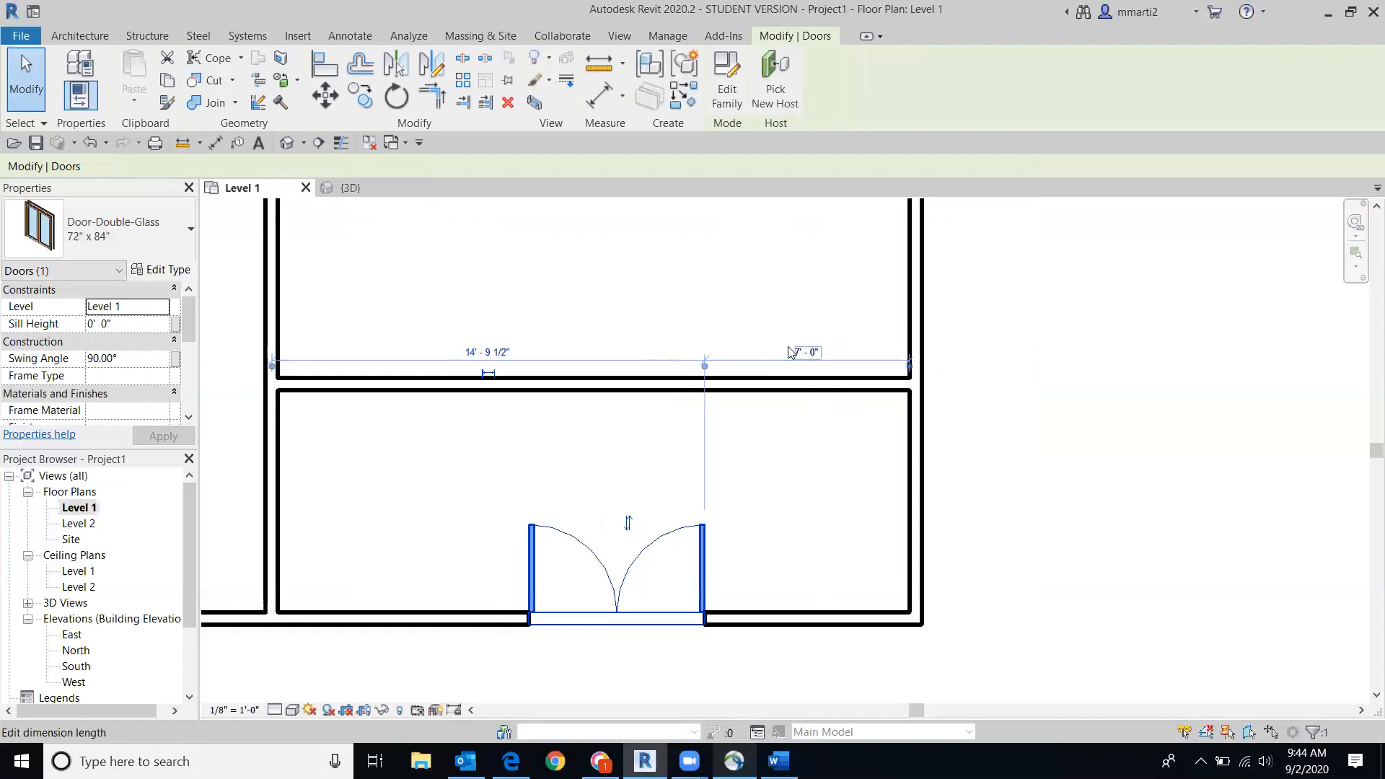
{"action": "left_click", "coordinate": [1045, 476]}
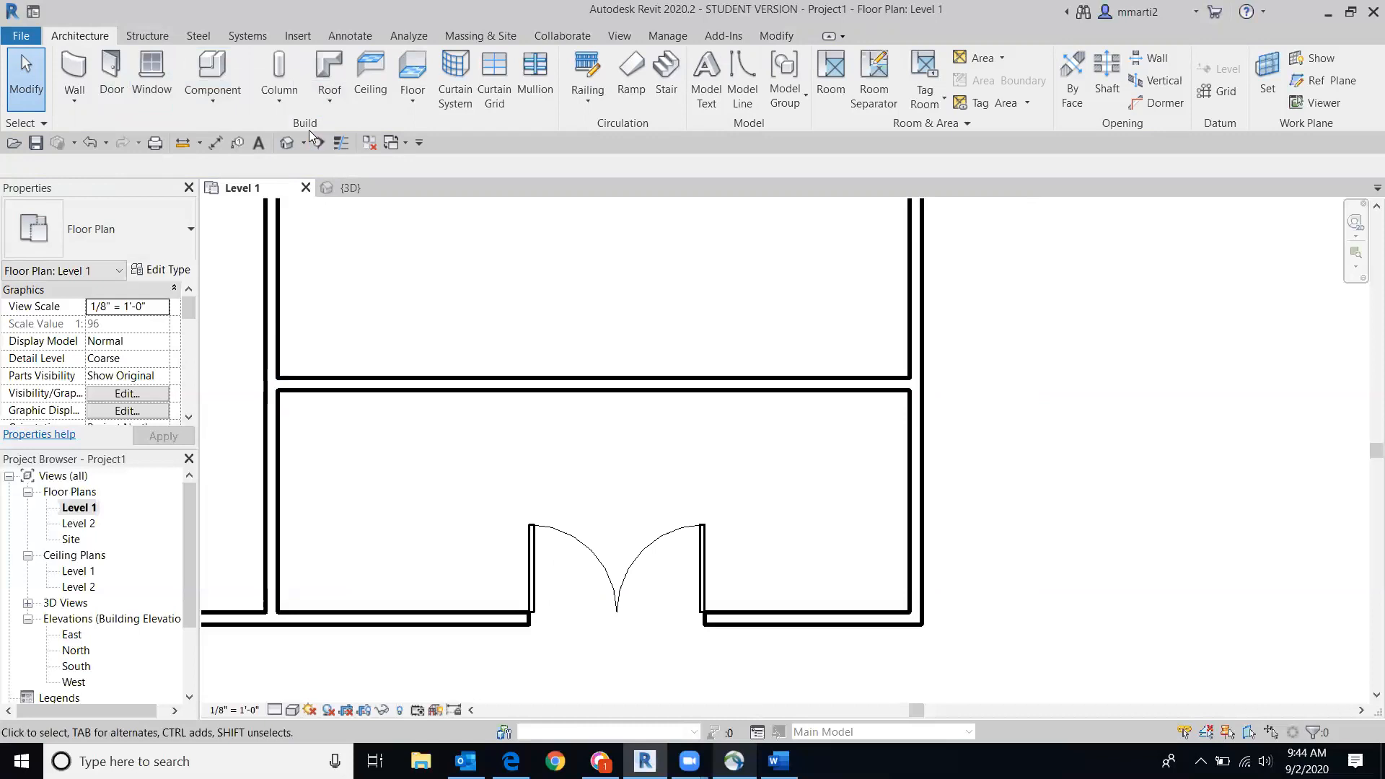
Step: Preview door families in the library's Residential folder and open Door-Interior-Single-5_Panel_Vert-Wood for loading during door placement
{"action": "left_click", "coordinate": [111, 72]}
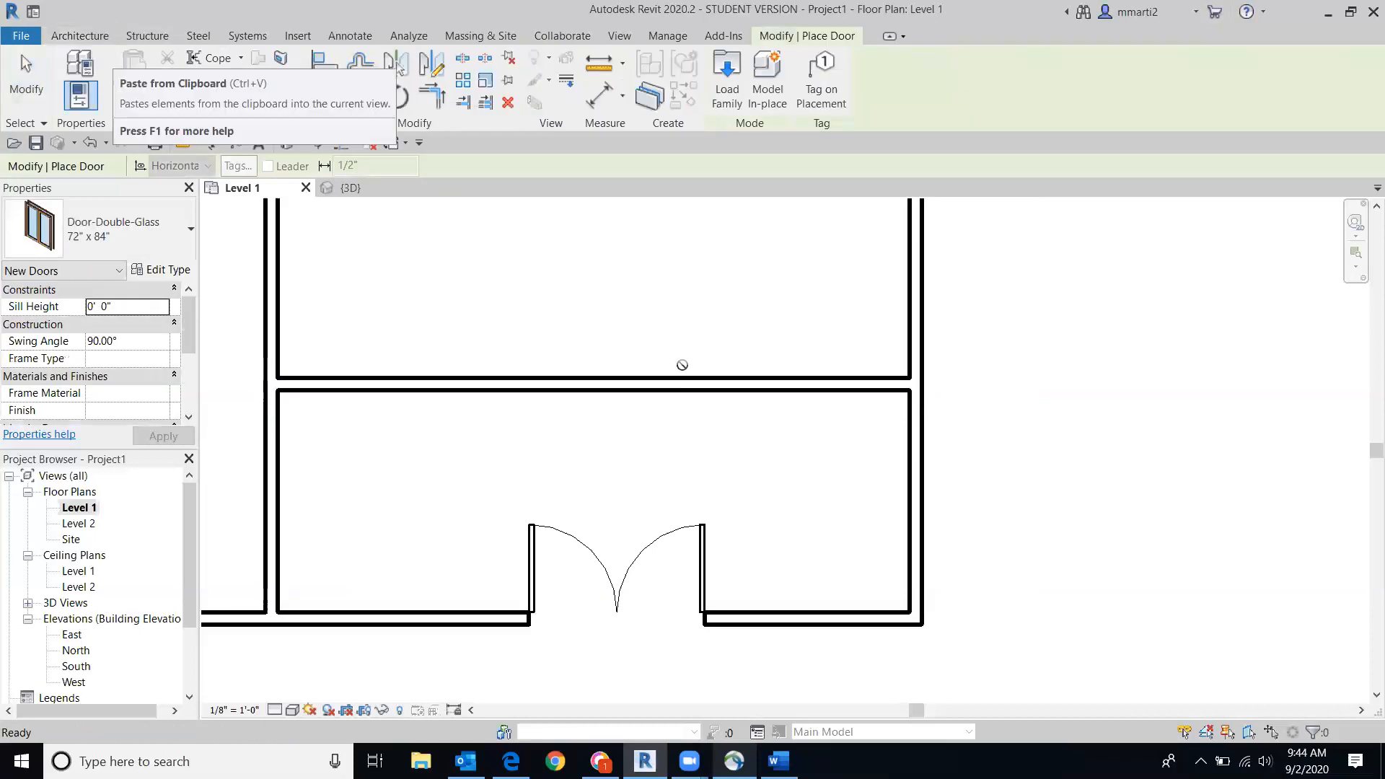
{"action": "left_click", "coordinate": [722, 67]}
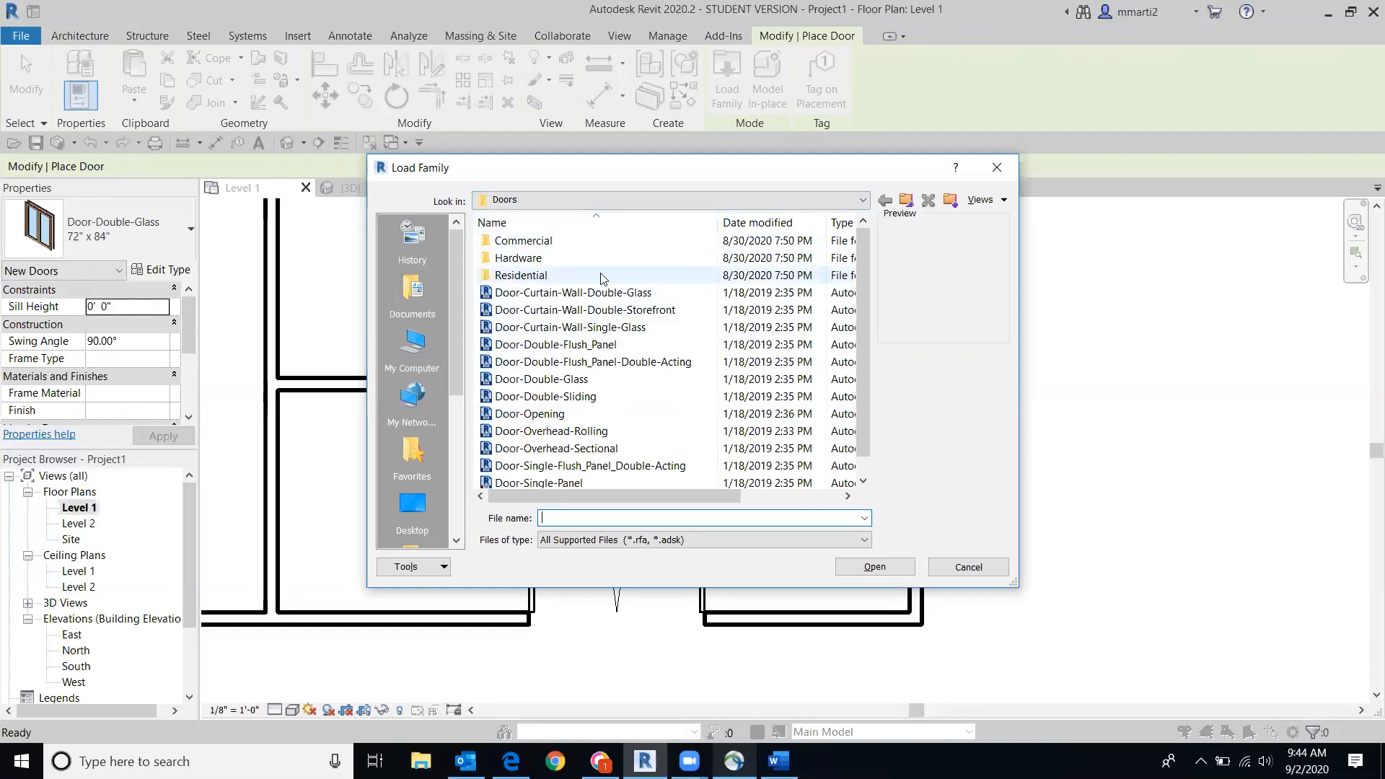
{"action": "double_click", "coordinate": [664, 273]}
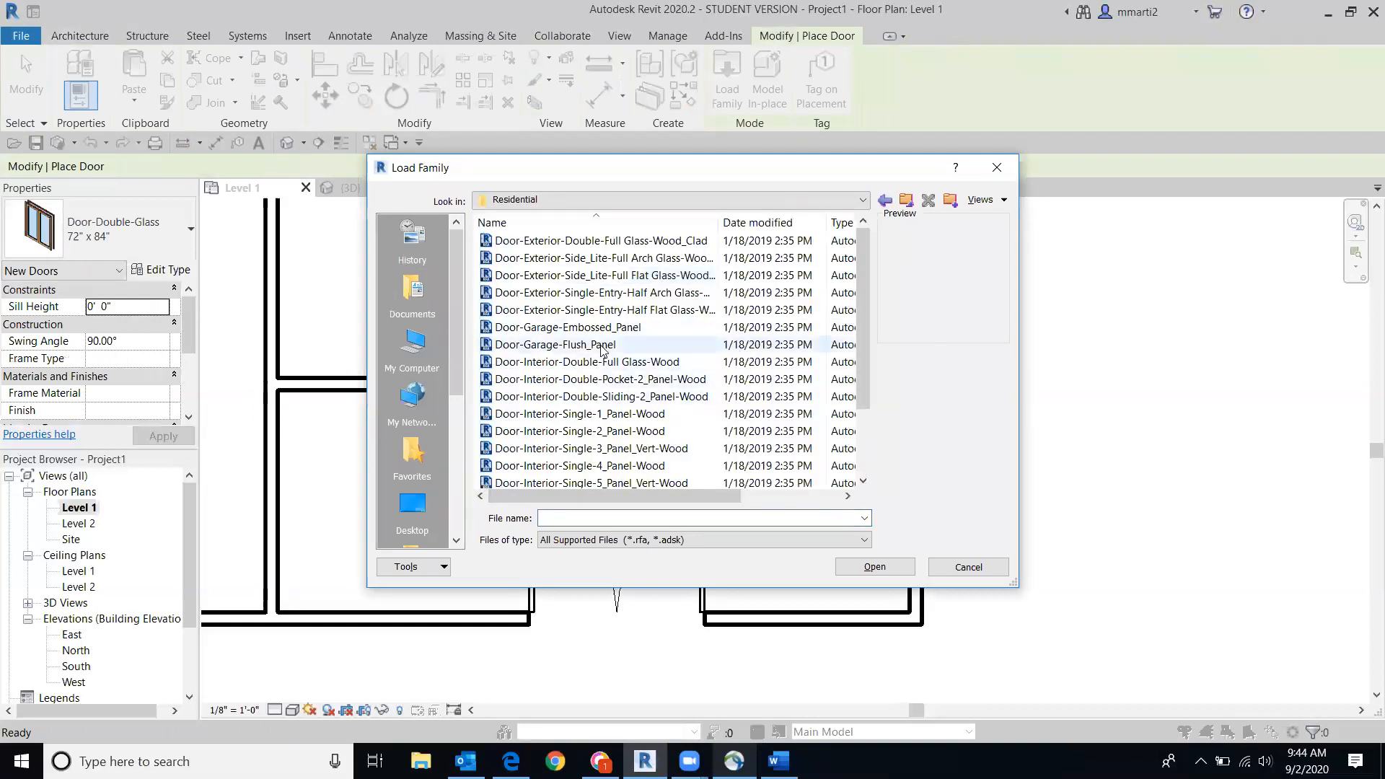
{"action": "left_click", "coordinate": [603, 348]}
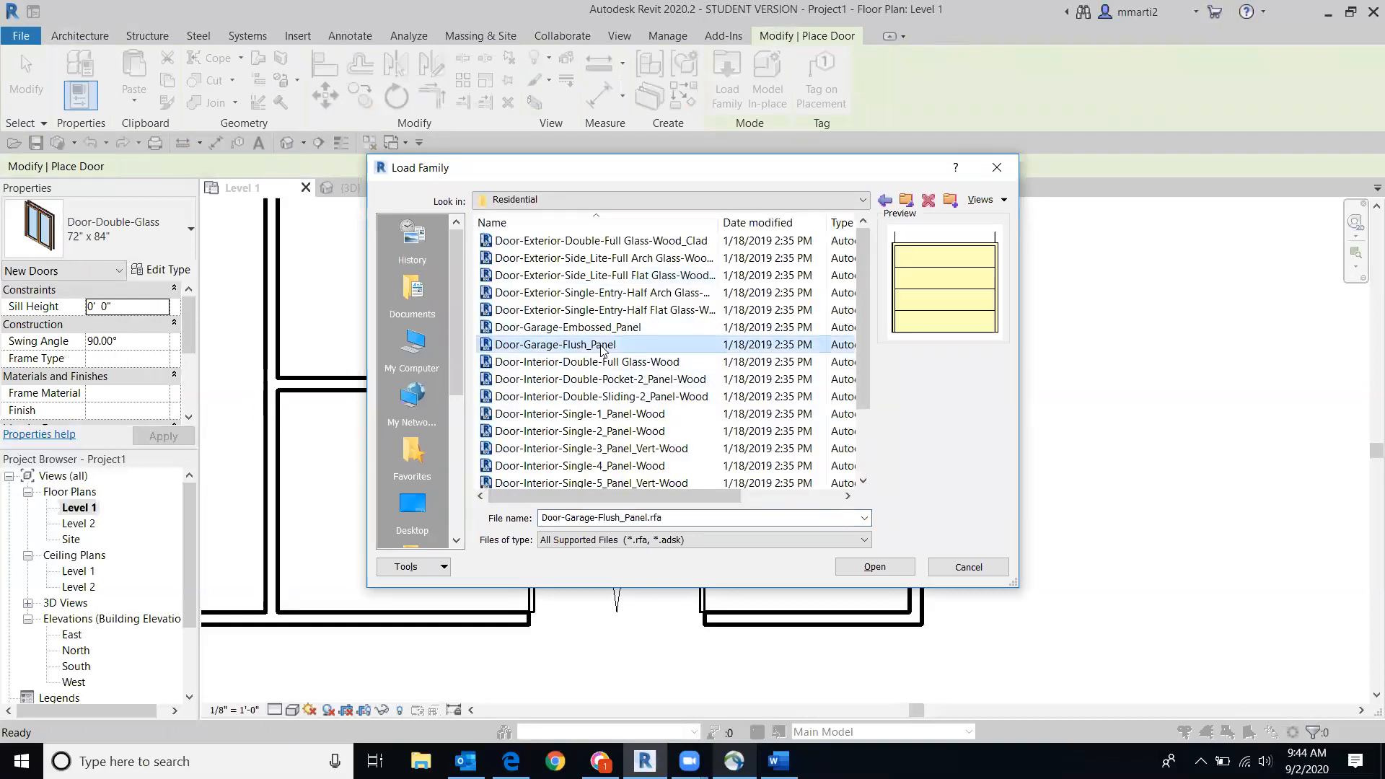
{"action": "left_click", "coordinate": [630, 415]}
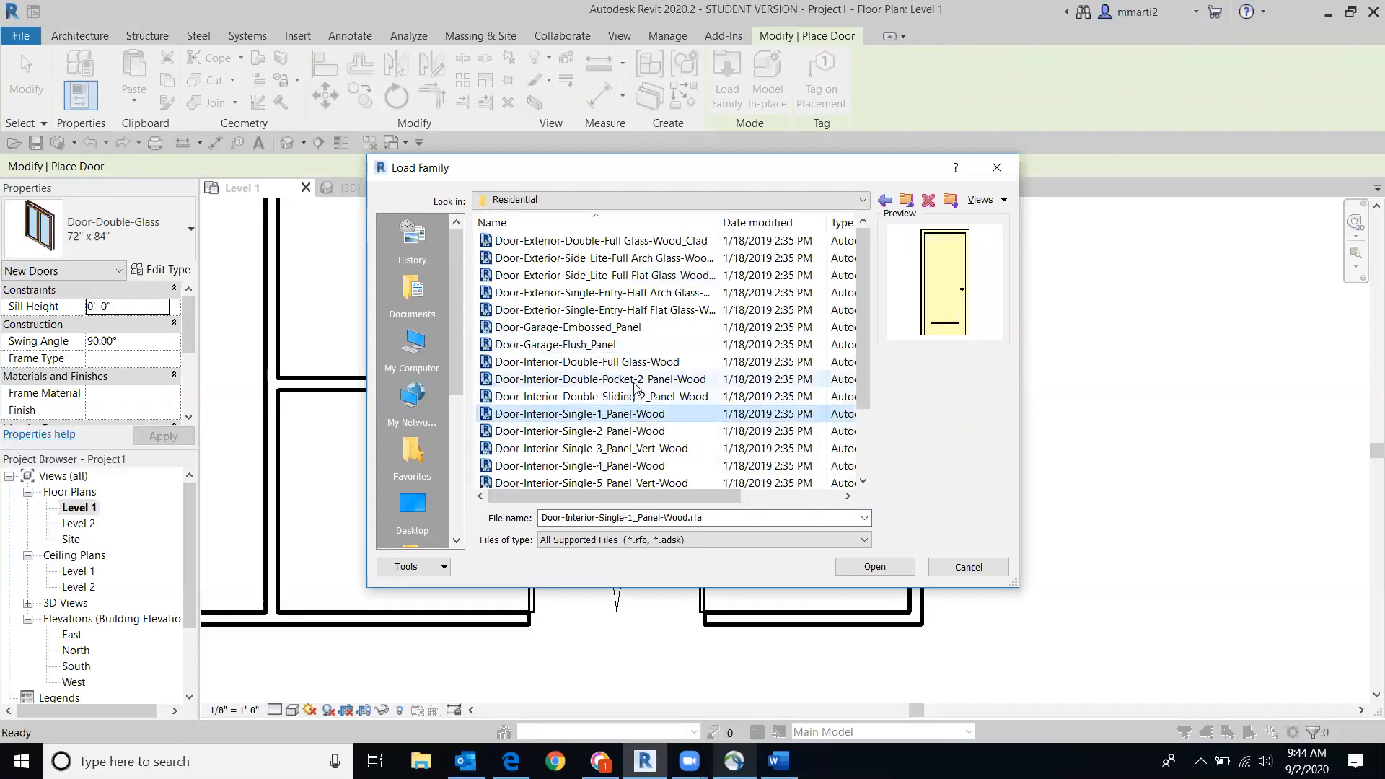
{"action": "left_click", "coordinate": [635, 363]}
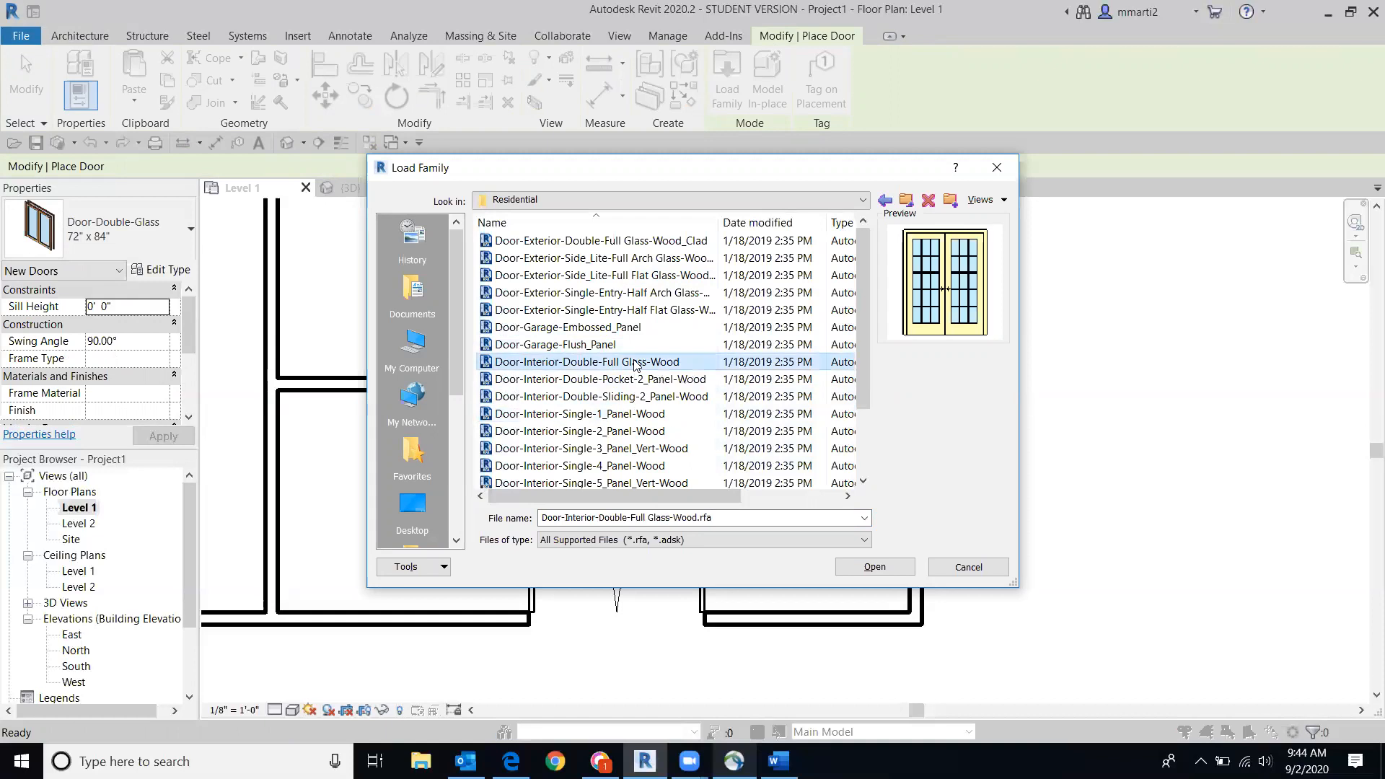
{"action": "left_click", "coordinate": [630, 380]}
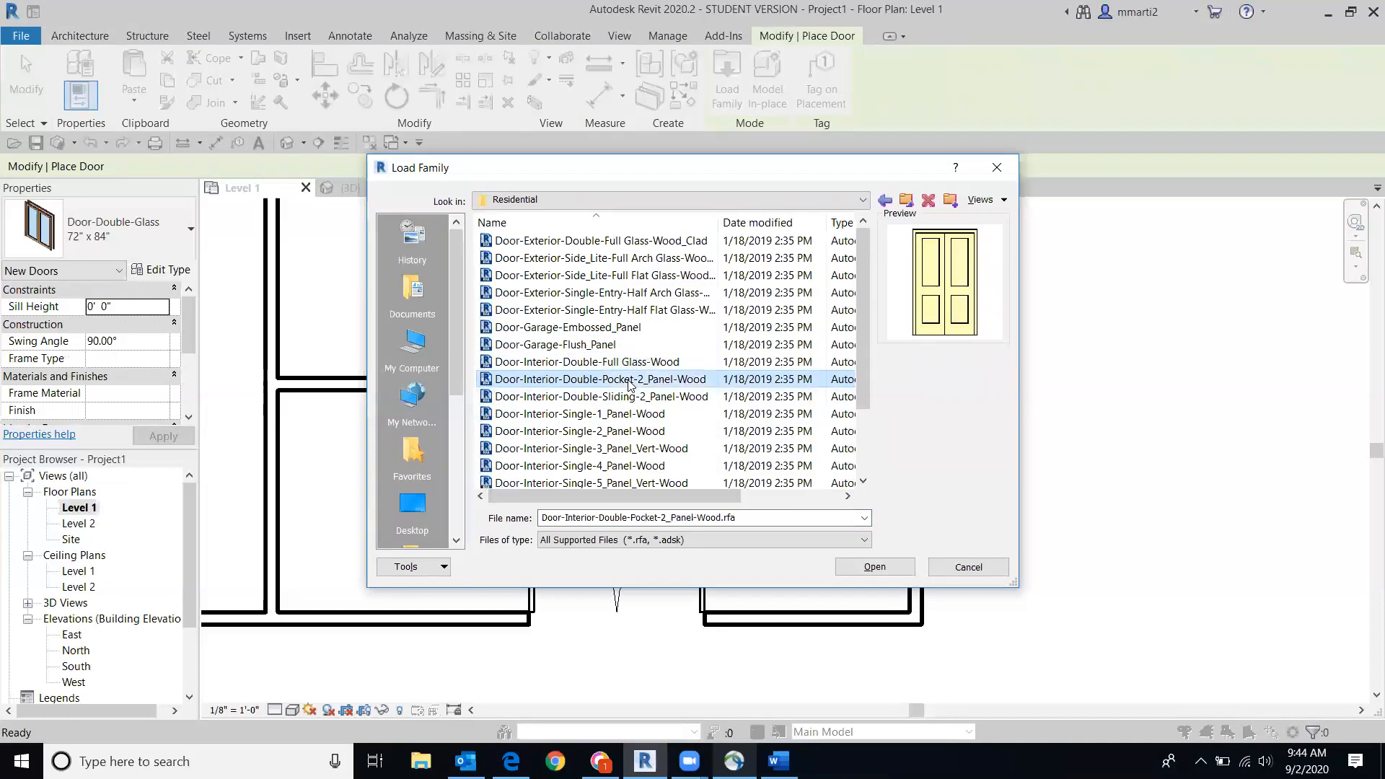
{"action": "scroll", "coordinate": [630, 383], "scroll_direction": "down", "scroll_amount": 2}
{"action": "scroll", "coordinate": [630, 383], "scroll_direction": "up", "scroll_amount": 2}
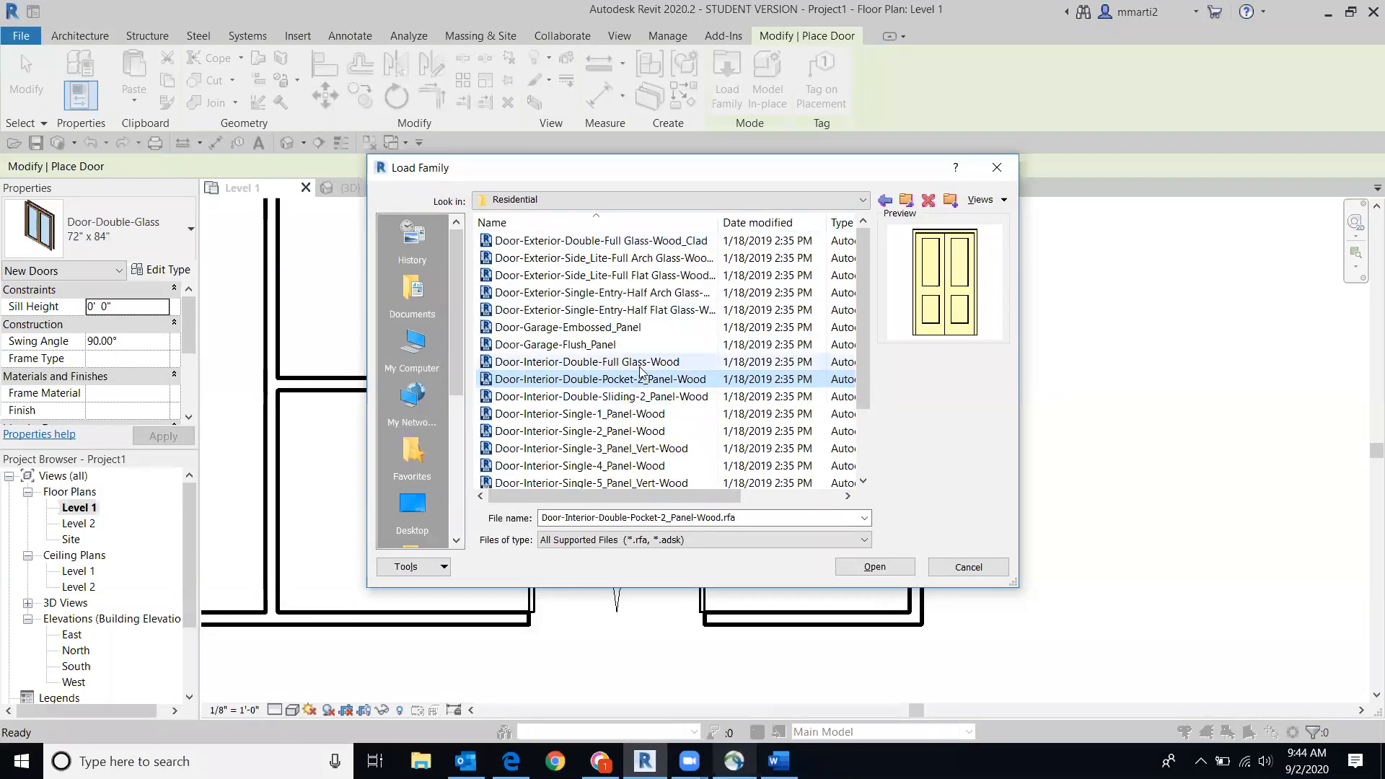
{"action": "scroll", "coordinate": [641, 373], "scroll_direction": "down", "scroll_amount": 2}
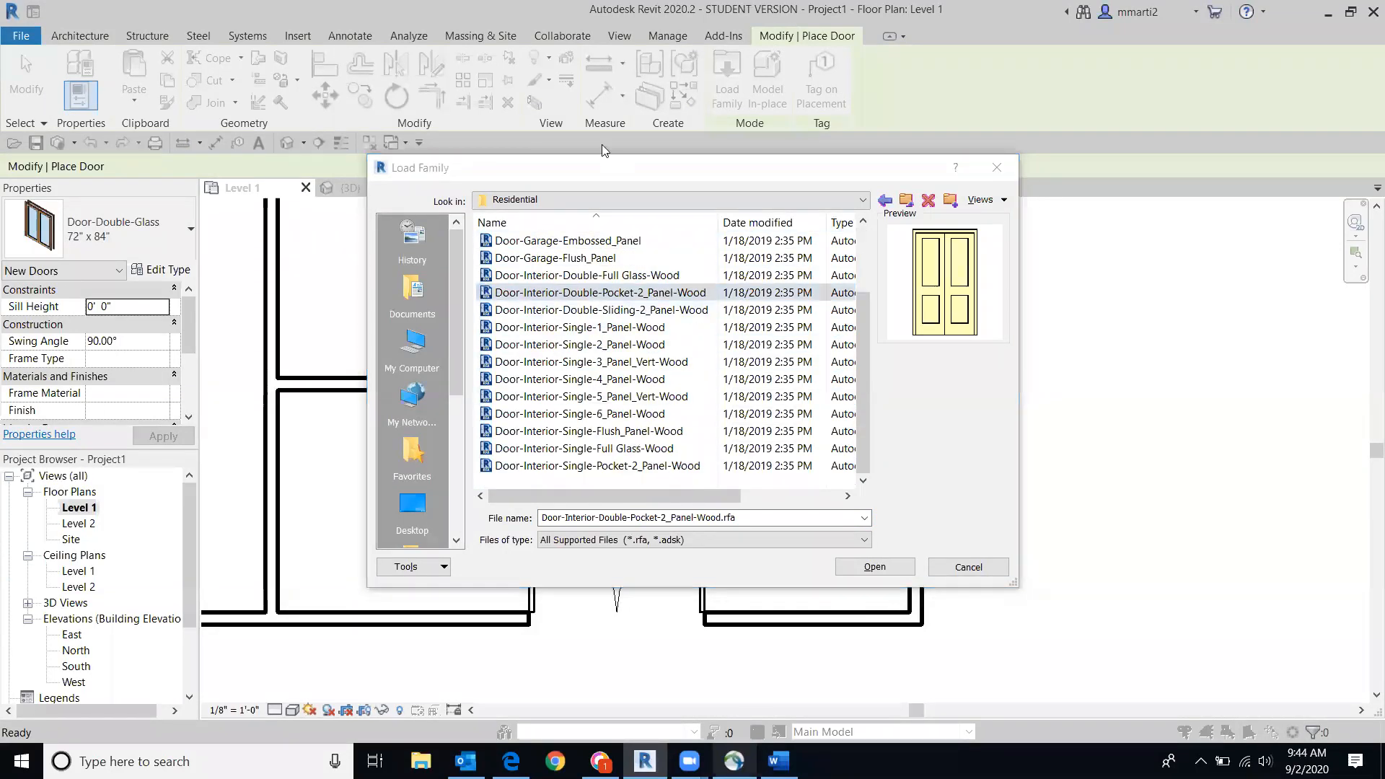
{"action": "left_click", "coordinate": [644, 402]}
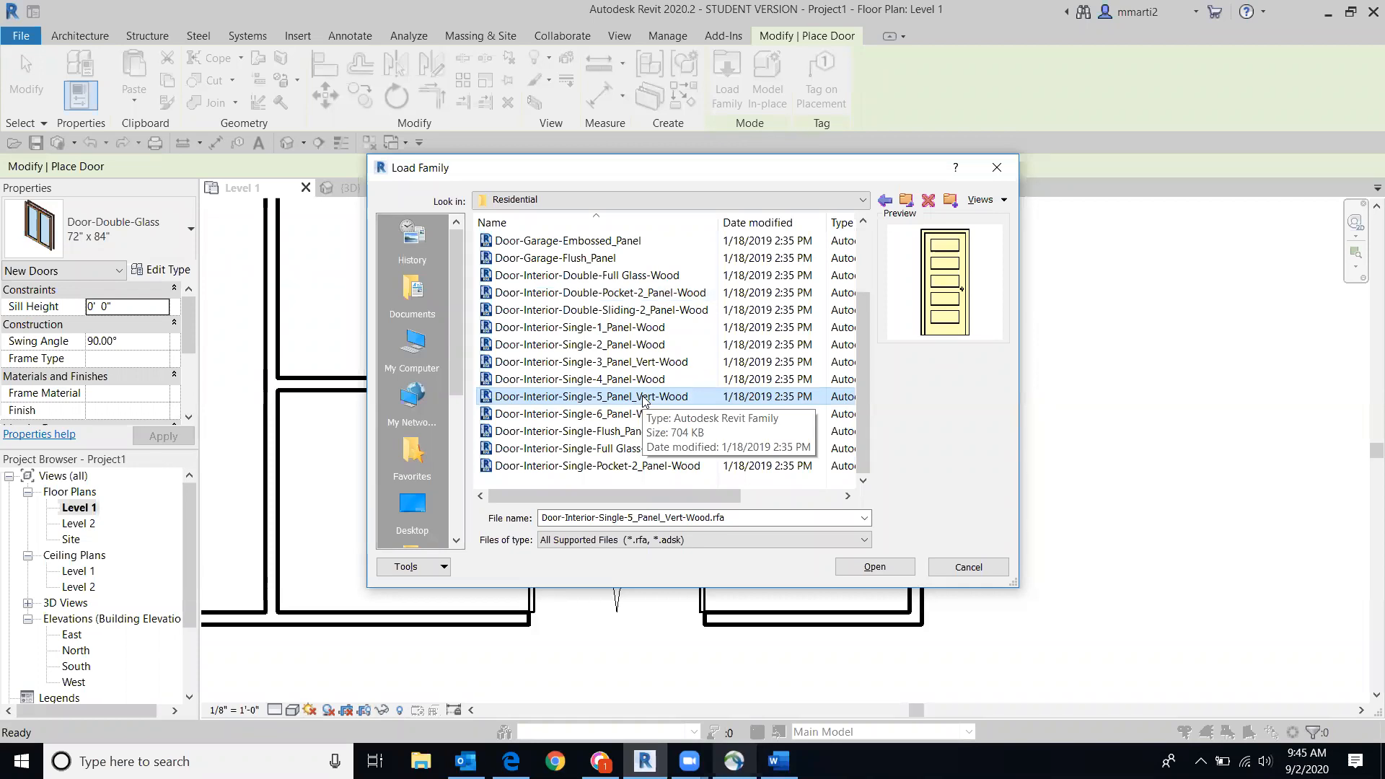
{"action": "double_click", "coordinate": [644, 402]}
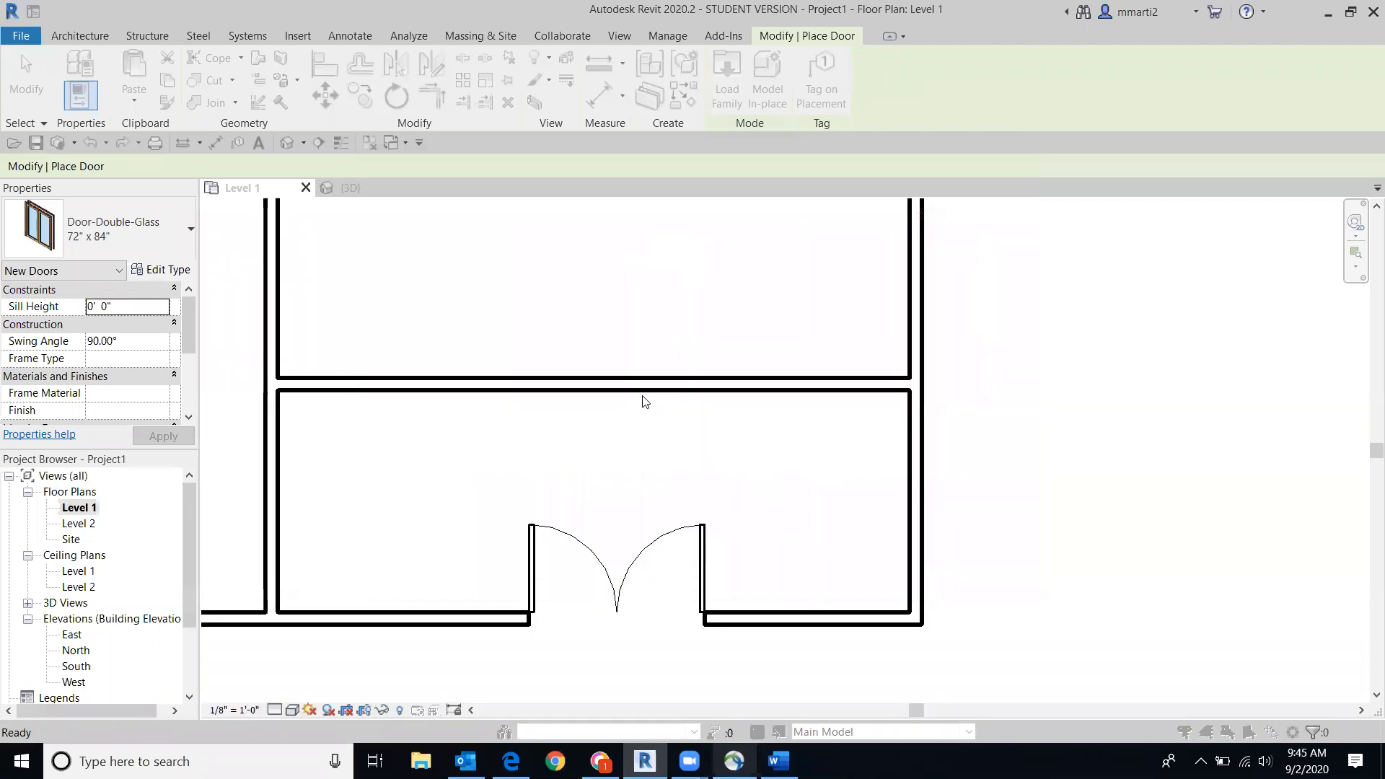
Step: Load the 12" x 96" type of the five-panel interior single door family
{"action": "left_click_drag", "start_coordinate": [965, 331], "coordinate": [965, 361]}
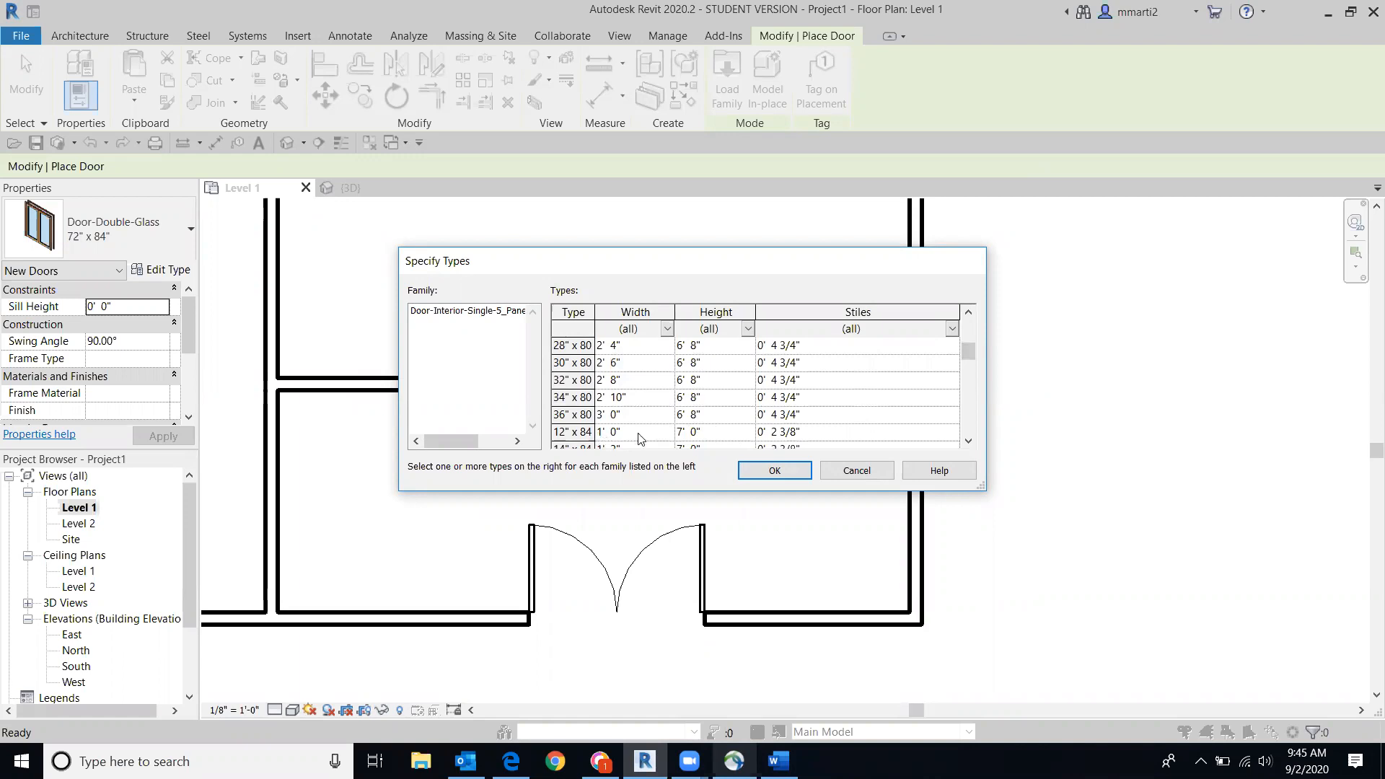
{"action": "left_click_drag", "start_coordinate": [972, 352], "coordinate": [970, 324]}
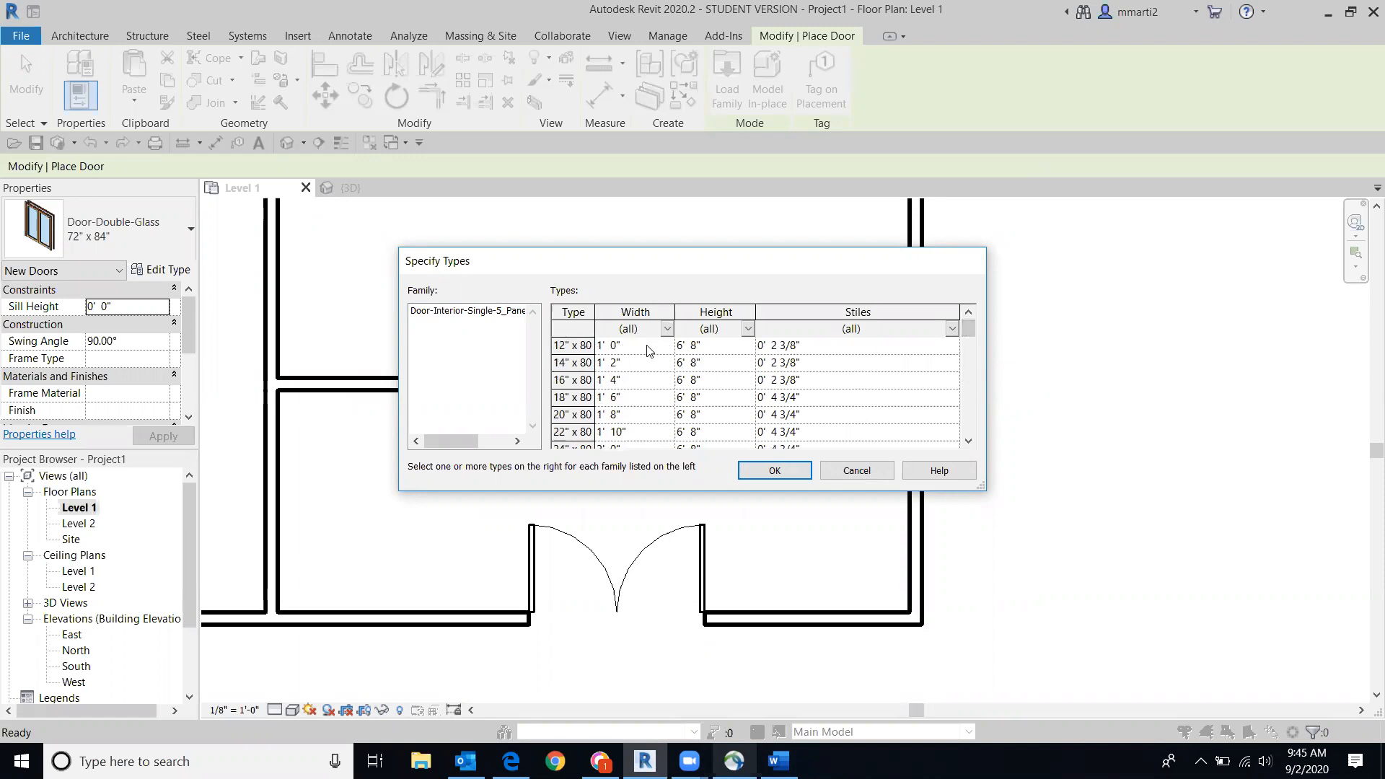
{"action": "left_click_drag", "start_coordinate": [971, 331], "coordinate": [971, 420]}
{"action": "left_click_drag", "start_coordinate": [971, 421], "coordinate": [967, 427]}
{"action": "left_click", "coordinate": [579, 434]}
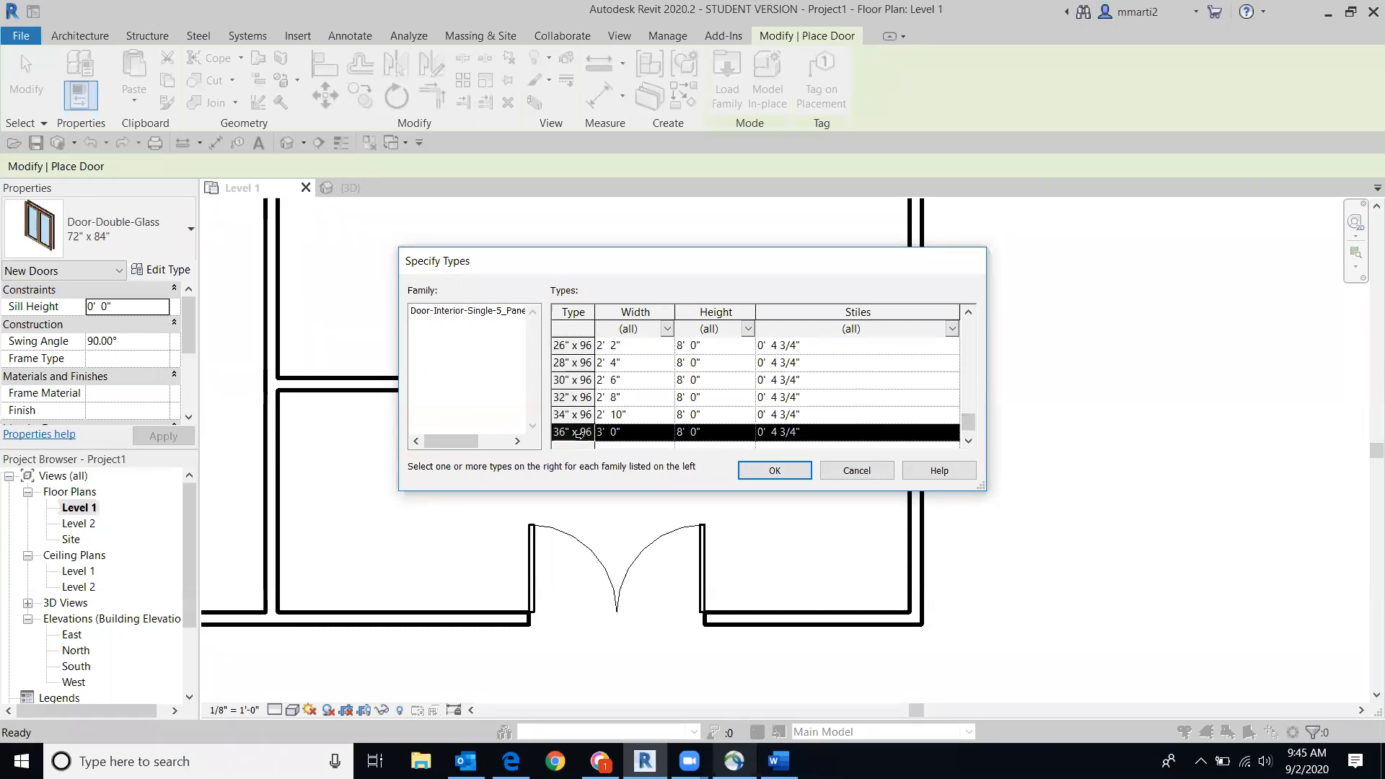
{"action": "scroll", "coordinate": [633, 371], "scroll_direction": "up", "scroll_amount": 1}
{"action": "scroll", "coordinate": [633, 371], "scroll_direction": "up", "scroll_amount": 2}
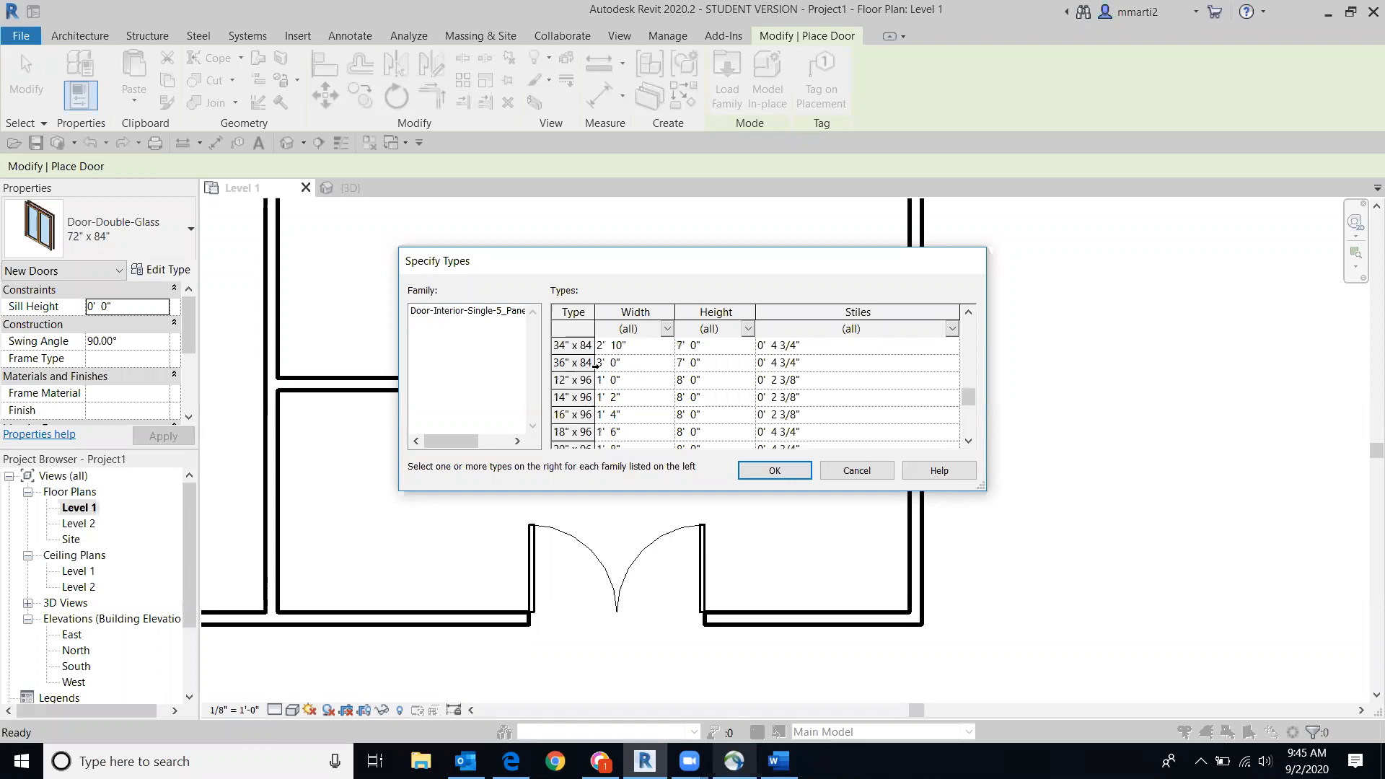
{"action": "left_click", "coordinate": [568, 380]}
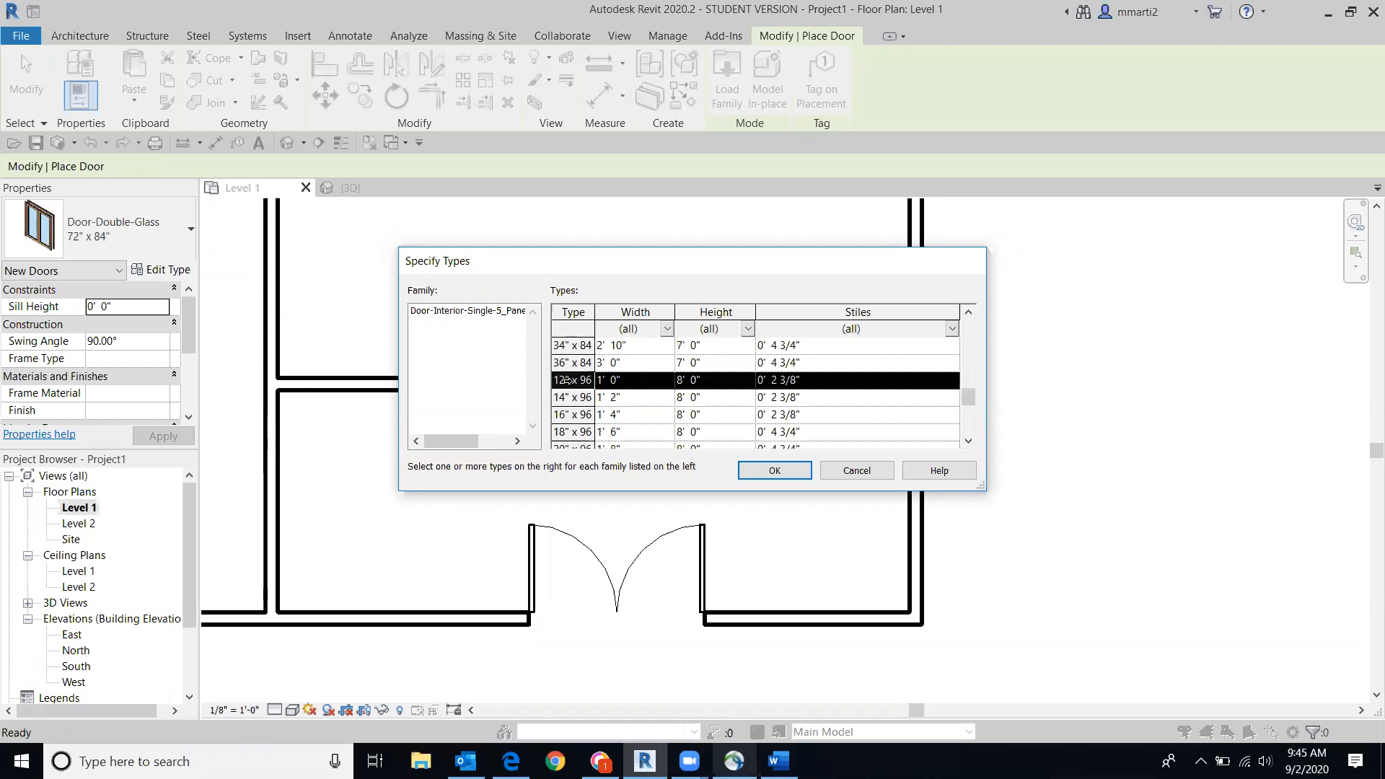
{"action": "left_click", "coordinate": [774, 472]}
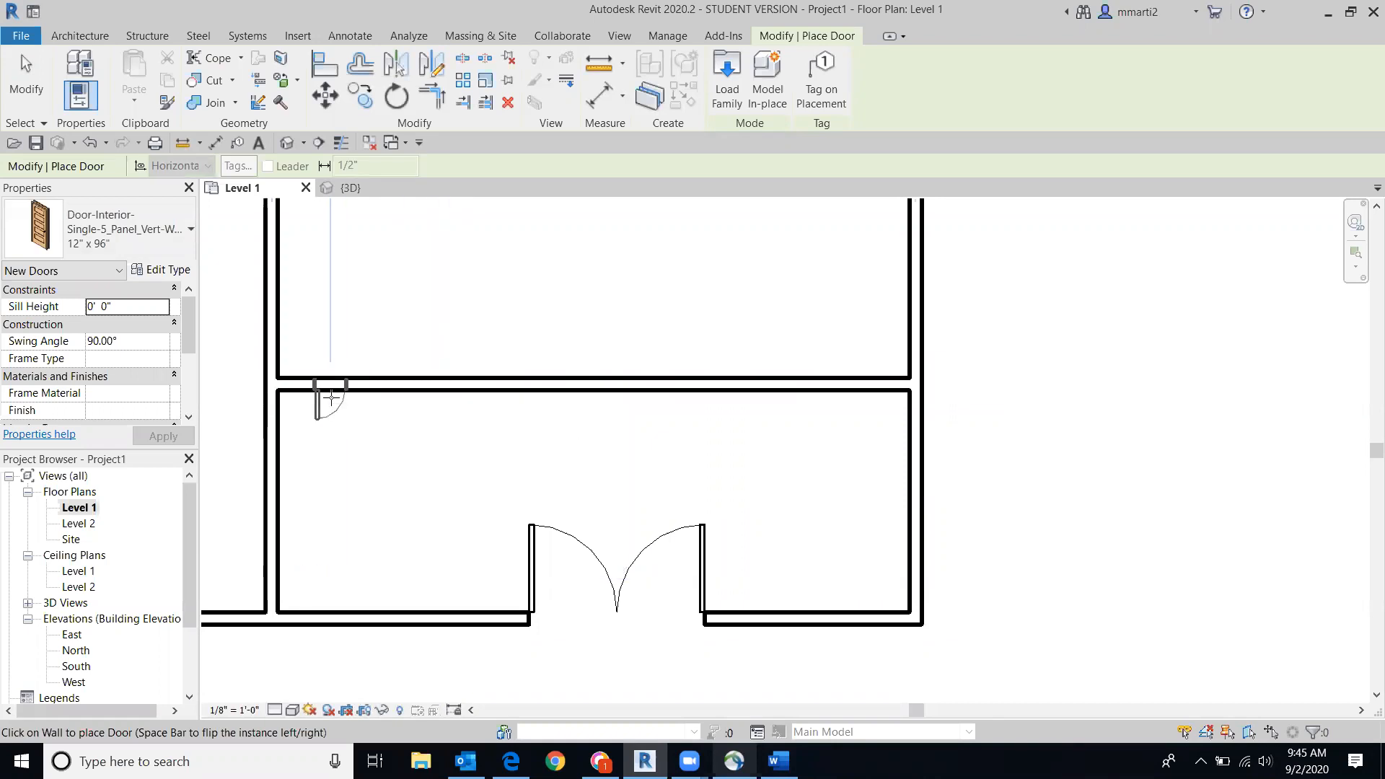
Step: Place the interior door in the horizontal partition about 2' from the vertical partition, and flip it to swing into the upper room
{"action": "left_click", "coordinate": [331, 397]}
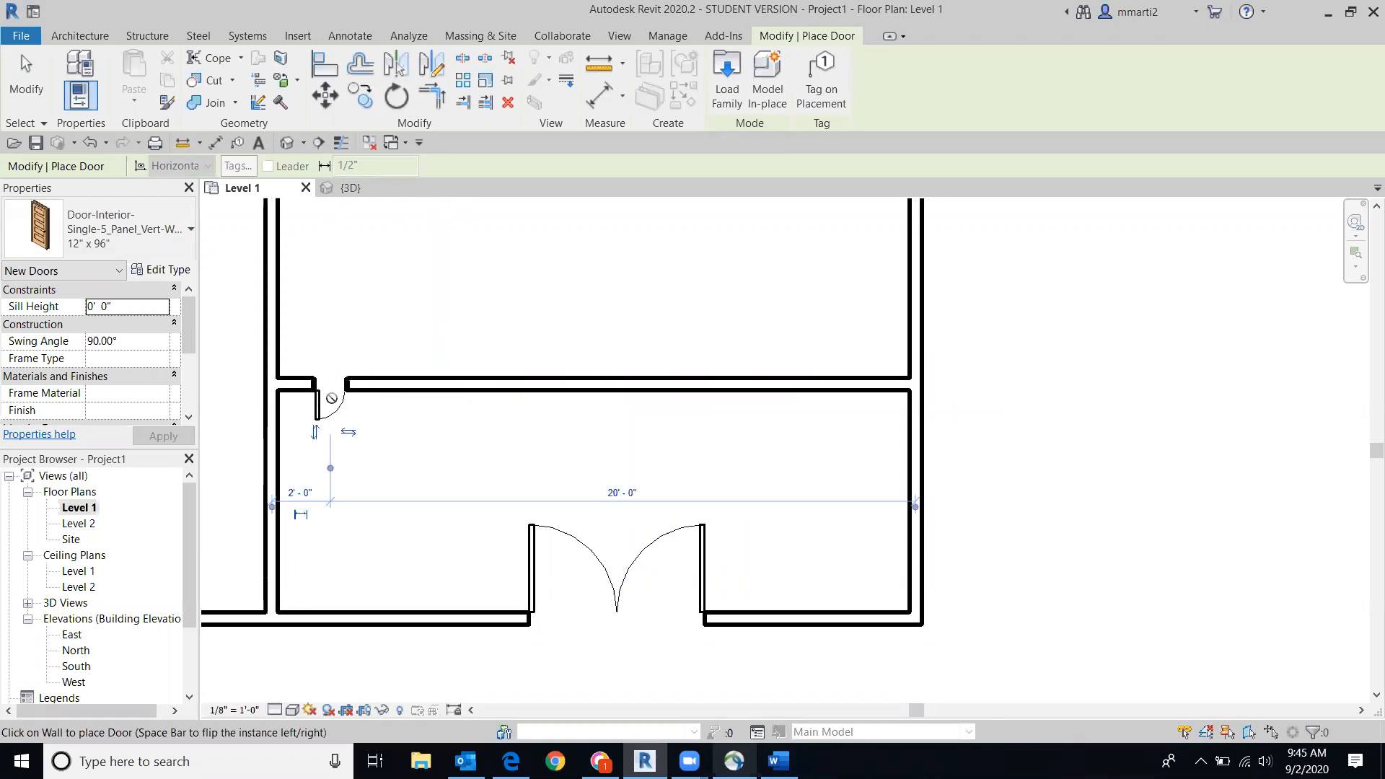
{"action": "left_click", "coordinate": [315, 433]}
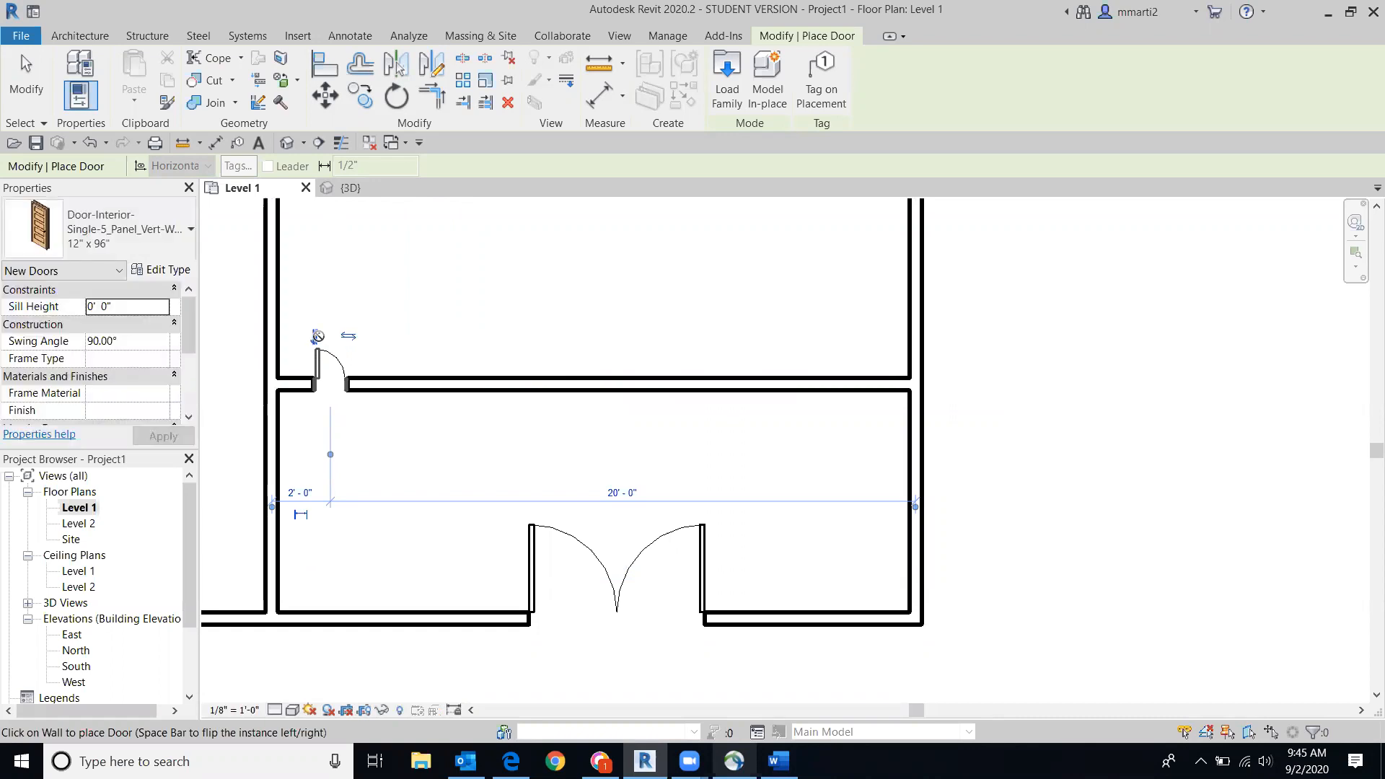
{"action": "scroll", "coordinate": [274, 507], "scroll_direction": "up", "scroll_amount": 2}
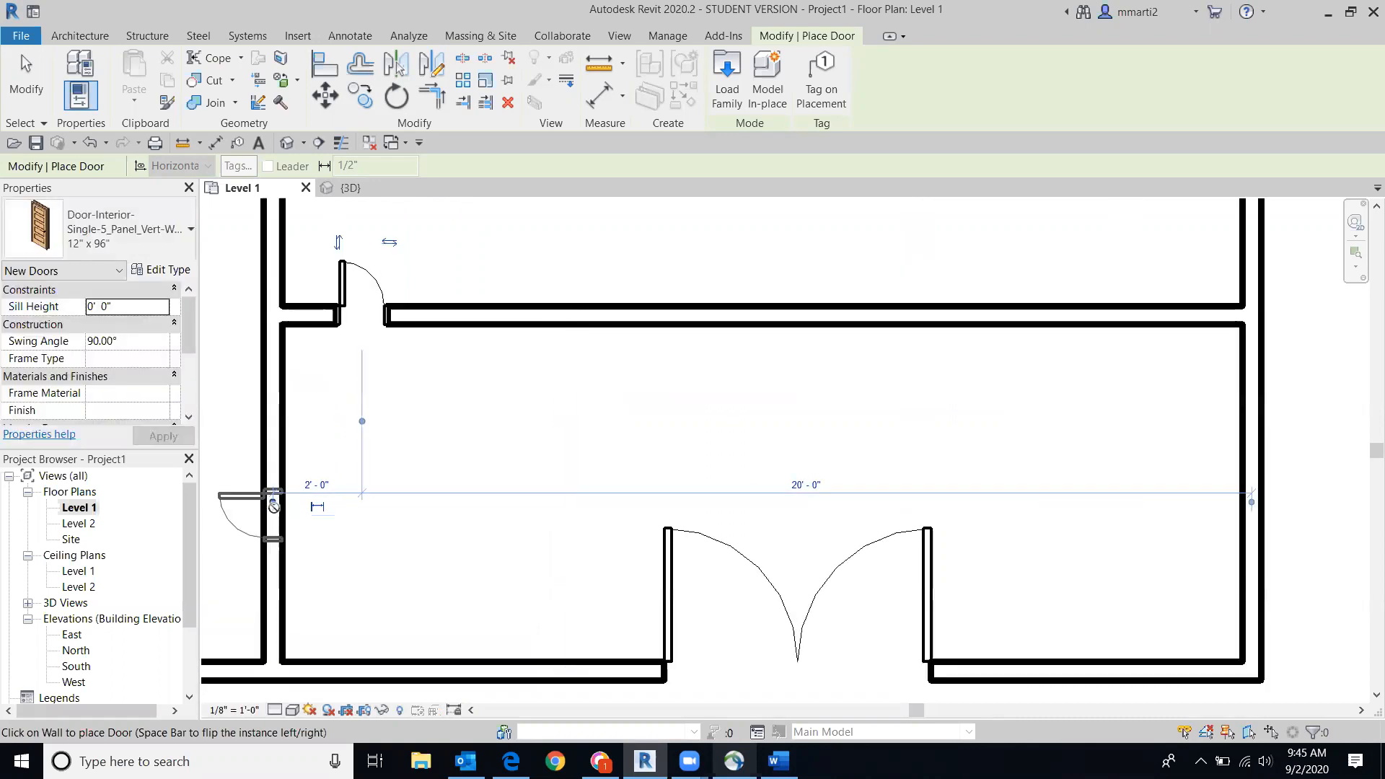
Step: Move the interior door's witness line to its left edge, set the distance to the vertical partition's face to 6", and finish door placement
{"action": "left_click", "coordinate": [273, 504]}
{"action": "left_click_drag", "start_coordinate": [362, 421], "coordinate": [337, 422]}
{"action": "left_click", "coordinate": [299, 485]}
{"action": "type", "text": "6"}
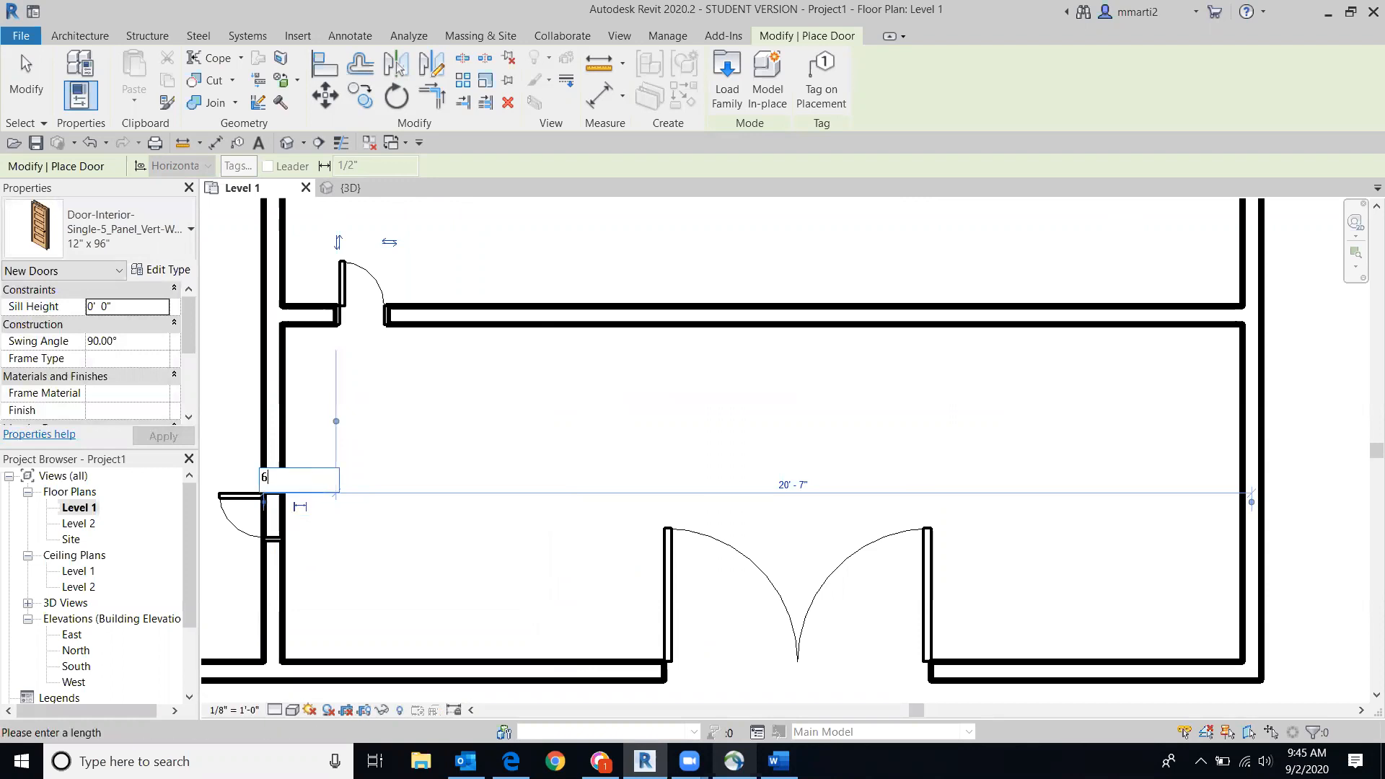
{"action": "type", "text": "\""}
{"action": "key", "text": "Return"}
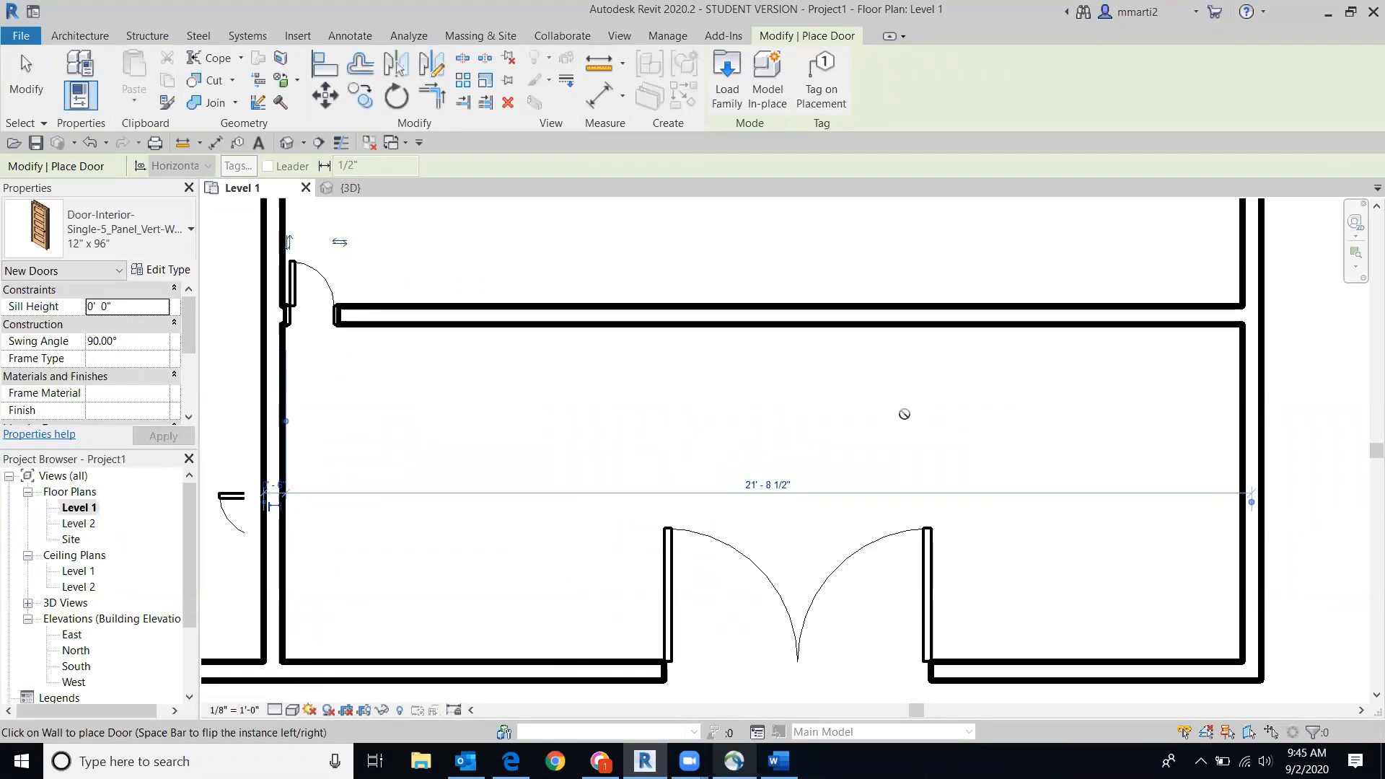
{"action": "left_click", "coordinate": [14, 79]}
{"action": "scroll", "coordinate": [443, 466], "scroll_direction": "down", "scroll_amount": 1}
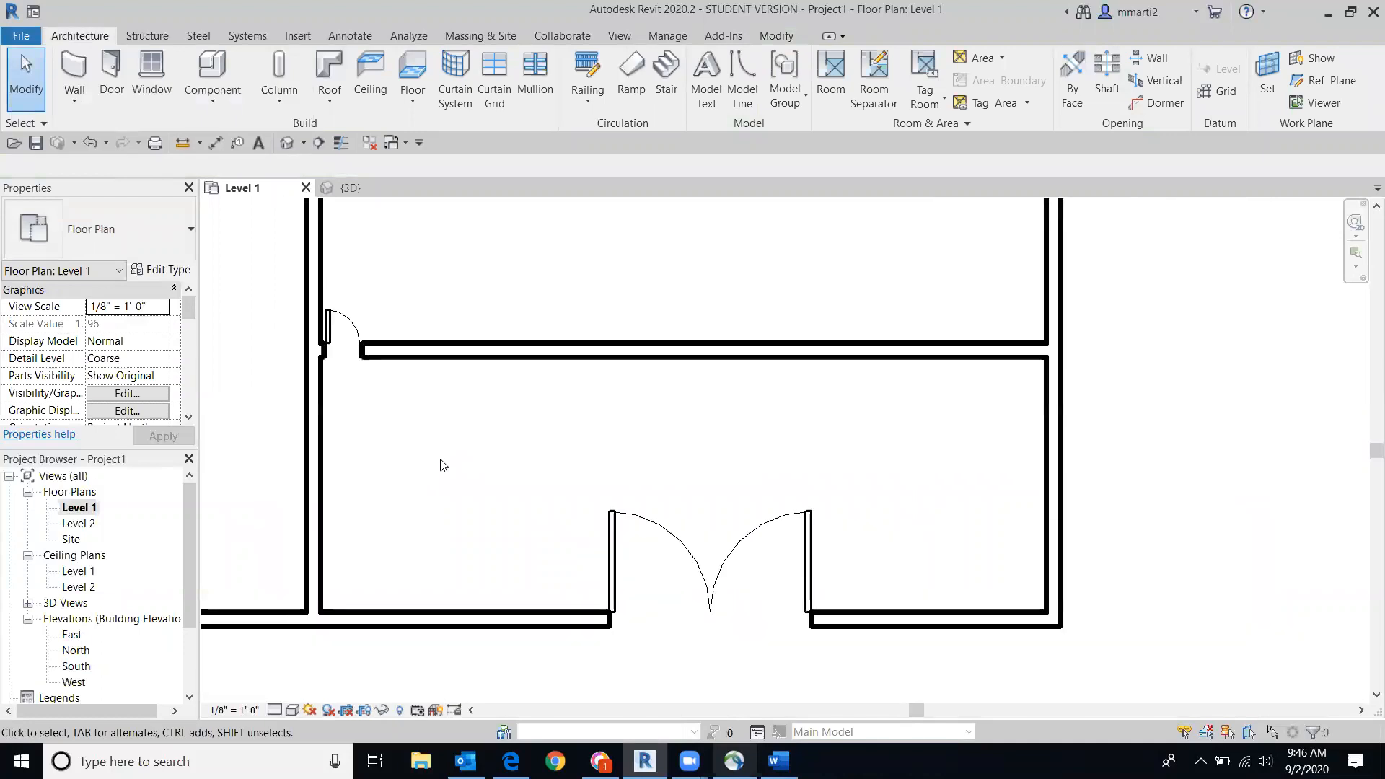
{"action": "scroll", "coordinate": [852, 460], "scroll_direction": "down", "scroll_amount": 1}
{"action": "middle_click_drag", "start_coordinate": [698, 428], "coordinate": [889, 471]}
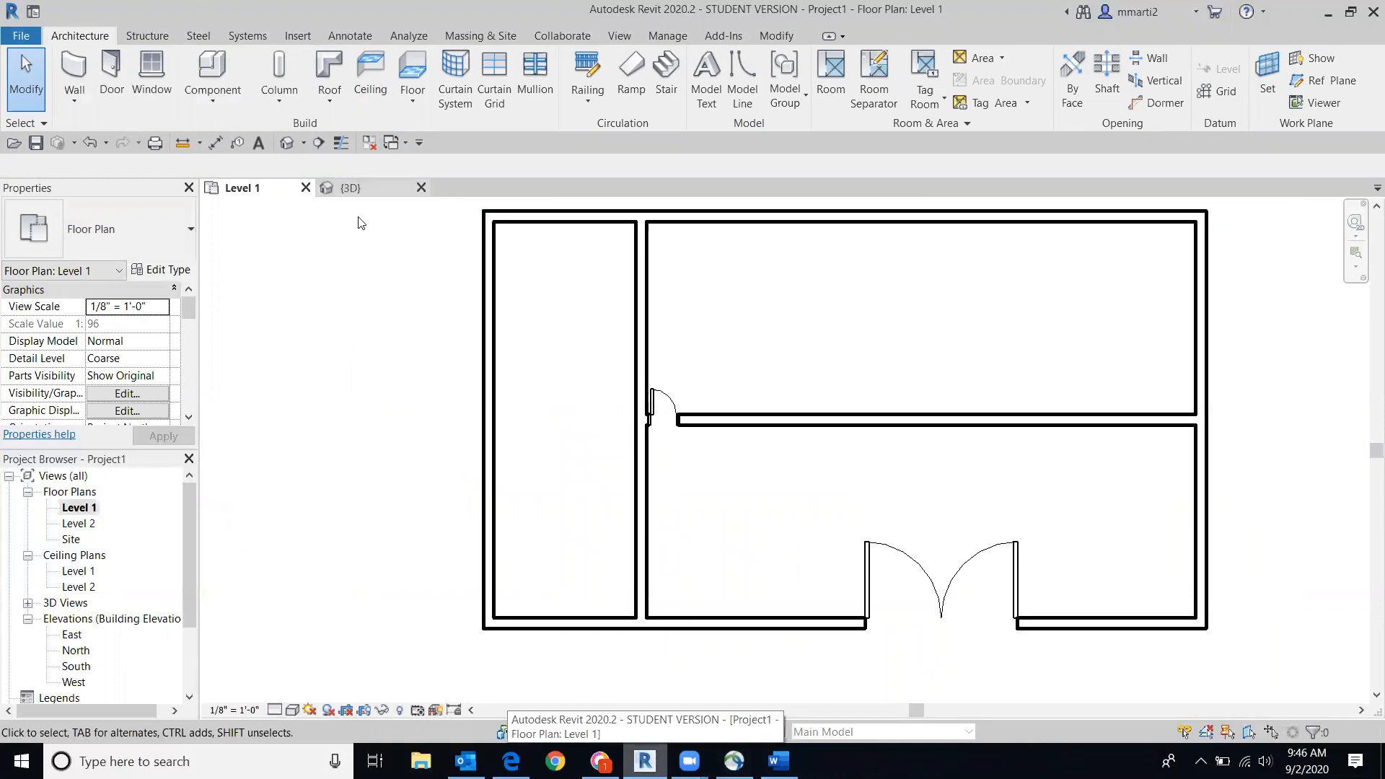
Step: In the default 3D view, change the interior five-panel door to the Single-Flush 34" x 80" type
{"action": "left_click", "coordinate": [286, 142]}
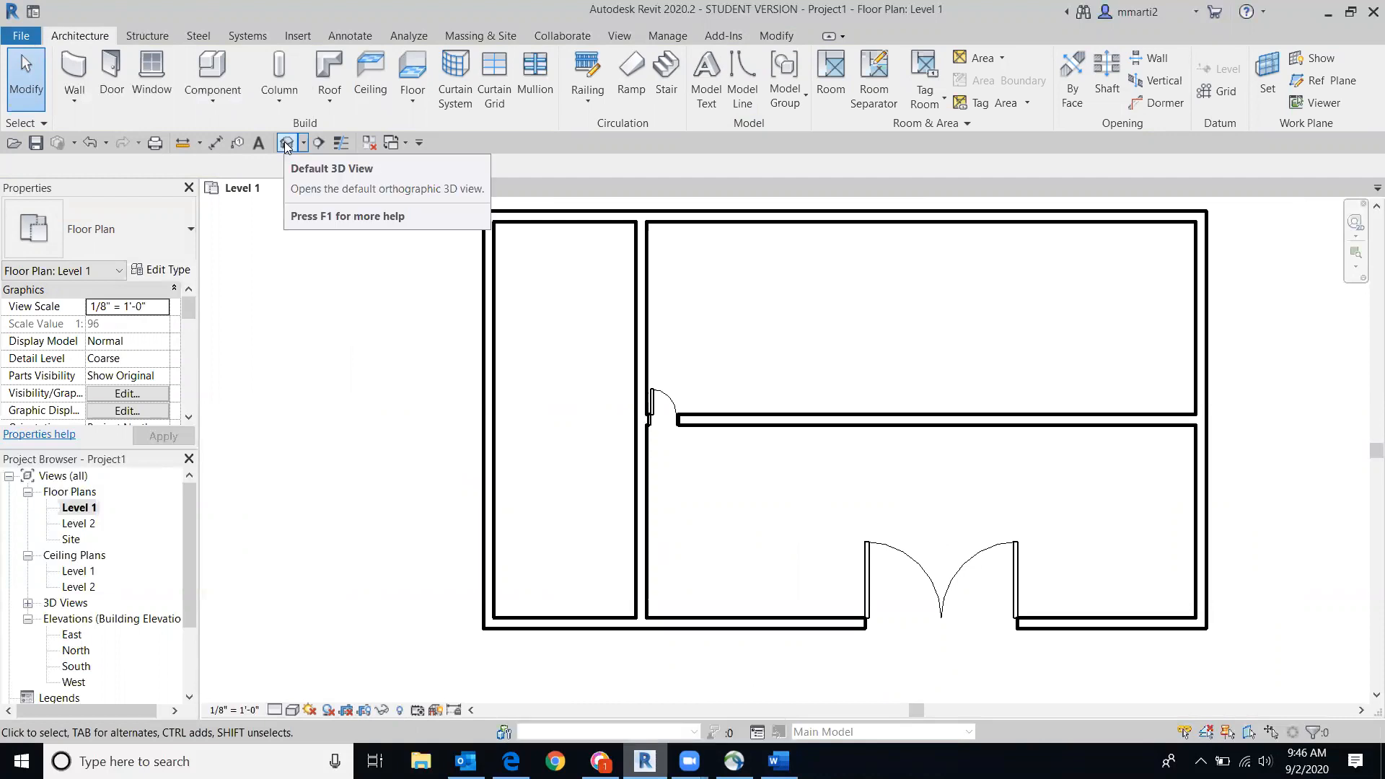
{"action": "left_click_drag", "start_coordinate": [1320, 263], "coordinate": [1232, 275]}
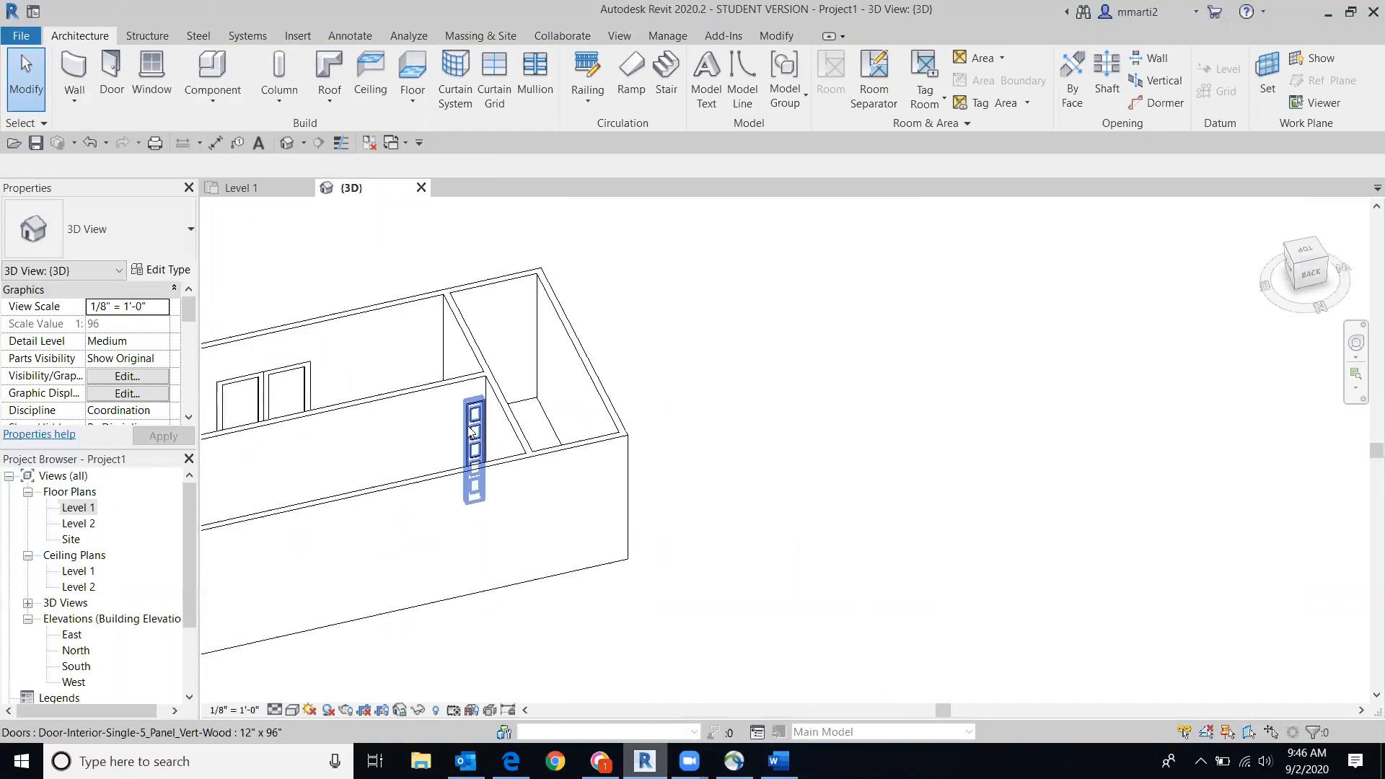
{"action": "middle_click_drag", "start_coordinate": [510, 398], "coordinate": [752, 365]}
{"action": "left_click_drag", "start_coordinate": [1319, 257], "coordinate": [1316, 281]}
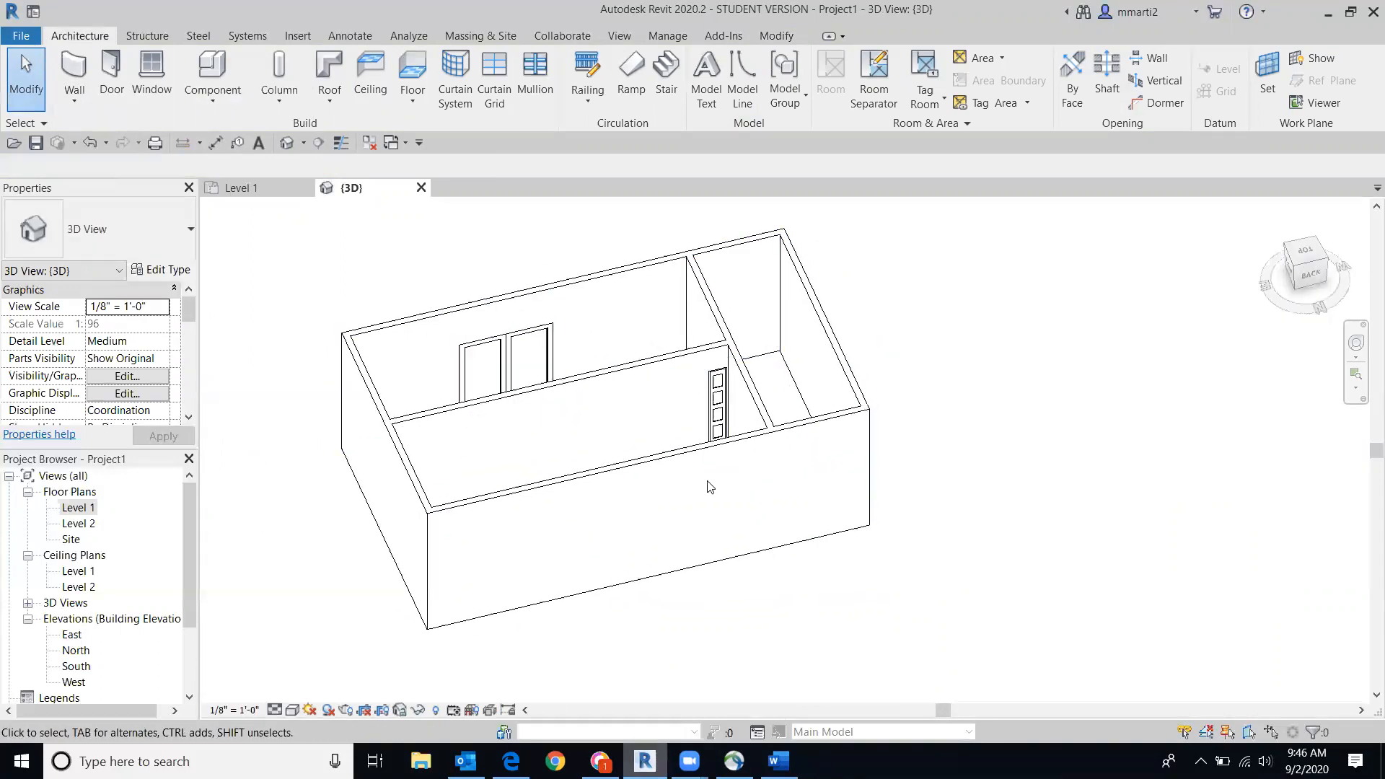
{"action": "left_click", "coordinate": [721, 417]}
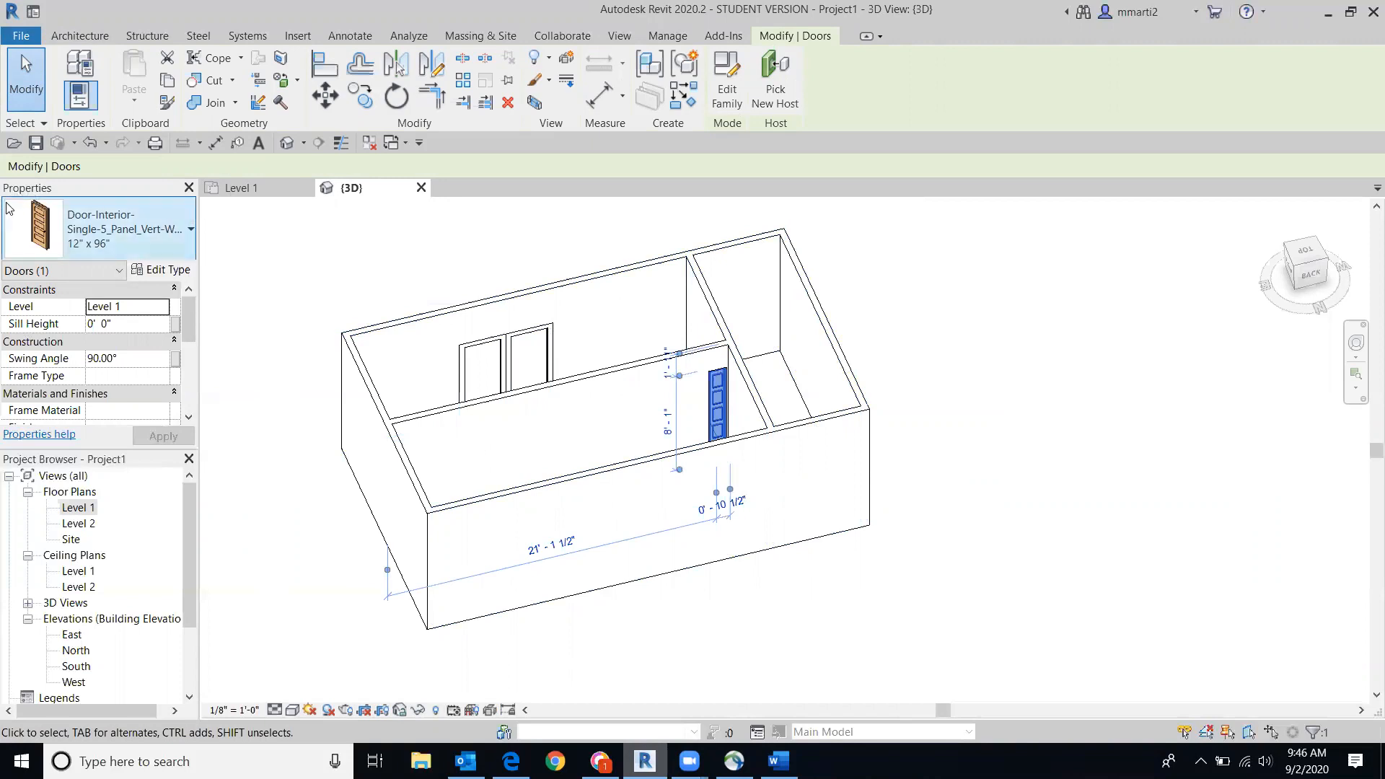
{"action": "left_click", "coordinate": [192, 230]}
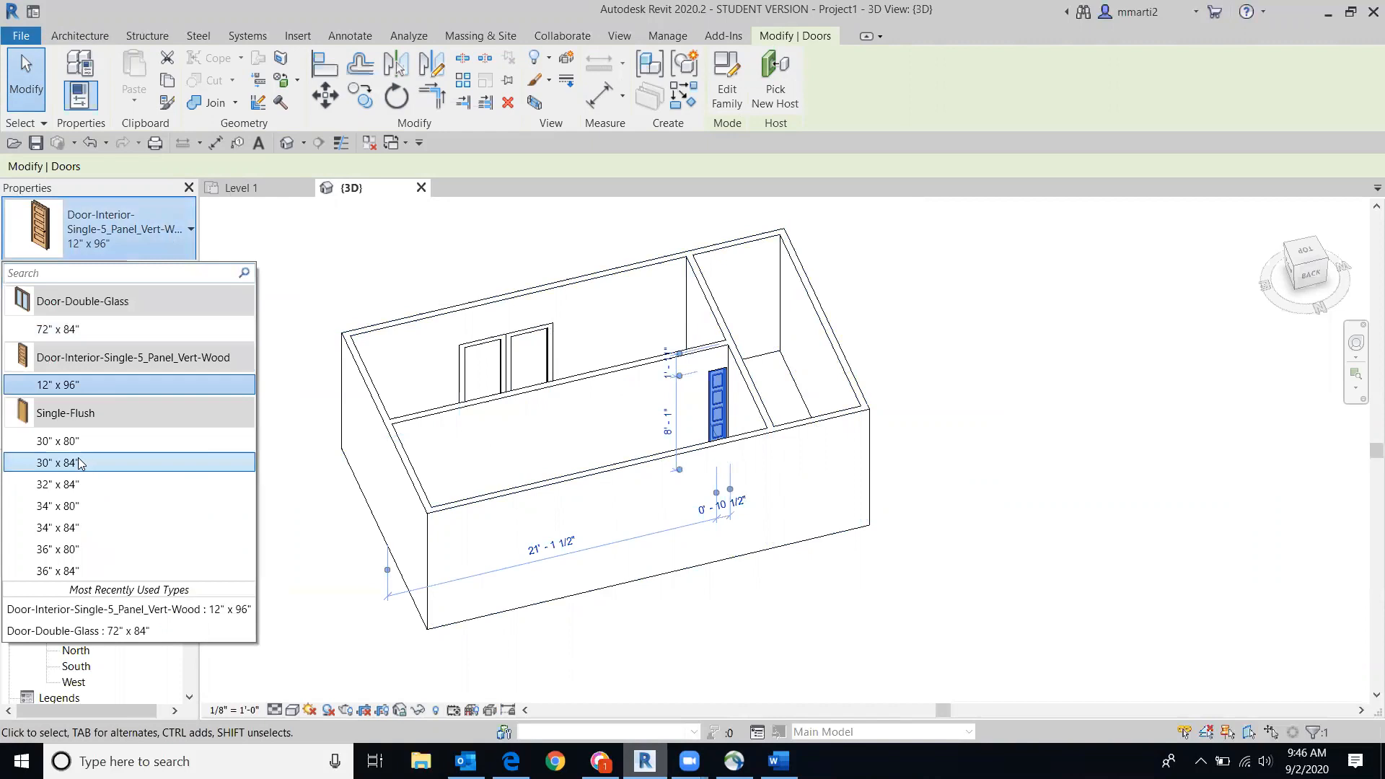
{"action": "left_click", "coordinate": [59, 507]}
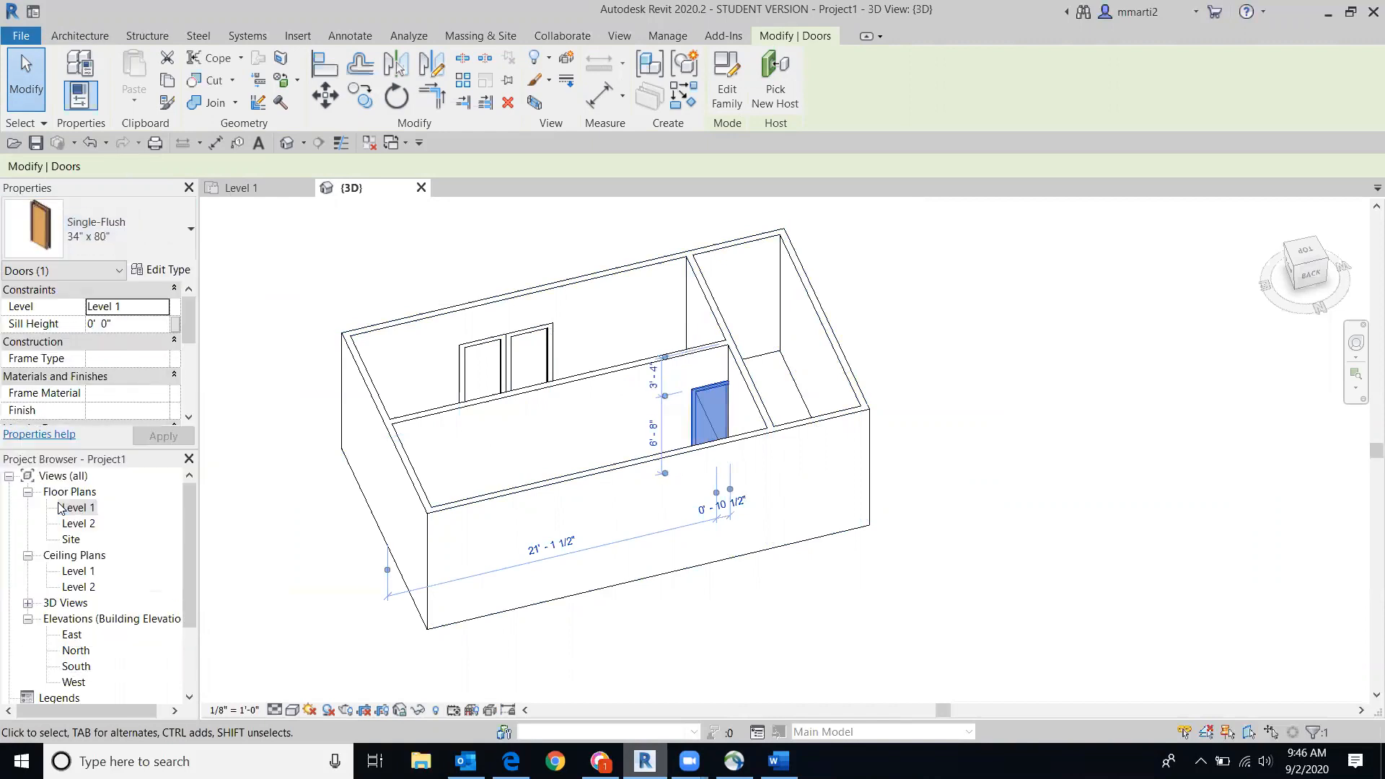
{"action": "left_click", "coordinate": [1169, 403]}
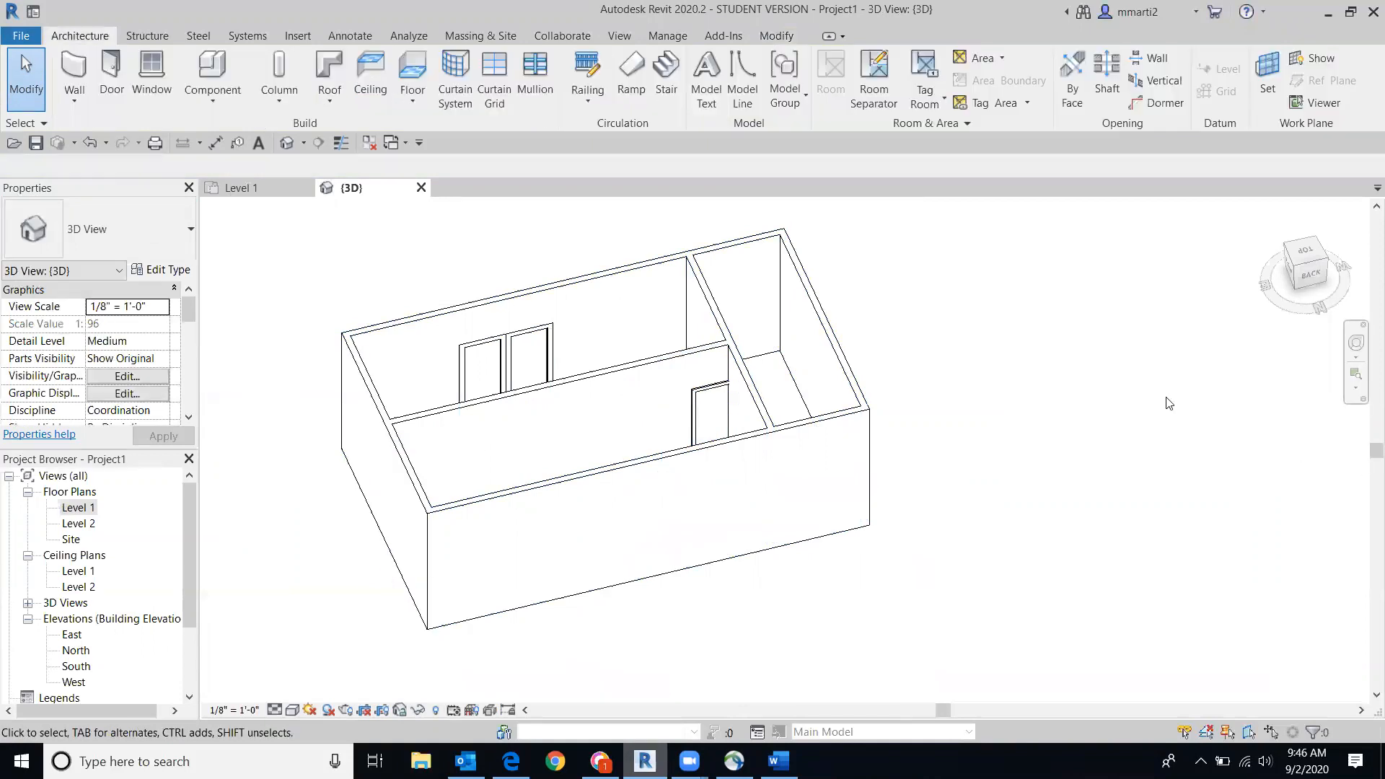
Step: Inspect the replaced interior door from the opposite side in 3D and return to the Level 1 floor plan
{"action": "left_click", "coordinate": [1289, 251]}
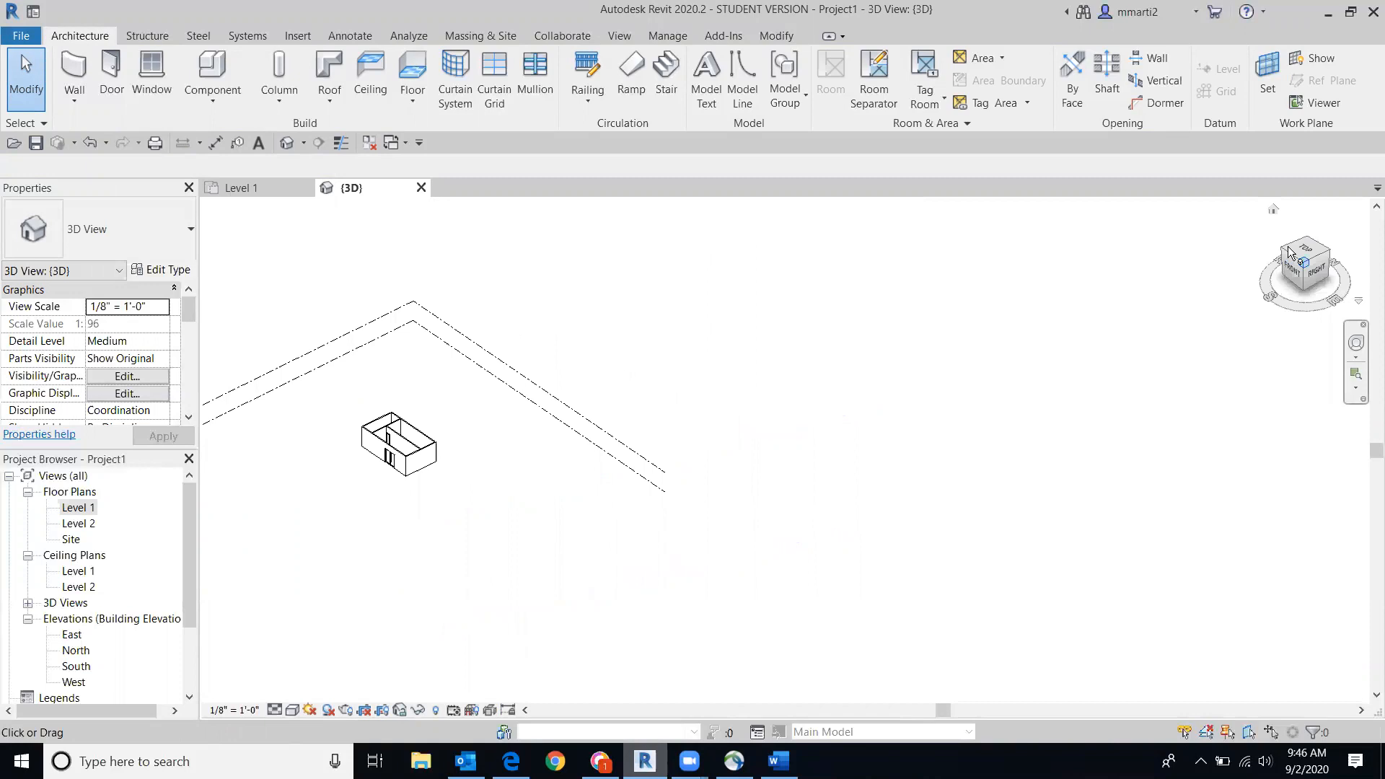
{"action": "scroll", "coordinate": [783, 442], "scroll_direction": "up", "scroll_amount": 7}
{"action": "scroll", "coordinate": [625, 364], "scroll_direction": "up", "scroll_amount": 3}
{"action": "scroll", "coordinate": [715, 332], "scroll_direction": "up", "scroll_amount": 2}
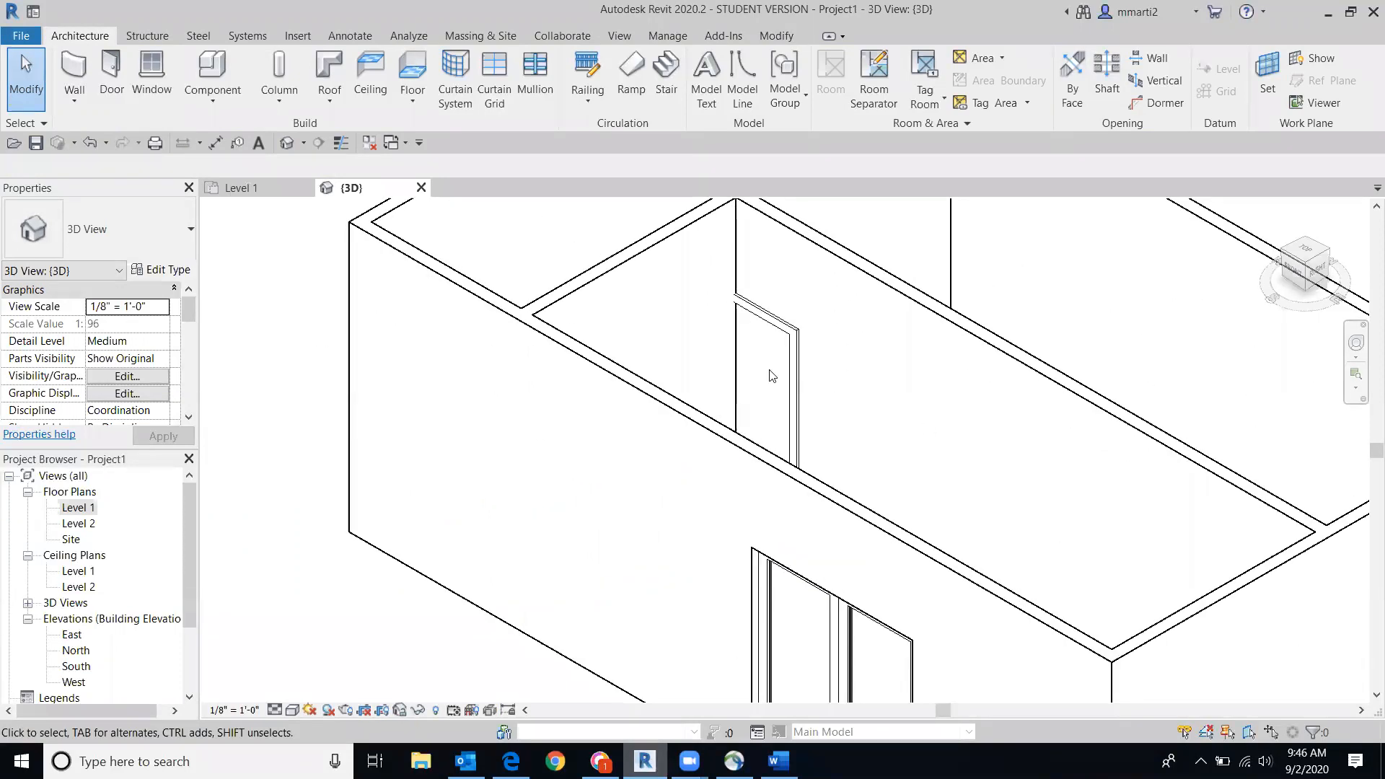
{"action": "double_click", "coordinate": [81, 509]}
{"action": "scroll", "coordinate": [773, 486], "scroll_direction": "up", "scroll_amount": 2}
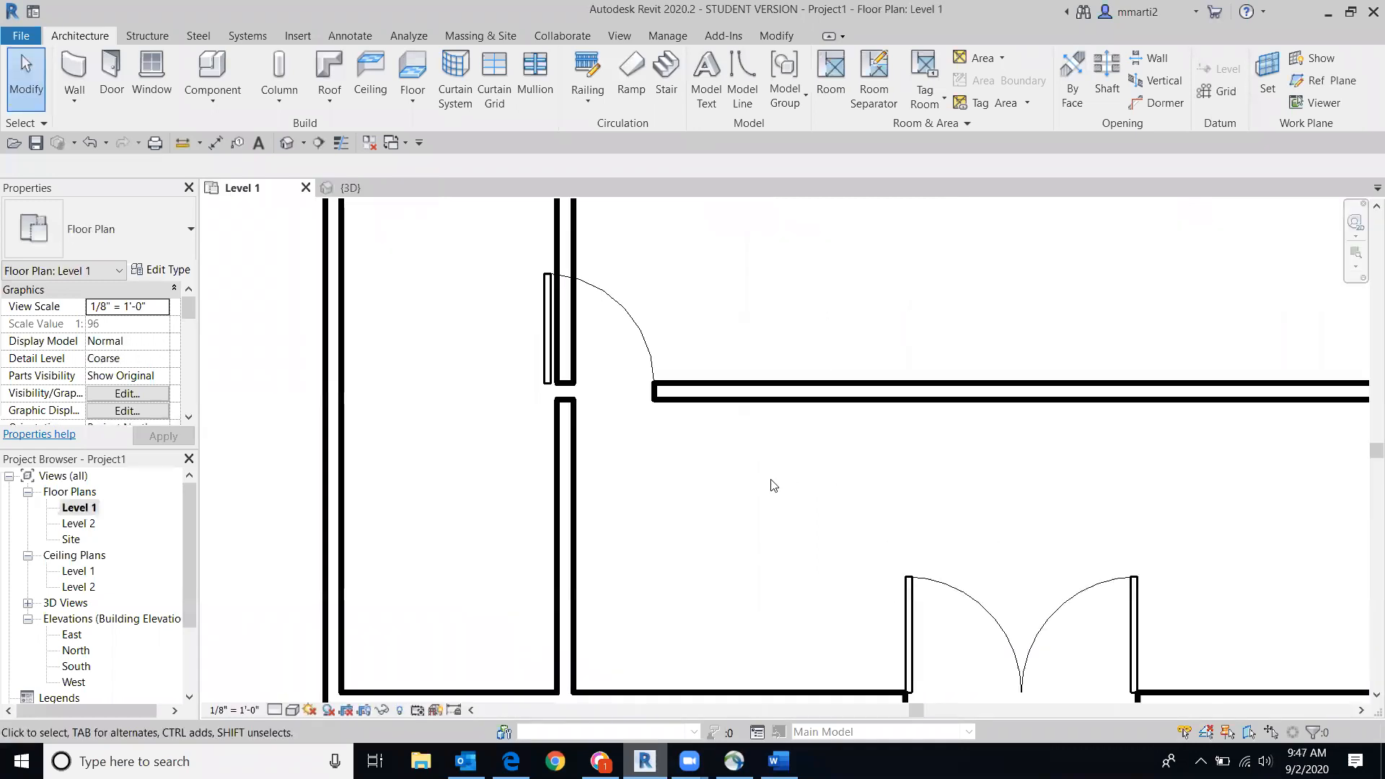
Step: Try to set the interior door's distance from the vertical partition to 6'
{"action": "left_click", "coordinate": [639, 331]}
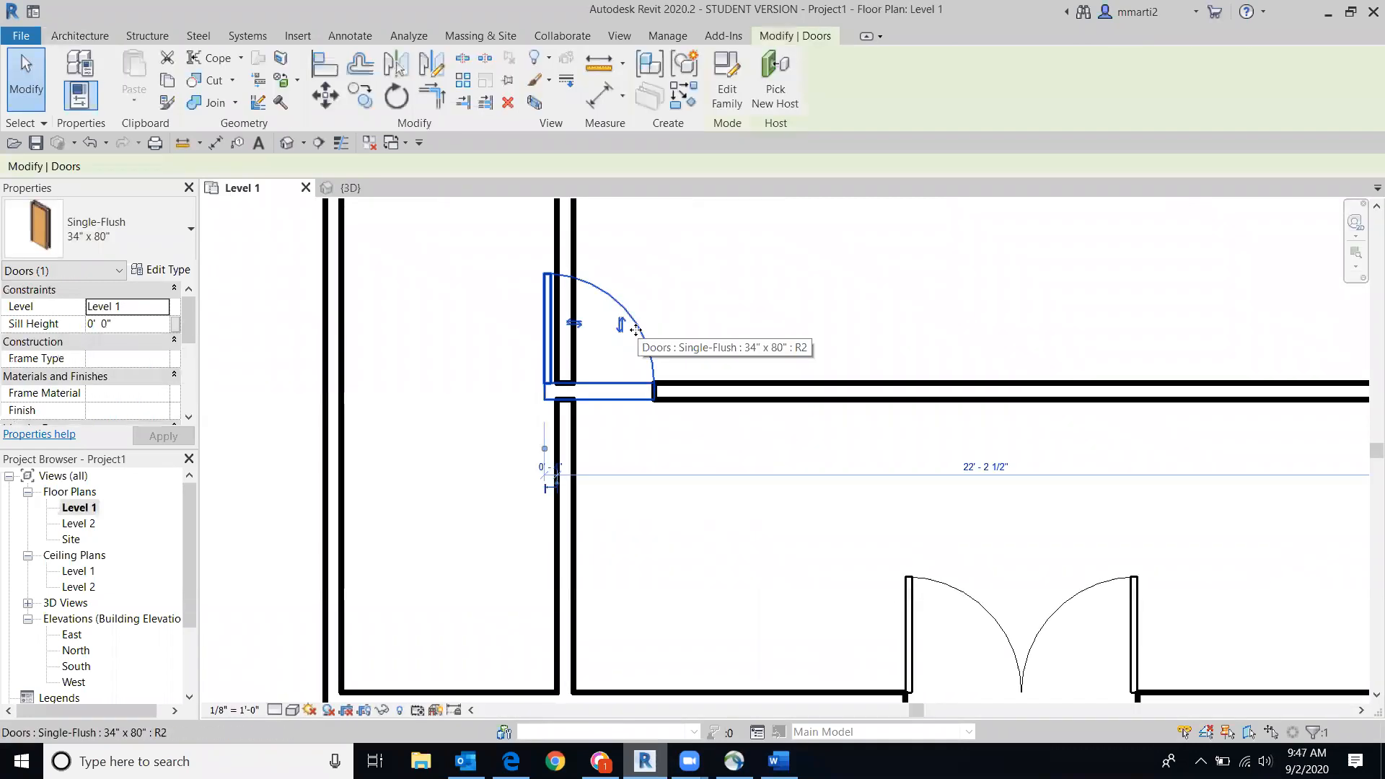
{"action": "scroll", "coordinate": [550, 479], "scroll_direction": "up", "scroll_amount": 2}
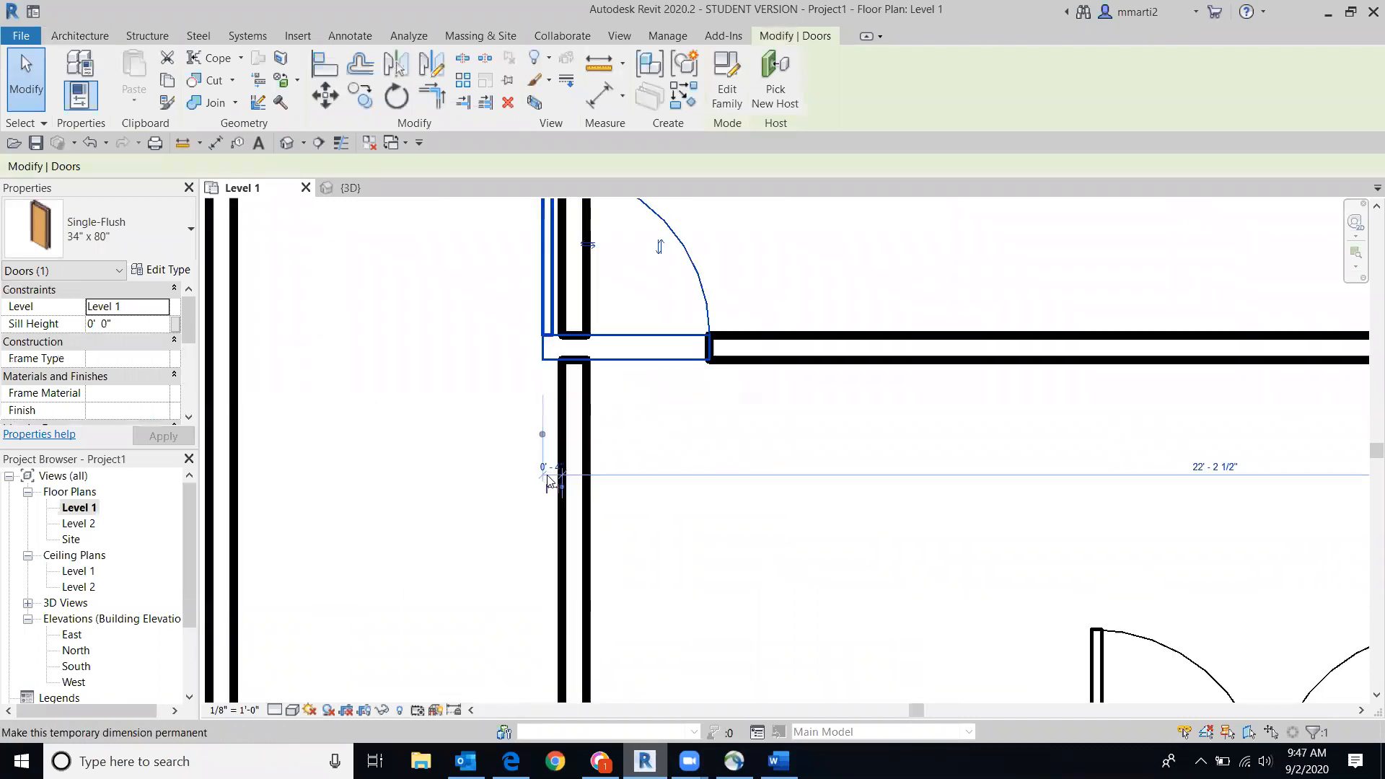
{"action": "left_click", "coordinate": [553, 469]}
{"action": "type", "text": "6"}
{"action": "key", "text": "Return"}
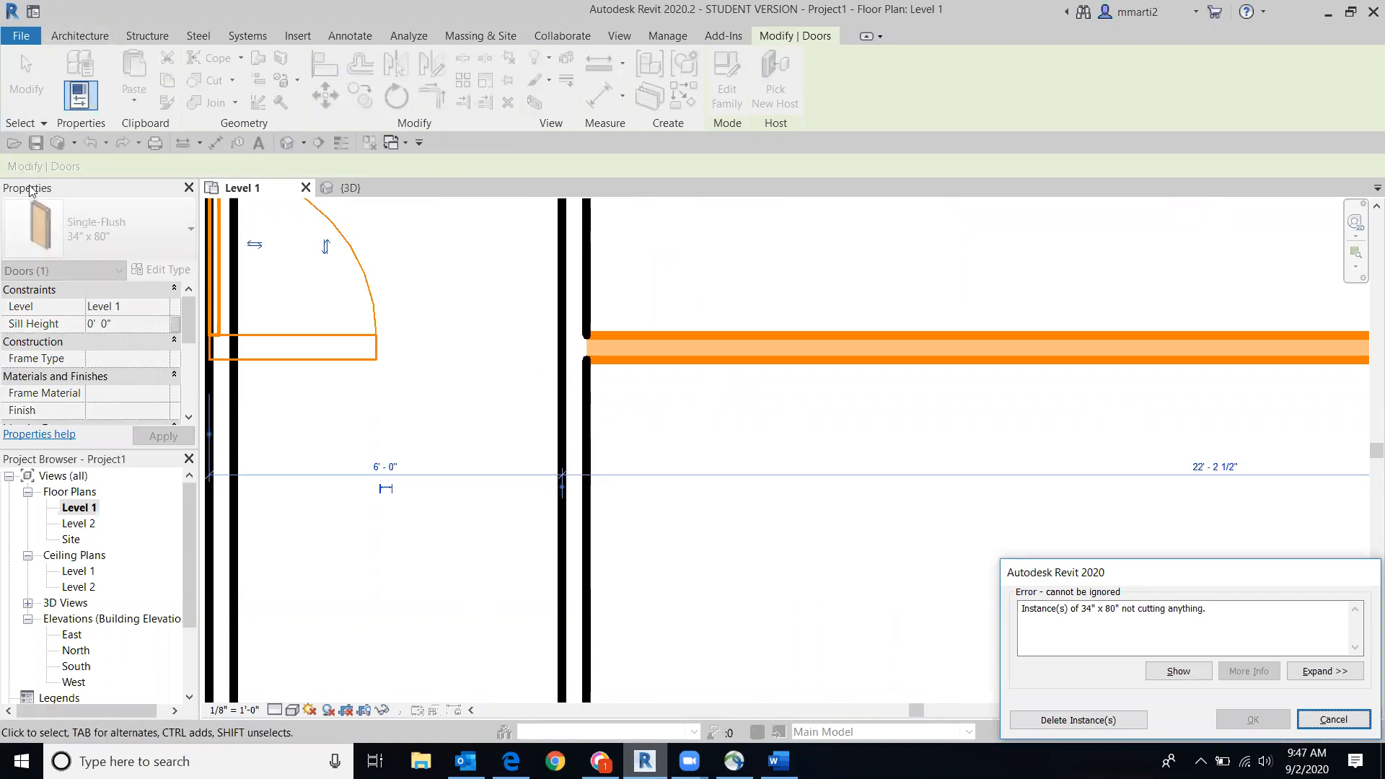
{"action": "left_click", "coordinate": [1332, 716]}
{"action": "left_click", "coordinate": [706, 299]}
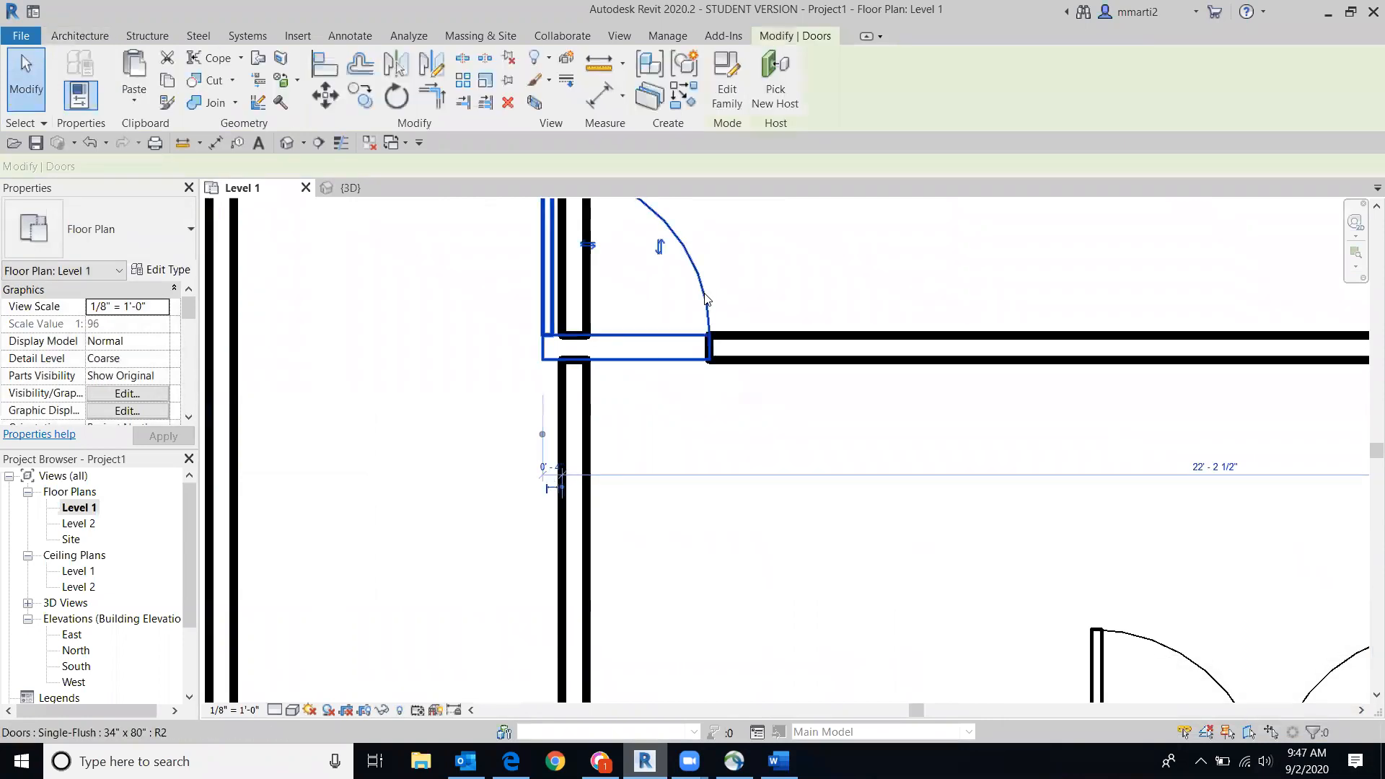
{"action": "left_click", "coordinate": [562, 471]}
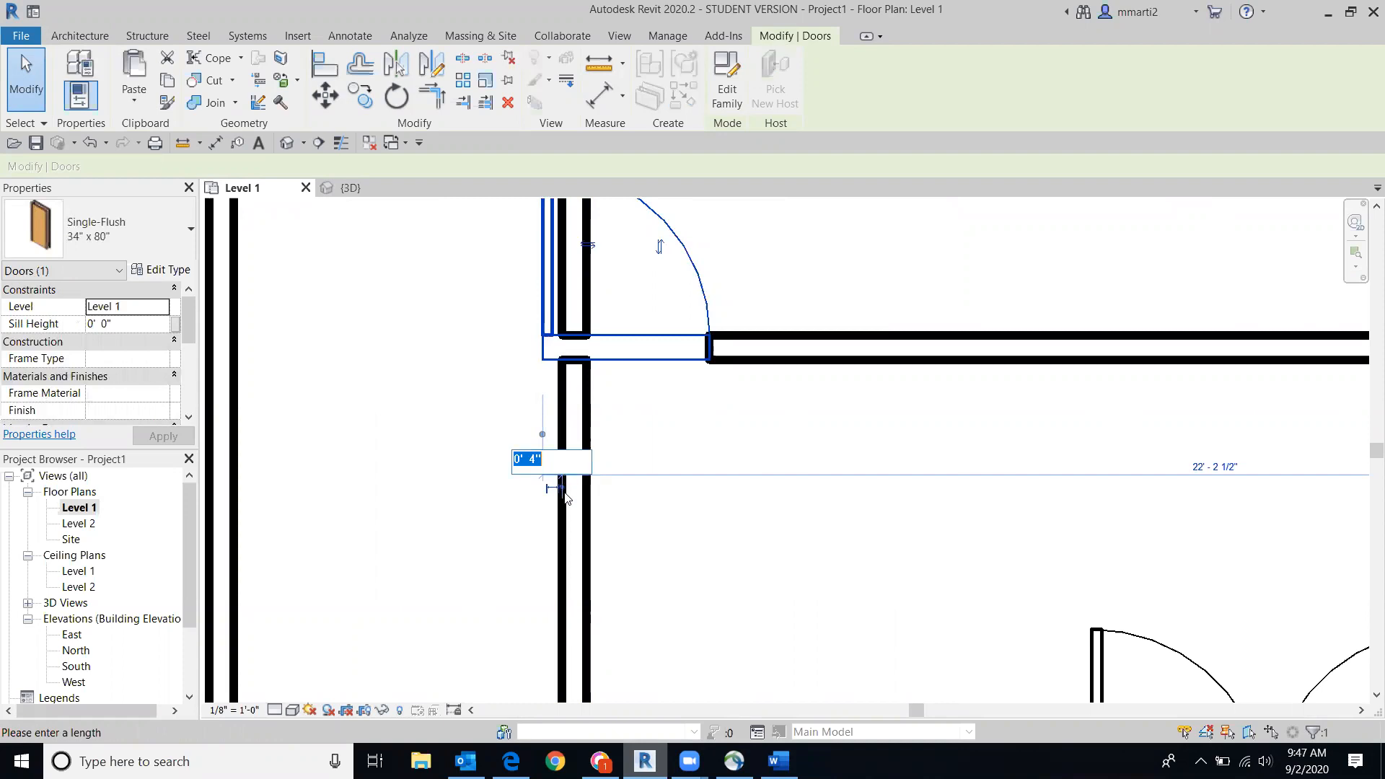
{"action": "key", "text": "Escape"}
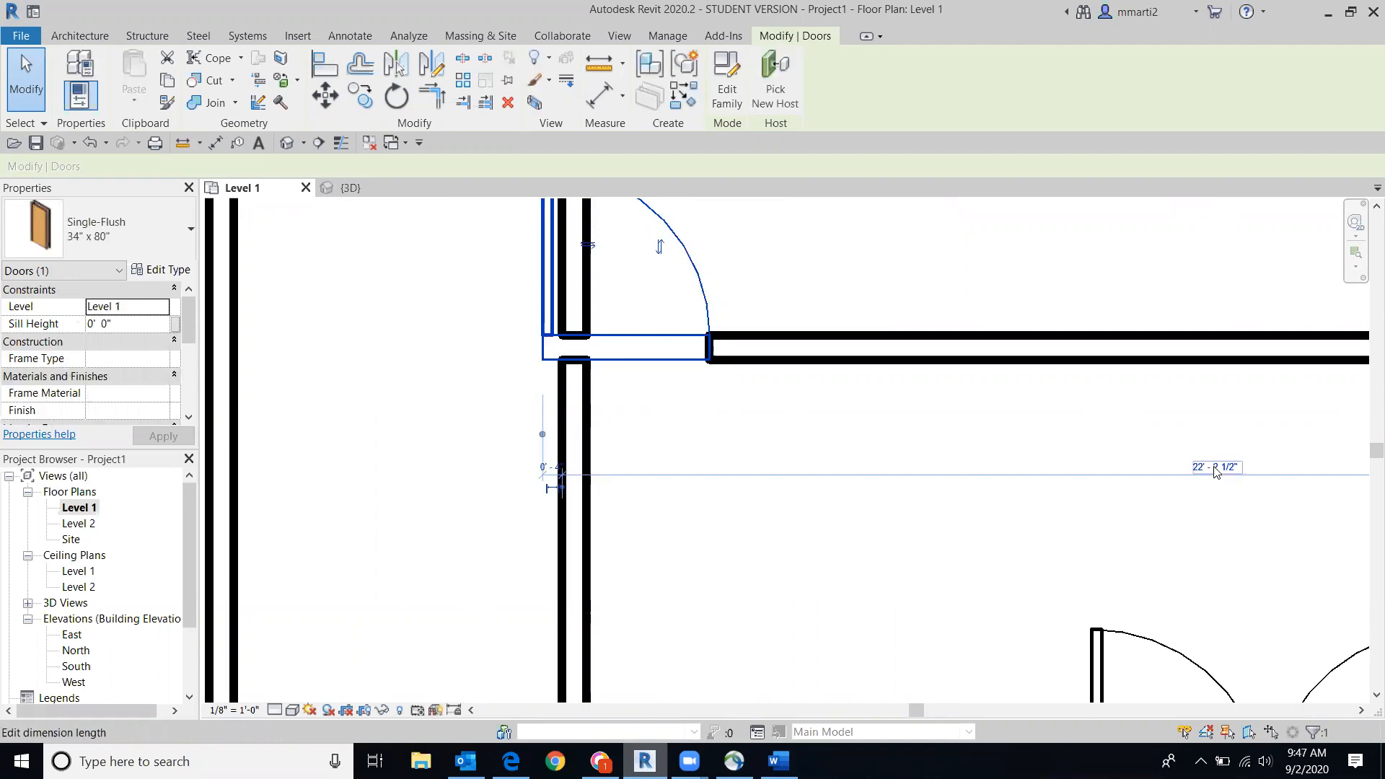
Step: Try to set the long horizontal dimension between the vertical partition and the right exterior wall to 20'
{"action": "left_click", "coordinate": [1218, 469]}
{"action": "type", "text": "20"}
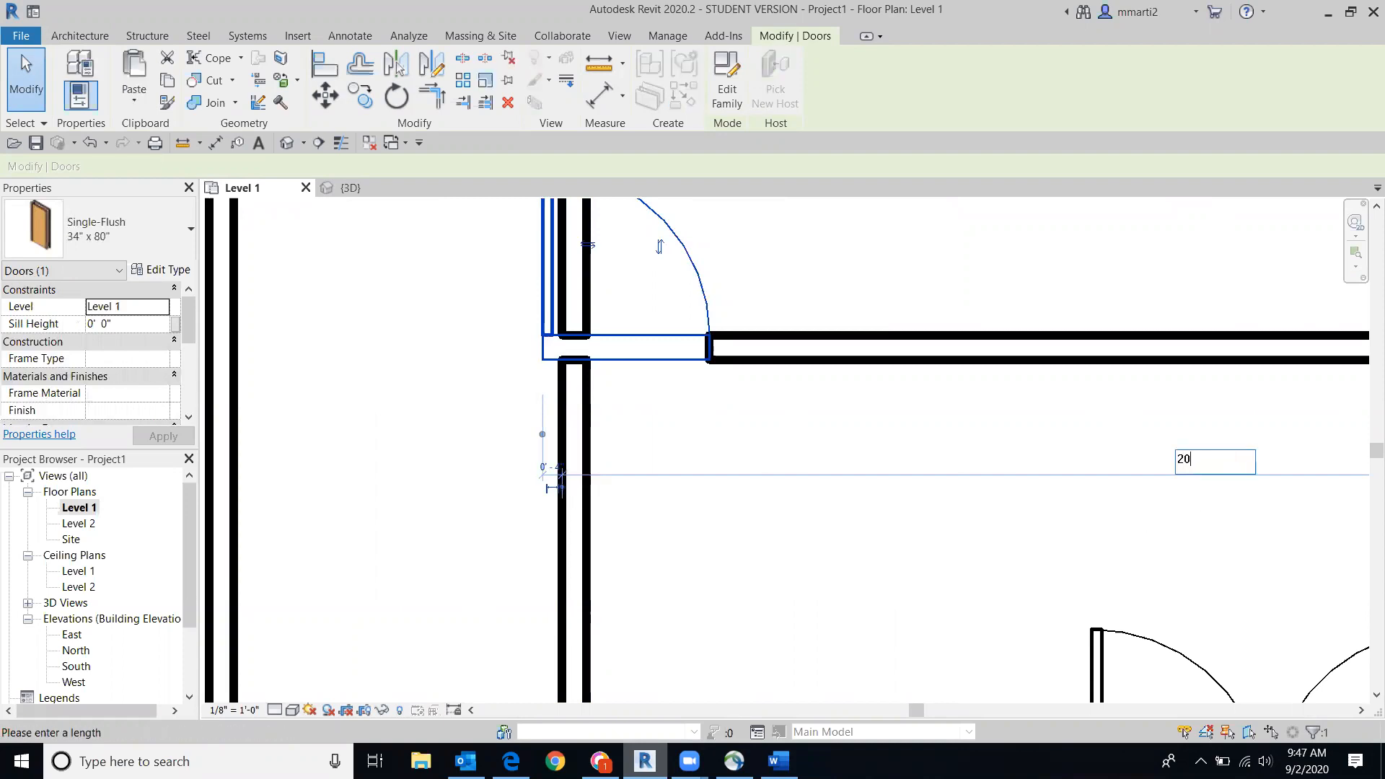
{"action": "key", "text": "Return"}
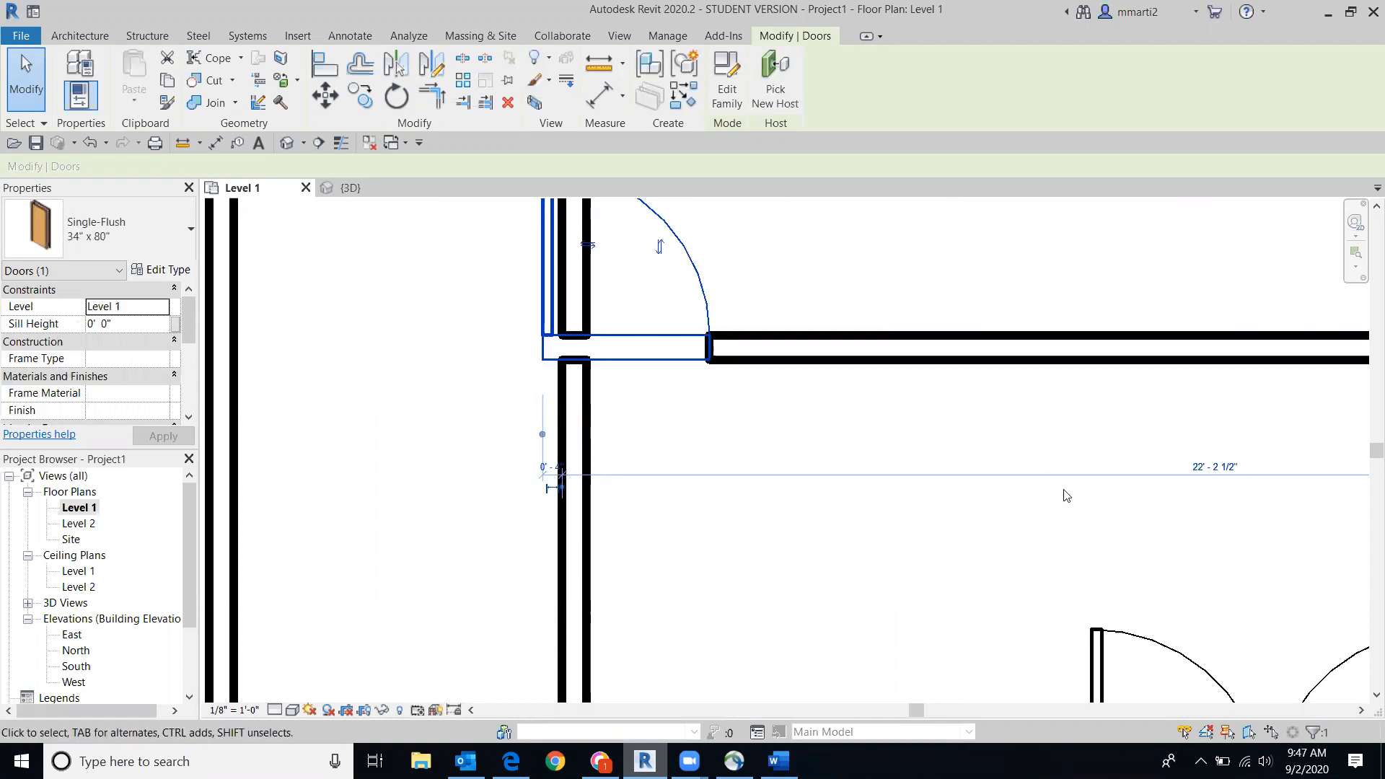
{"action": "scroll", "coordinate": [801, 507], "scroll_direction": "down", "scroll_amount": 3}
{"action": "left_click", "coordinate": [891, 468]}
{"action": "type", "text": "20"}
{"action": "key", "text": "Return"}
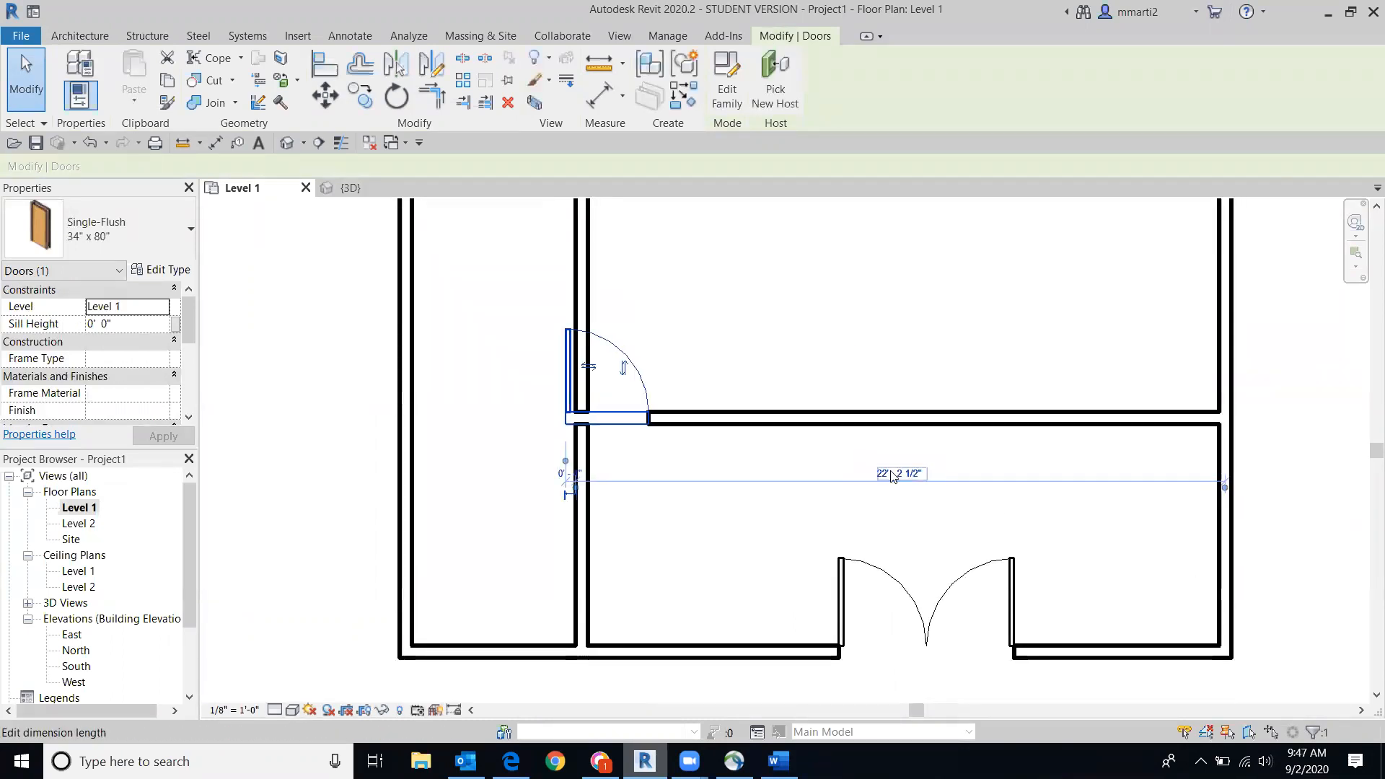
{"action": "left_click", "coordinate": [827, 514]}
Step: Select the interior door and move its dimension's witness line to the right face of the vertical partition
{"action": "scroll", "coordinate": [633, 426], "scroll_direction": "up", "scroll_amount": 3}
{"action": "left_click", "coordinate": [637, 355]}
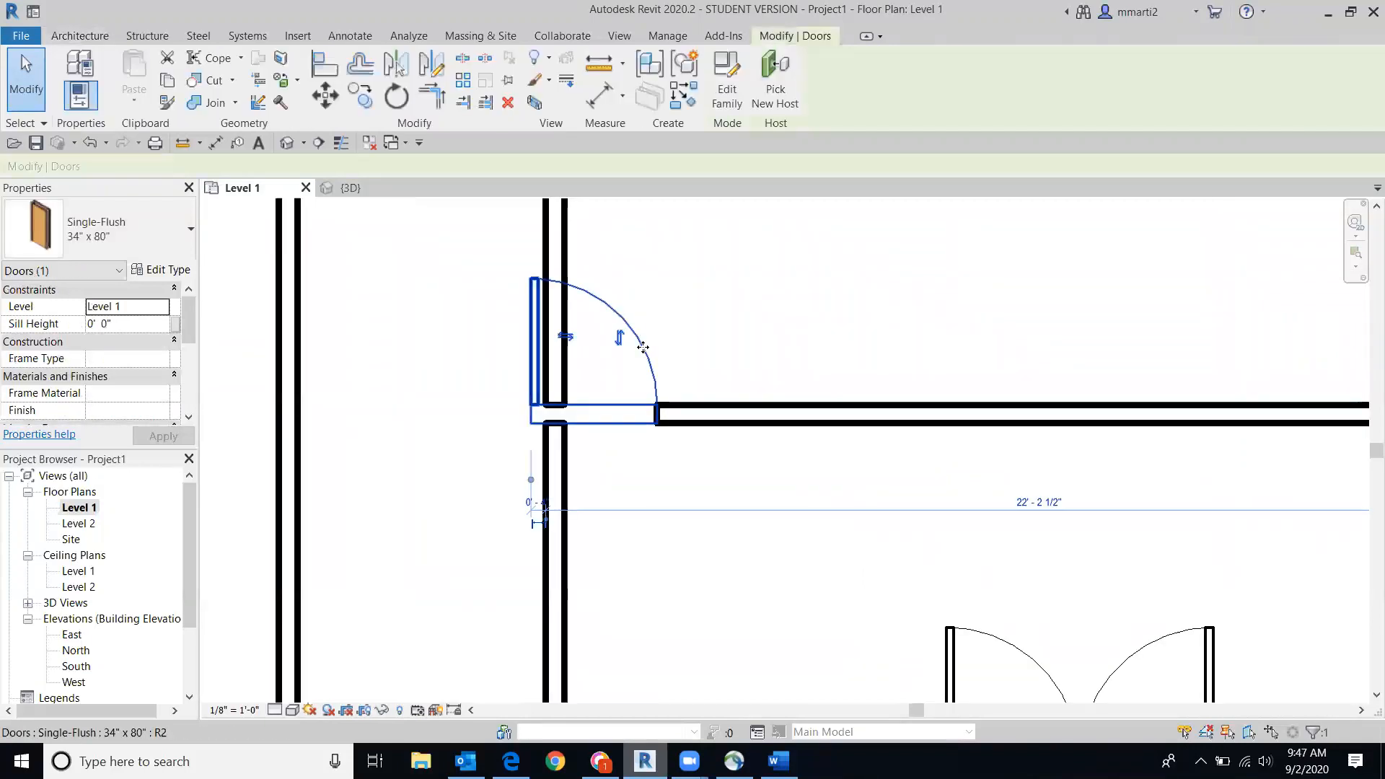
{"action": "scroll", "coordinate": [507, 570], "scroll_direction": "up", "scroll_amount": 5}
{"action": "scroll", "coordinate": [557, 517], "scroll_direction": "up", "scroll_amount": 1}
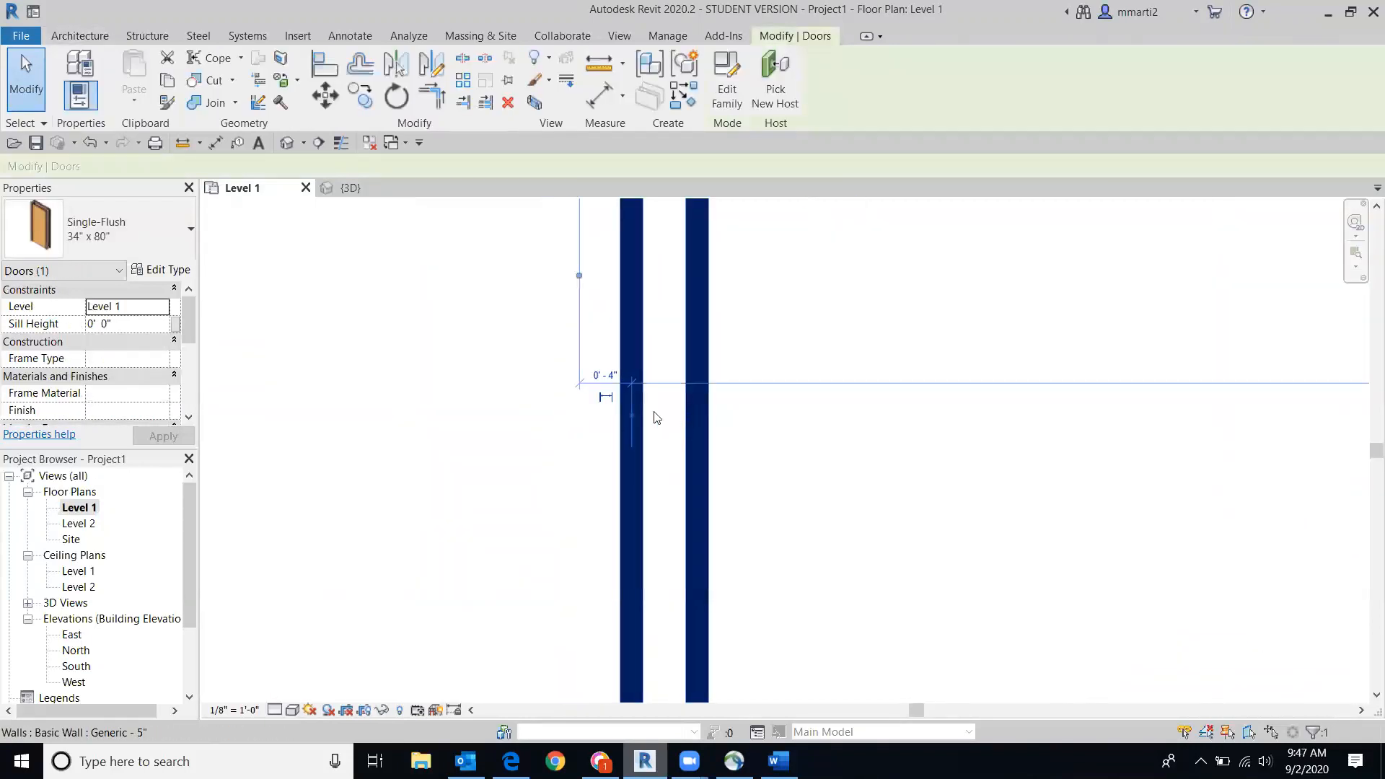
{"action": "left_click", "coordinate": [631, 417]}
{"action": "scroll", "coordinate": [477, 422], "scroll_direction": "down", "scroll_amount": 1}
{"action": "middle_click_drag", "start_coordinate": [478, 421], "coordinate": [368, 572]}
{"action": "scroll", "coordinate": [369, 570], "scroll_direction": "down", "scroll_amount": 1}
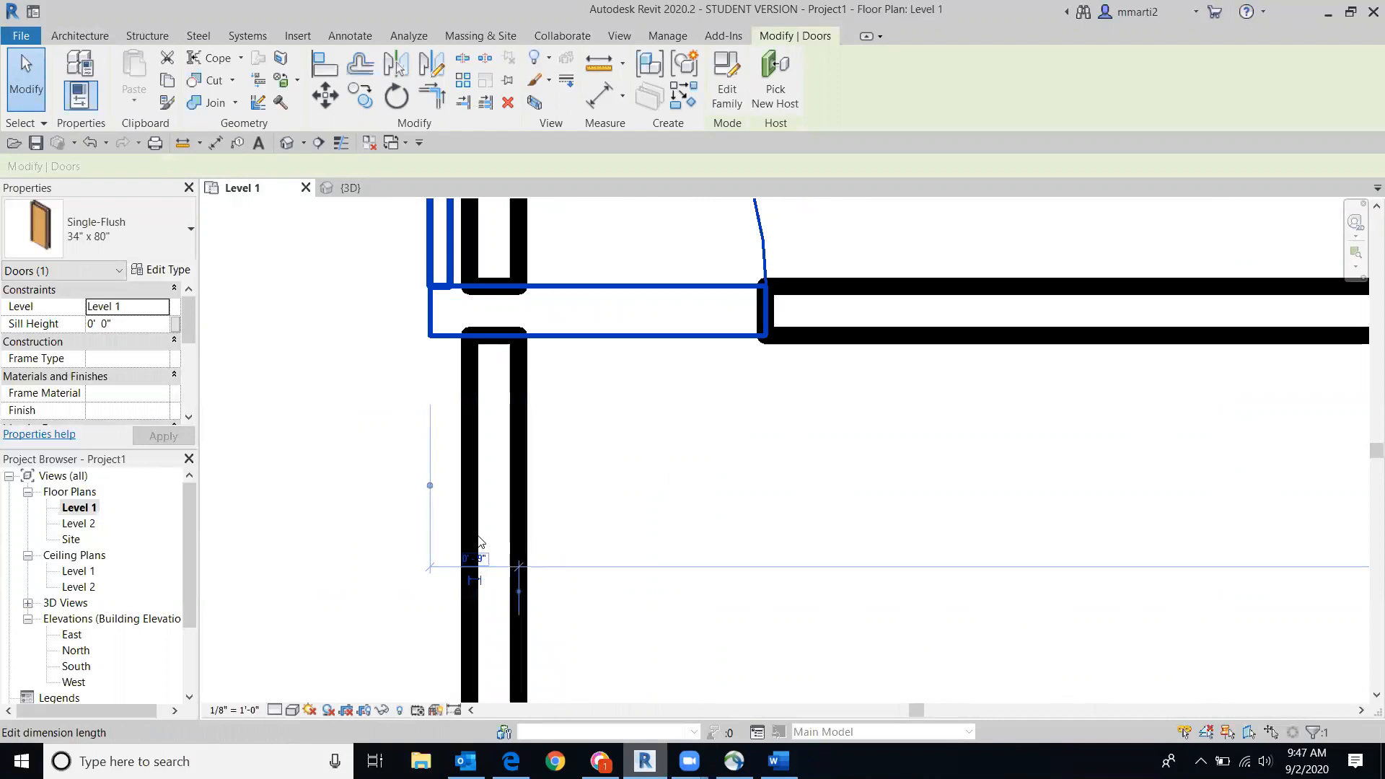
Step: Move the interior door right along the horizontal partition and set its distance from the vertical partition's right face to 6"
{"action": "left_click_drag", "start_coordinate": [754, 224], "coordinate": [880, 238]}
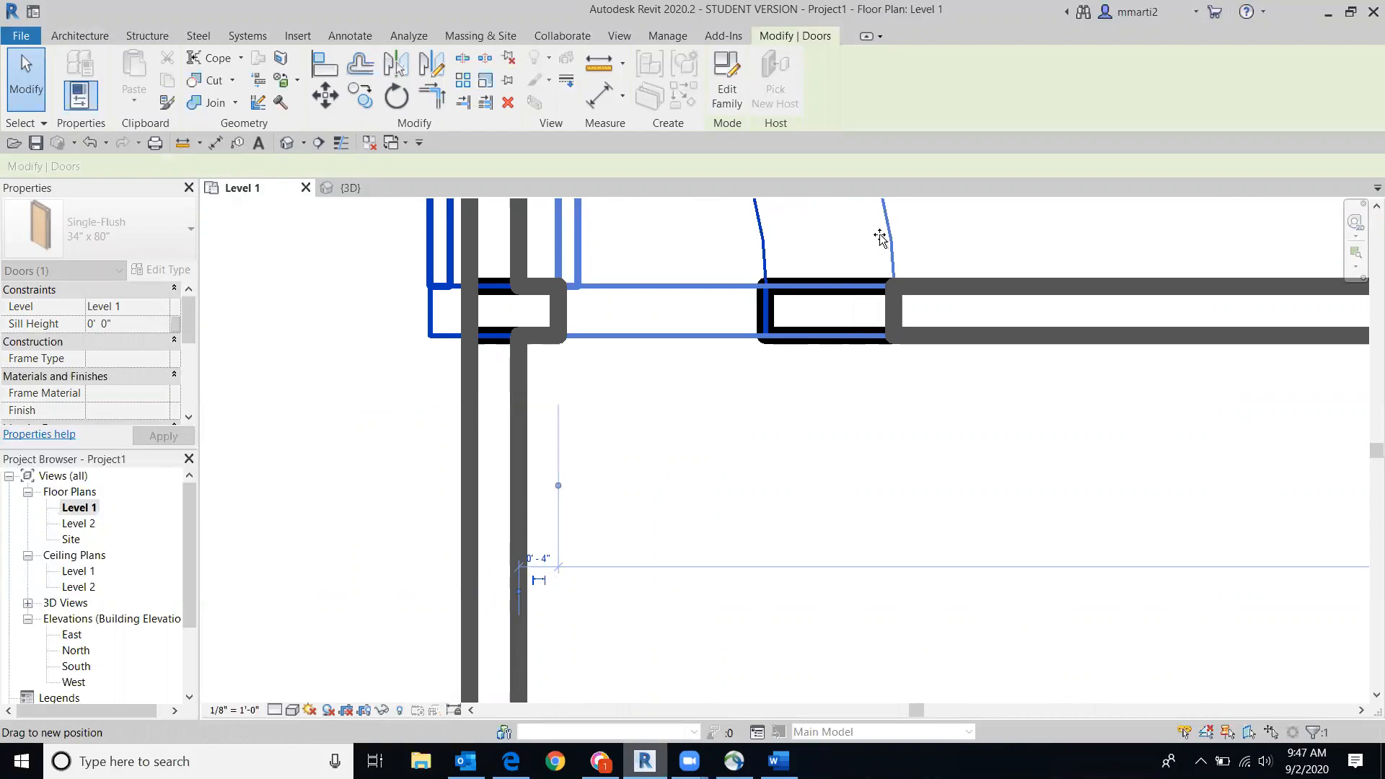
{"action": "left_click_drag", "start_coordinate": [880, 238], "coordinate": [882, 239]}
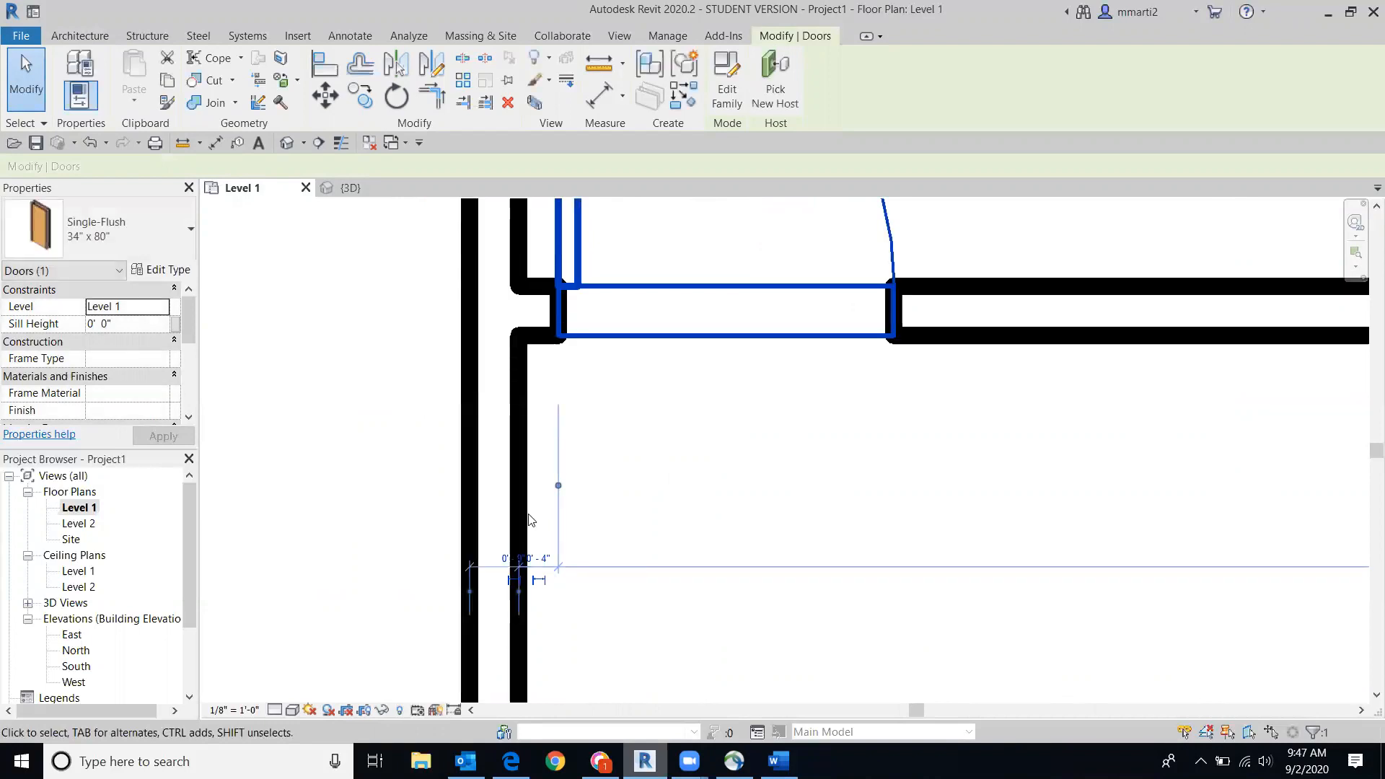
{"action": "left_click", "coordinate": [545, 561]}
{"action": "type", "text": "6"}
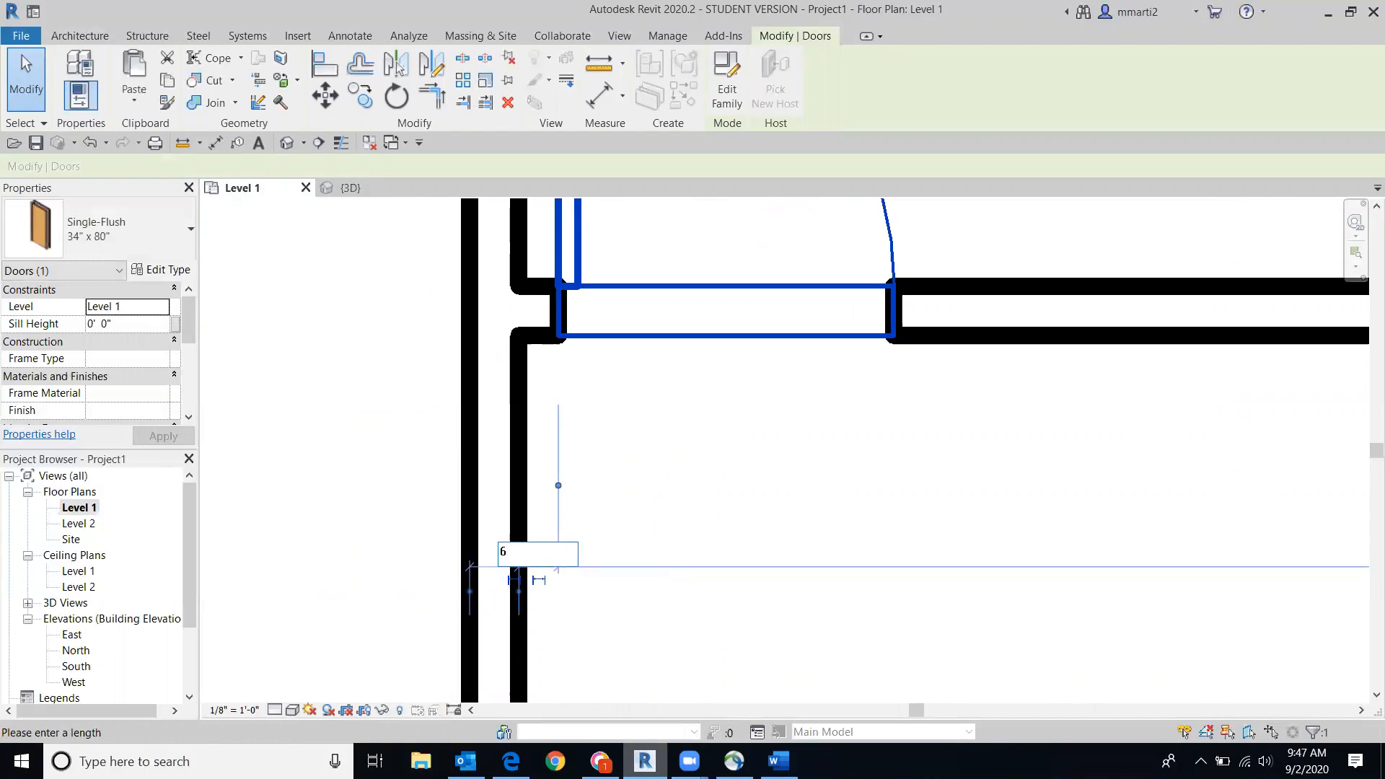
{"action": "type", "text": "\""}
{"action": "key", "text": "Return"}
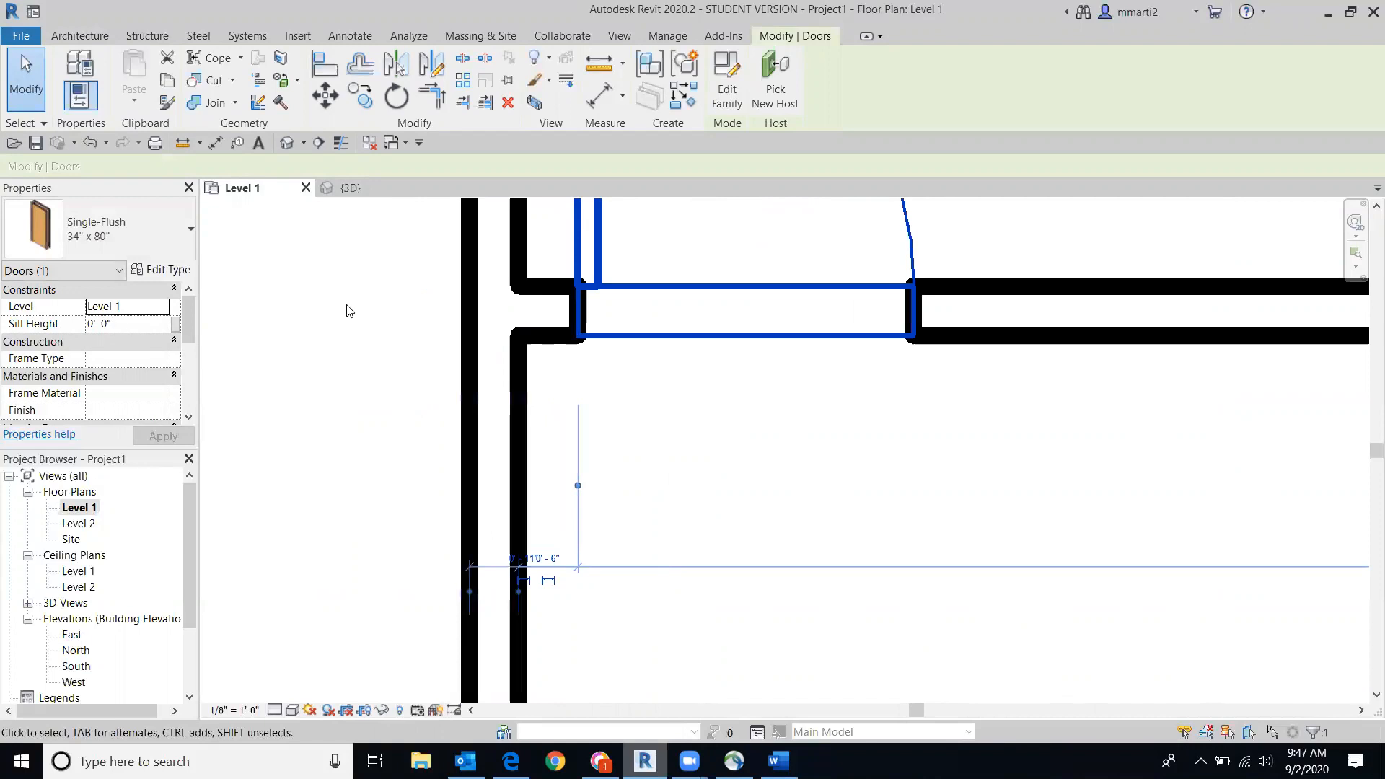
{"action": "left_click", "coordinate": [344, 329]}
Step: Review the window families and sizes already loaded in the project for window placement
{"action": "scroll", "coordinate": [784, 419], "scroll_direction": "down", "scroll_amount": 9}
{"action": "middle_click_drag", "start_coordinate": [593, 390], "coordinate": [339, 312]}
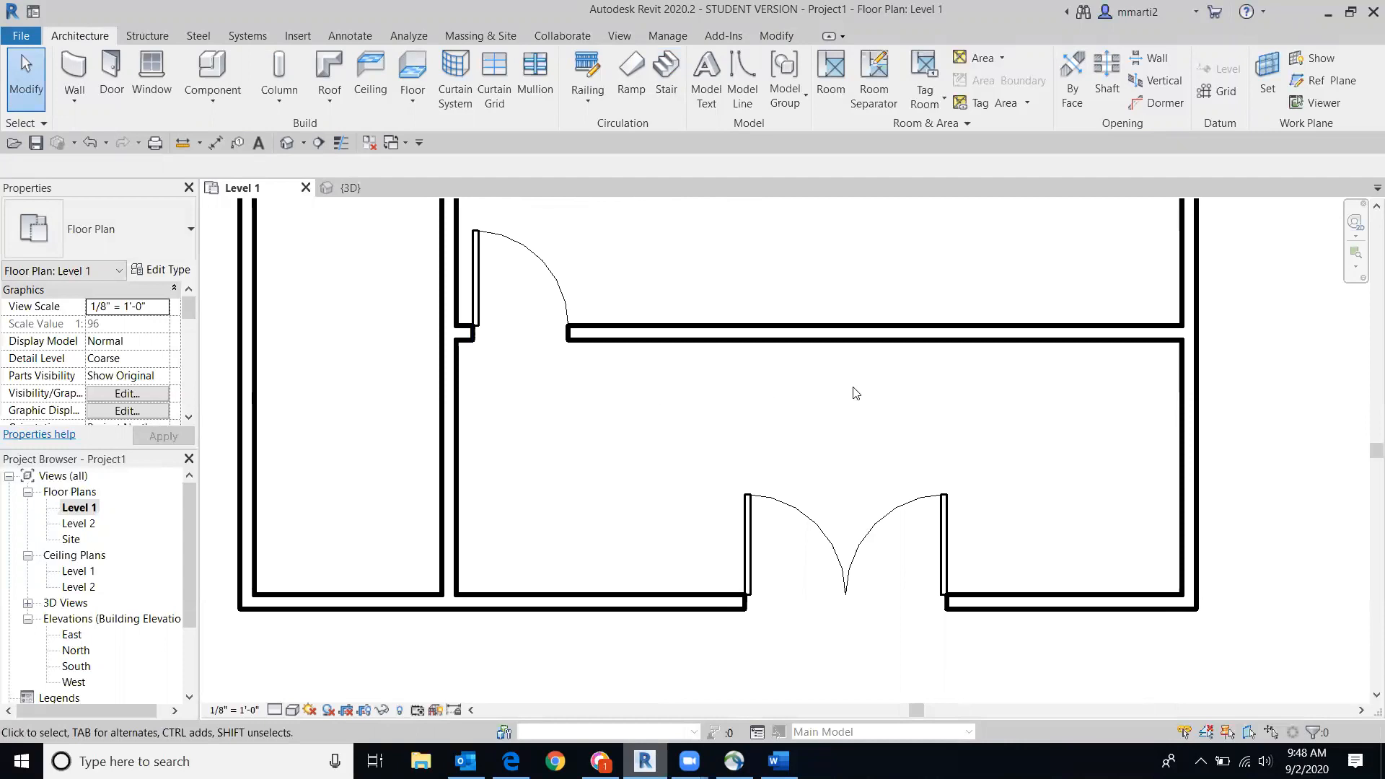
{"action": "middle_click_drag", "start_coordinate": [806, 405], "coordinate": [847, 436]}
{"action": "scroll", "coordinate": [847, 436], "scroll_direction": "down", "scroll_amount": 2}
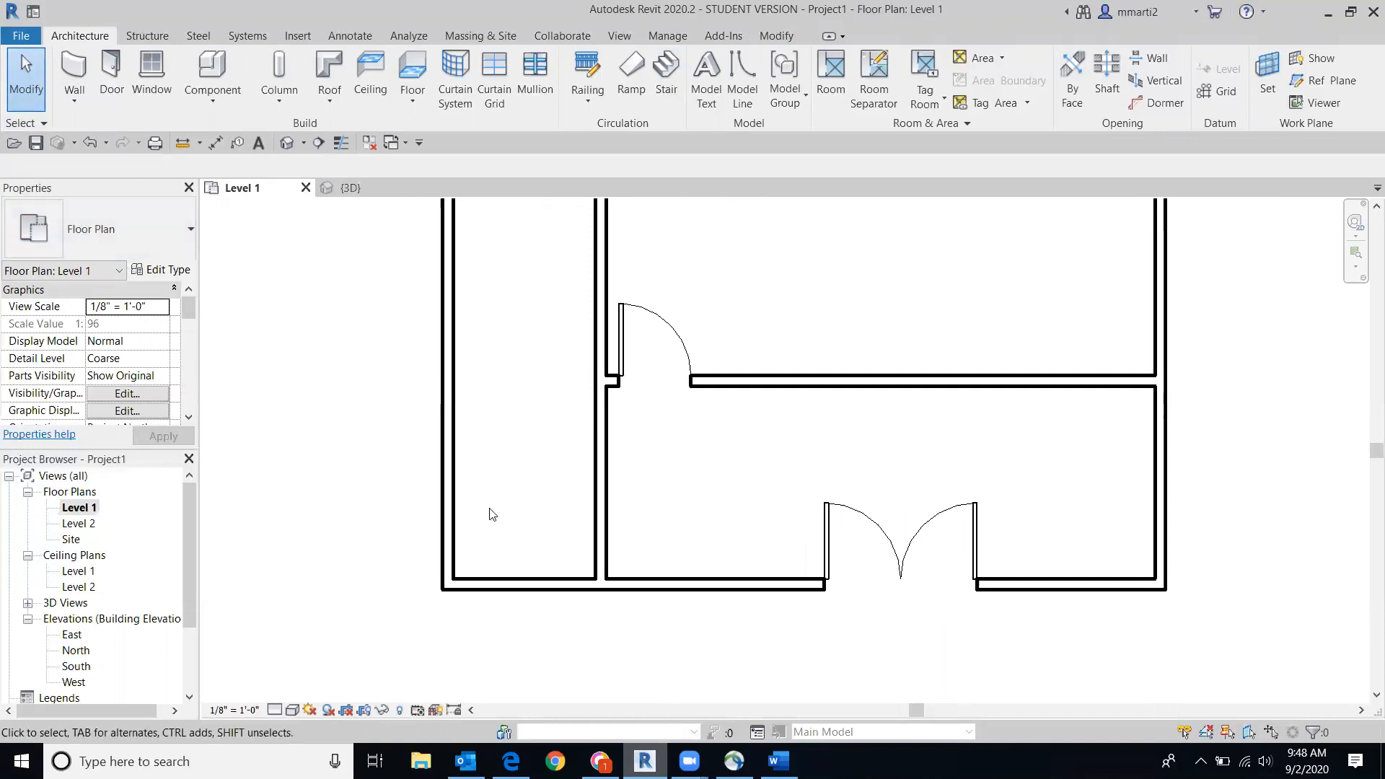
{"action": "middle_click_drag", "start_coordinate": [371, 385], "coordinate": [364, 473]}
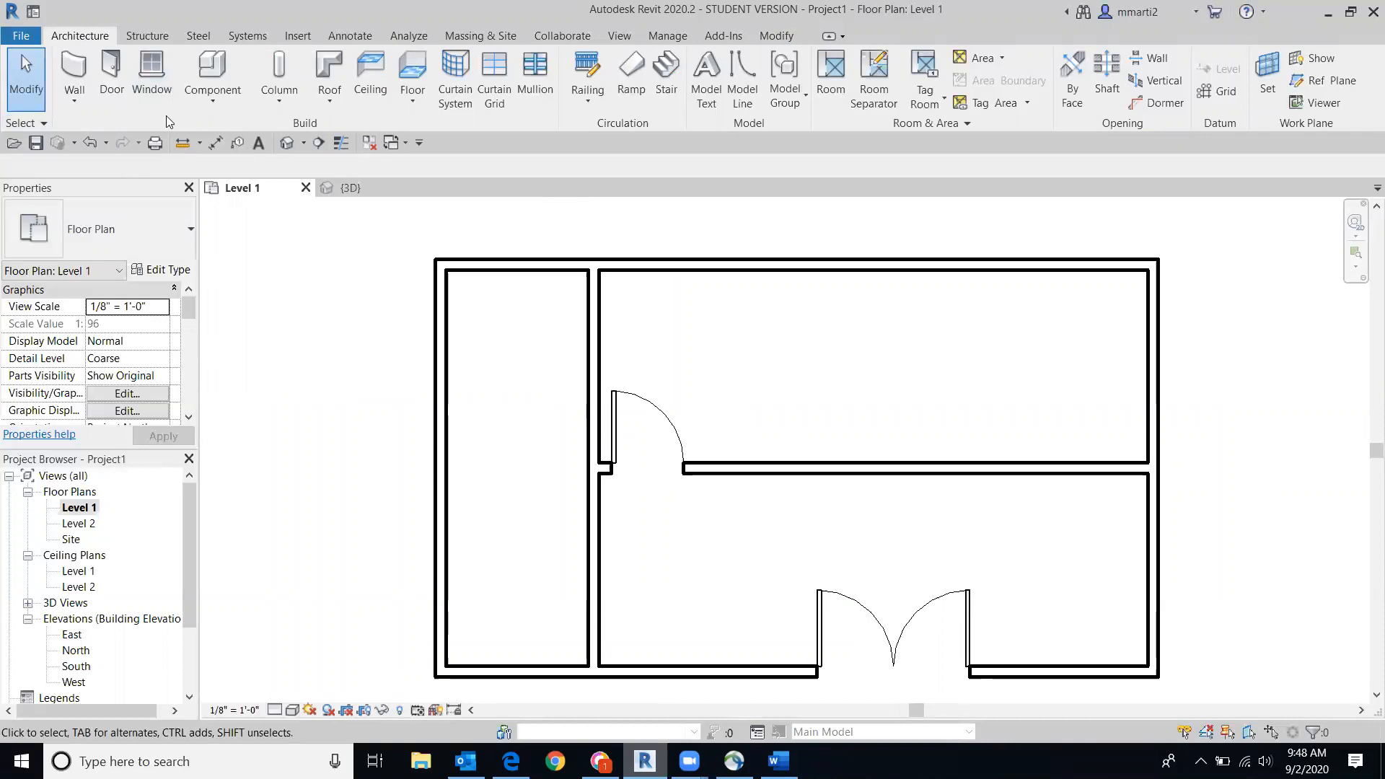
{"action": "left_click", "coordinate": [151, 67]}
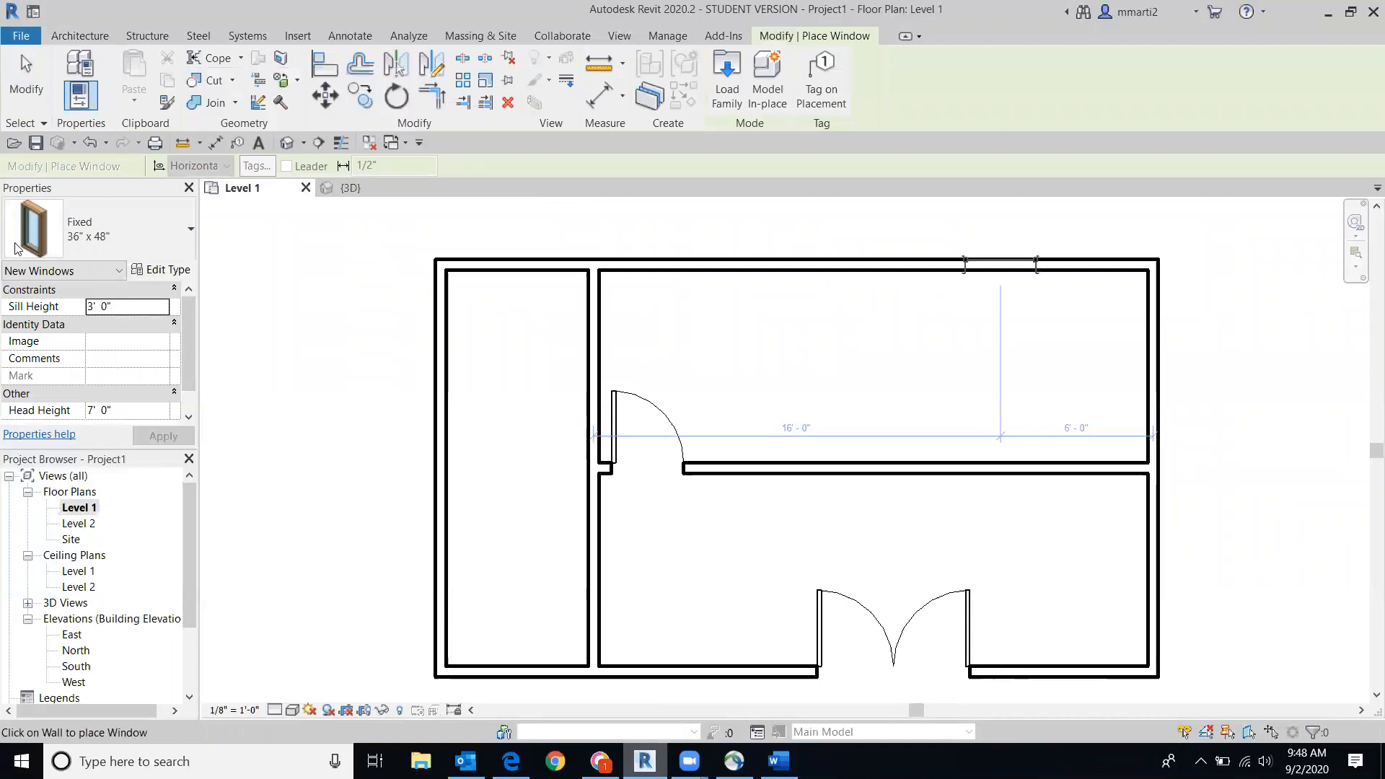
{"action": "left_click", "coordinate": [180, 237]}
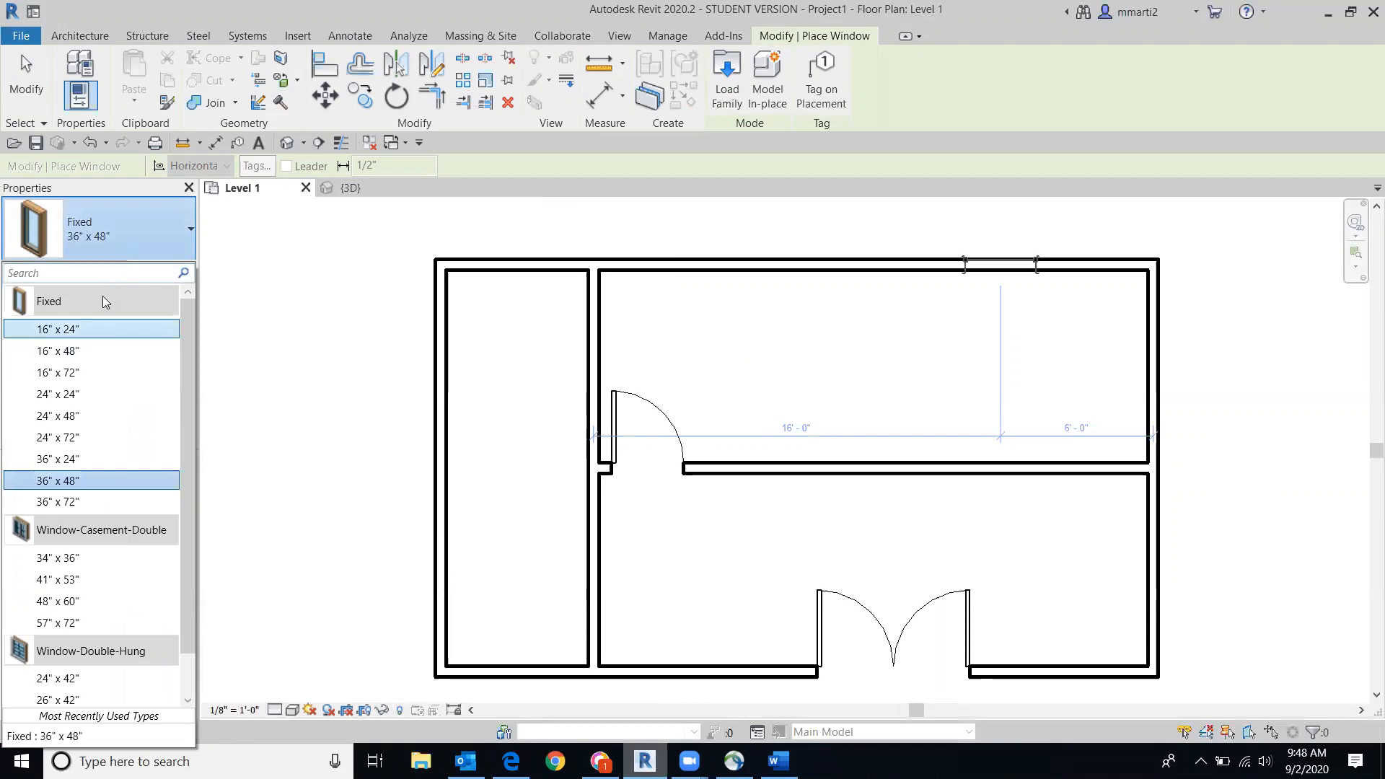
{"action": "scroll", "coordinate": [91, 616], "scroll_direction": "down", "scroll_amount": 2}
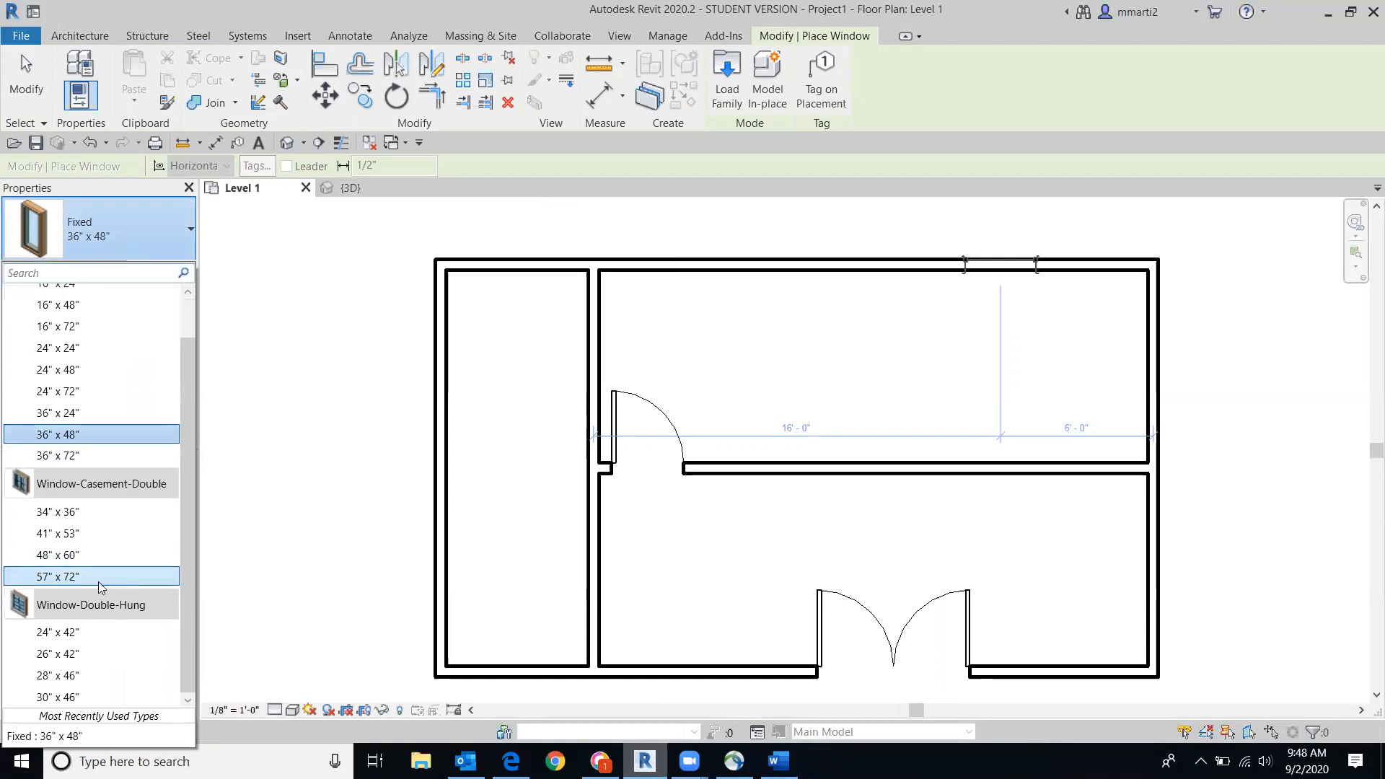
{"action": "left_click", "coordinate": [159, 276]}
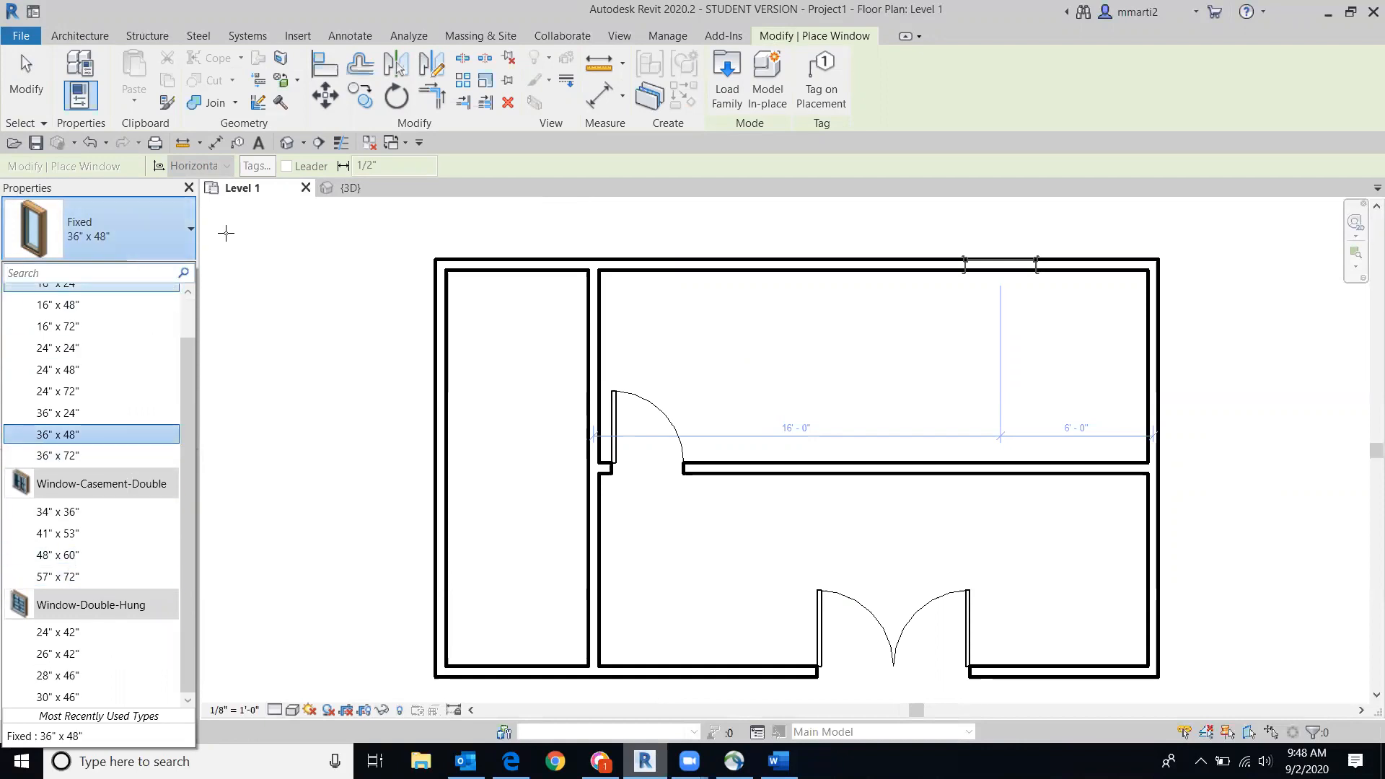
{"action": "left_click", "coordinate": [17, 108]}
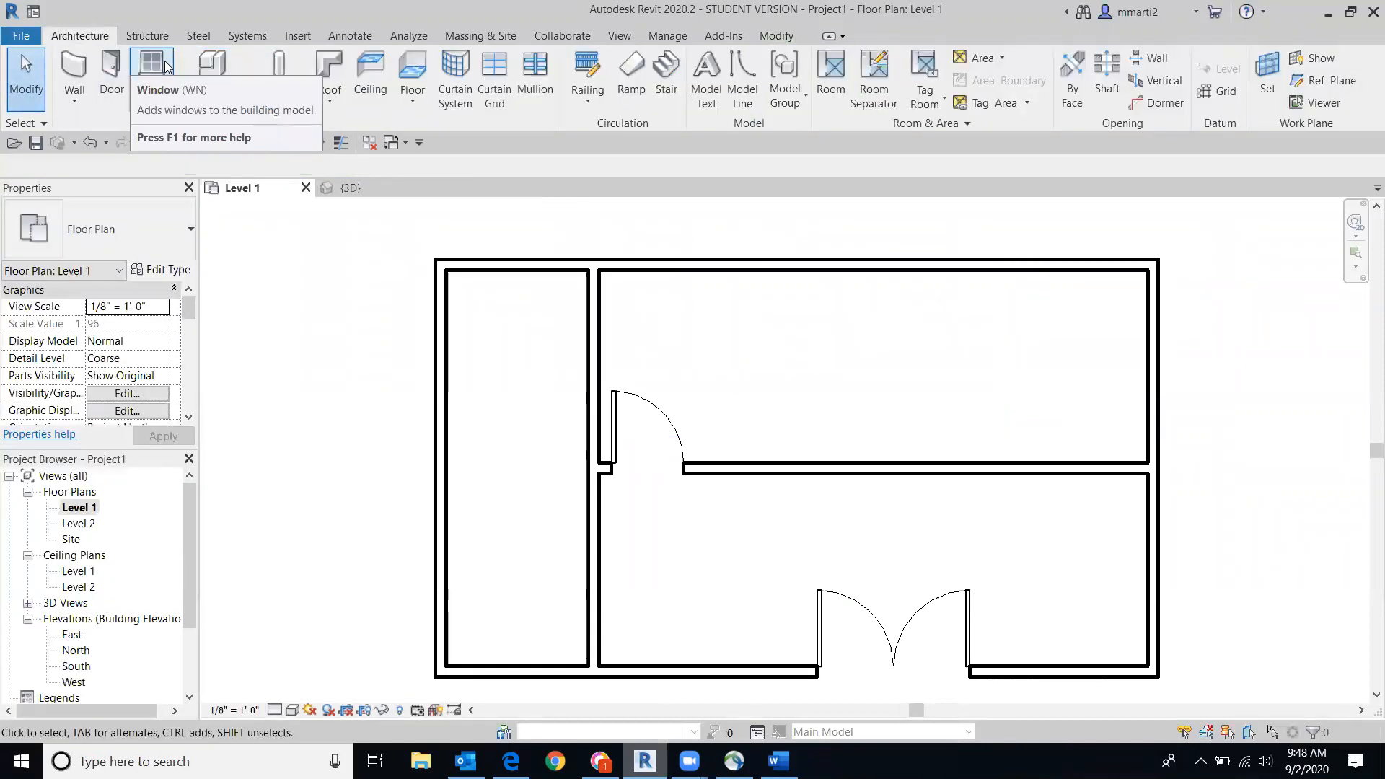
Step: Start placing a window and browse the family library to the Windows folder under US Imperial
{"action": "left_click", "coordinate": [148, 72]}
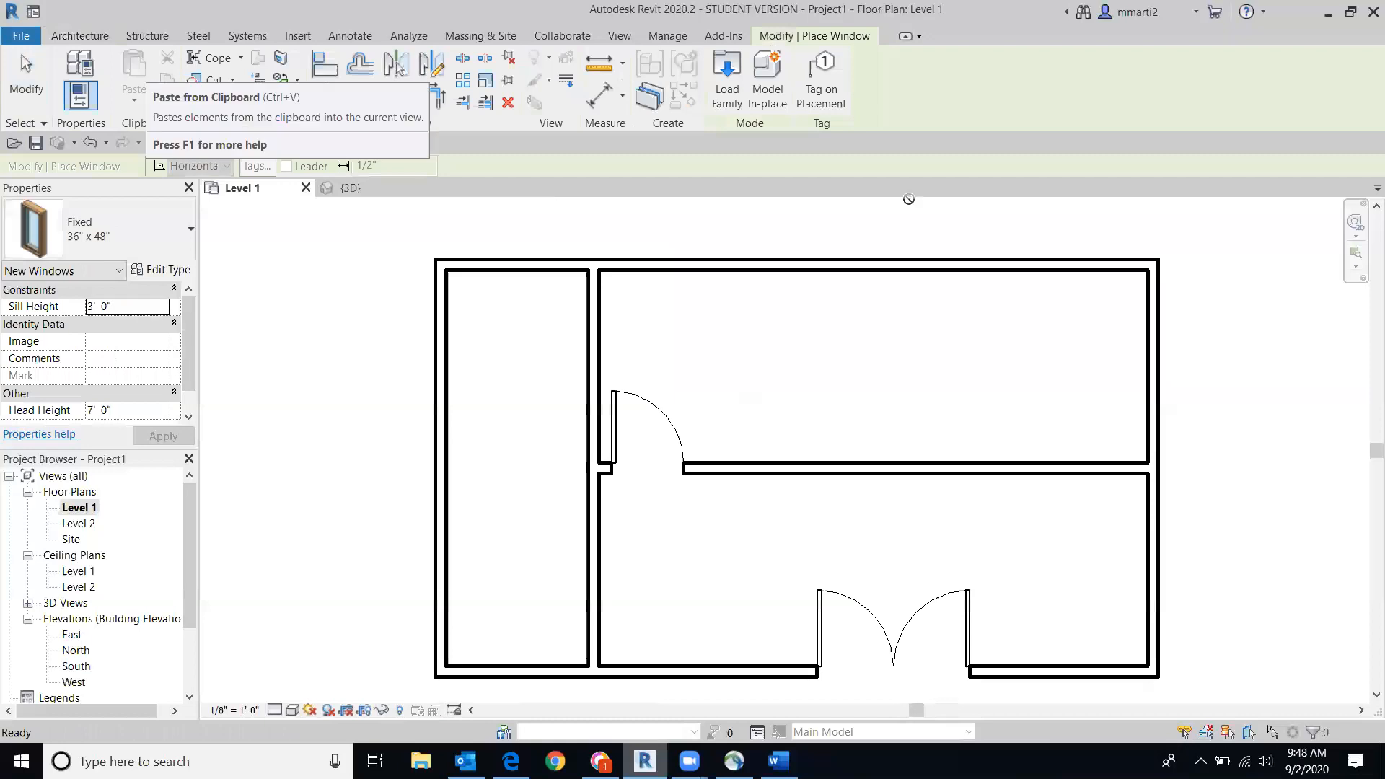
{"action": "left_click", "coordinate": [728, 68]}
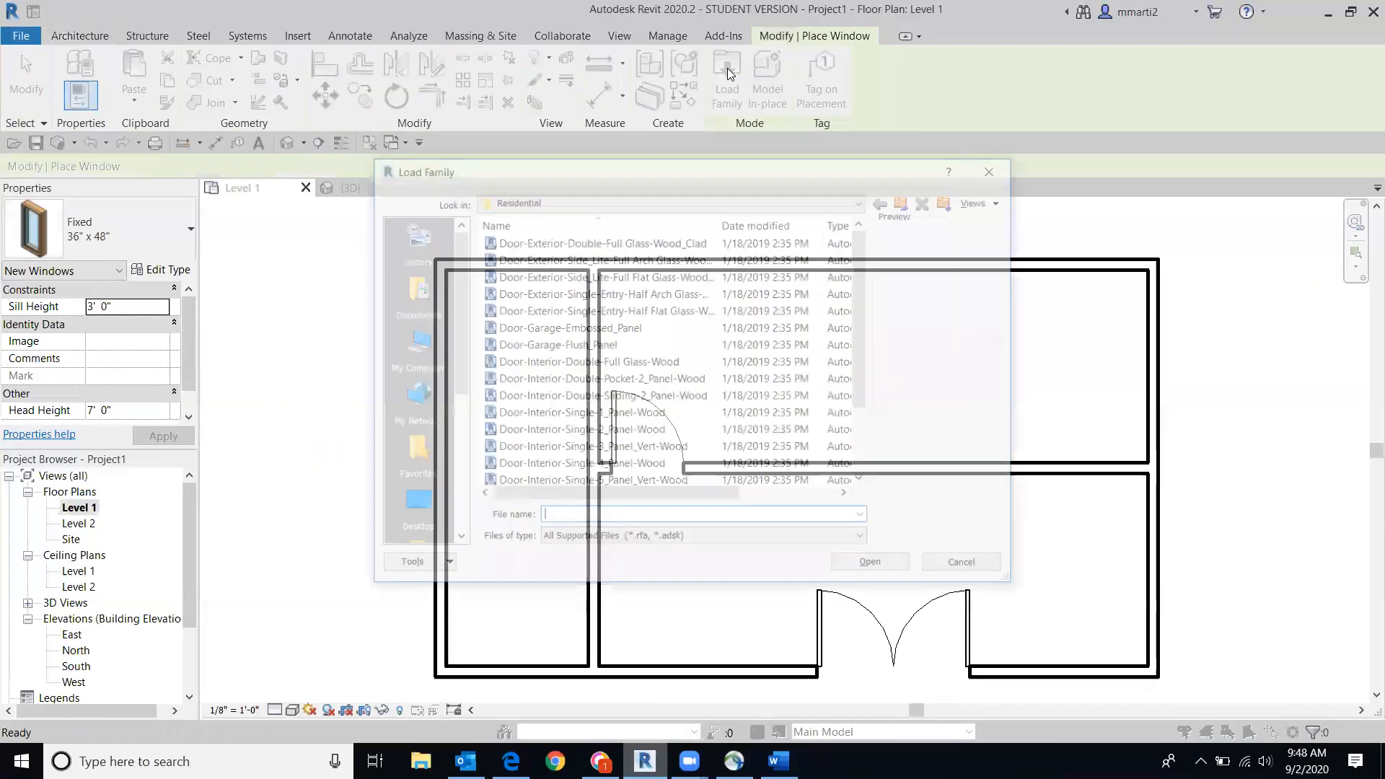
{"action": "left_click", "coordinate": [862, 200]}
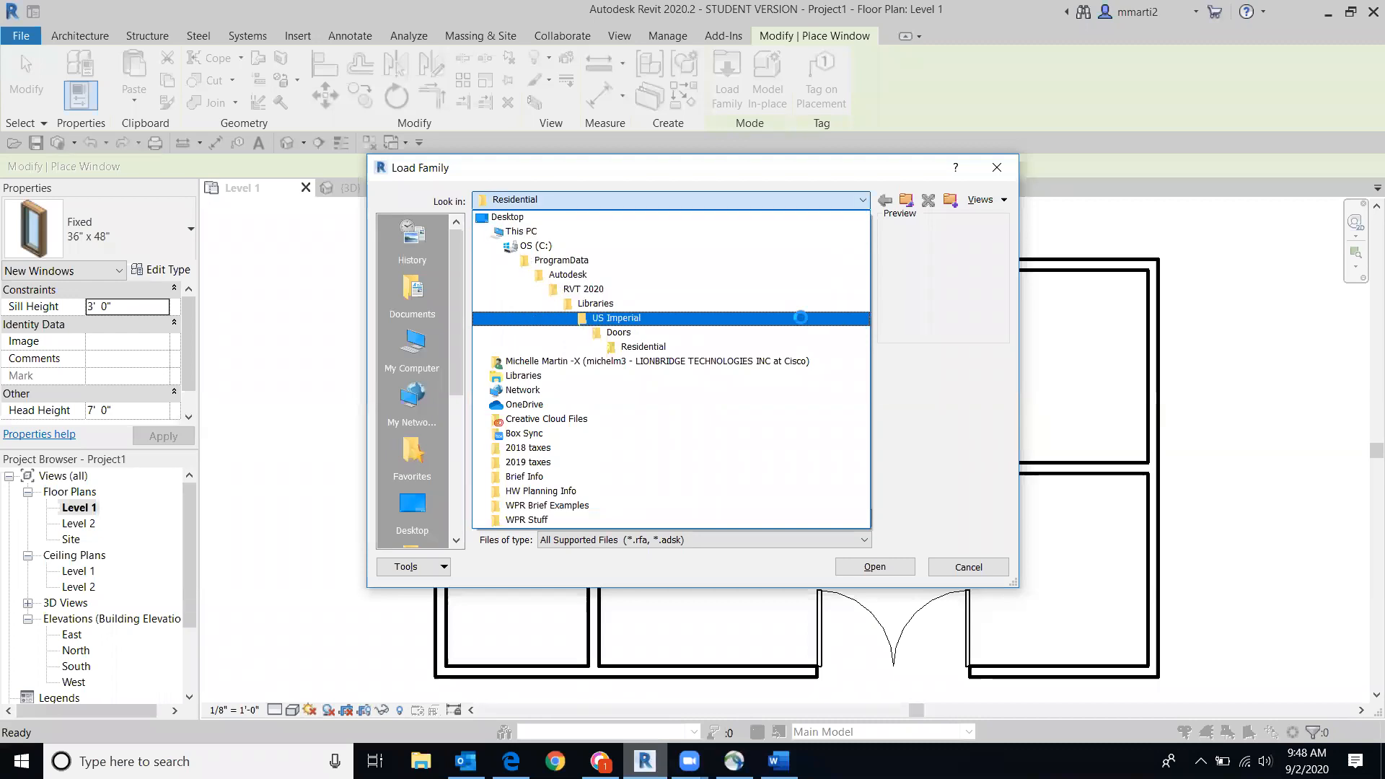
{"action": "left_click", "coordinate": [803, 321]}
{"action": "scroll", "coordinate": [808, 326], "scroll_direction": "down", "scroll_amount": 8}
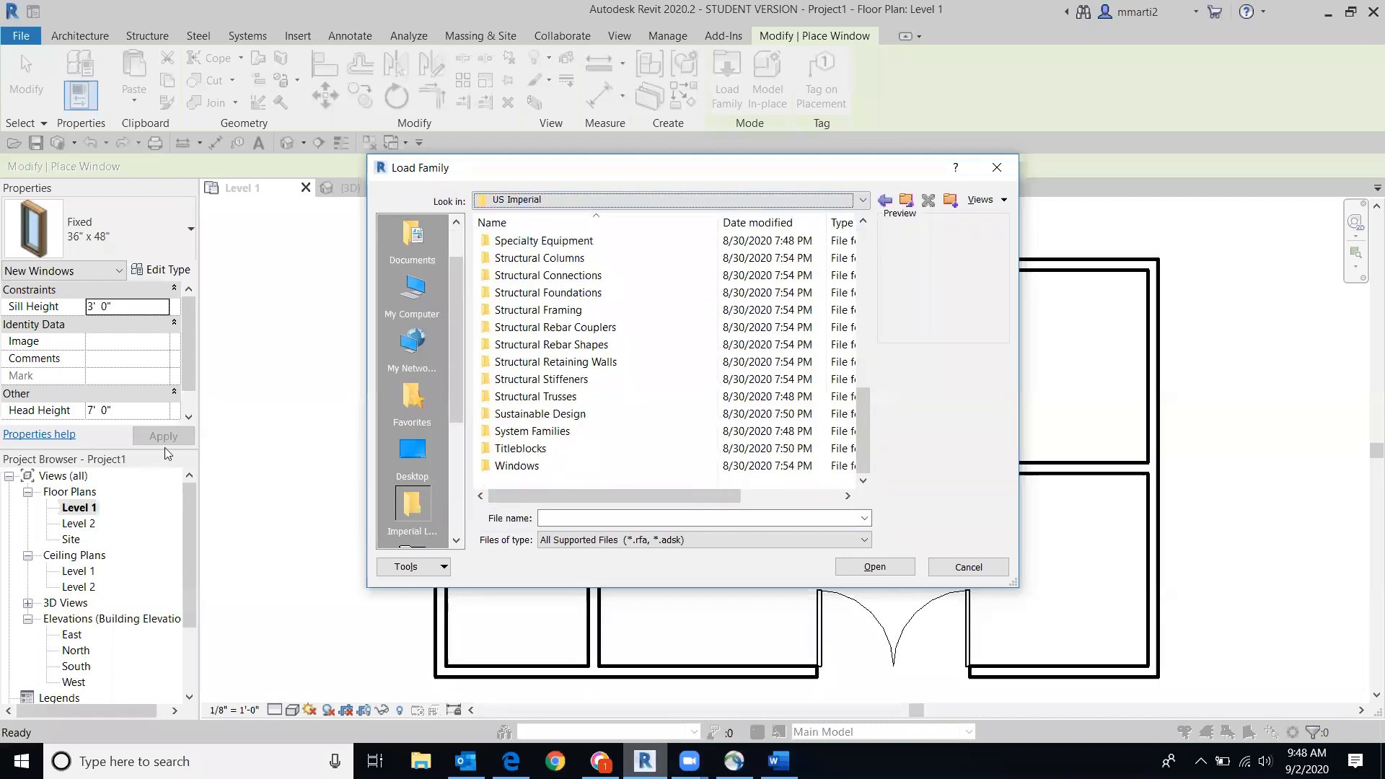
{"action": "double_click", "coordinate": [630, 466]}
{"action": "scroll", "coordinate": [610, 308], "scroll_direction": "down", "scroll_amount": 2}
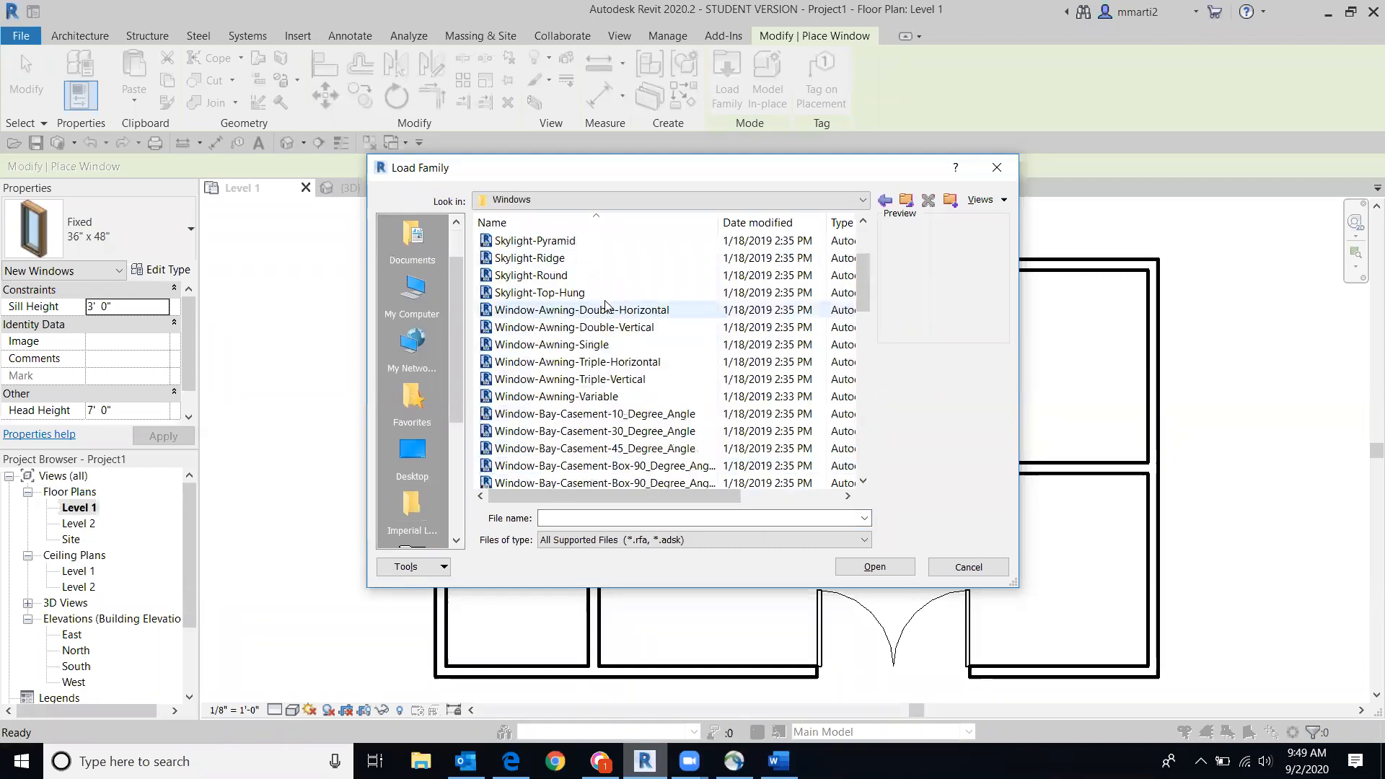
Step: Preview several library window families, including the top-hung skylight, 30-degree bay casement, double-roundtop casement, triple-transom casement and fixed pentagon
{"action": "left_click", "coordinate": [556, 293]}
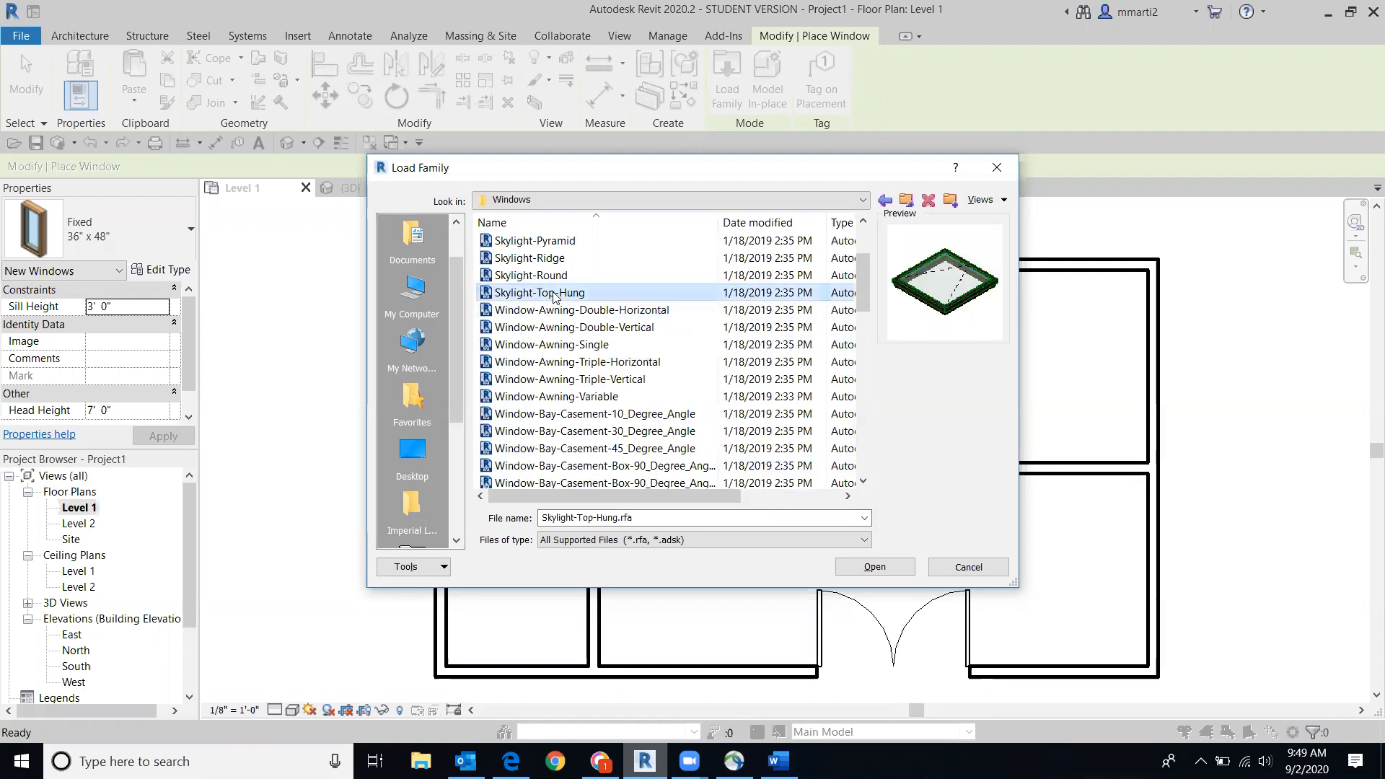
{"action": "left_click", "coordinate": [617, 431]}
{"action": "scroll", "coordinate": [598, 433], "scroll_direction": "down", "scroll_amount": 3}
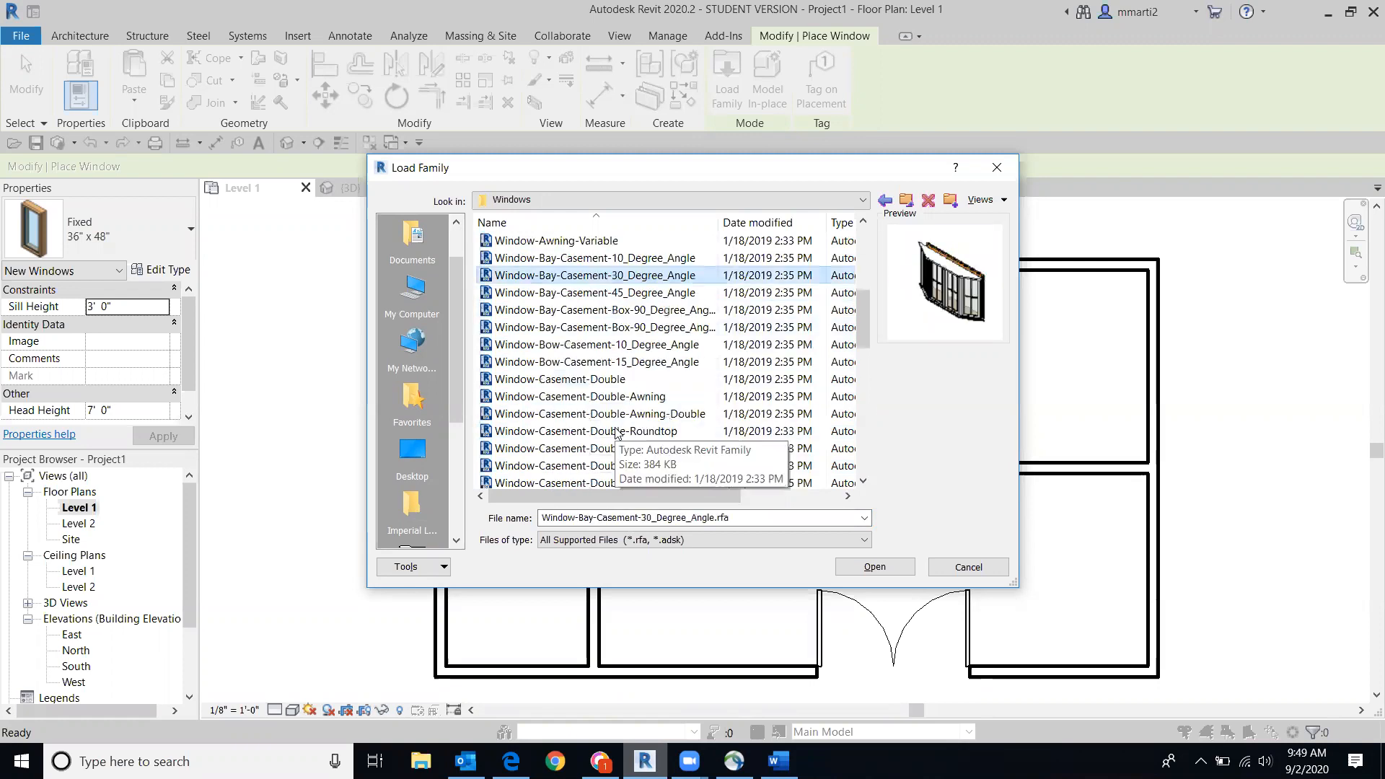
{"action": "left_click", "coordinate": [580, 433]}
{"action": "scroll", "coordinate": [588, 435], "scroll_direction": "down", "scroll_amount": 4}
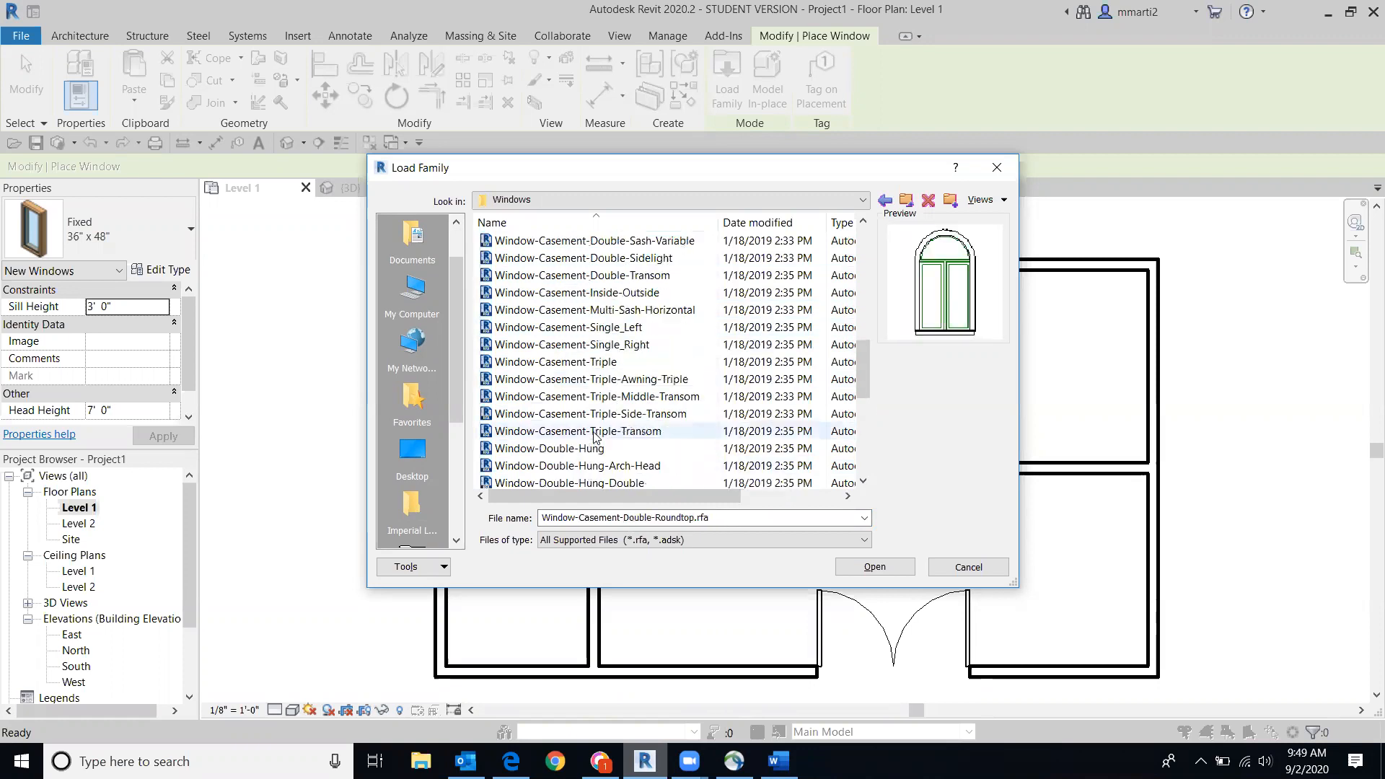
{"action": "left_click", "coordinate": [596, 433]}
{"action": "scroll", "coordinate": [596, 435], "scroll_direction": "down", "scroll_amount": 3}
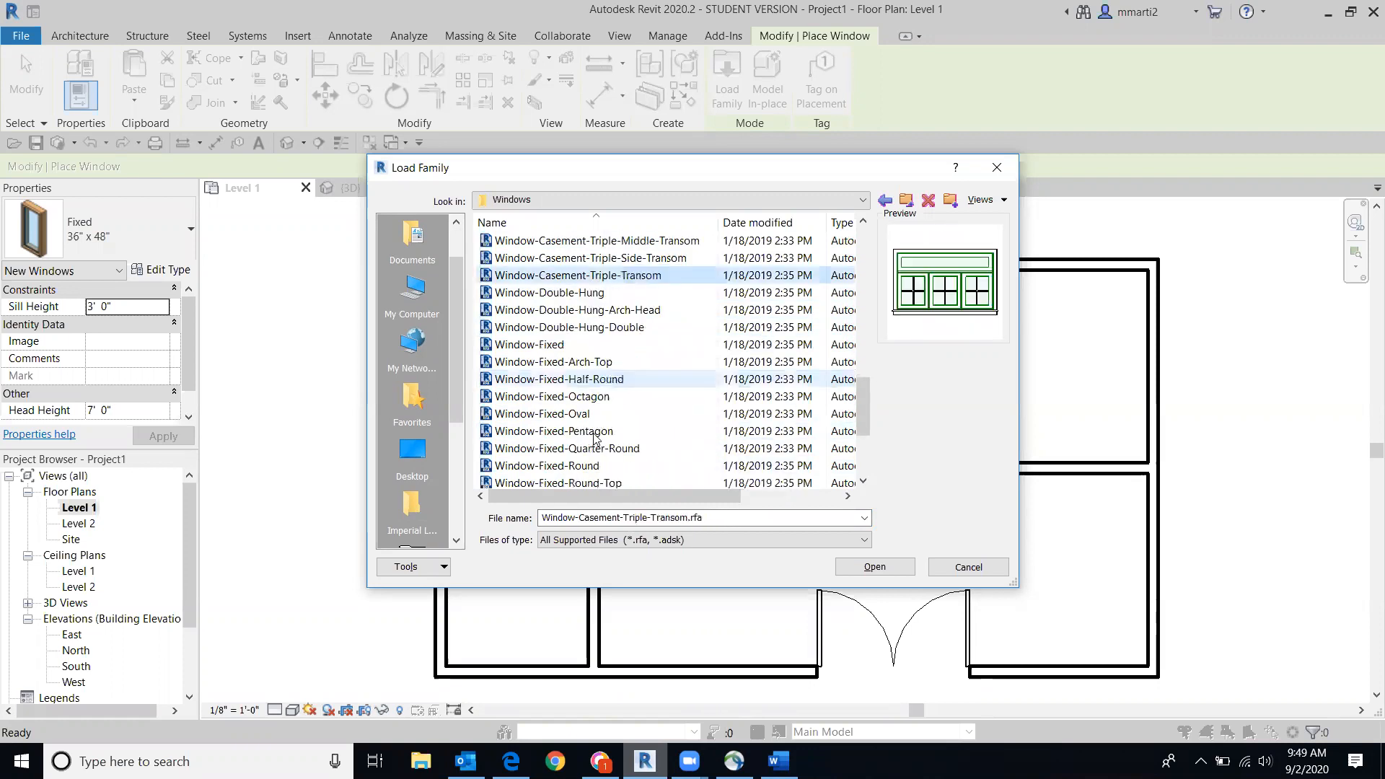
{"action": "left_click", "coordinate": [586, 433]}
{"action": "scroll", "coordinate": [585, 436], "scroll_direction": "down", "scroll_amount": 3}
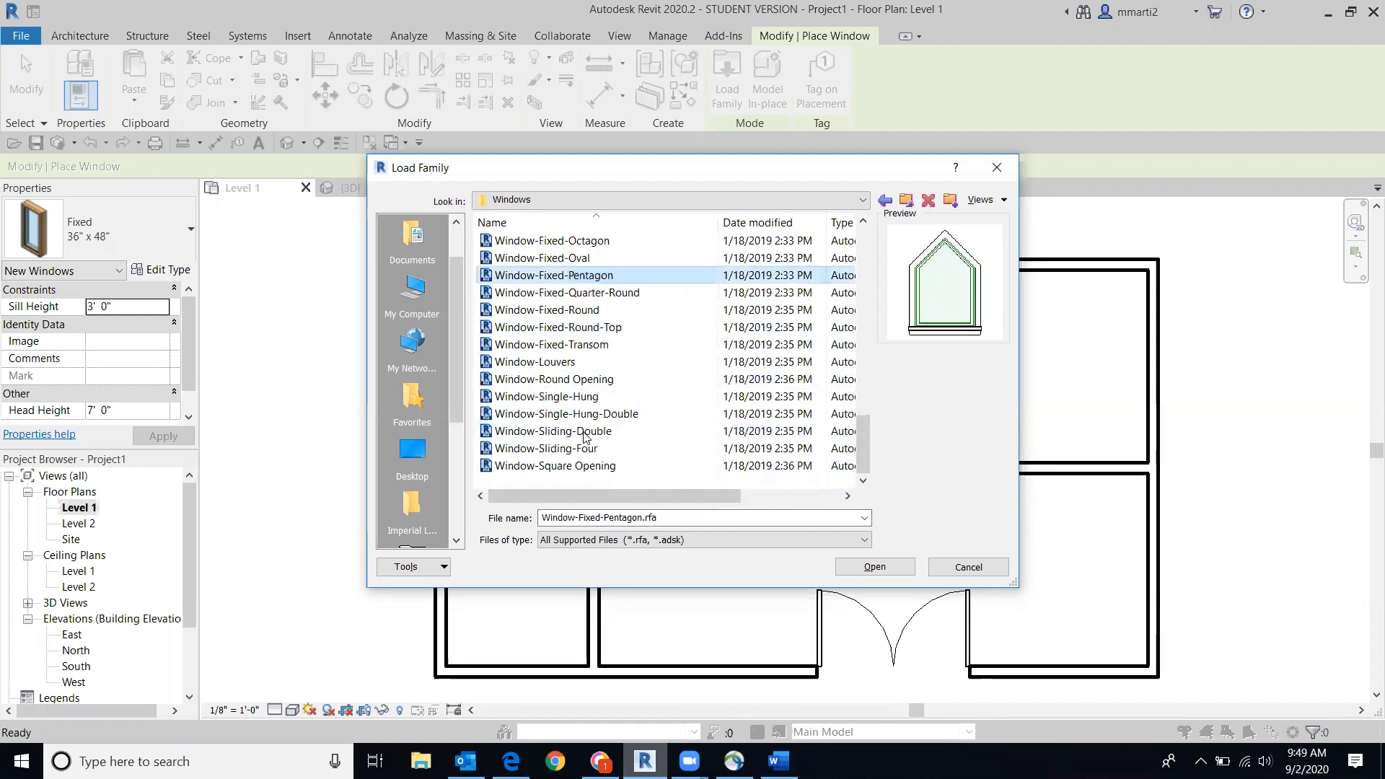
Step: Load the Window-Sliding-Double family with its 72" x 42" type
{"action": "left_click", "coordinate": [584, 433]}
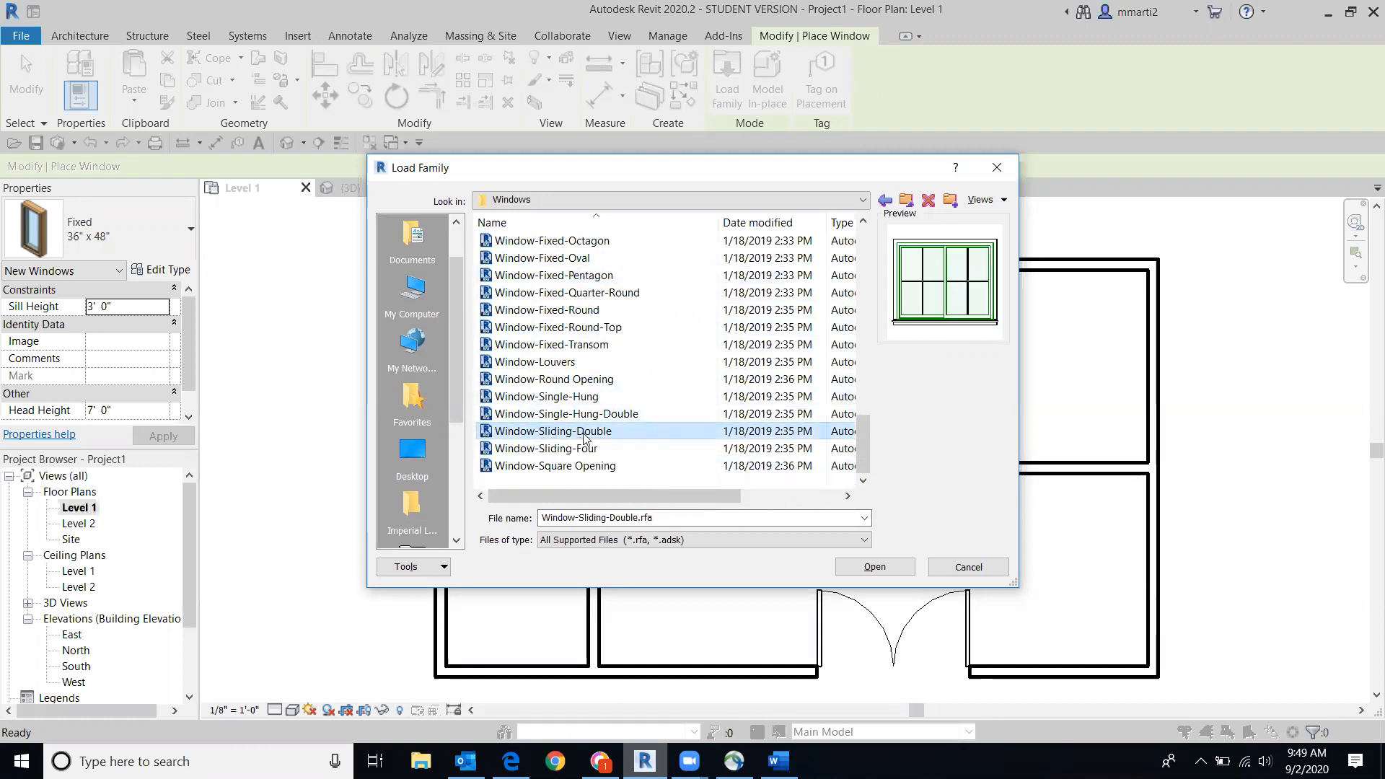
{"action": "double_click", "coordinate": [585, 433]}
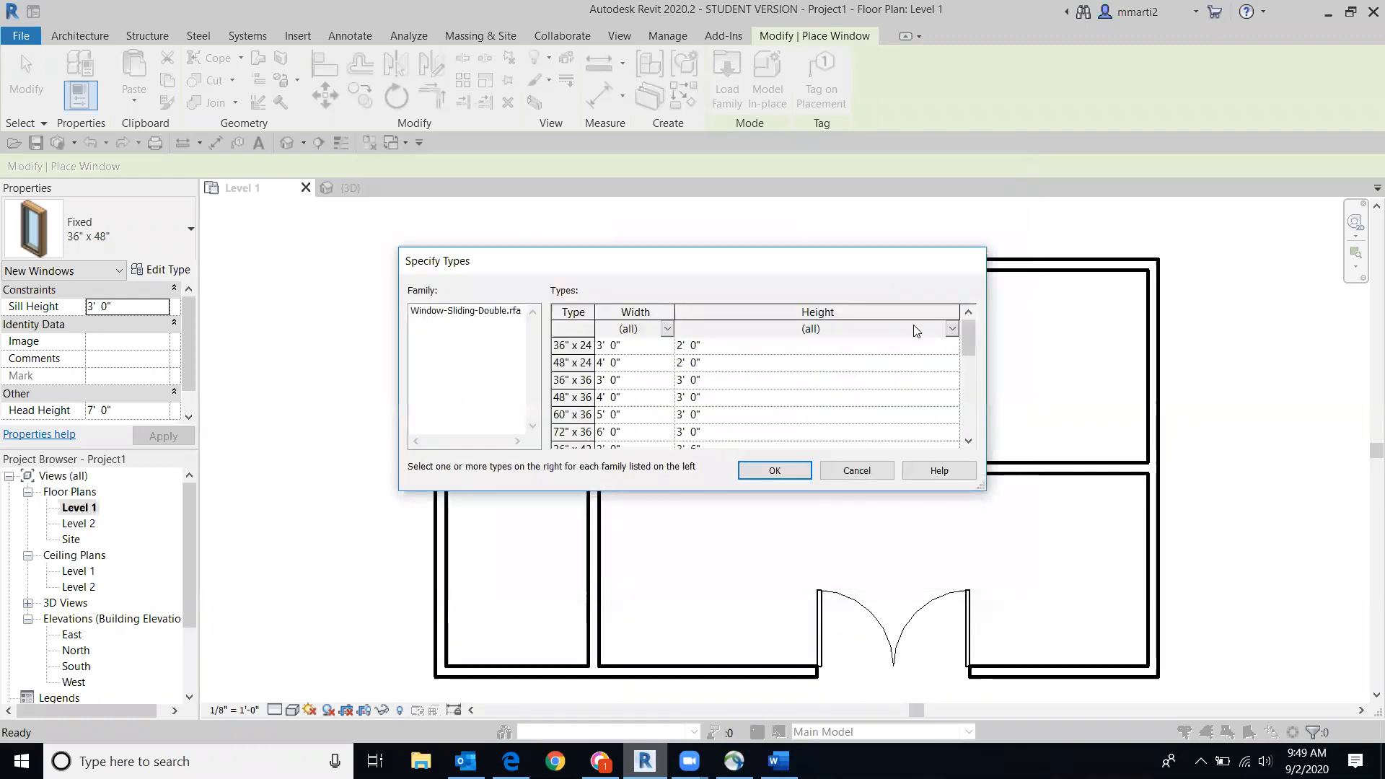
{"action": "left_click_drag", "start_coordinate": [970, 352], "coordinate": [961, 394]}
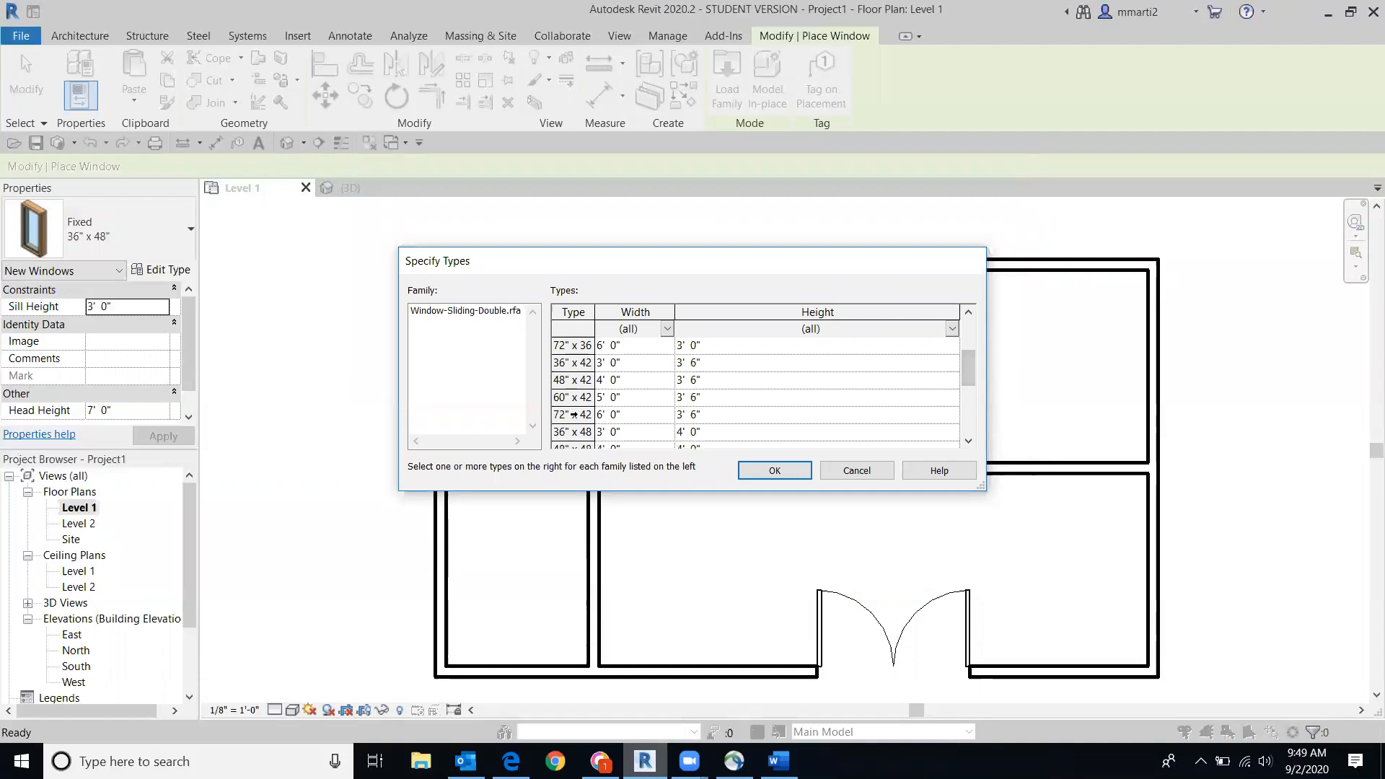
{"action": "left_click", "coordinate": [576, 414]}
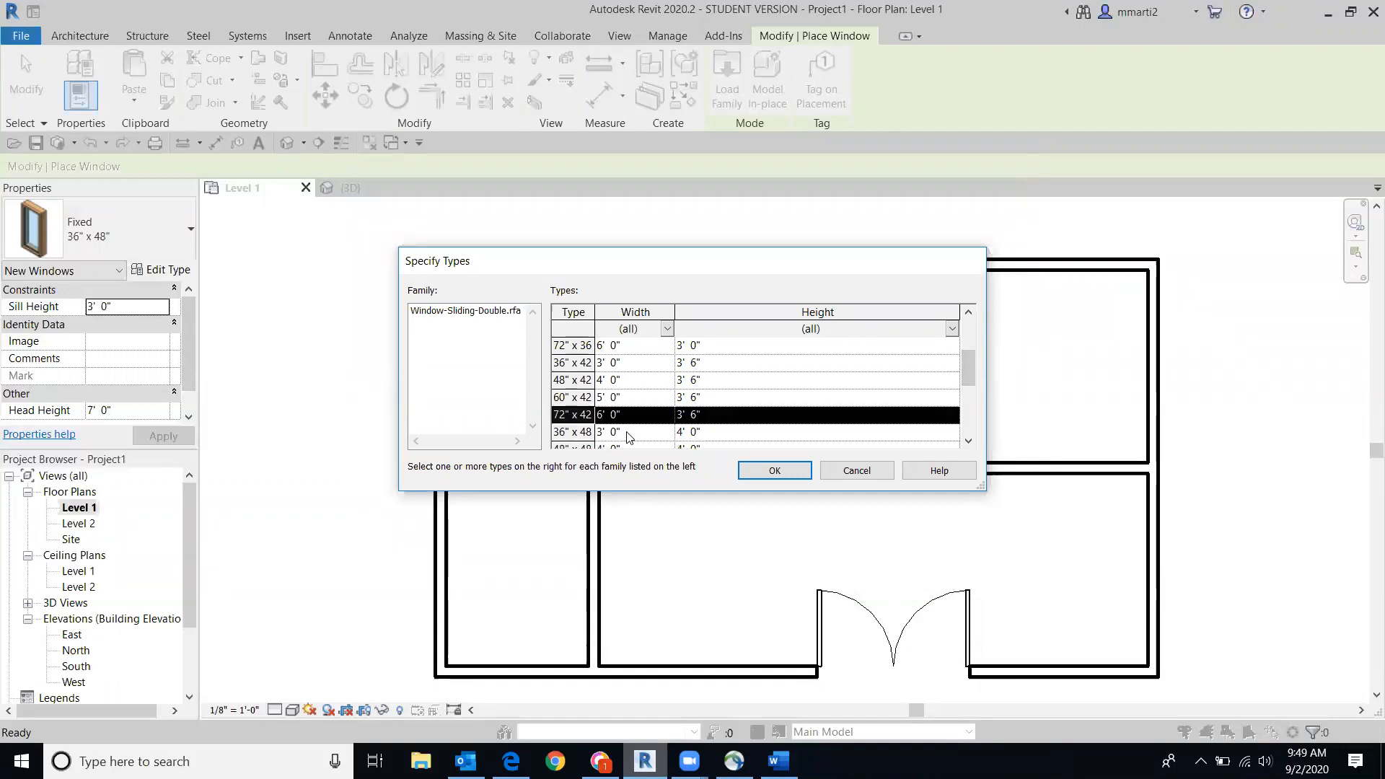
{"action": "left_click", "coordinate": [773, 472]}
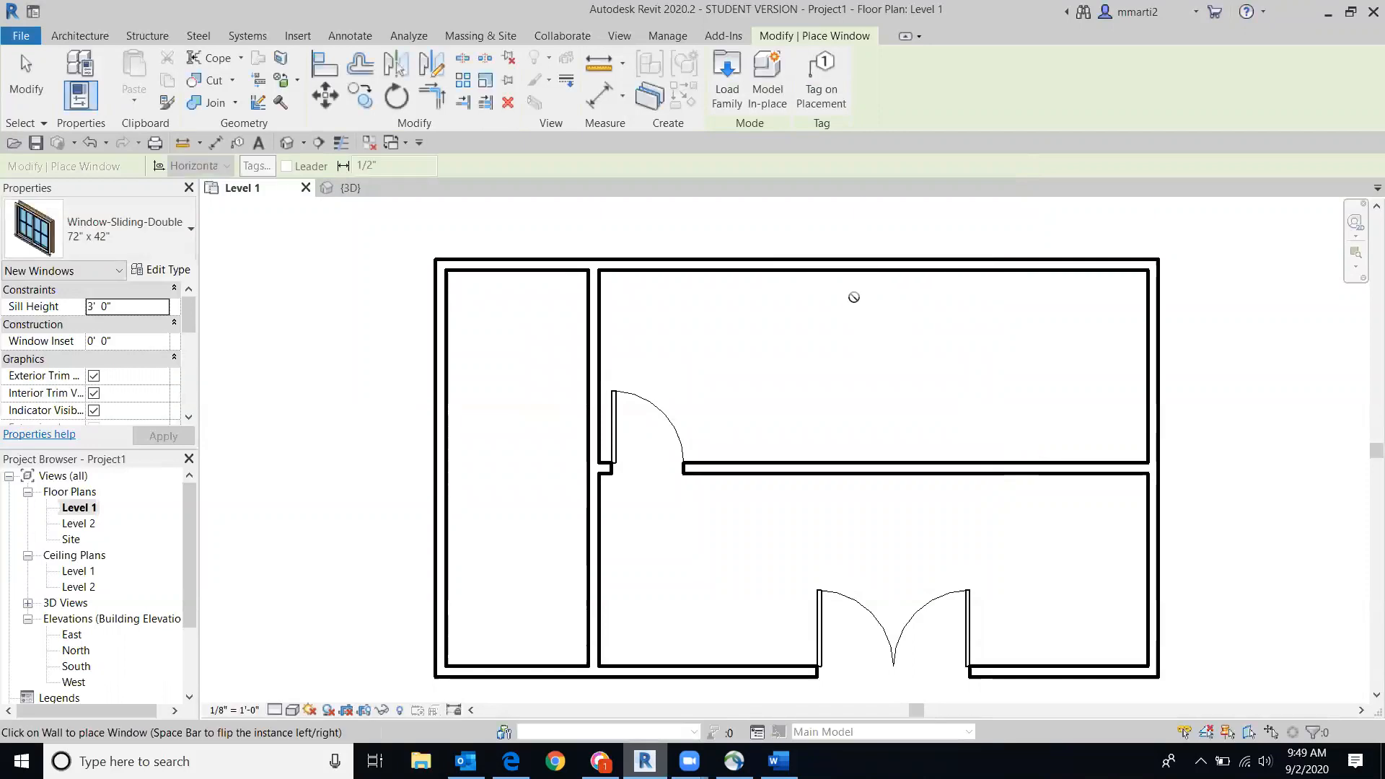
Step: Place the sliding double window in the upper exterior wall, 11' from both the vertical partition and the right exterior wall
{"action": "scroll", "coordinate": [844, 349], "scroll_direction": "up", "scroll_amount": 1}
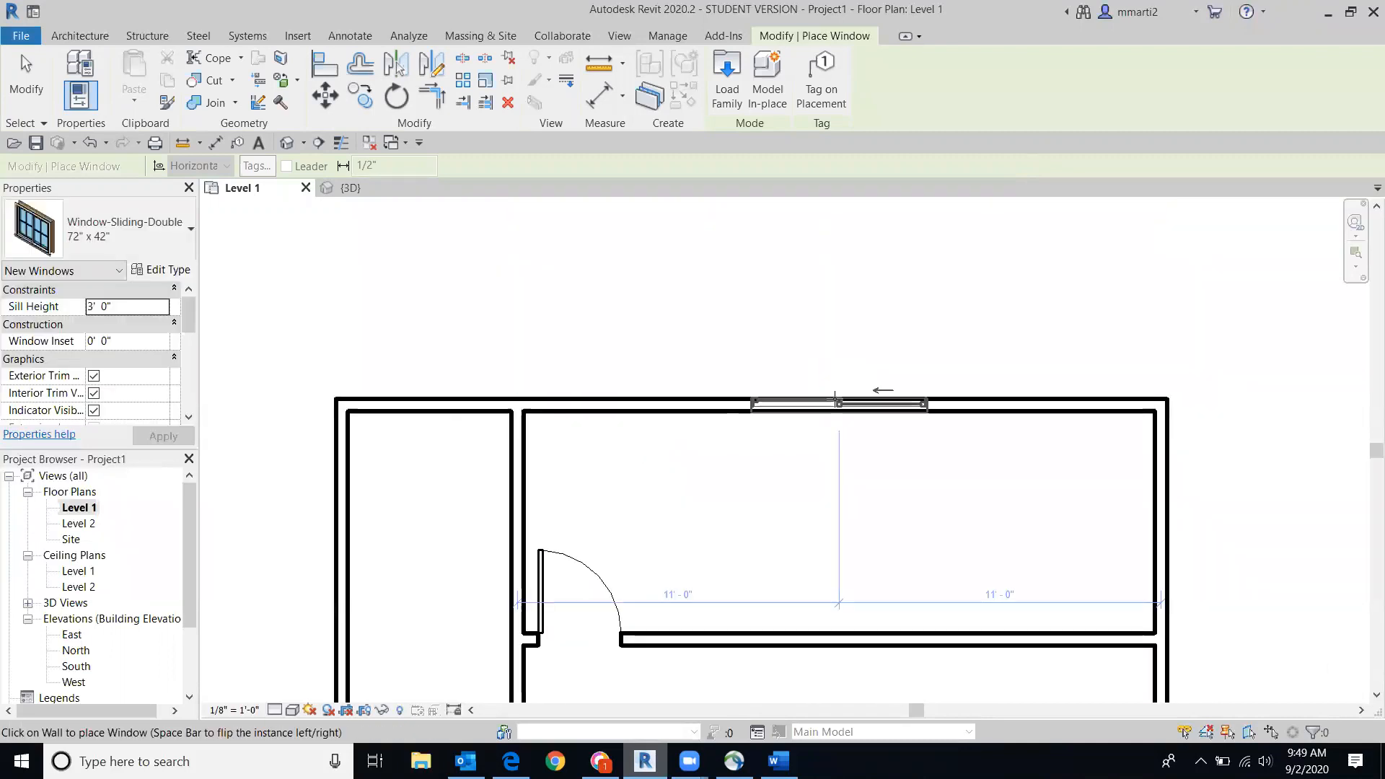
{"action": "left_click", "coordinate": [841, 403]}
{"action": "middle_click_drag", "start_coordinate": [859, 390], "coordinate": [804, 520]}
{"action": "scroll", "coordinate": [806, 521], "scroll_direction": "down", "scroll_amount": 1}
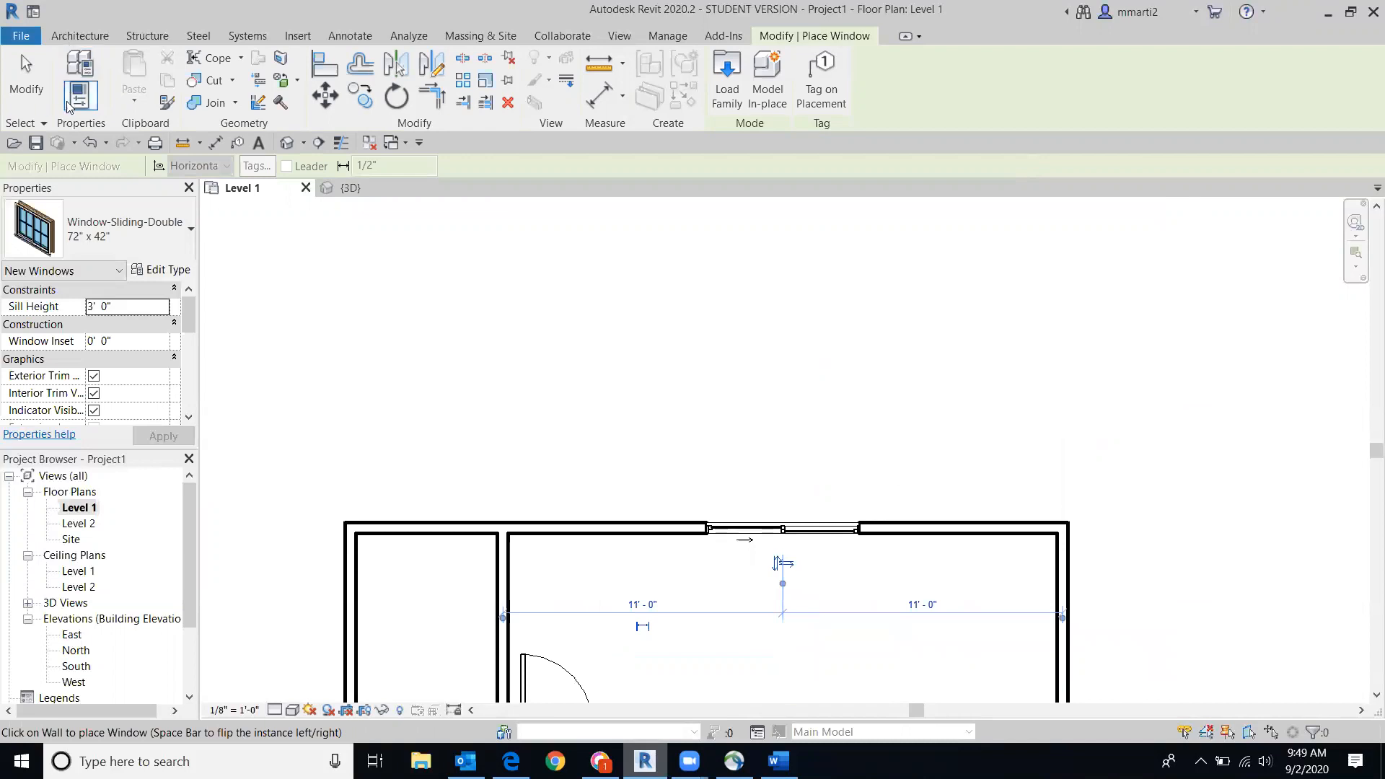
{"action": "left_click", "coordinate": [27, 73]}
Step: Flip the sliding window in the upper exterior wall to face the other side and reverse its sliding direction
{"action": "scroll", "coordinate": [844, 538], "scroll_direction": "up", "scroll_amount": 1}
{"action": "middle_click_drag", "start_coordinate": [850, 532], "coordinate": [827, 433]}
{"action": "scroll", "coordinate": [828, 433], "scroll_direction": "down", "scroll_amount": 1}
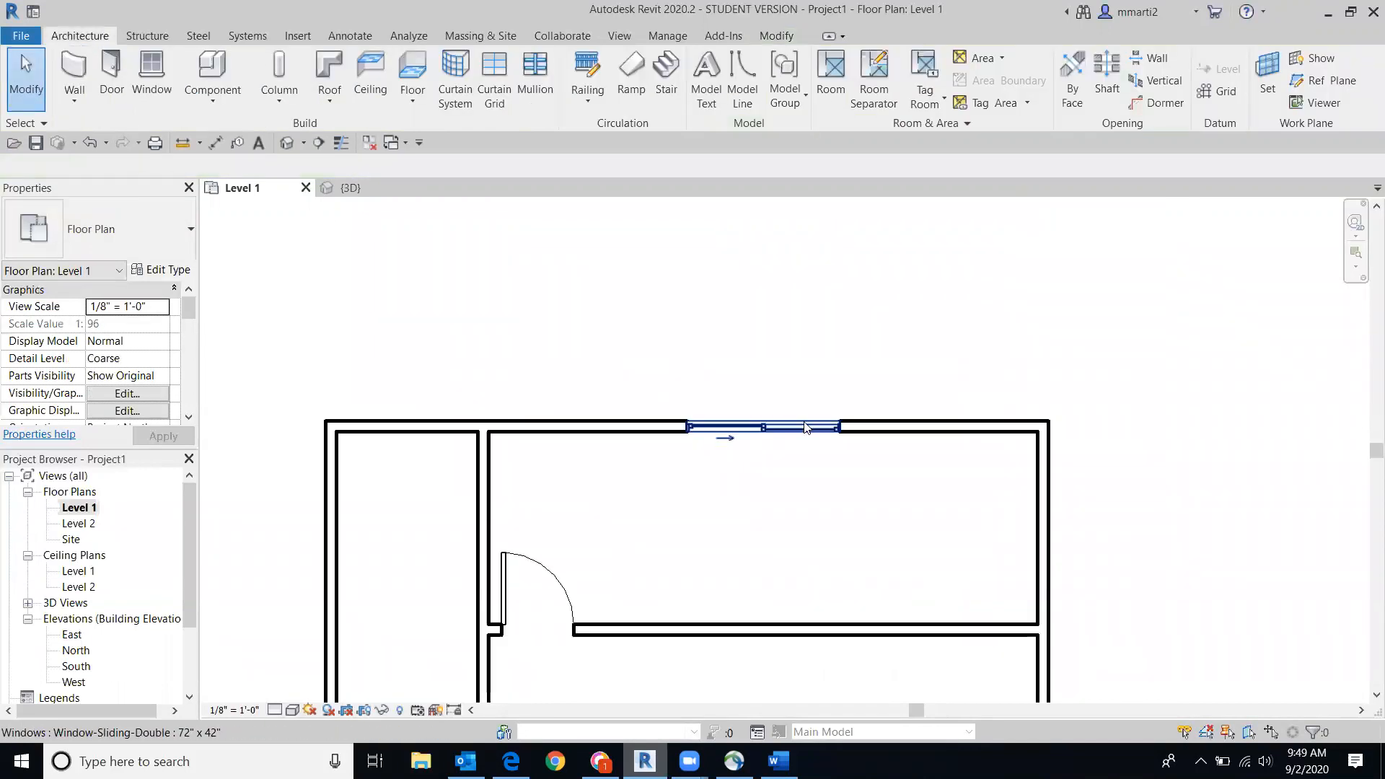
{"action": "left_click", "coordinate": [759, 427]}
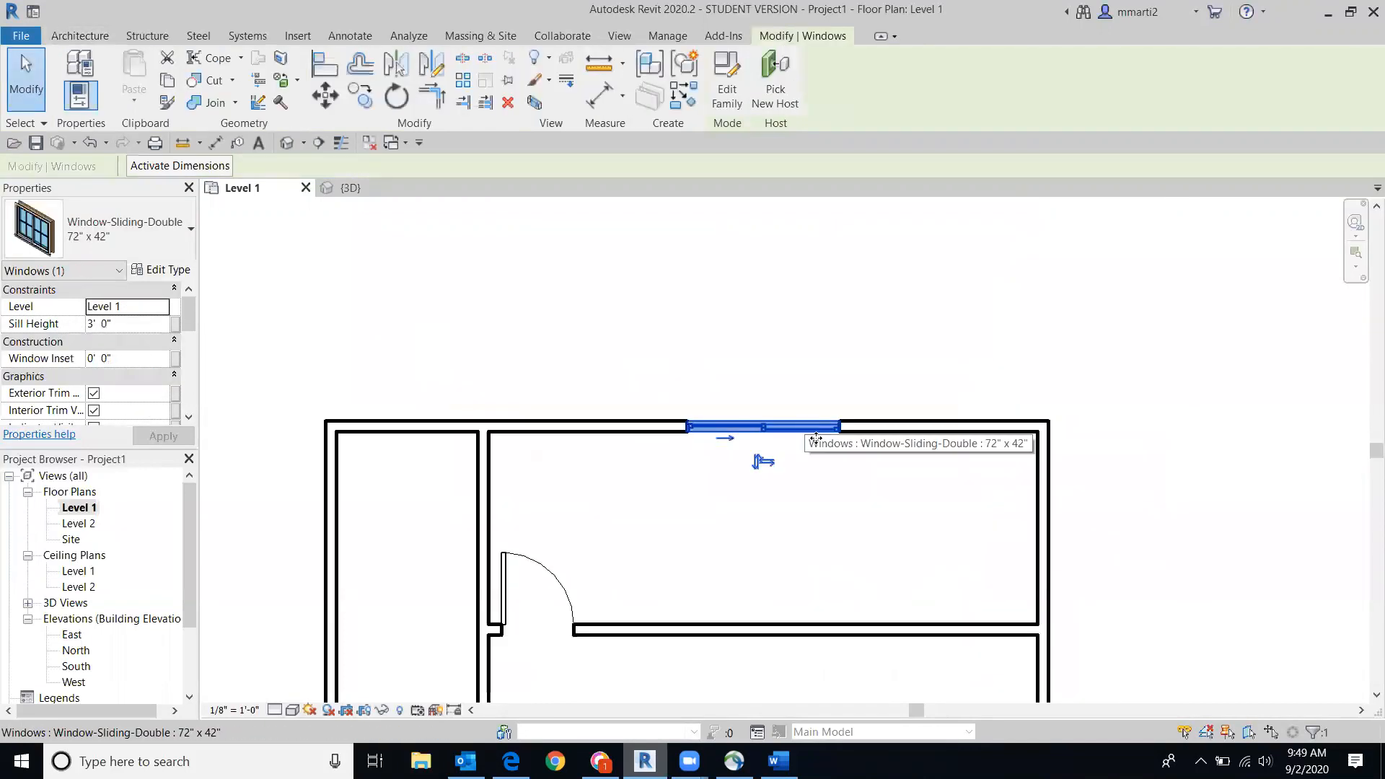
{"action": "left_click", "coordinate": [758, 465]}
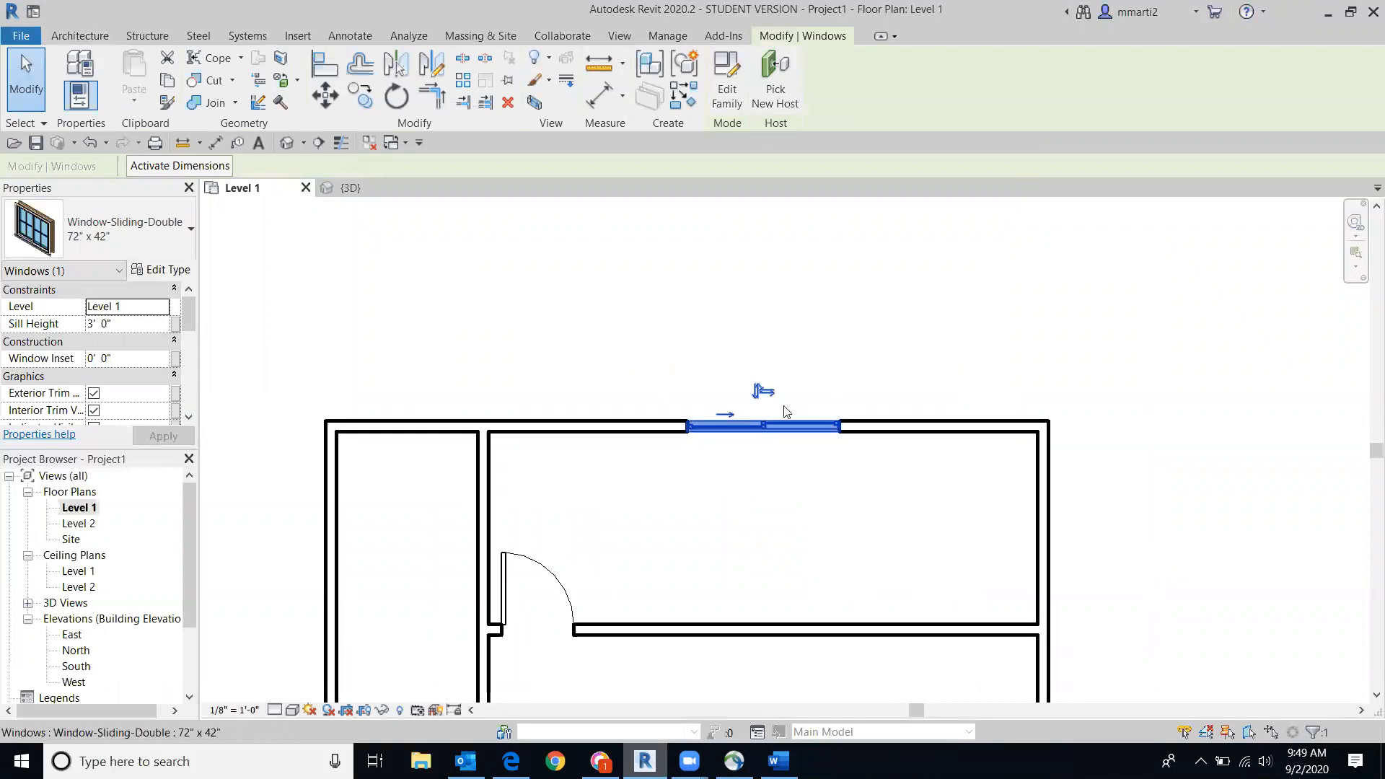
{"action": "left_click", "coordinate": [765, 394]}
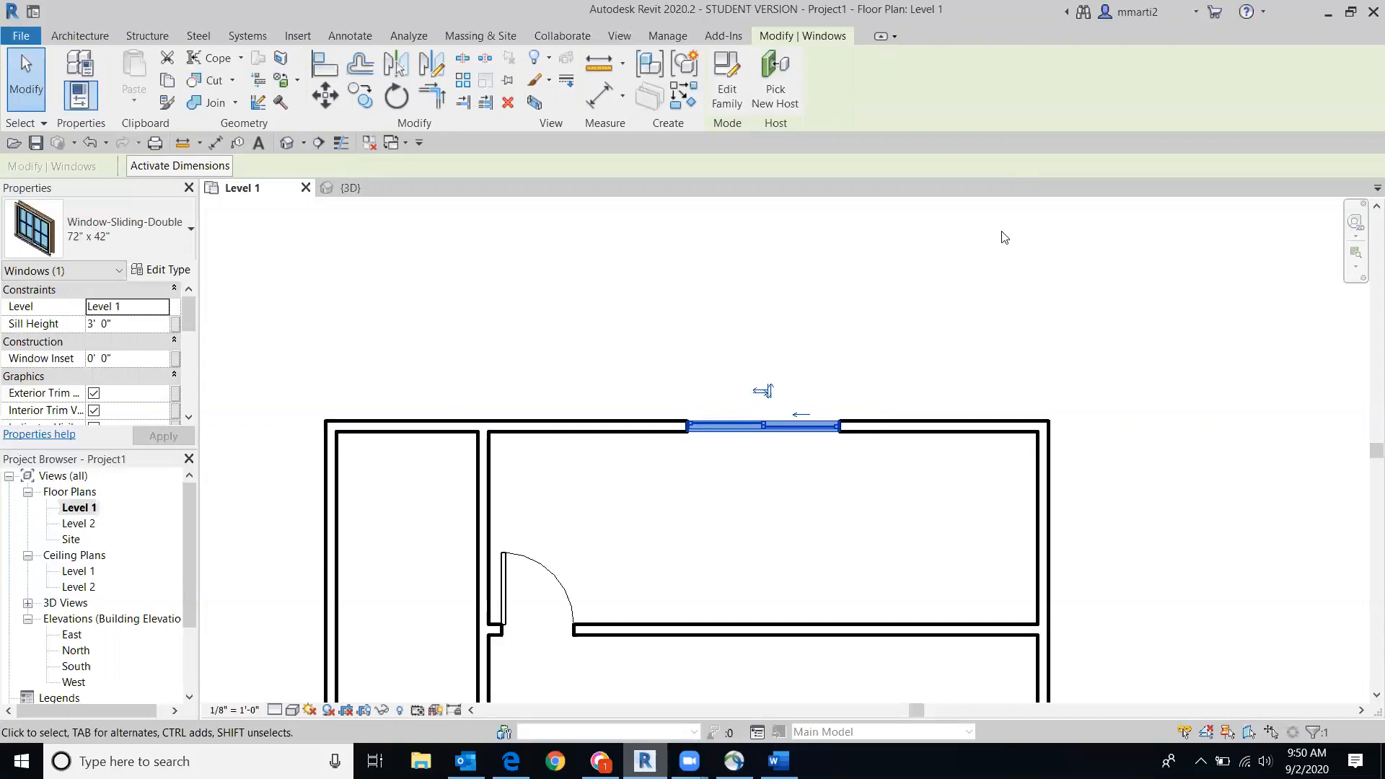
{"action": "left_click", "coordinate": [725, 522]}
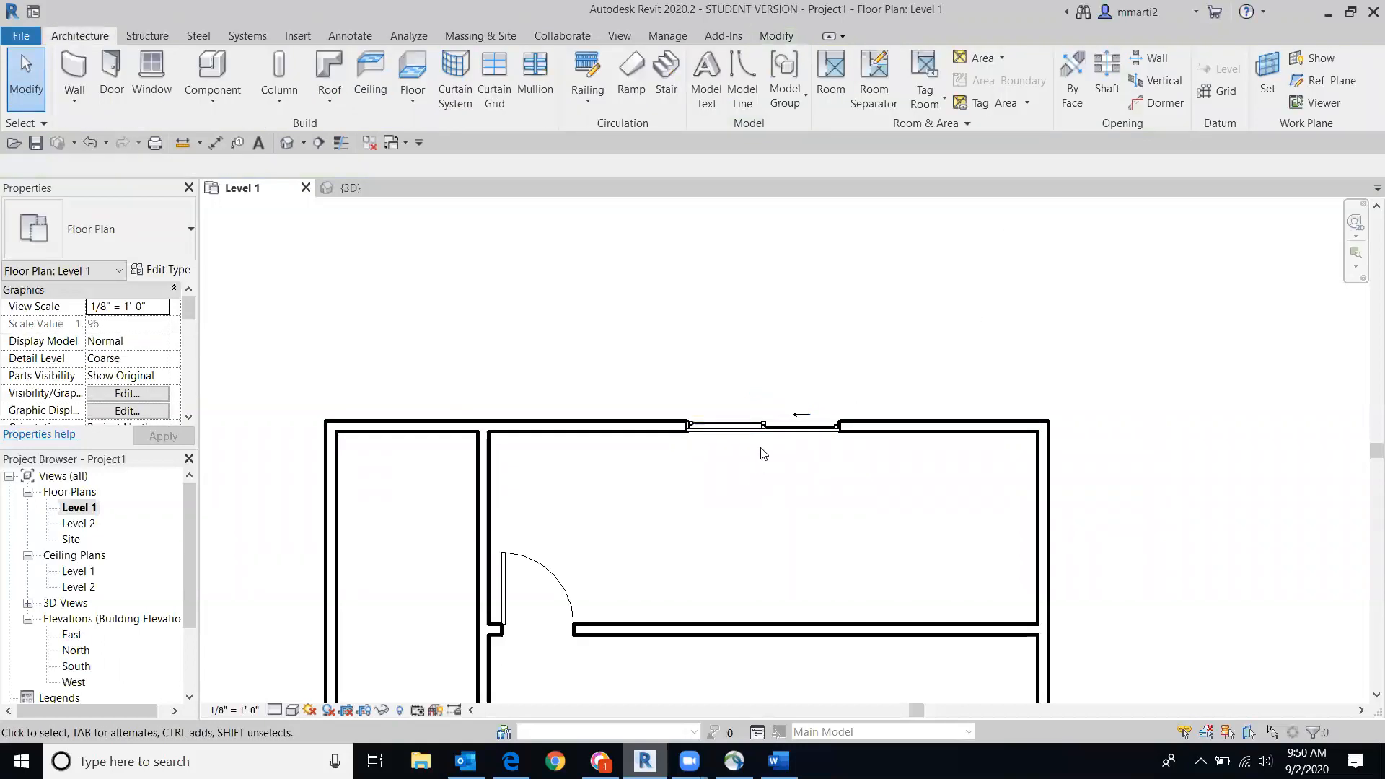
Step: Reverse the sliding direction of the upper wall's window once more
{"action": "left_click", "coordinate": [768, 428]}
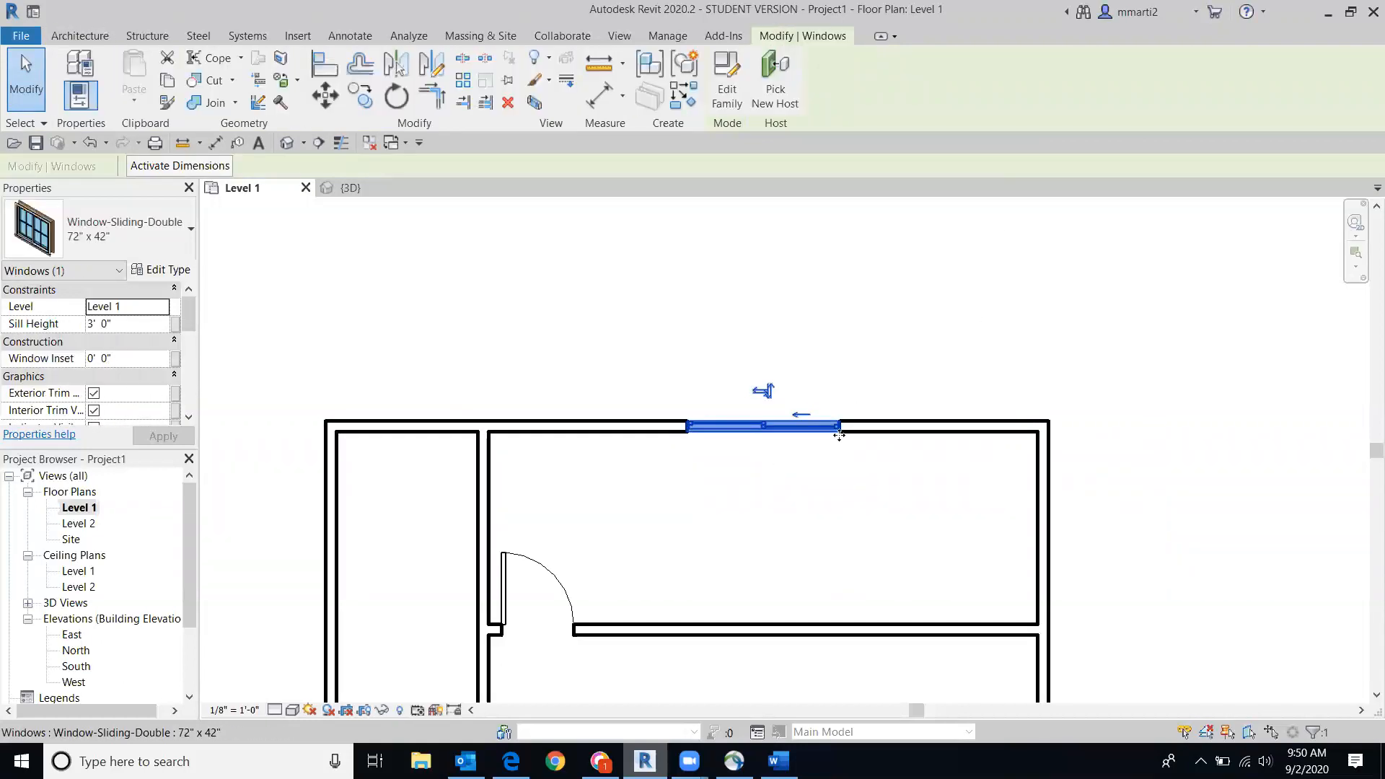
{"action": "left_click", "coordinate": [758, 394]}
{"action": "left_click", "coordinate": [928, 307]}
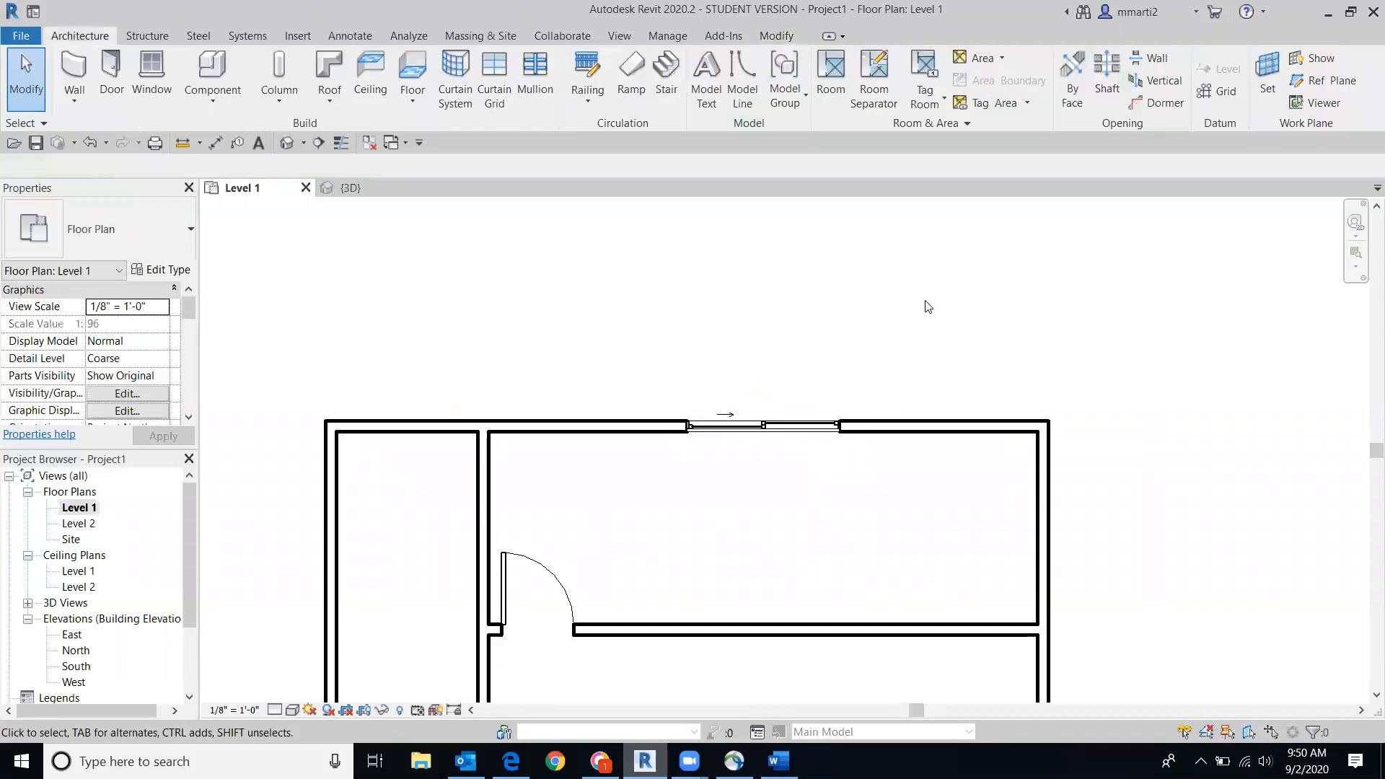
Step: Change the upper exterior wall's sliding window to the Fixed 36" x 48" type
{"action": "left_click", "coordinate": [768, 425]}
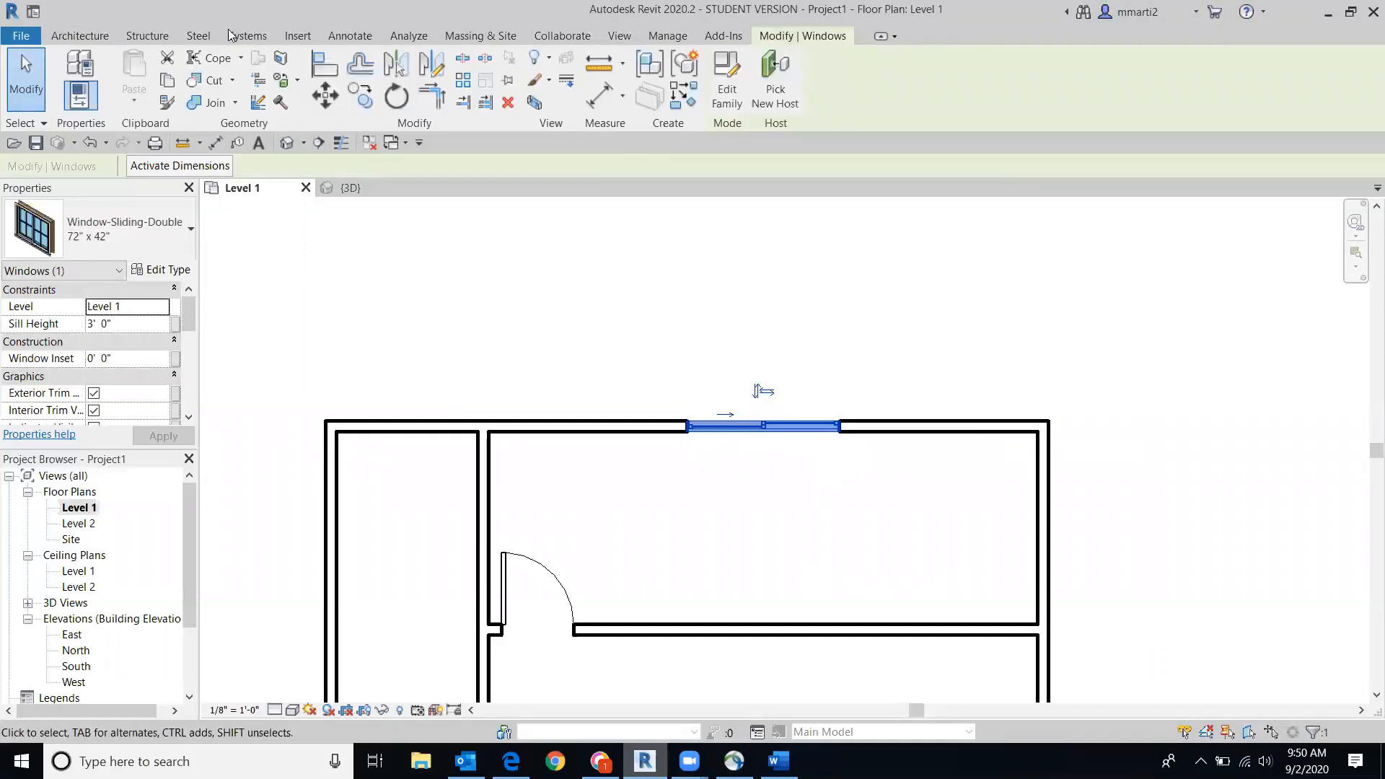
{"action": "left_click", "coordinate": [165, 229]}
{"action": "left_click_drag", "start_coordinate": [187, 386], "coordinate": [186, 292]}
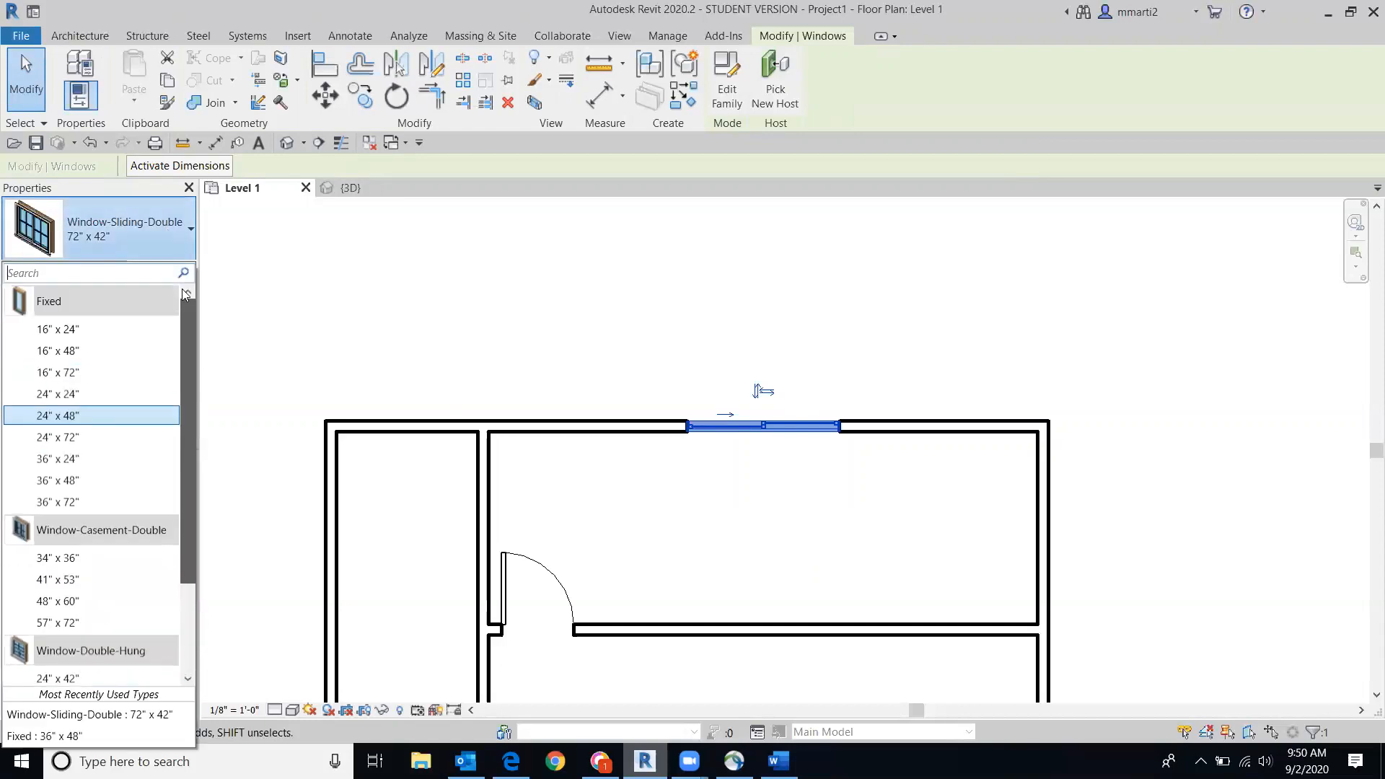
{"action": "left_click", "coordinate": [56, 481]}
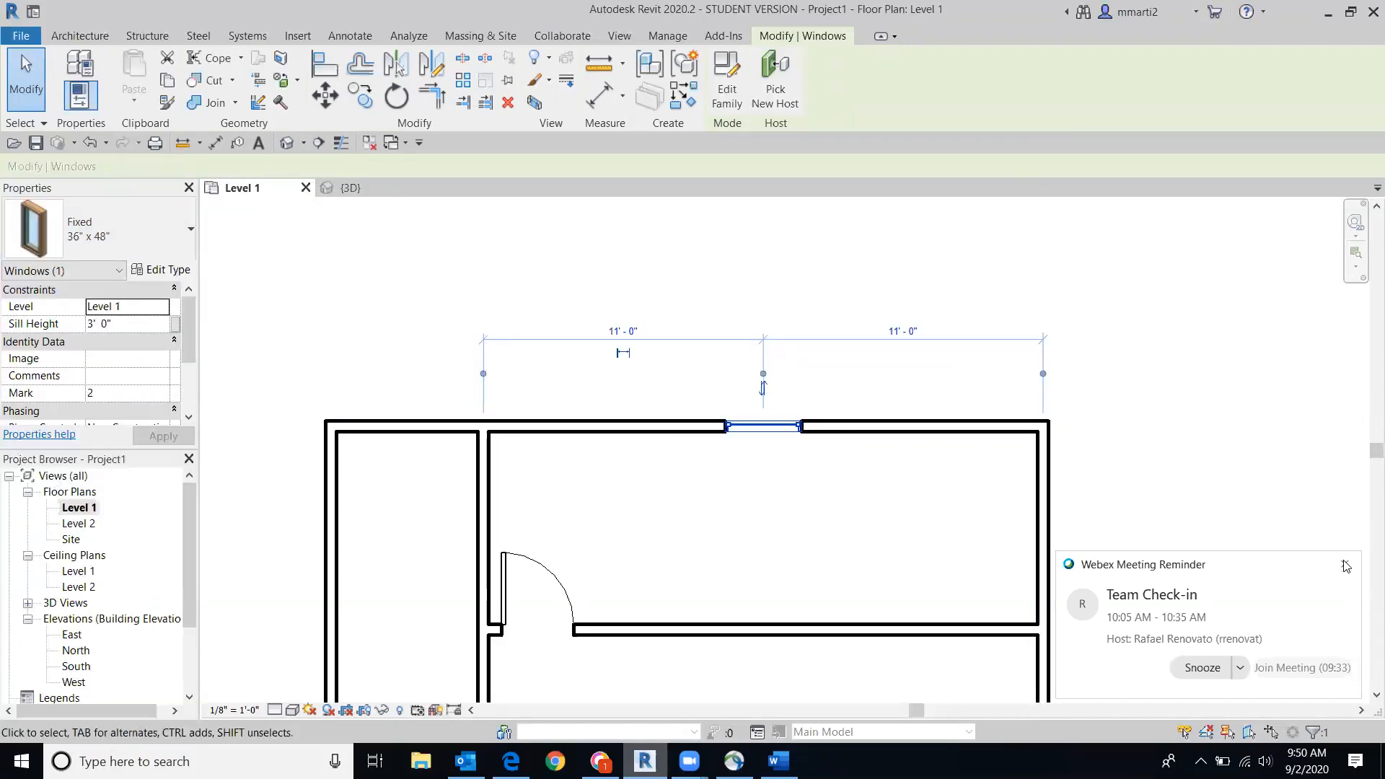
Step: Dismiss the meeting reminder and set the upper wall's fixed window 9' from its right edge to the right exterior wall's inner face
{"action": "left_click", "coordinate": [1345, 565]}
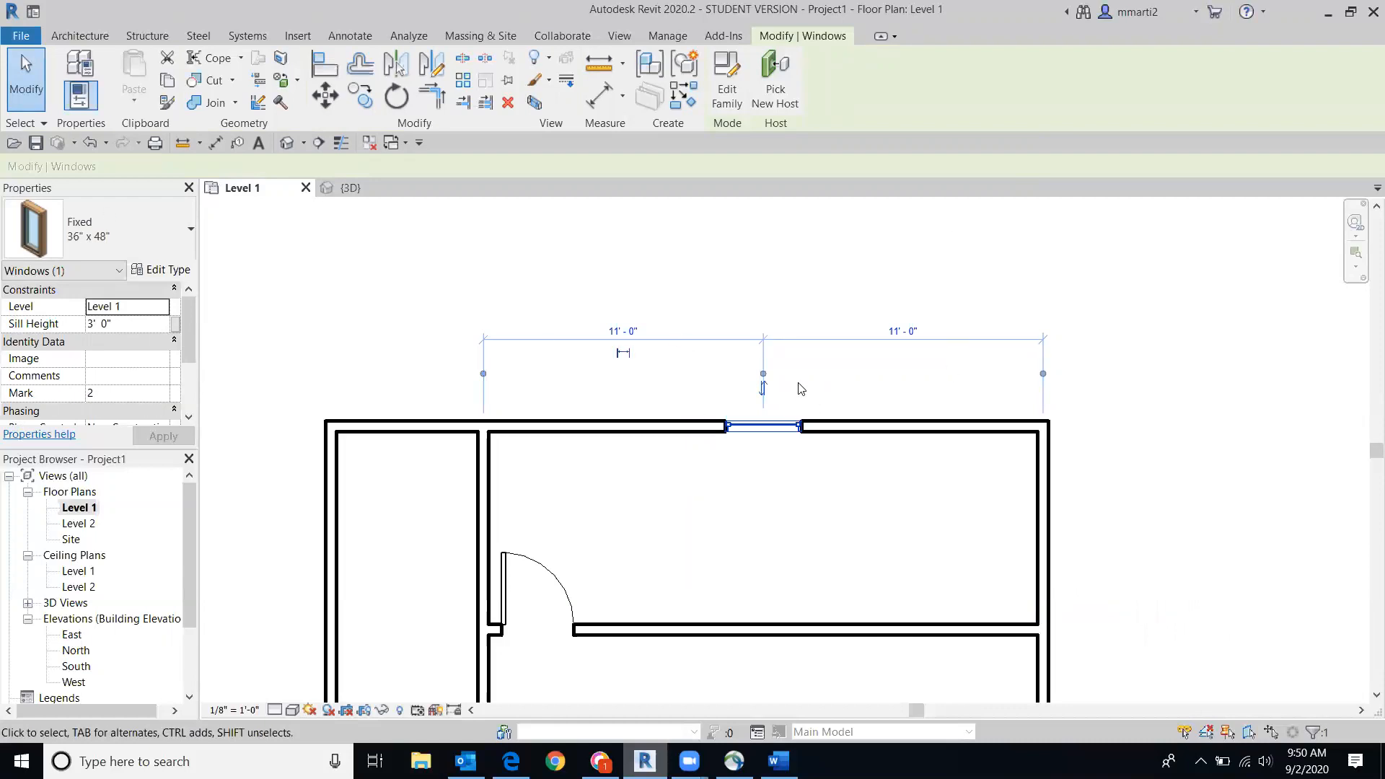
{"action": "left_click_drag", "start_coordinate": [1043, 373], "coordinate": [1038, 373]}
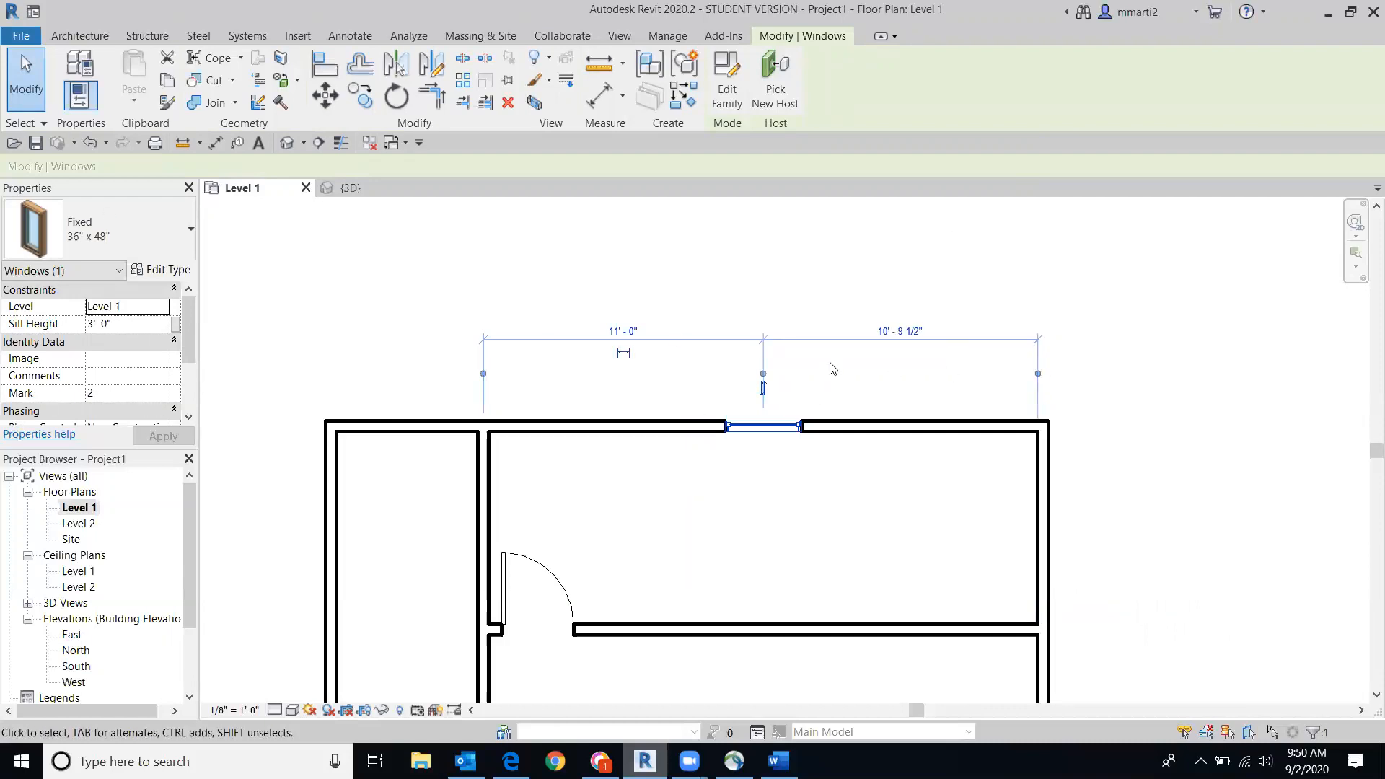
{"action": "left_click", "coordinate": [765, 373]}
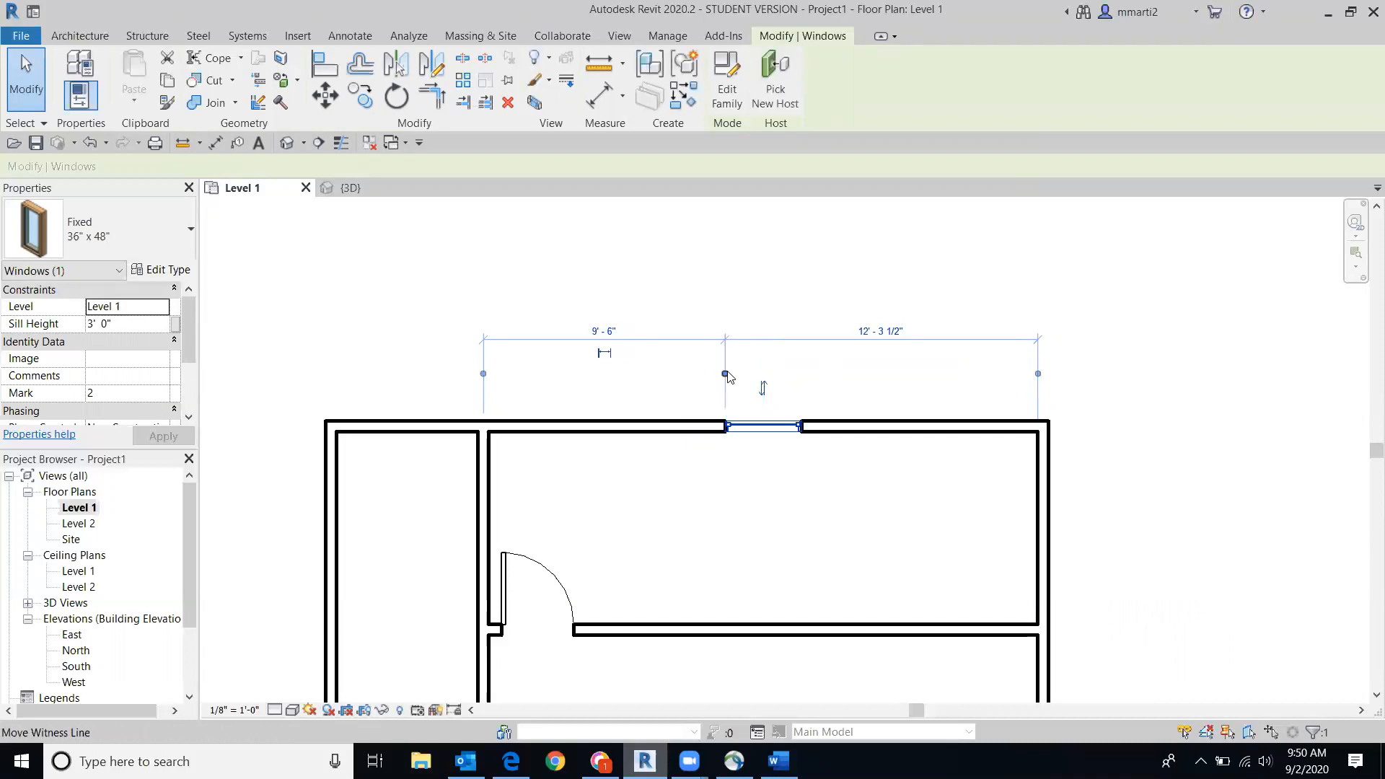
{"action": "left_click", "coordinate": [727, 374]}
{"action": "left_click", "coordinate": [919, 332]}
{"action": "type", "text": "9"}
{"action": "key", "text": "Return"}
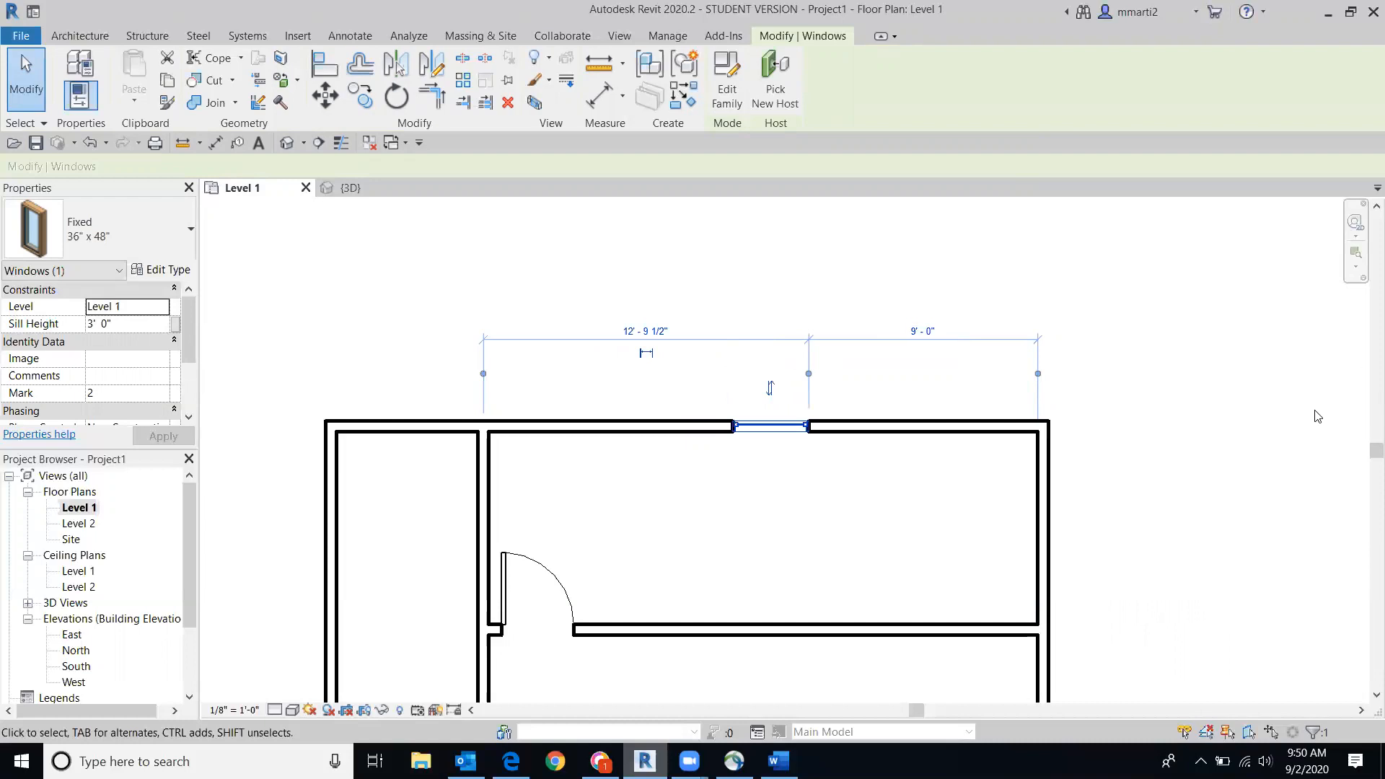
{"action": "left_click", "coordinate": [1317, 417]}
{"action": "scroll", "coordinate": [1260, 480], "scroll_direction": "down", "scroll_amount": 1}
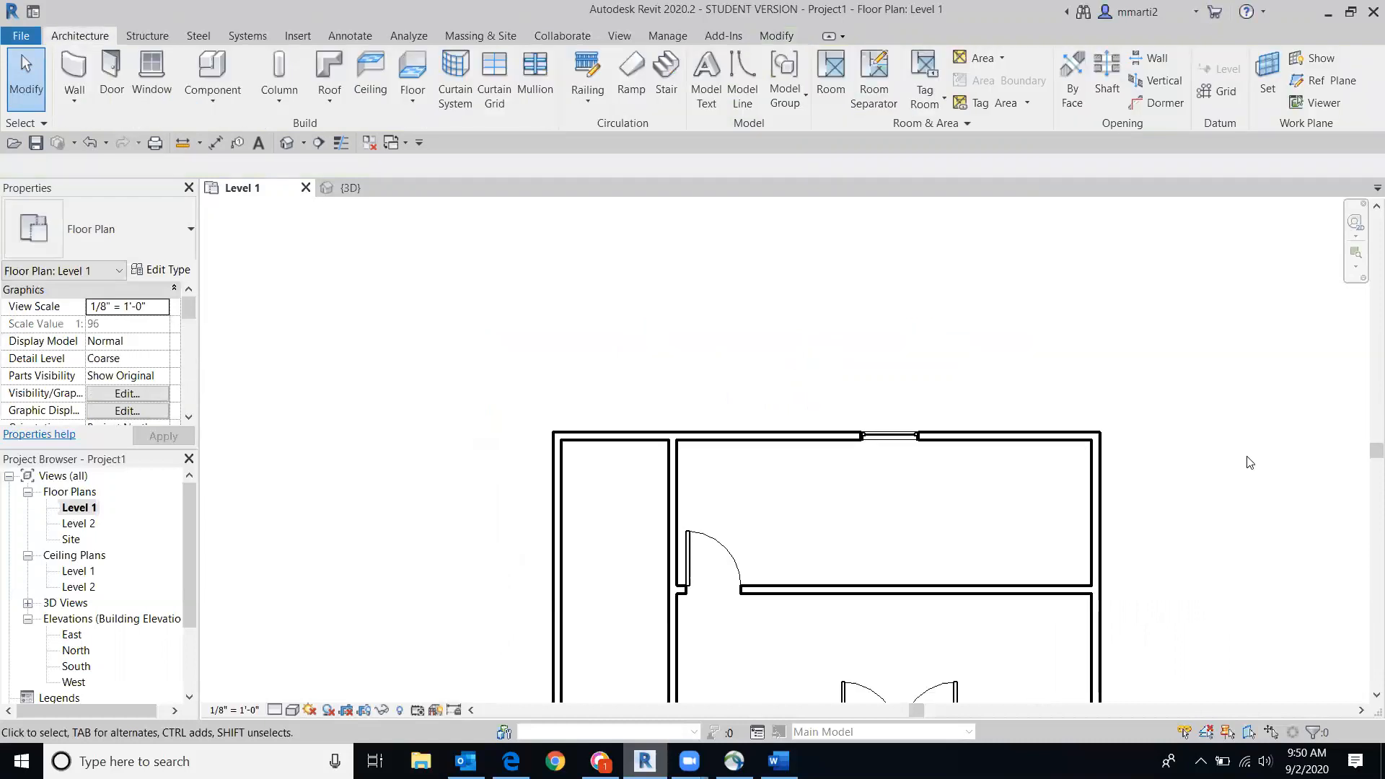
{"action": "scroll", "coordinate": [1249, 463], "scroll_direction": "up", "scroll_amount": 1}
{"action": "middle_click_drag", "start_coordinate": [1117, 397], "coordinate": [1063, 257]}
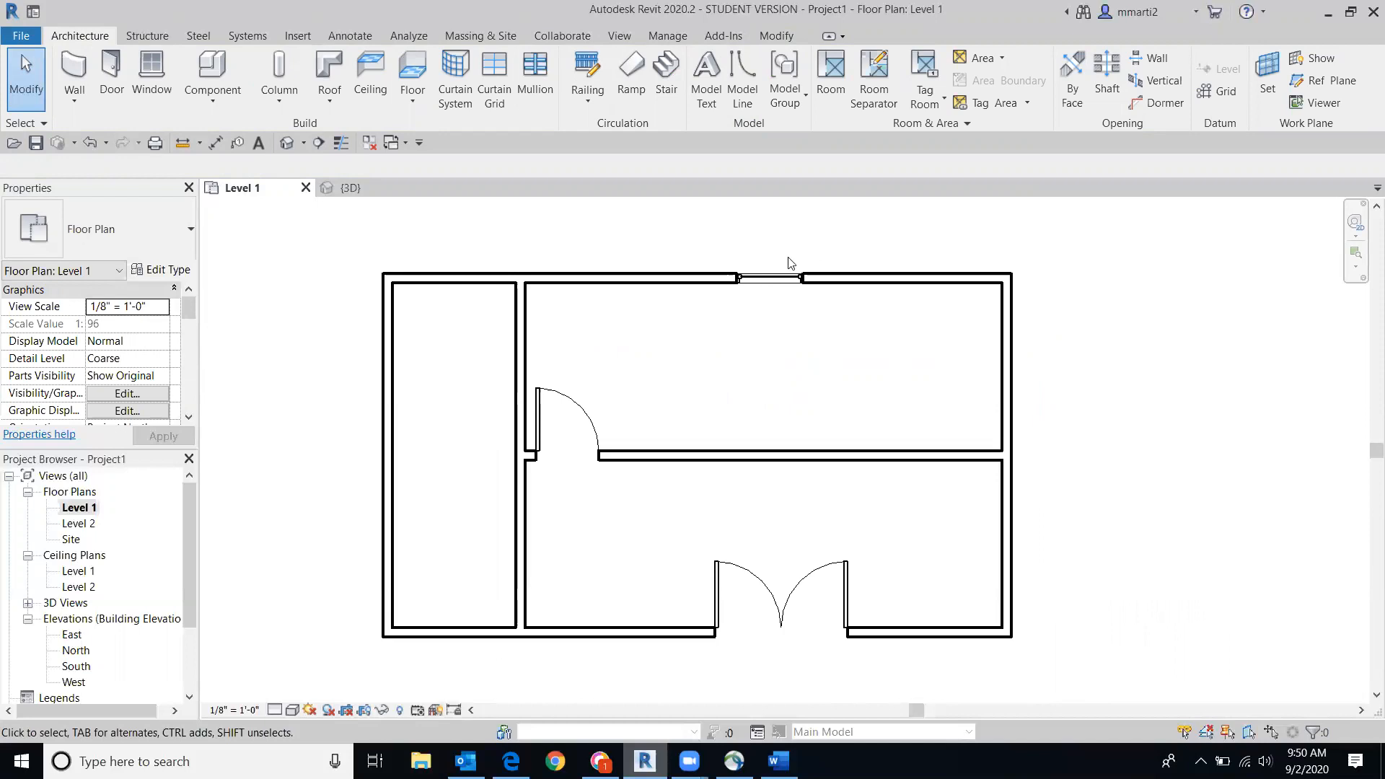
{"action": "left_click", "coordinate": [771, 280]}
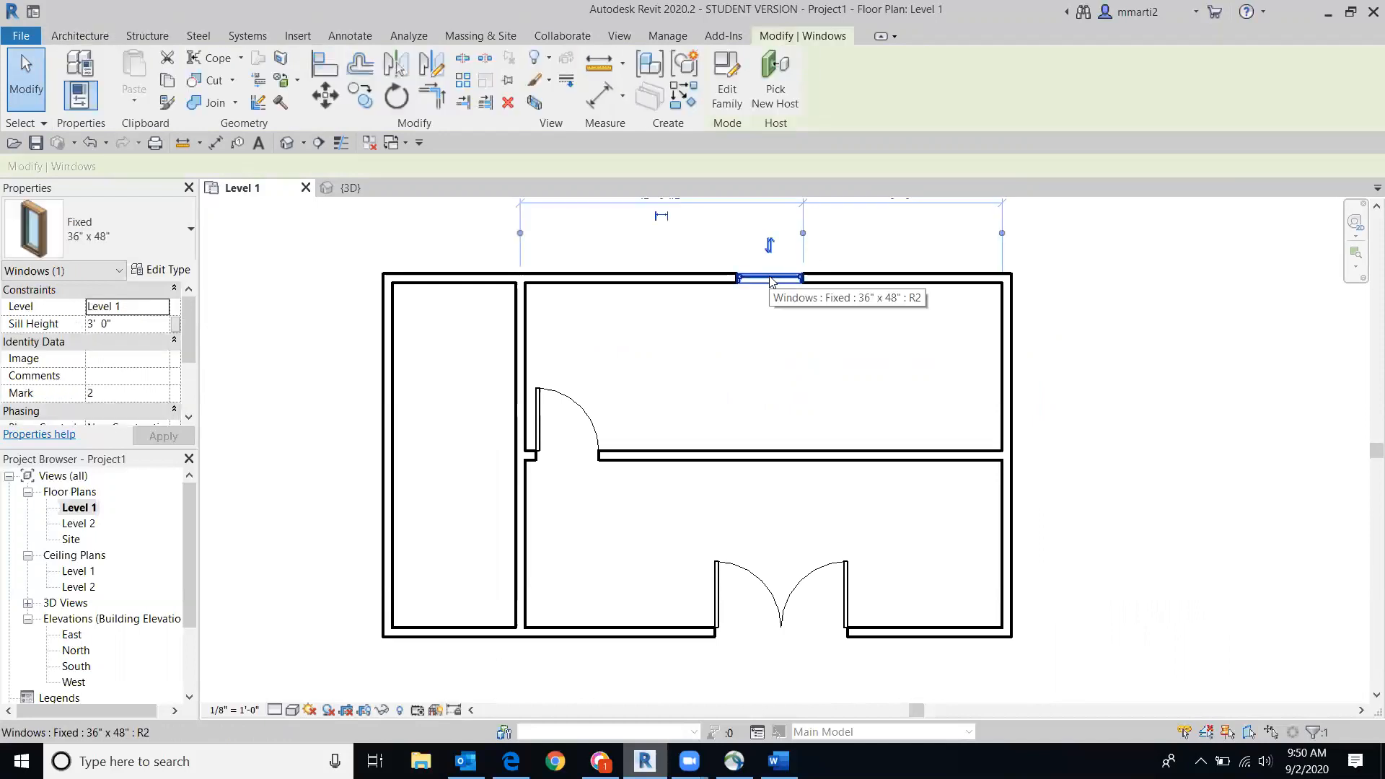
{"action": "scroll", "coordinate": [771, 281], "scroll_direction": "up", "scroll_amount": 1}
{"action": "key", "text": "Escape"}
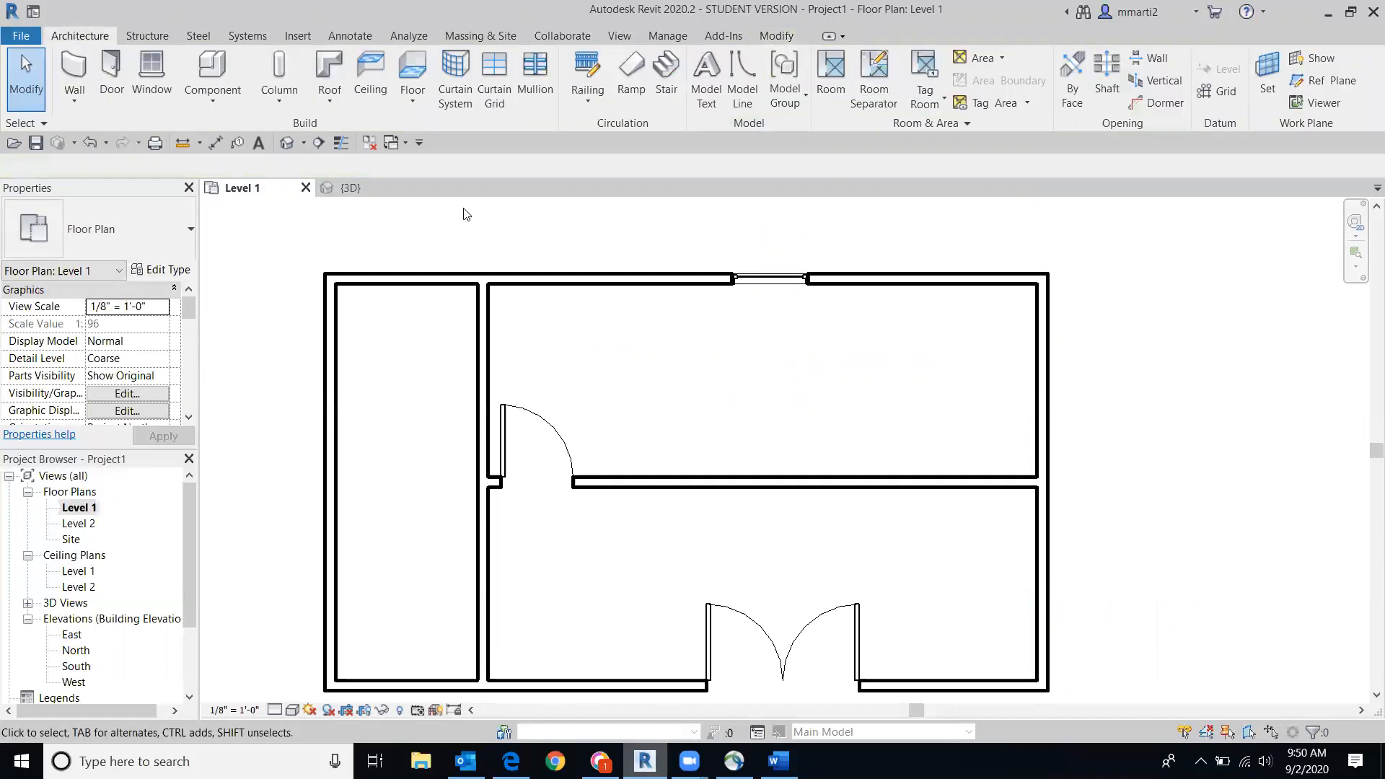
Step: Open the 3D view without saving the project, turn it to the building's back side and examine the fixed window there
{"action": "left_click", "coordinate": [287, 143]}
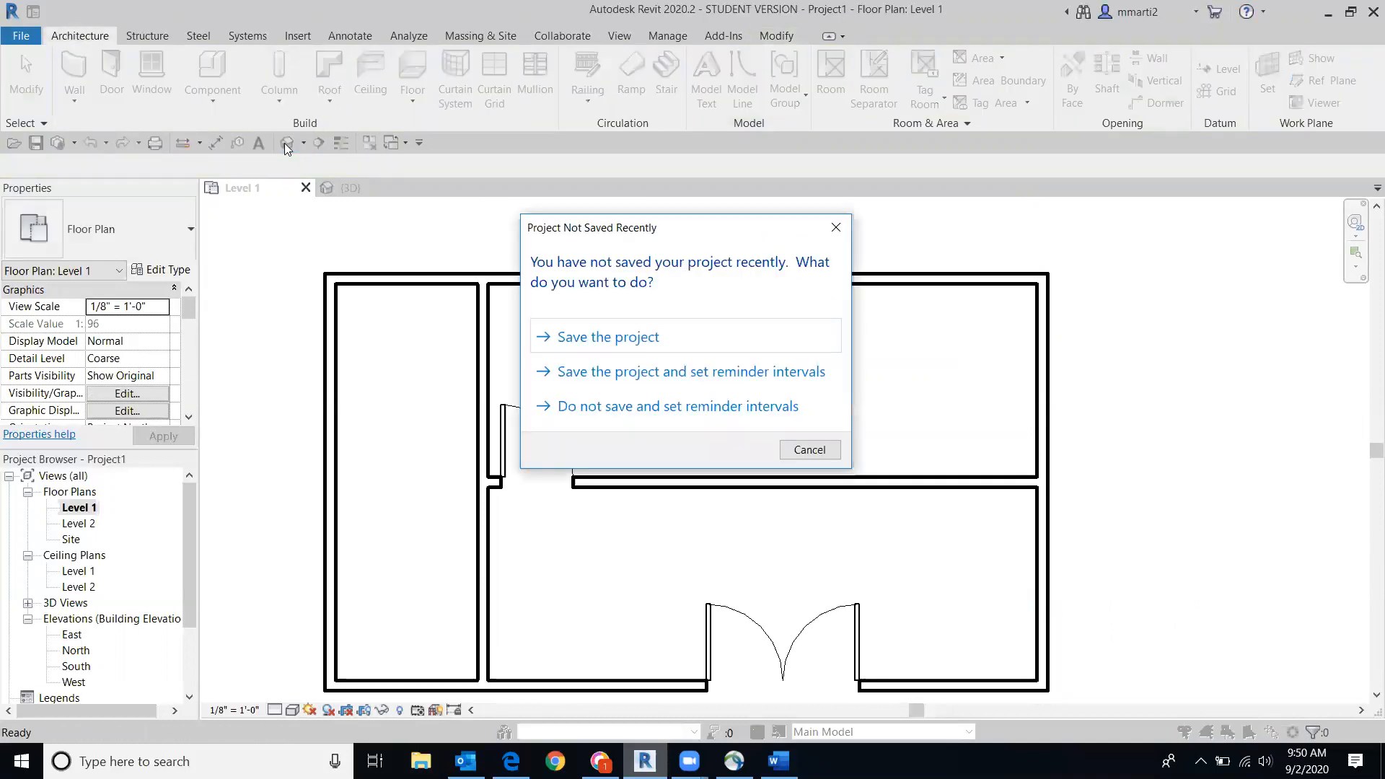
{"action": "left_click", "coordinate": [836, 227]}
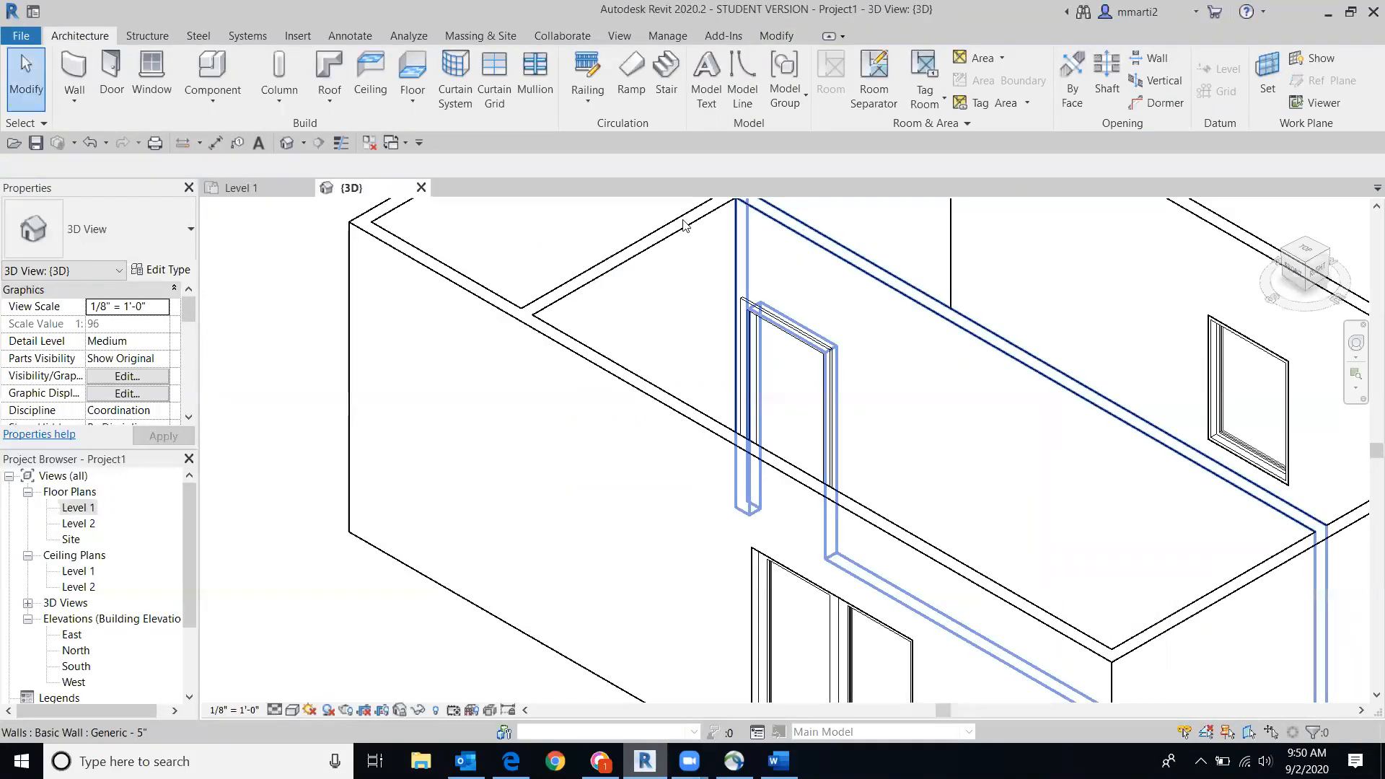
{"action": "left_click", "coordinate": [1324, 253]}
{"action": "left_click", "coordinate": [1320, 254]}
{"action": "scroll", "coordinate": [851, 476], "scroll_direction": "up", "scroll_amount": 3}
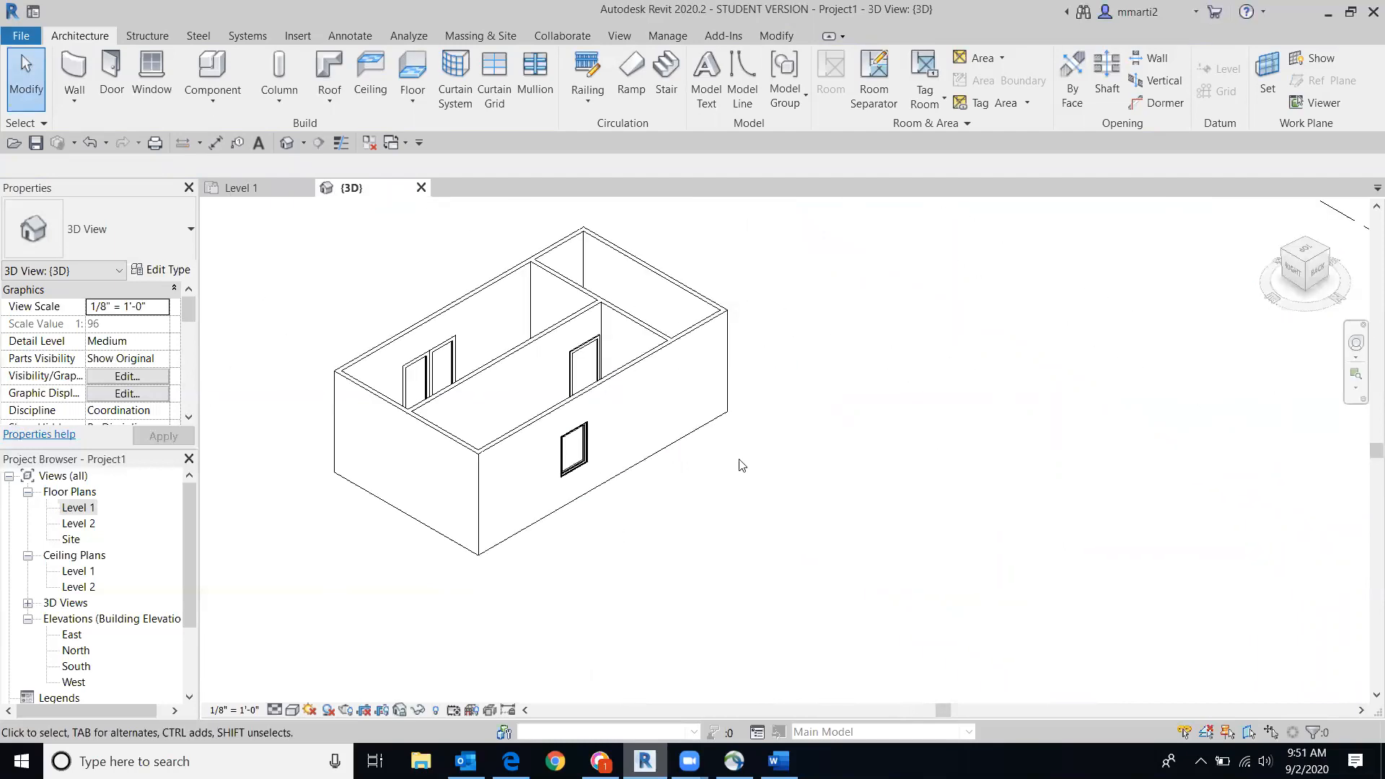
{"action": "left_click", "coordinate": [642, 465]}
{"action": "left_click", "coordinate": [686, 473]}
{"action": "left_click", "coordinate": [583, 467]}
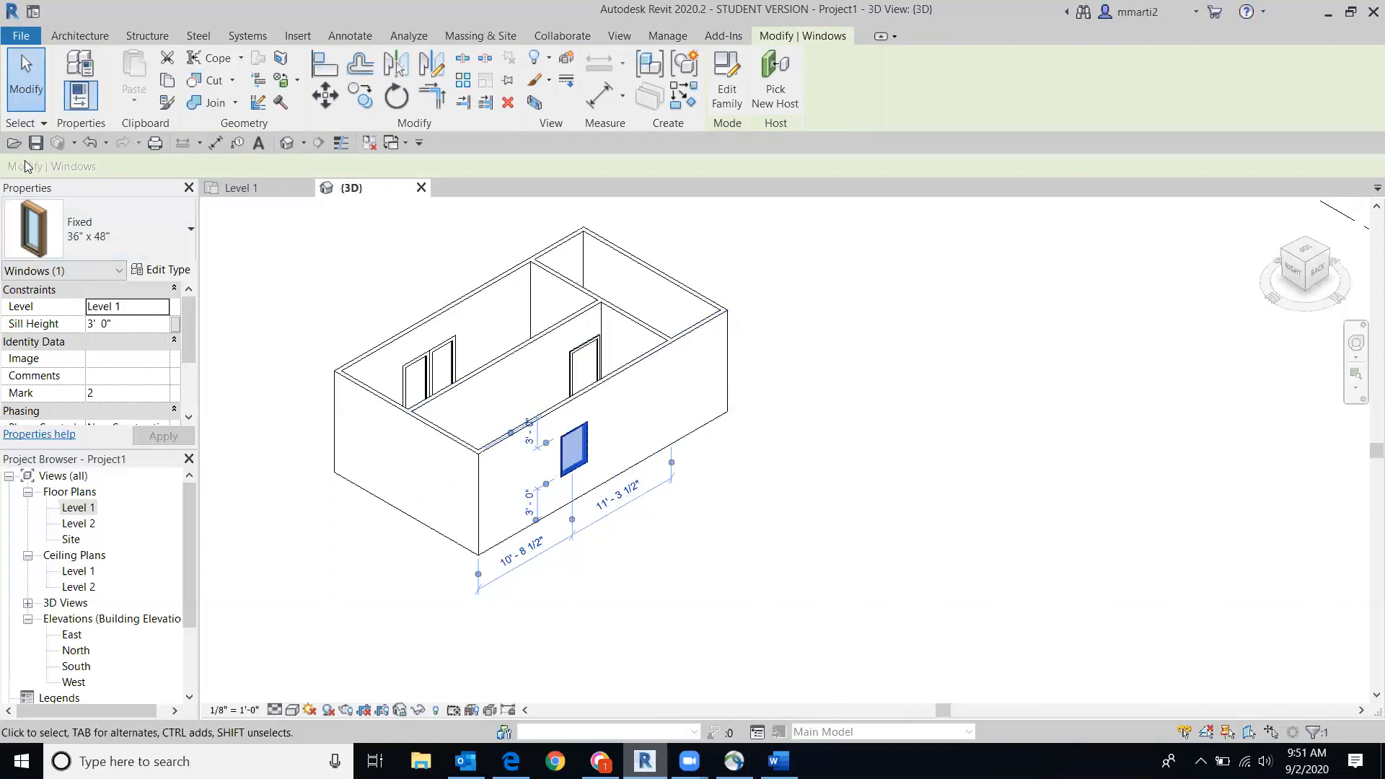
{"action": "left_click", "coordinate": [26, 101]}
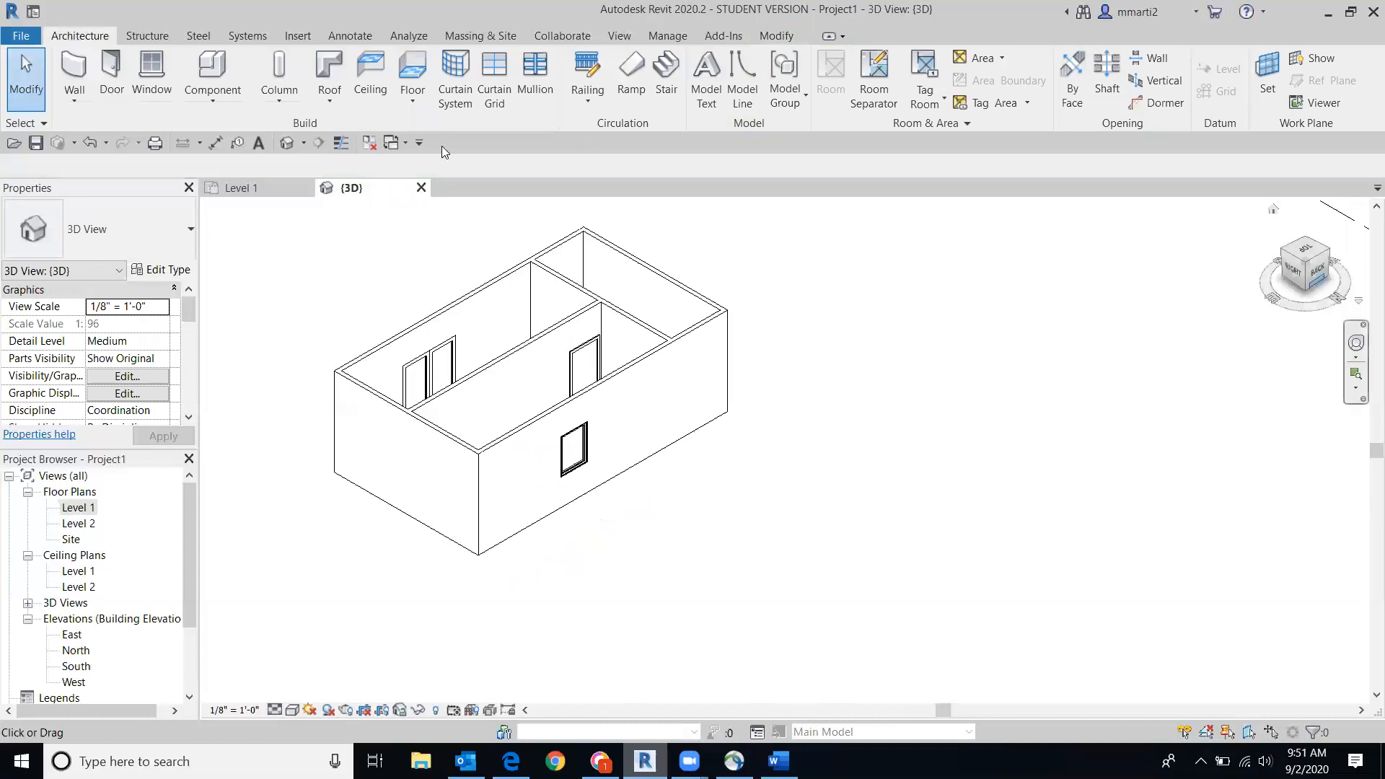
Step: Return to the Level 1 floor plan and start placing a window of the Fixed 24" x 24" type
{"action": "double_click", "coordinate": [83, 508]}
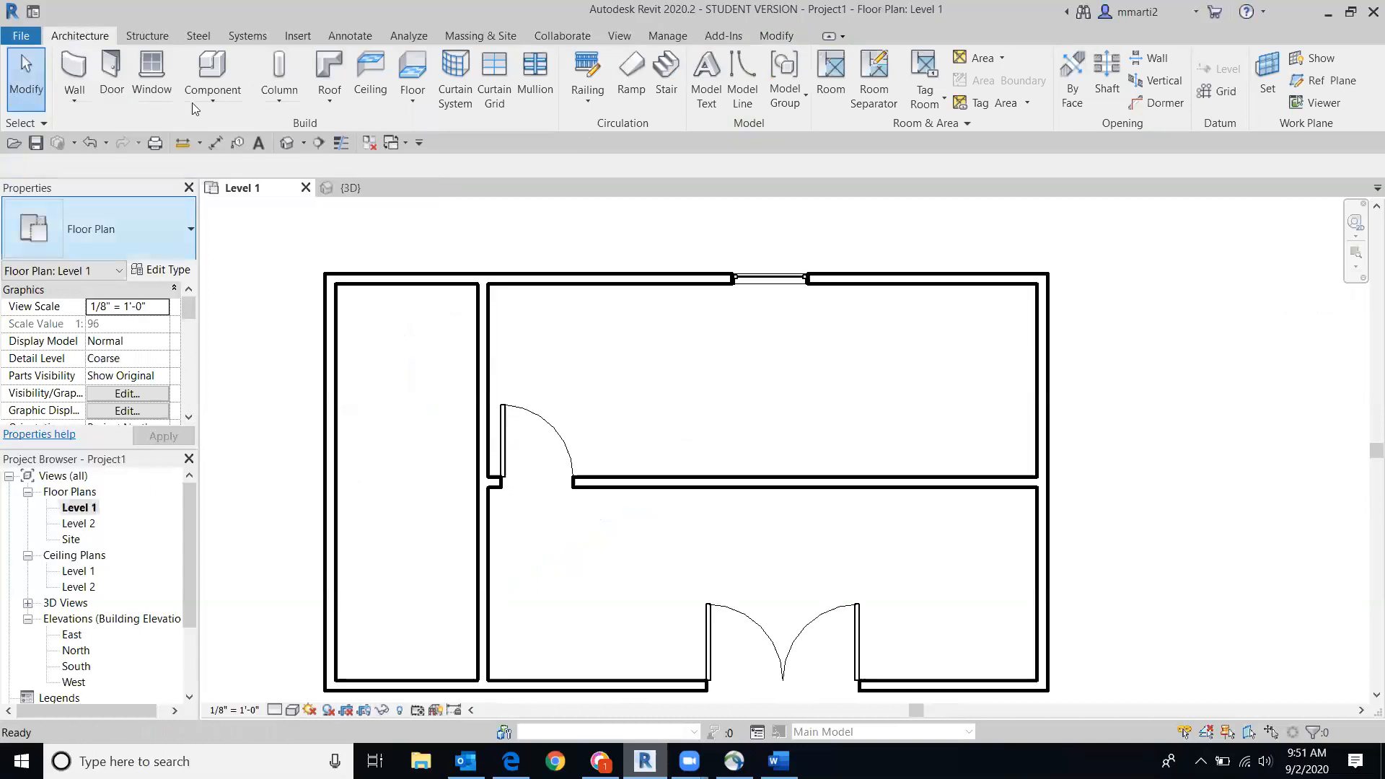
{"action": "left_click", "coordinate": [152, 74]}
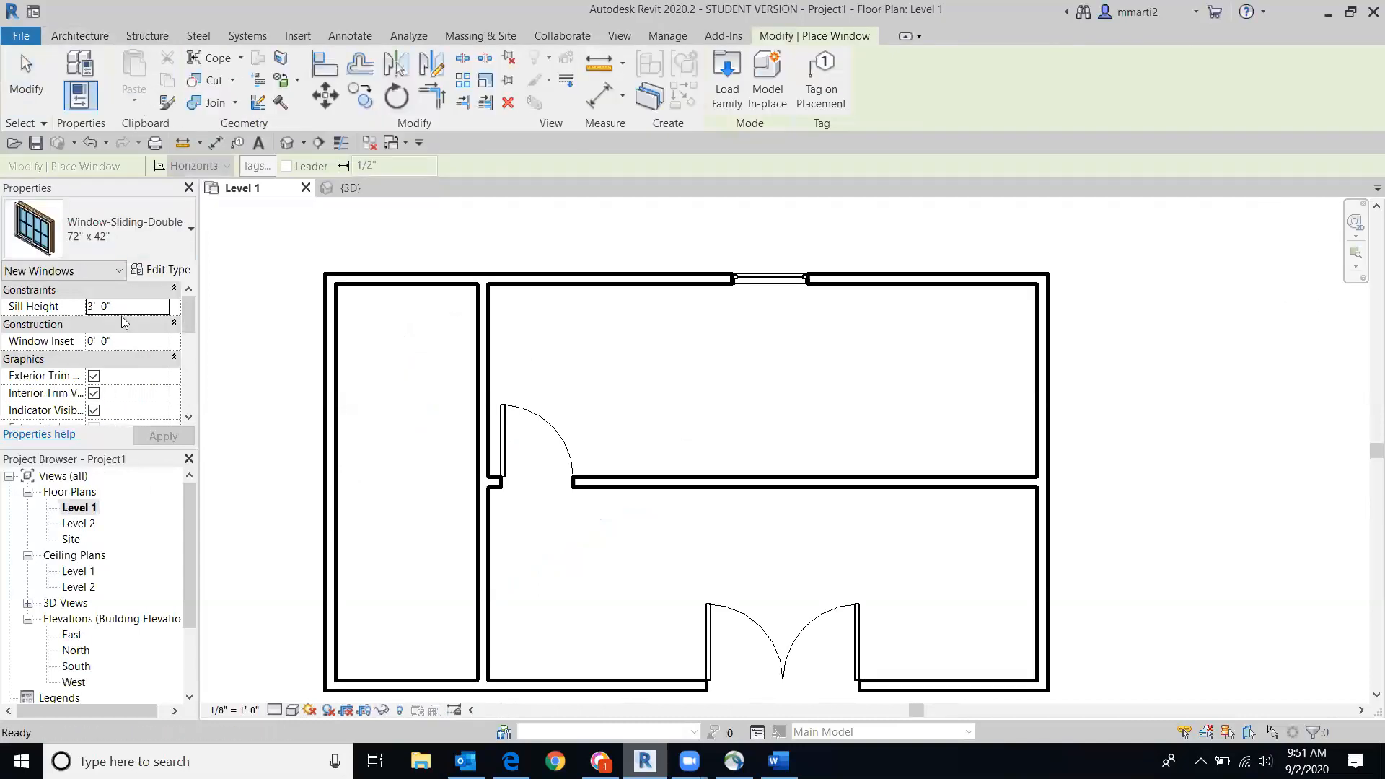
{"action": "left_click", "coordinate": [187, 229]}
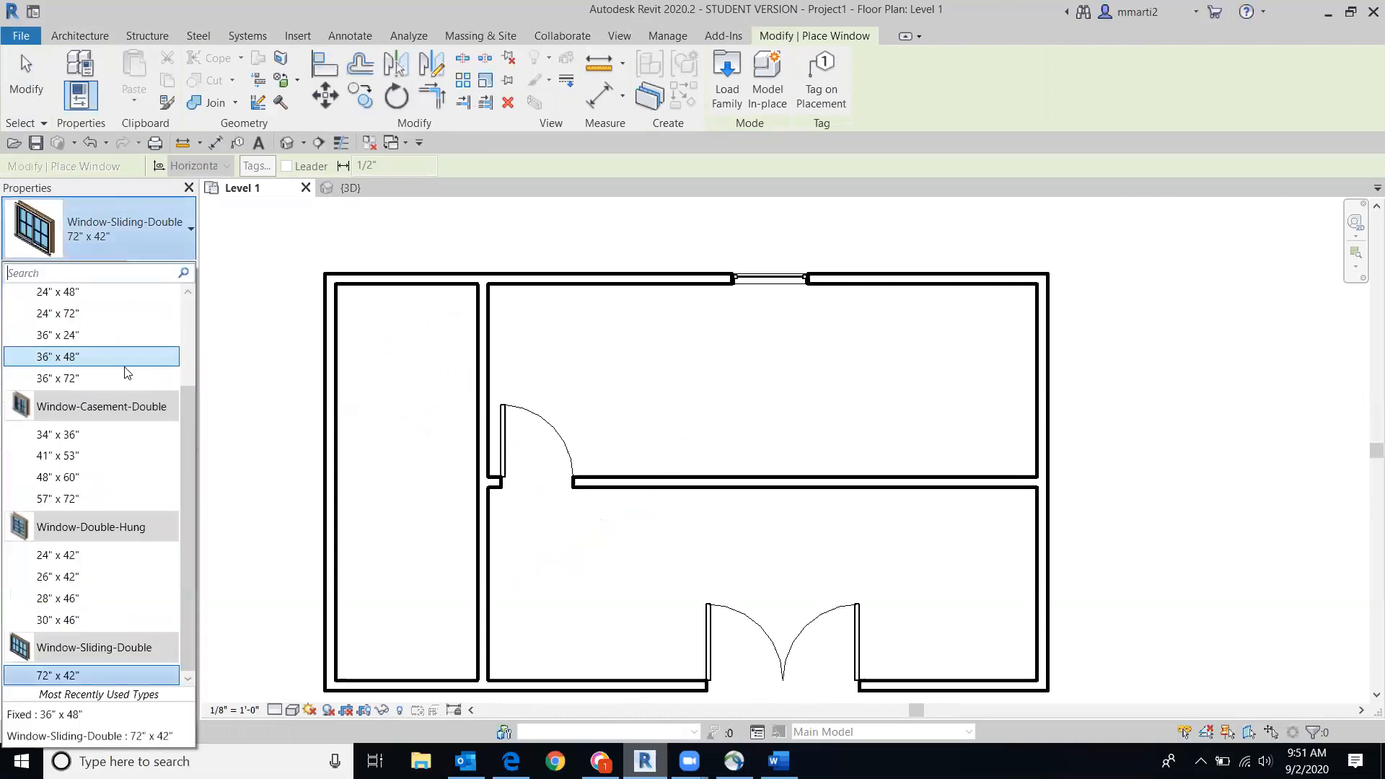
{"action": "left_click_drag", "start_coordinate": [190, 407], "coordinate": [189, 316]}
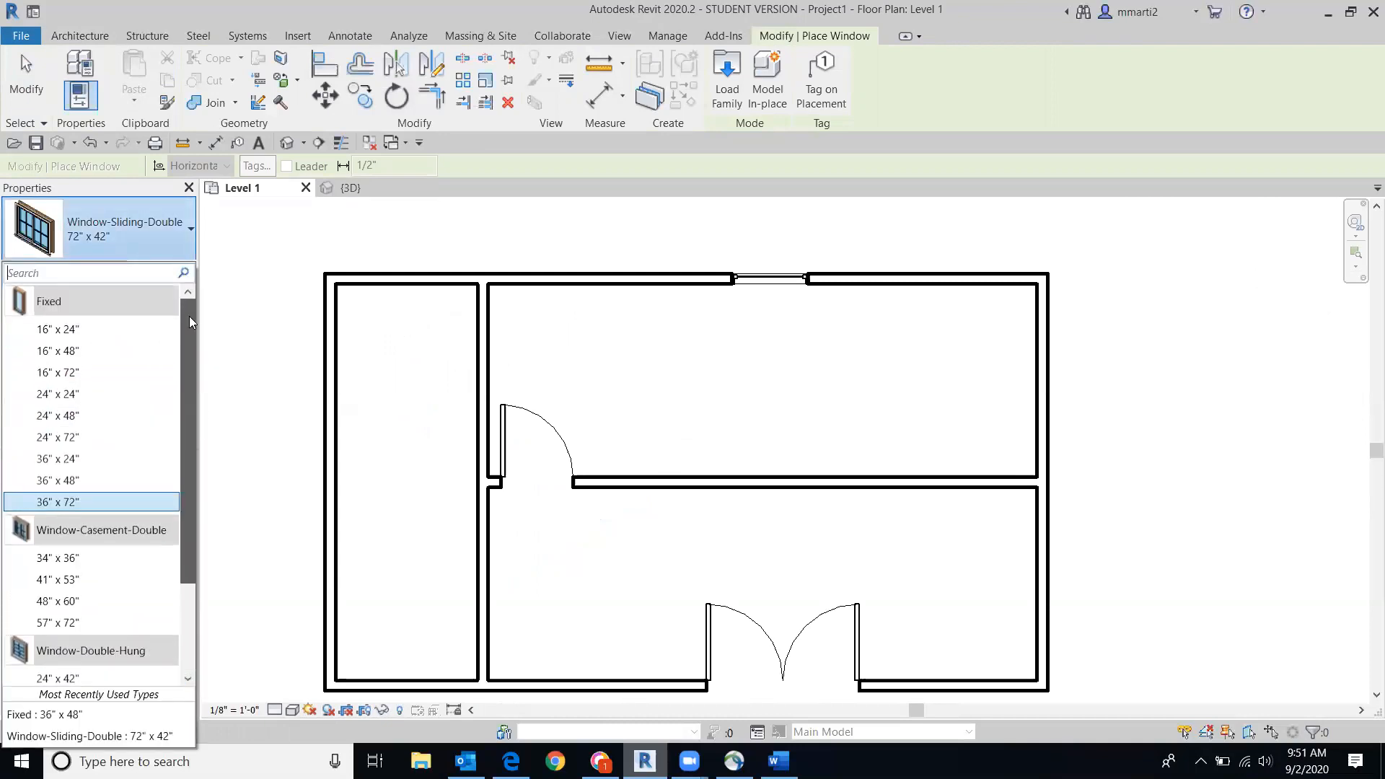
{"action": "left_click", "coordinate": [78, 394]}
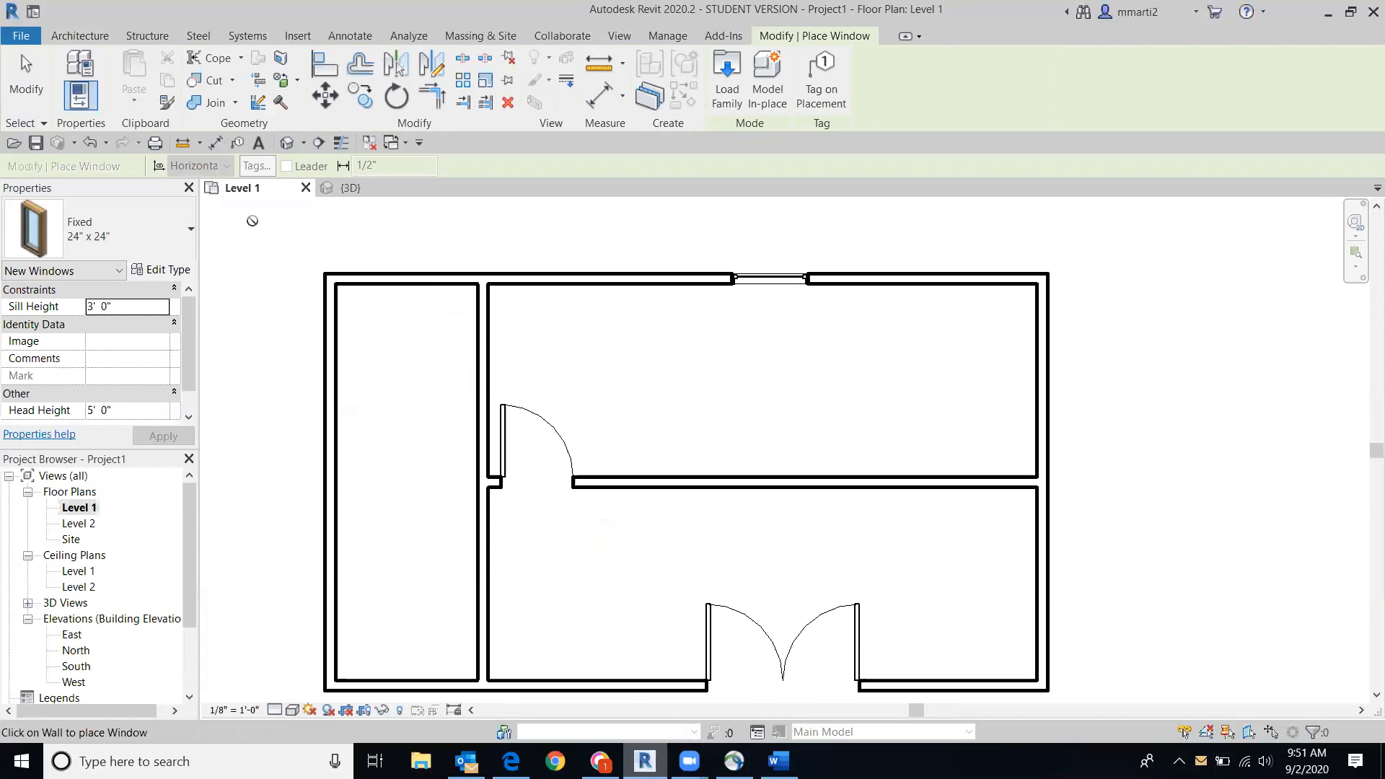
Step: Duplicate the Fixed 24" x 24" window type under the name 24" x 24" MCM
{"action": "left_click", "coordinate": [164, 270]}
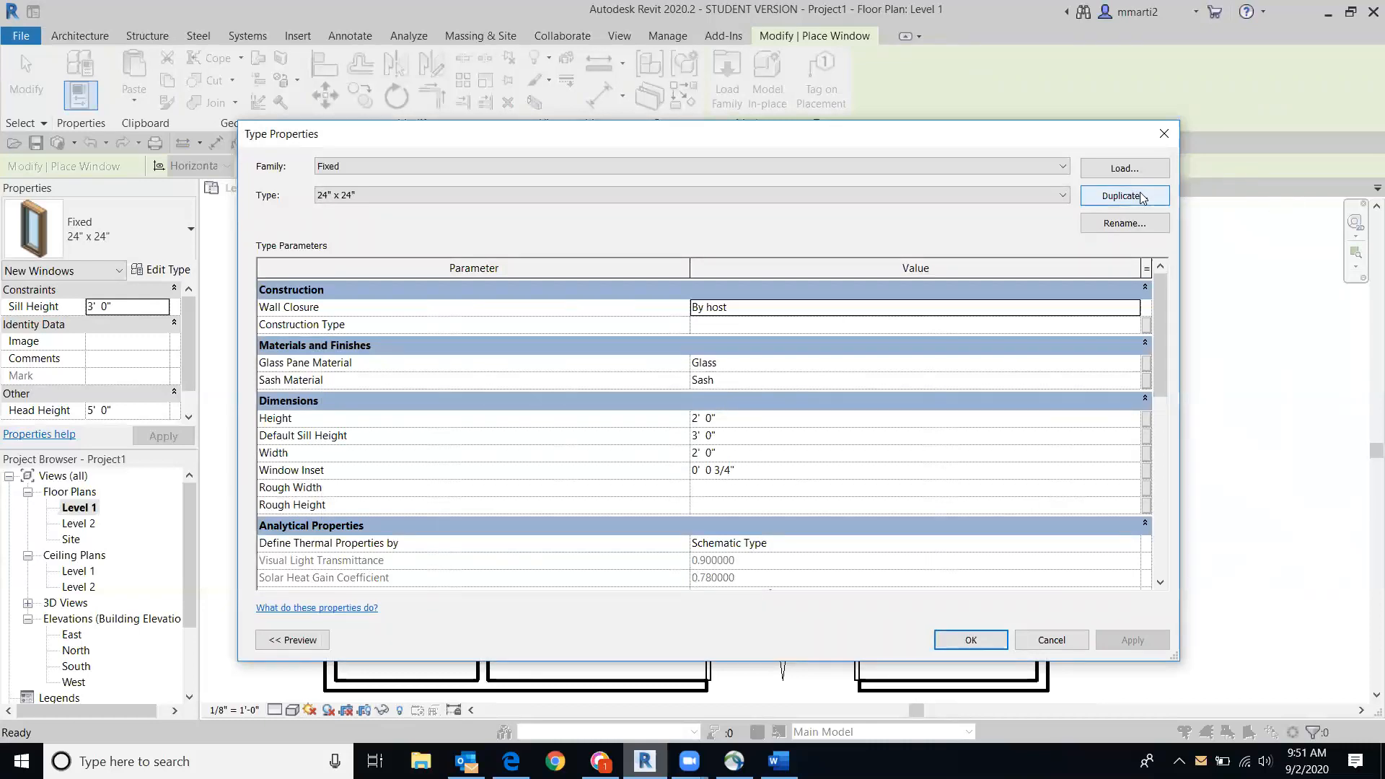
{"action": "left_click", "coordinate": [1141, 195]}
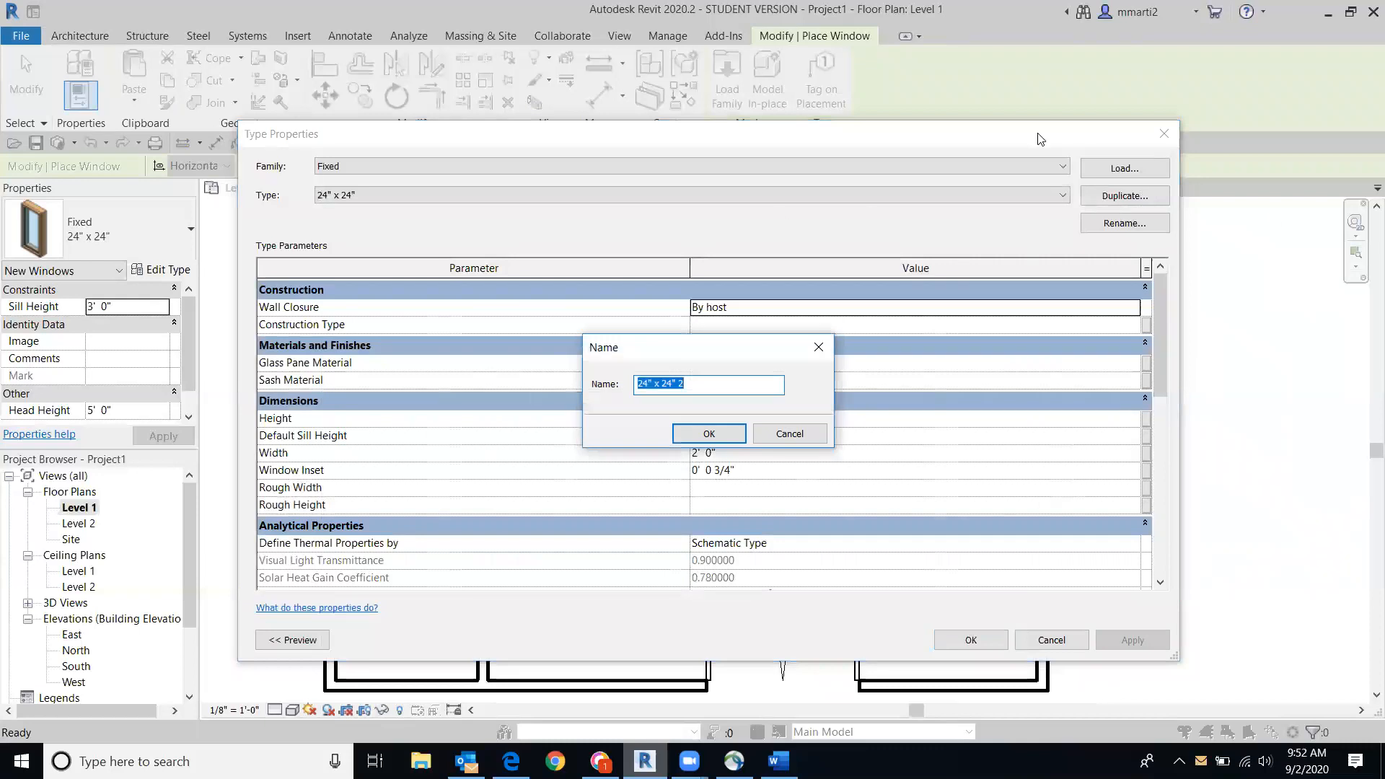
{"action": "left_click", "coordinate": [710, 390]}
{"action": "left_click", "coordinate": [705, 435]}
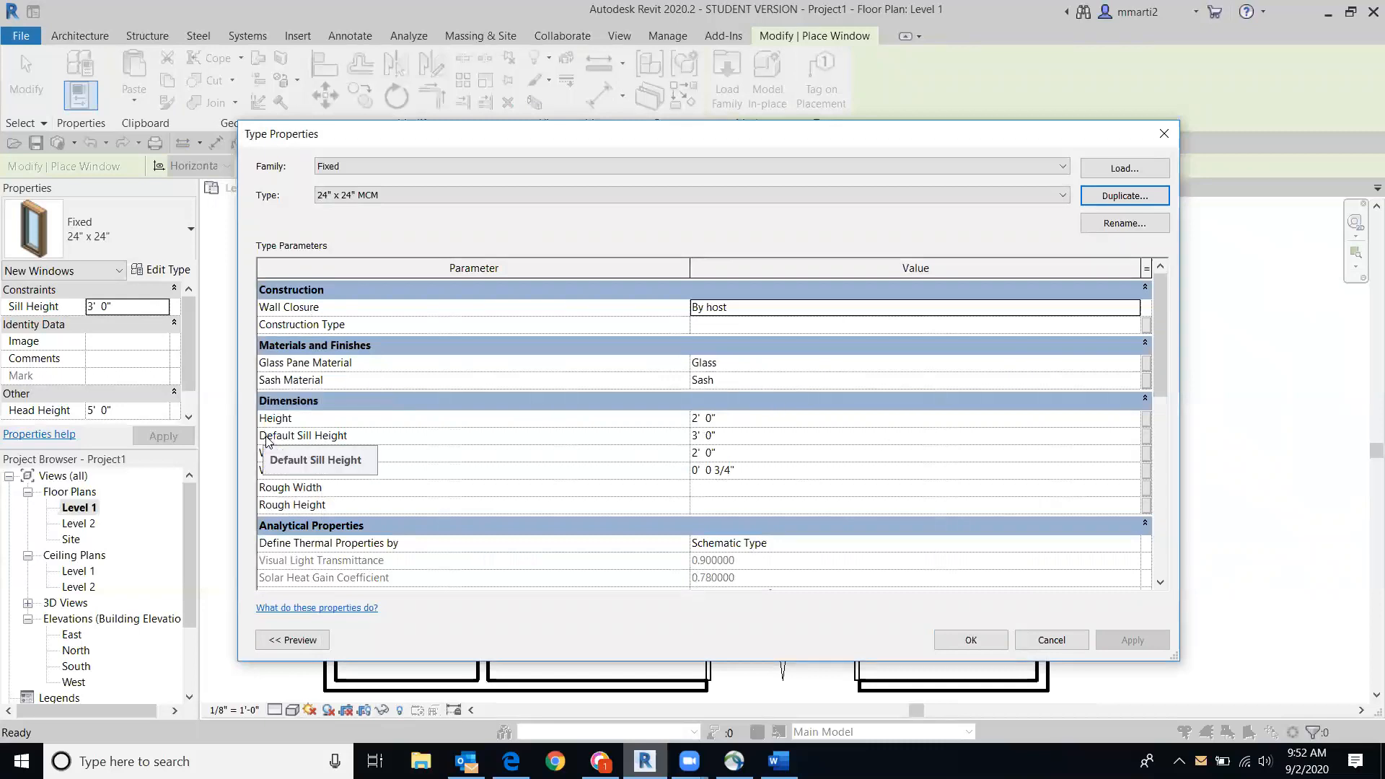
Step: Set the default sill height of the 24" x 24" MCM type to 3' 6" and accept the type properties
{"action": "left_click", "coordinate": [695, 436]}
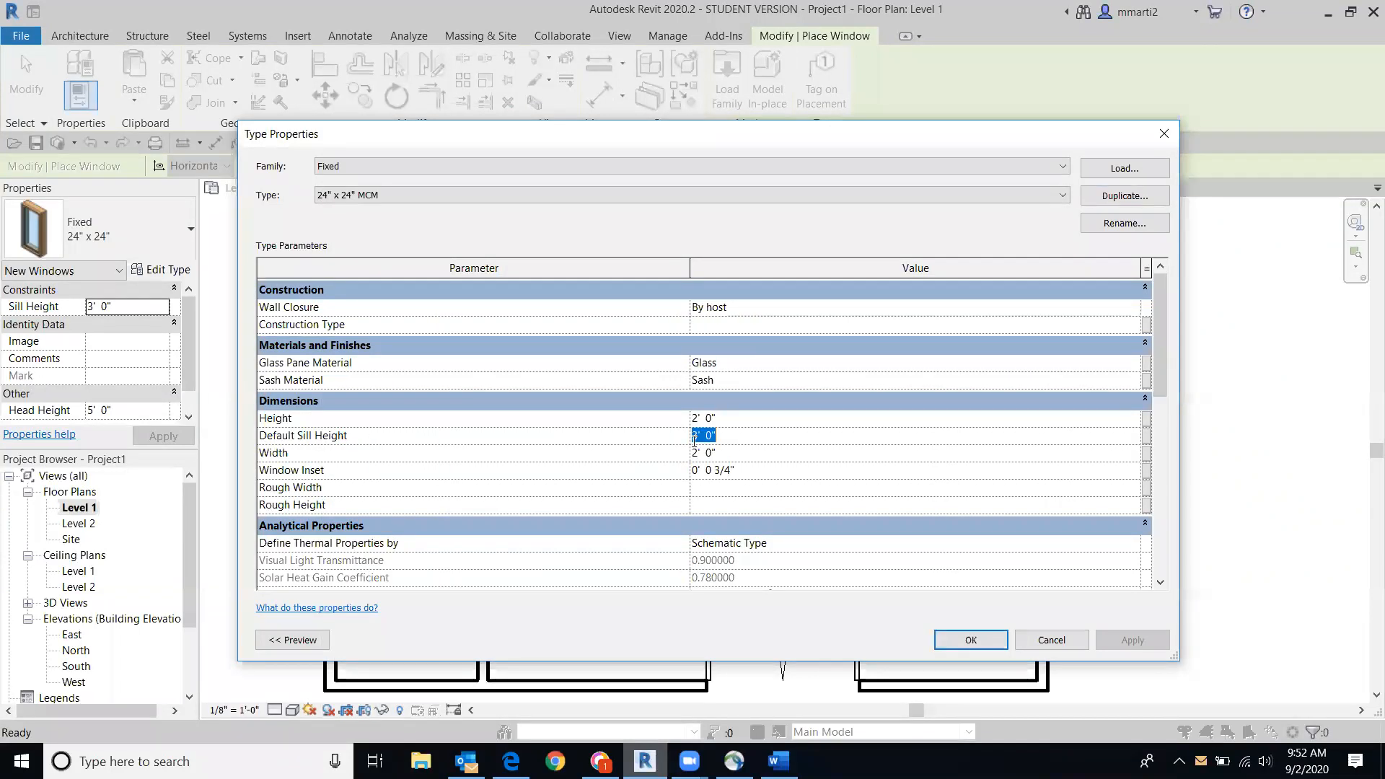
{"action": "left_click", "coordinate": [697, 436]}
{"action": "left_click_drag", "start_coordinate": [739, 436], "coordinate": [659, 428]}
{"action": "type", "text": "3"}
{"action": "left_click", "coordinate": [971, 640]}
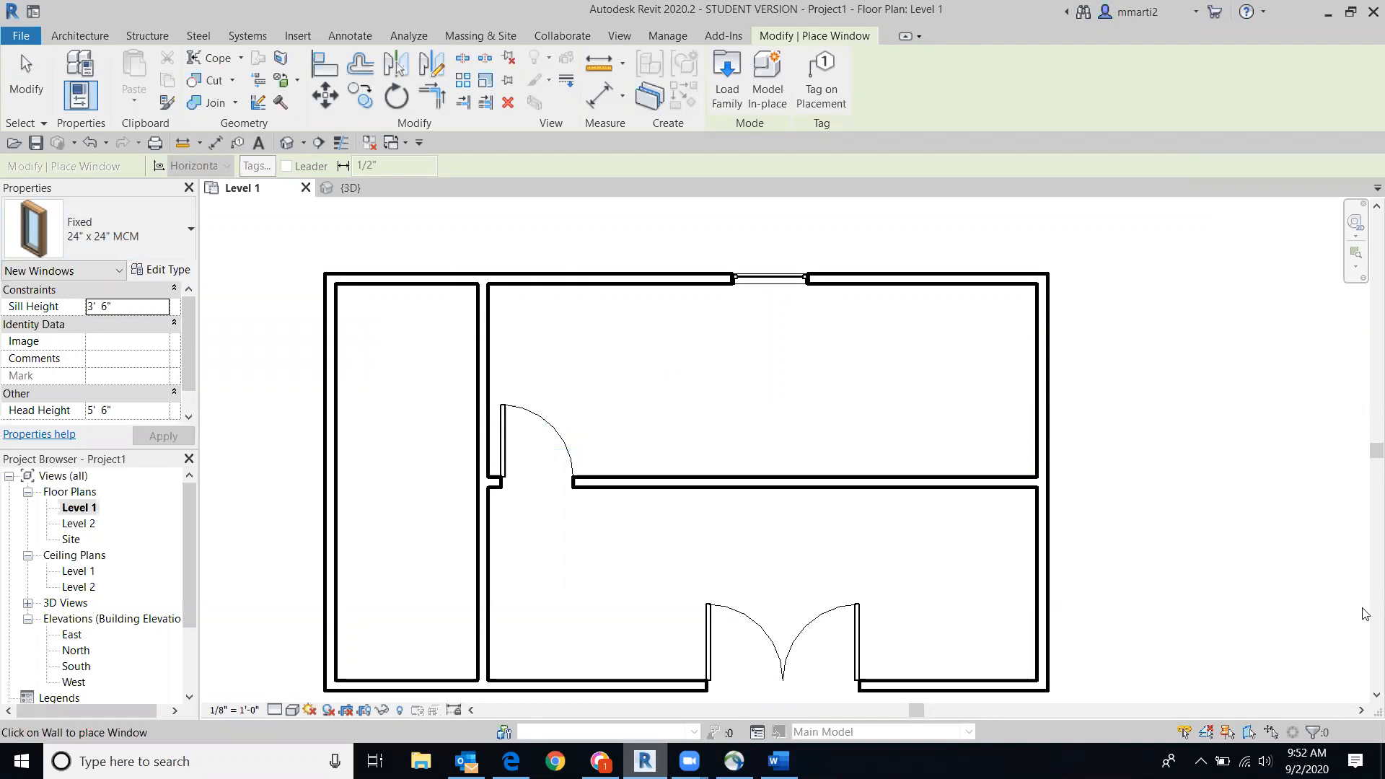
Step: Place the 24" x 24" MCM window in the upper exterior wall, its right edge 3' from the right exterior wall's inner face
{"action": "left_click", "coordinate": [931, 277]}
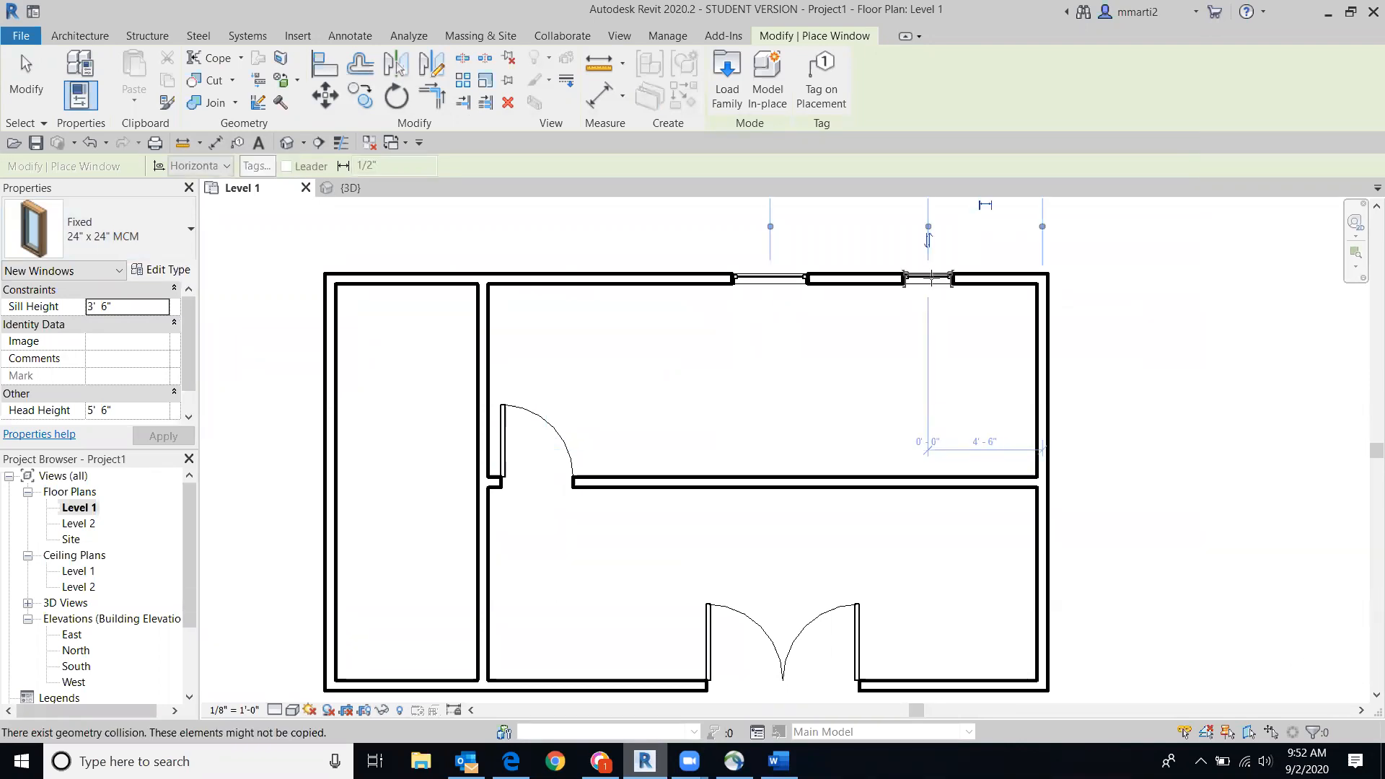
{"action": "scroll", "coordinate": [838, 434], "scroll_direction": "up", "scroll_amount": 2}
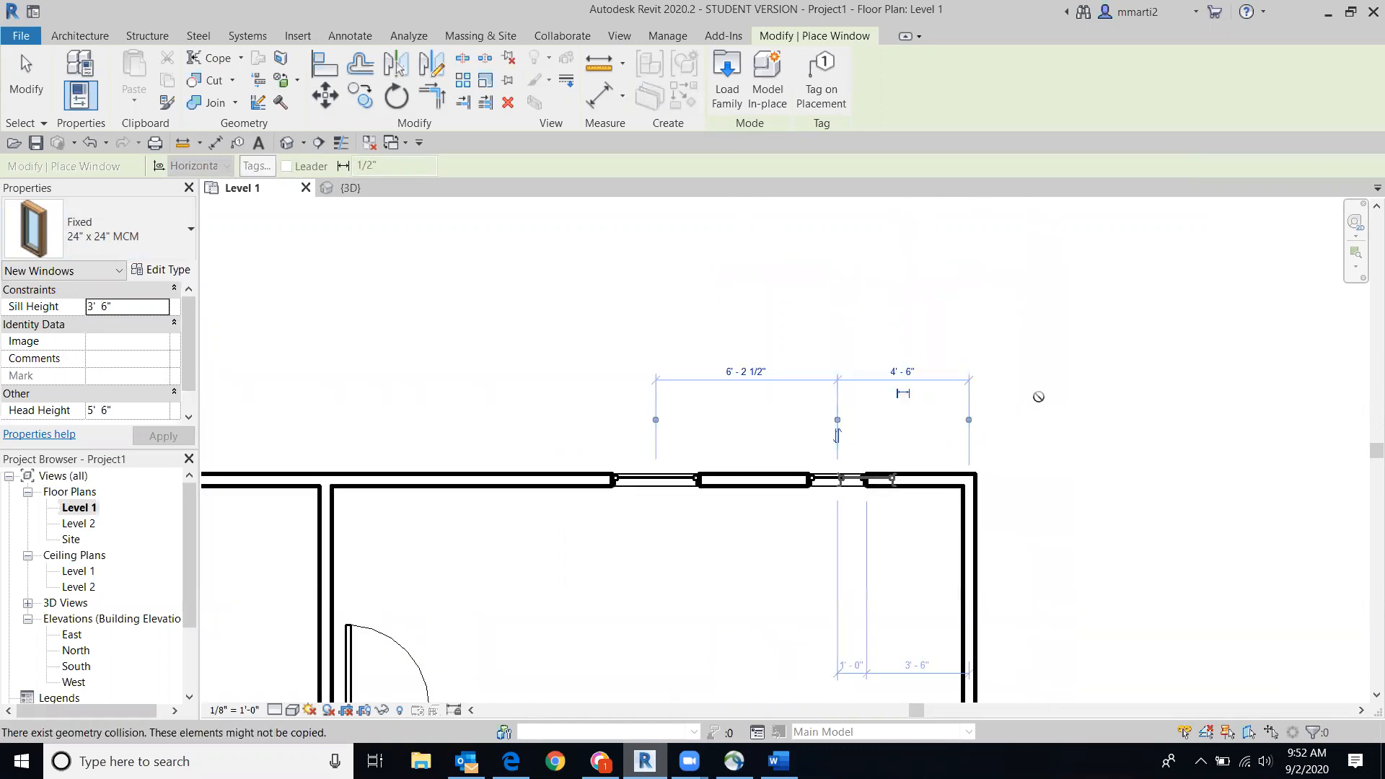
{"action": "left_click", "coordinate": [971, 424]}
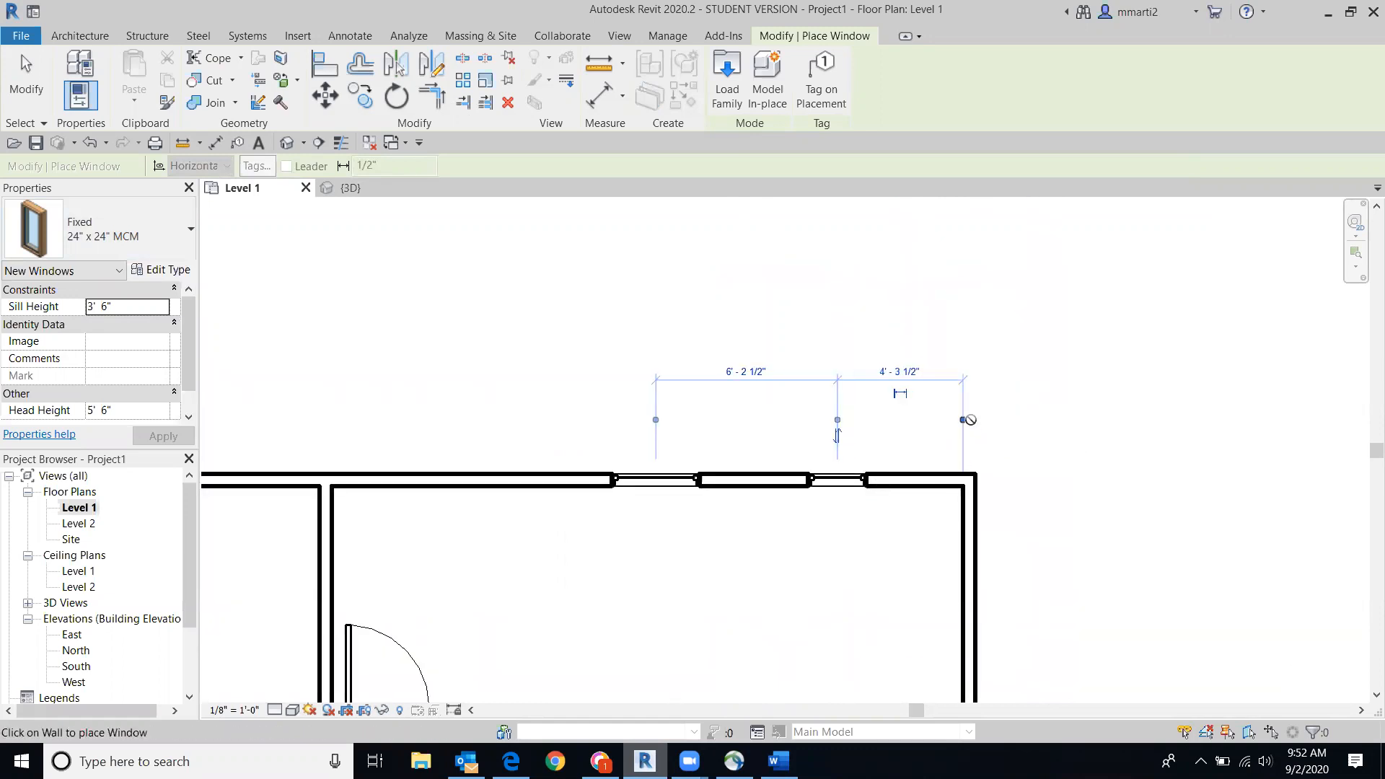
{"action": "left_click", "coordinate": [838, 420]}
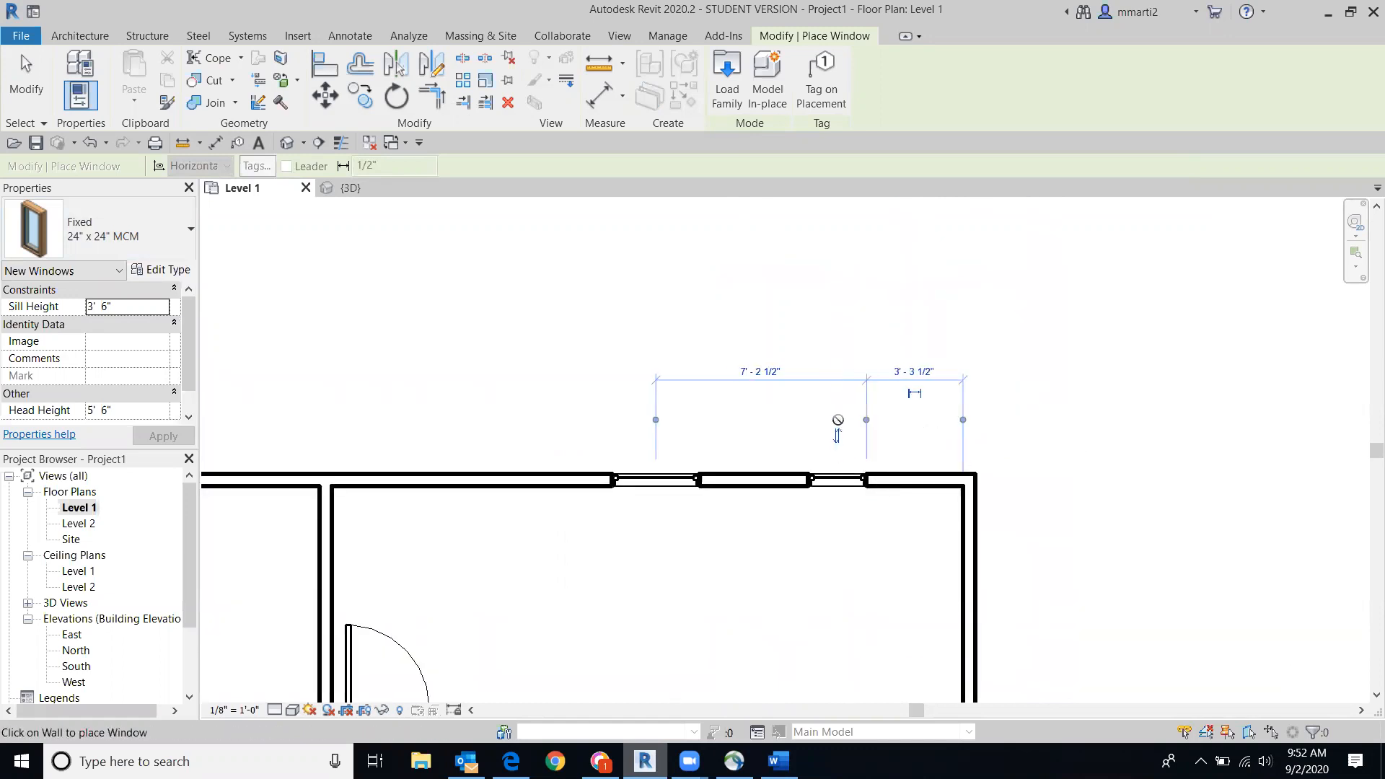
{"action": "left_click", "coordinate": [931, 375]}
{"action": "type", "text": "3"}
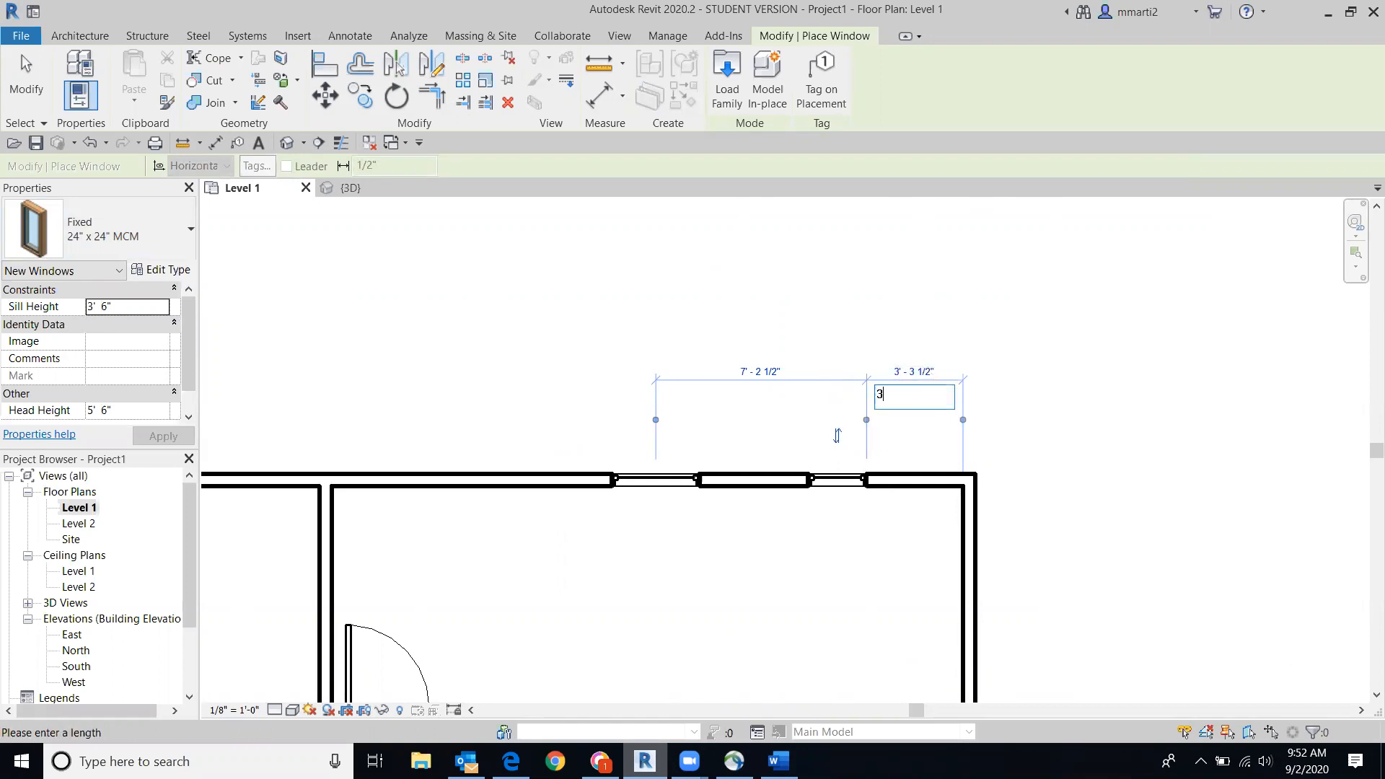
{"action": "key", "text": "Return"}
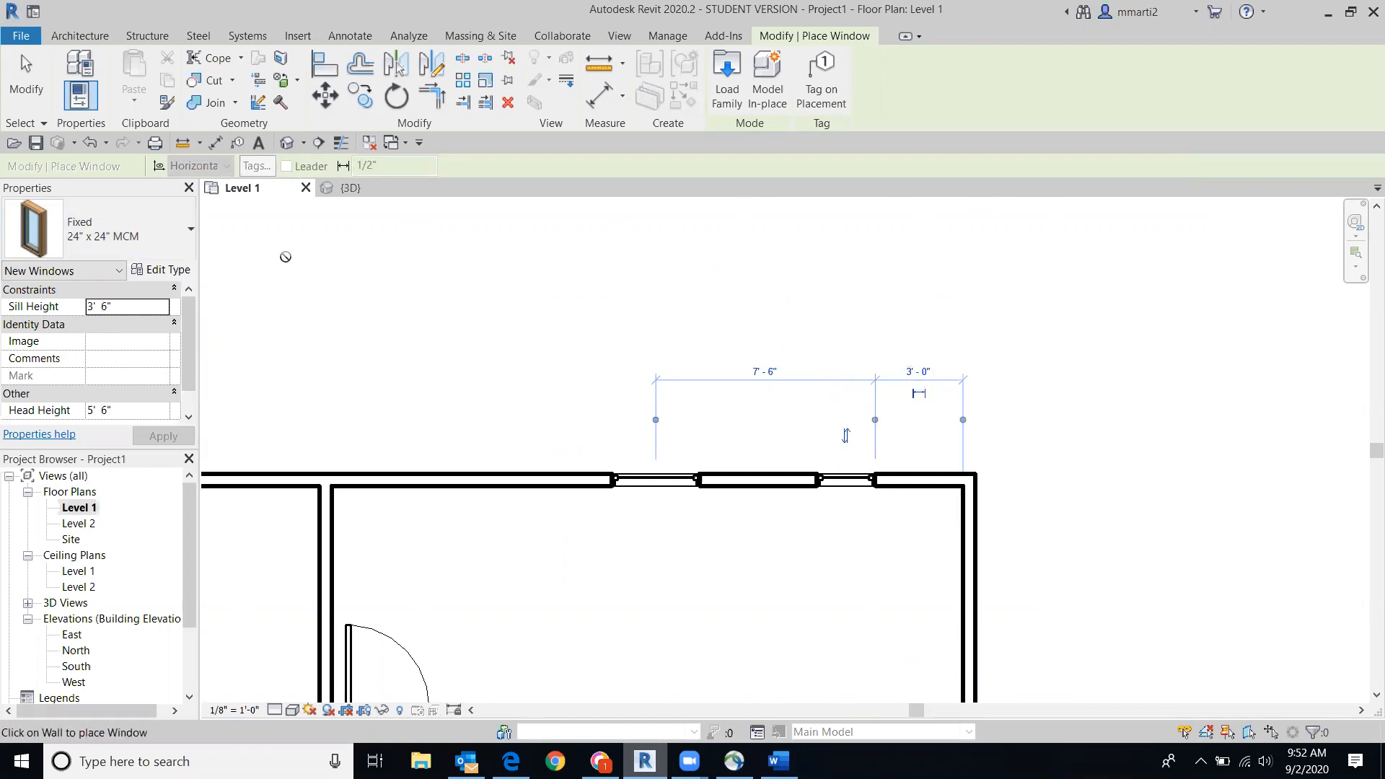
{"action": "left_click", "coordinate": [46, 89]}
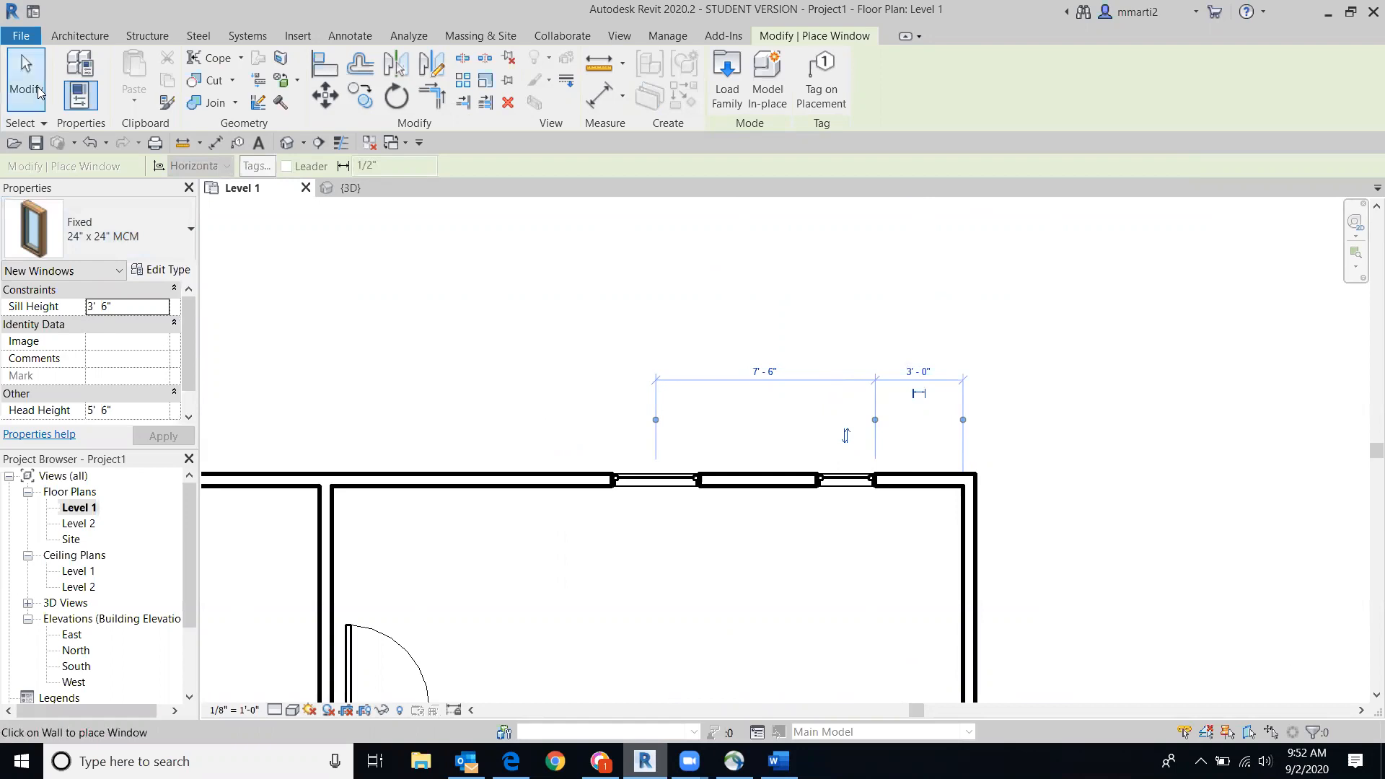
Step: Open the 3D view, face the back wall straight on and compare the sill heights of its two fixed windows
{"action": "left_click", "coordinate": [286, 142]}
{"action": "scroll", "coordinate": [589, 578], "scroll_direction": "up", "scroll_amount": 4}
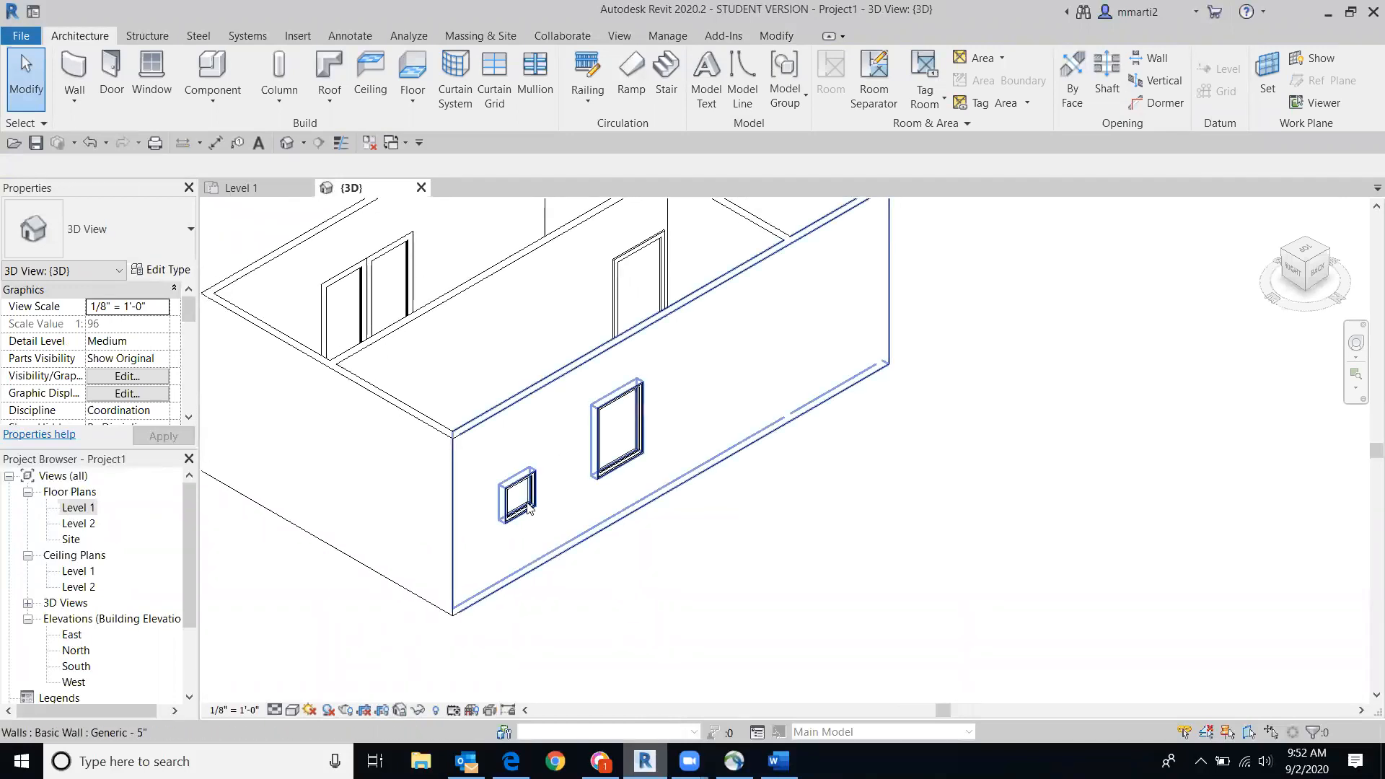
{"action": "left_click", "coordinate": [1313, 269]}
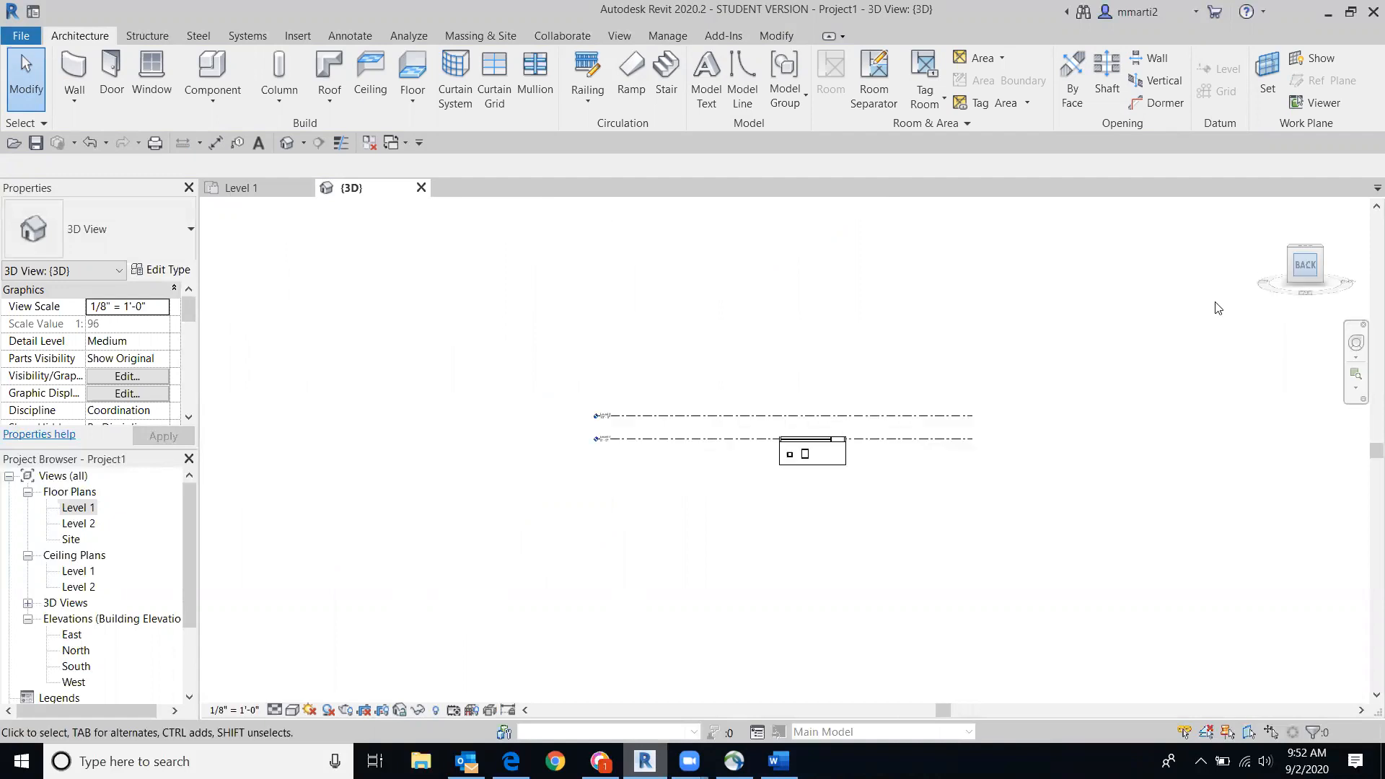
{"action": "scroll", "coordinate": [678, 442], "scroll_direction": "up", "scroll_amount": 5}
{"action": "scroll", "coordinate": [900, 500], "scroll_direction": "up", "scroll_amount": 6}
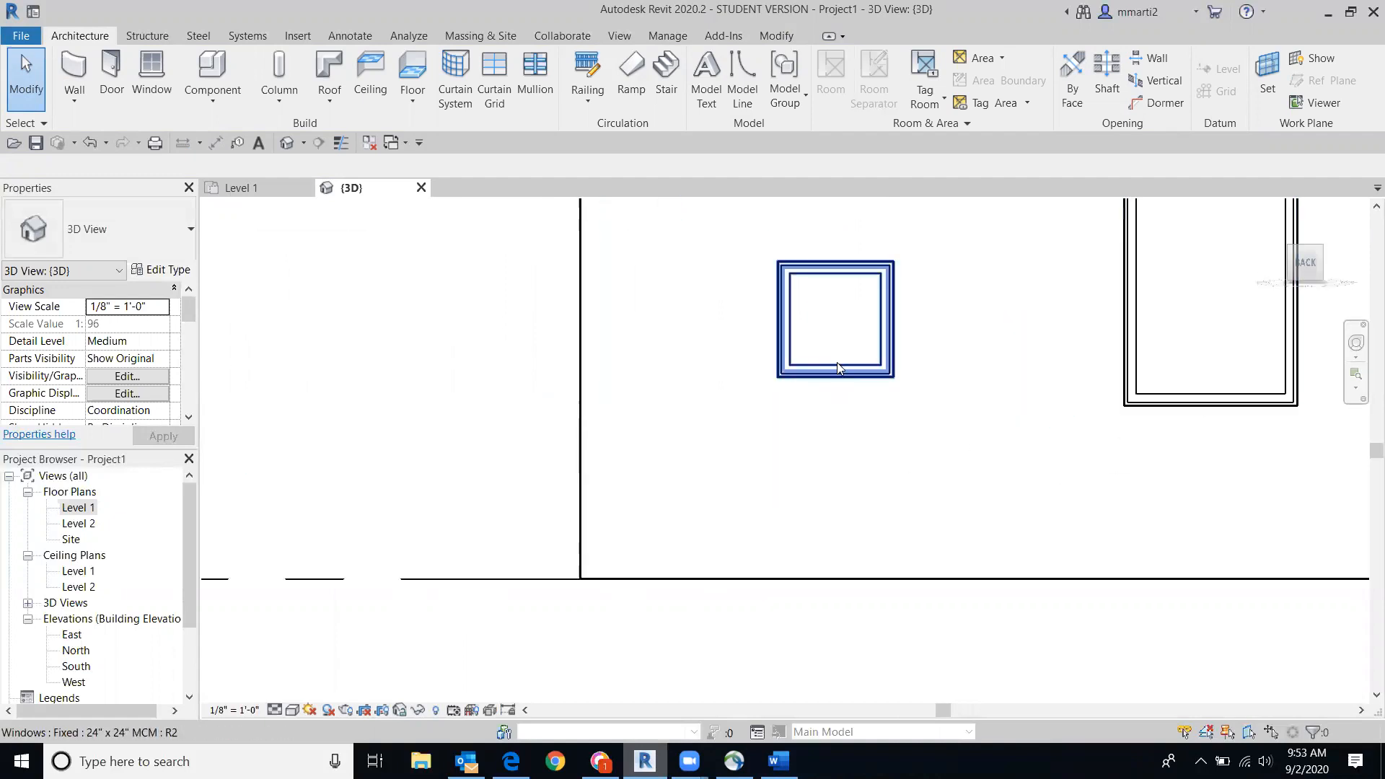
{"action": "left_click", "coordinate": [1263, 417]}
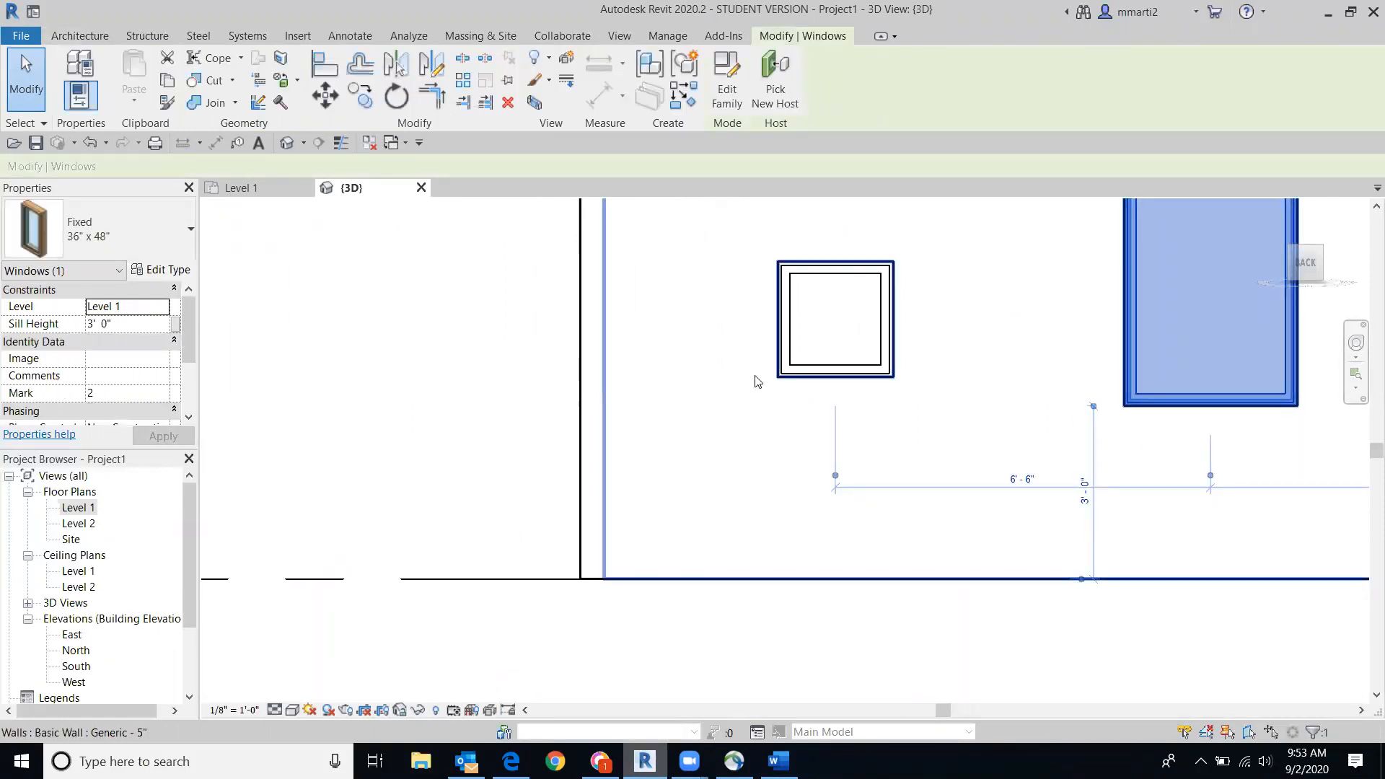
{"action": "left_click", "coordinate": [777, 376]}
{"action": "left_click", "coordinate": [475, 402]}
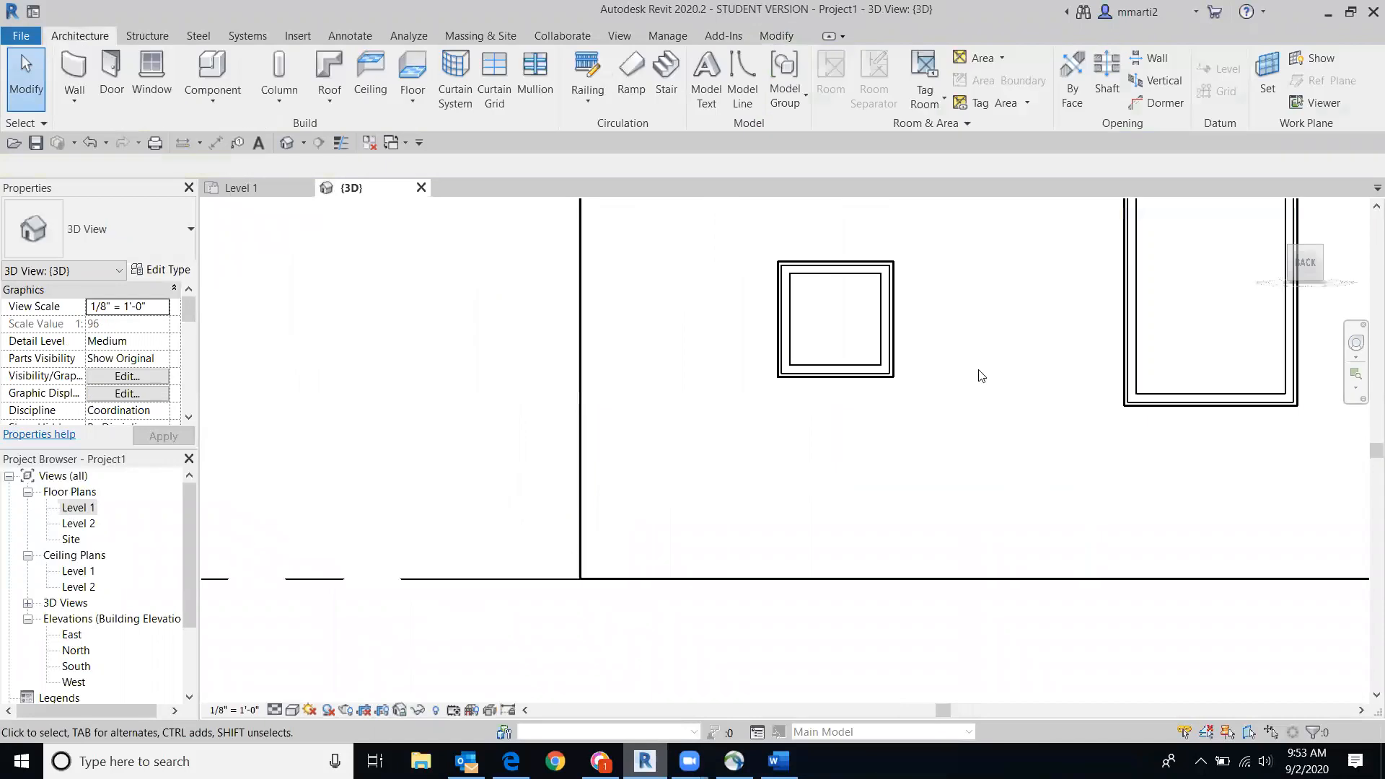
Step: Check the 24" x 24" MCM window's sill height, and set the 36" x 48" fixed window's sill height to 4' 0"
{"action": "left_click", "coordinate": [876, 334]}
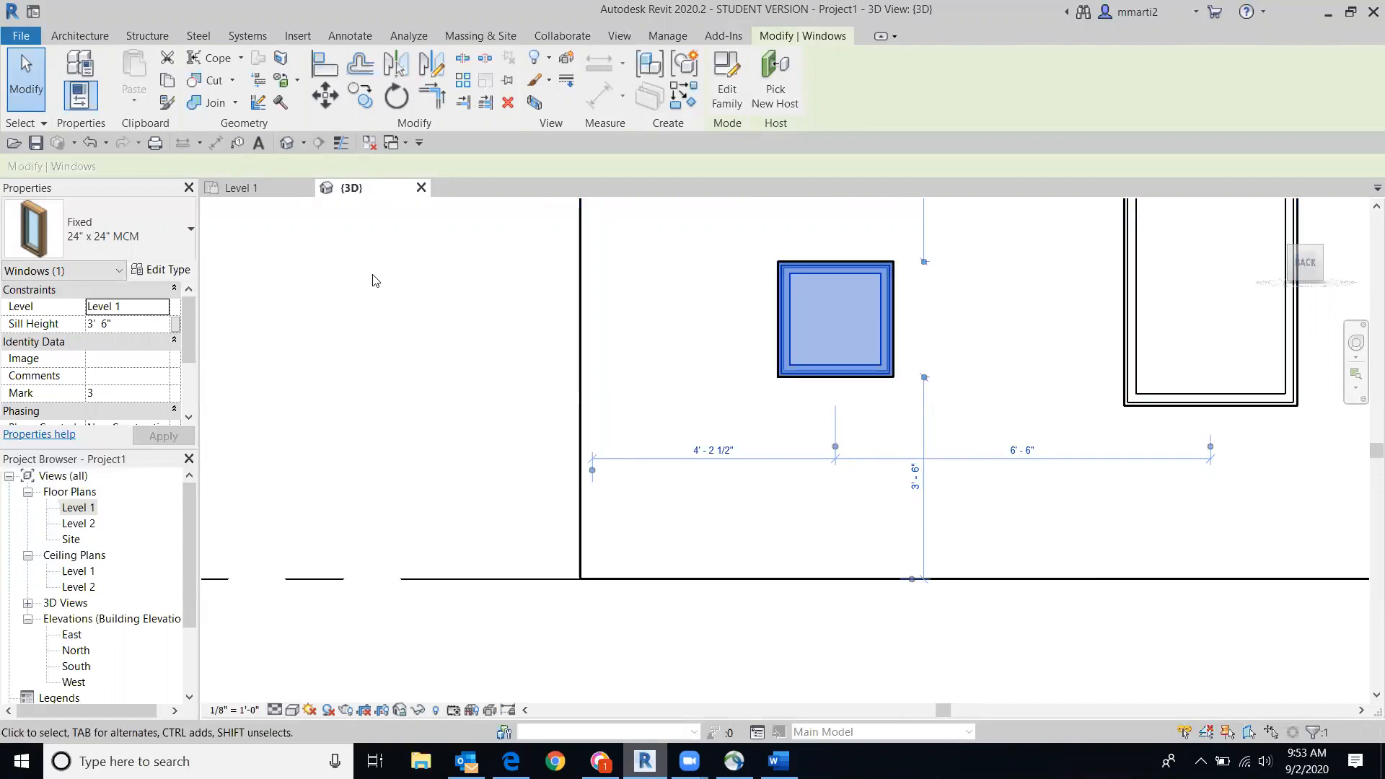
{"action": "left_click", "coordinate": [28, 75]}
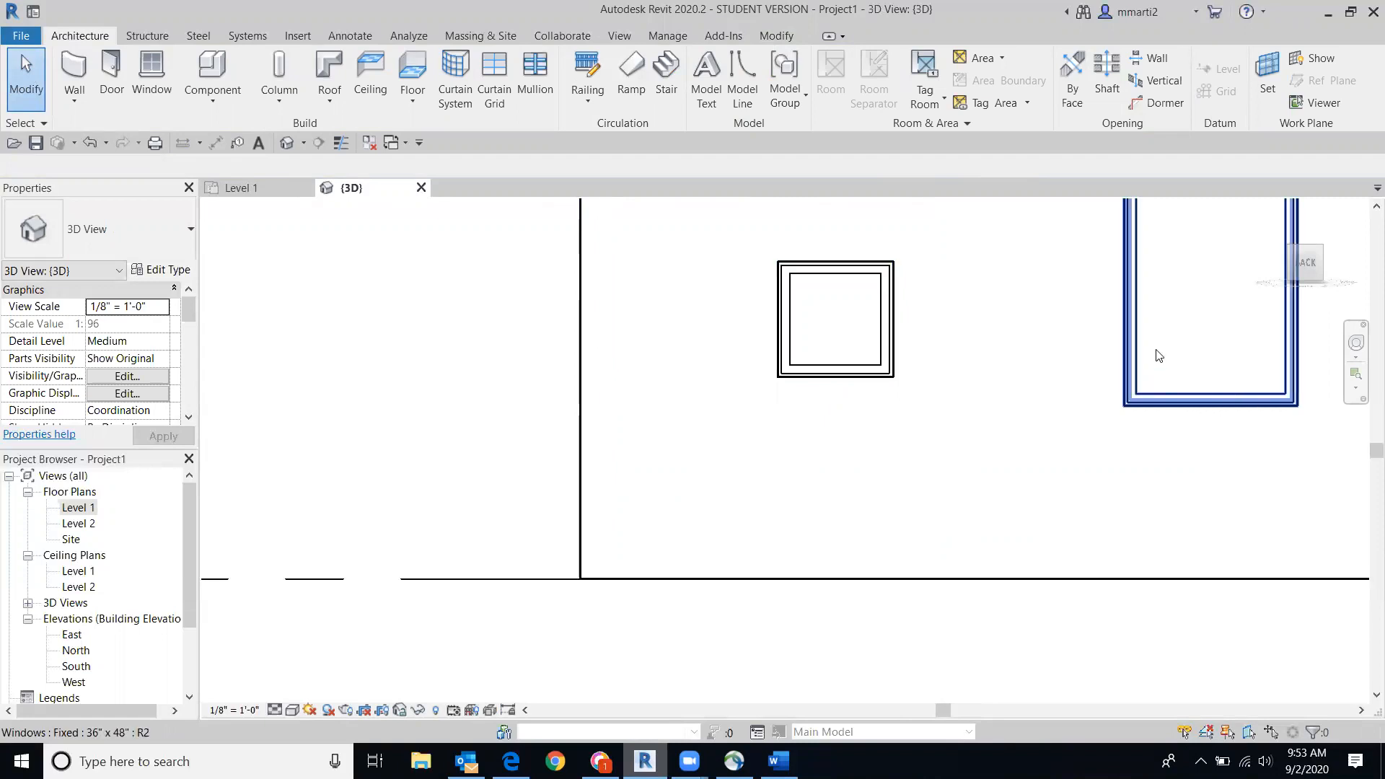
{"action": "left_click", "coordinate": [1229, 403]}
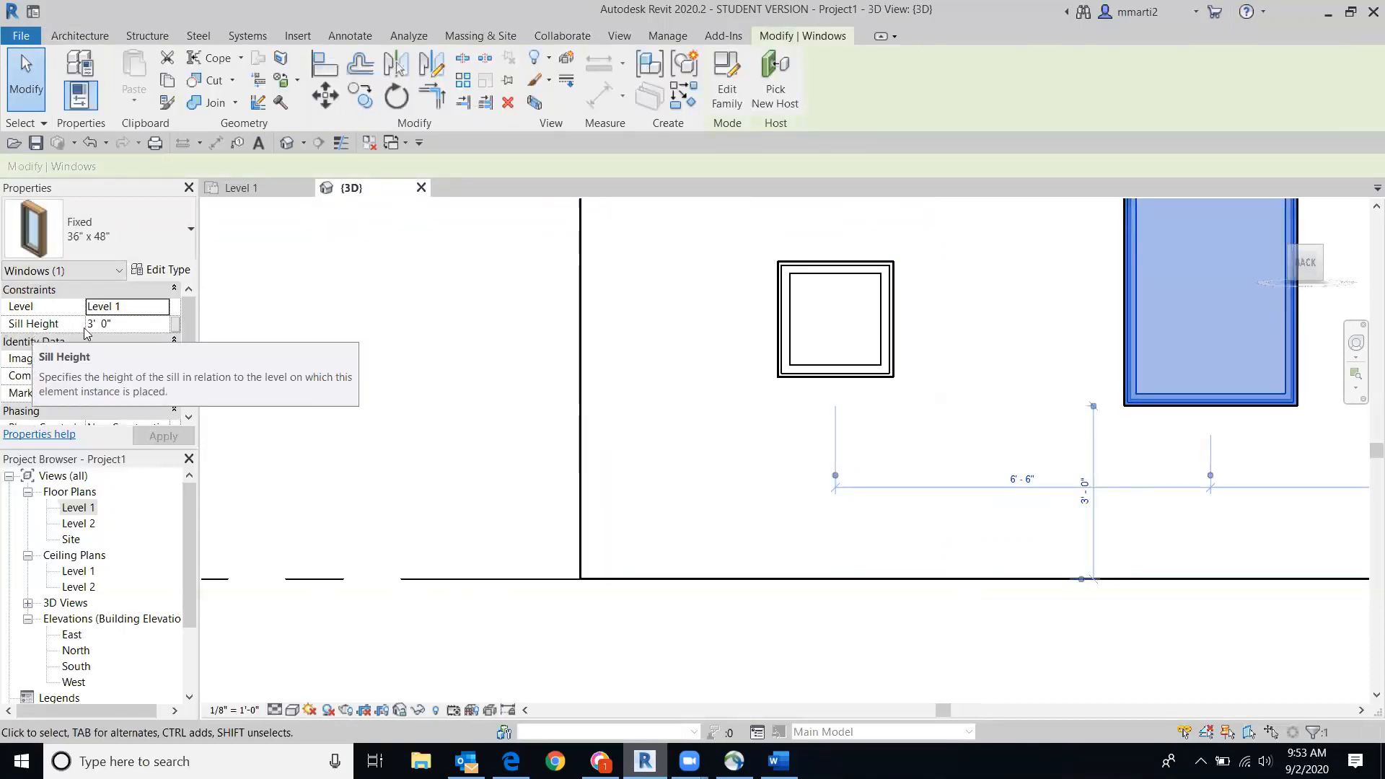
{"action": "left_click", "coordinate": [123, 326]}
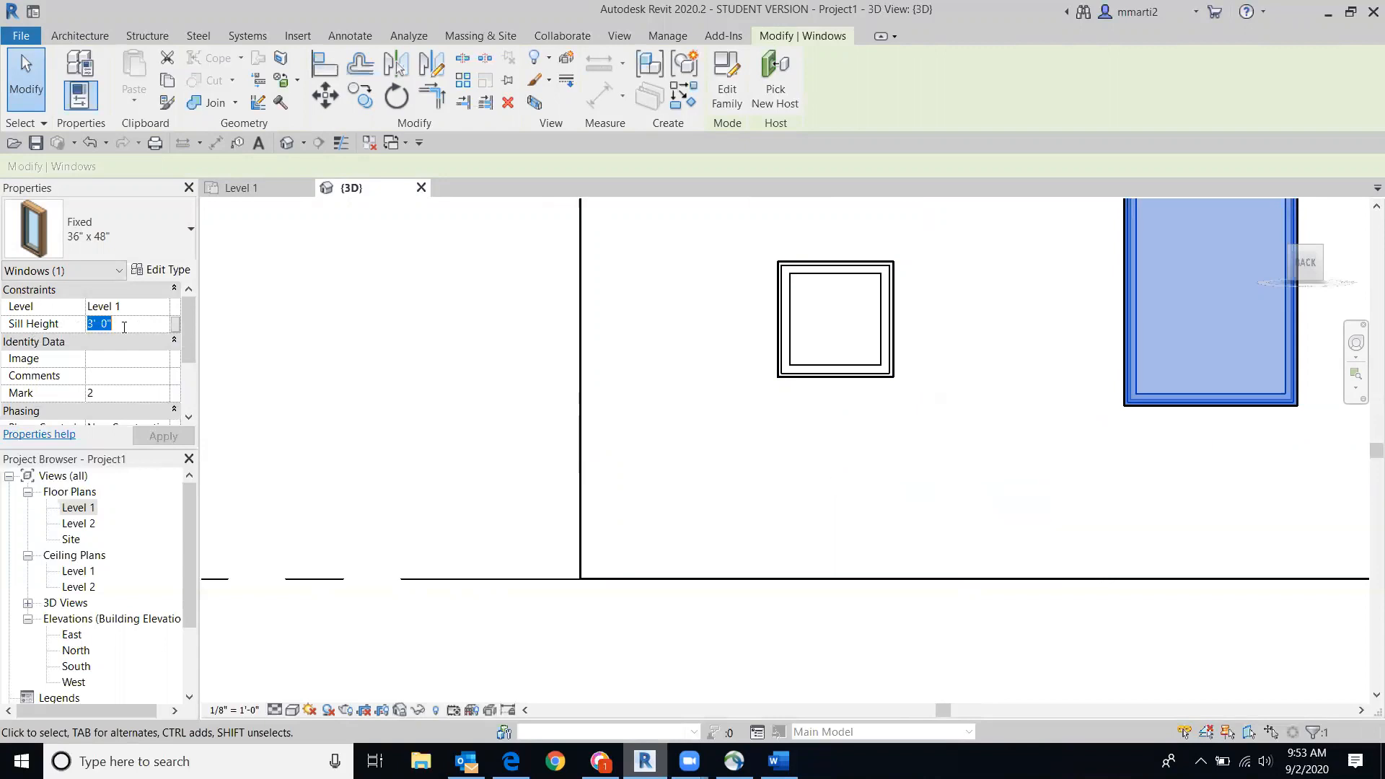
{"action": "type", "text": "4"}
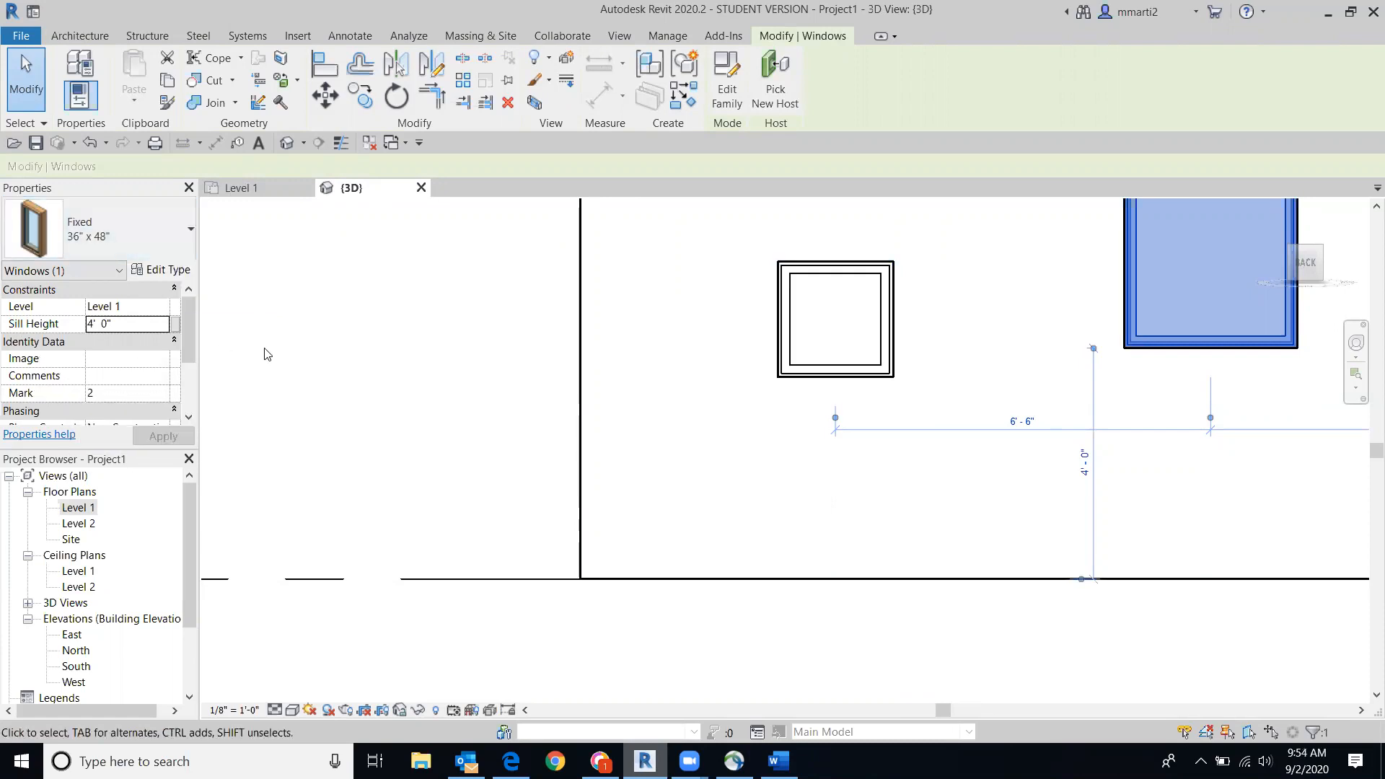
{"action": "scroll", "coordinate": [469, 448], "scroll_direction": "down", "scroll_amount": 2}
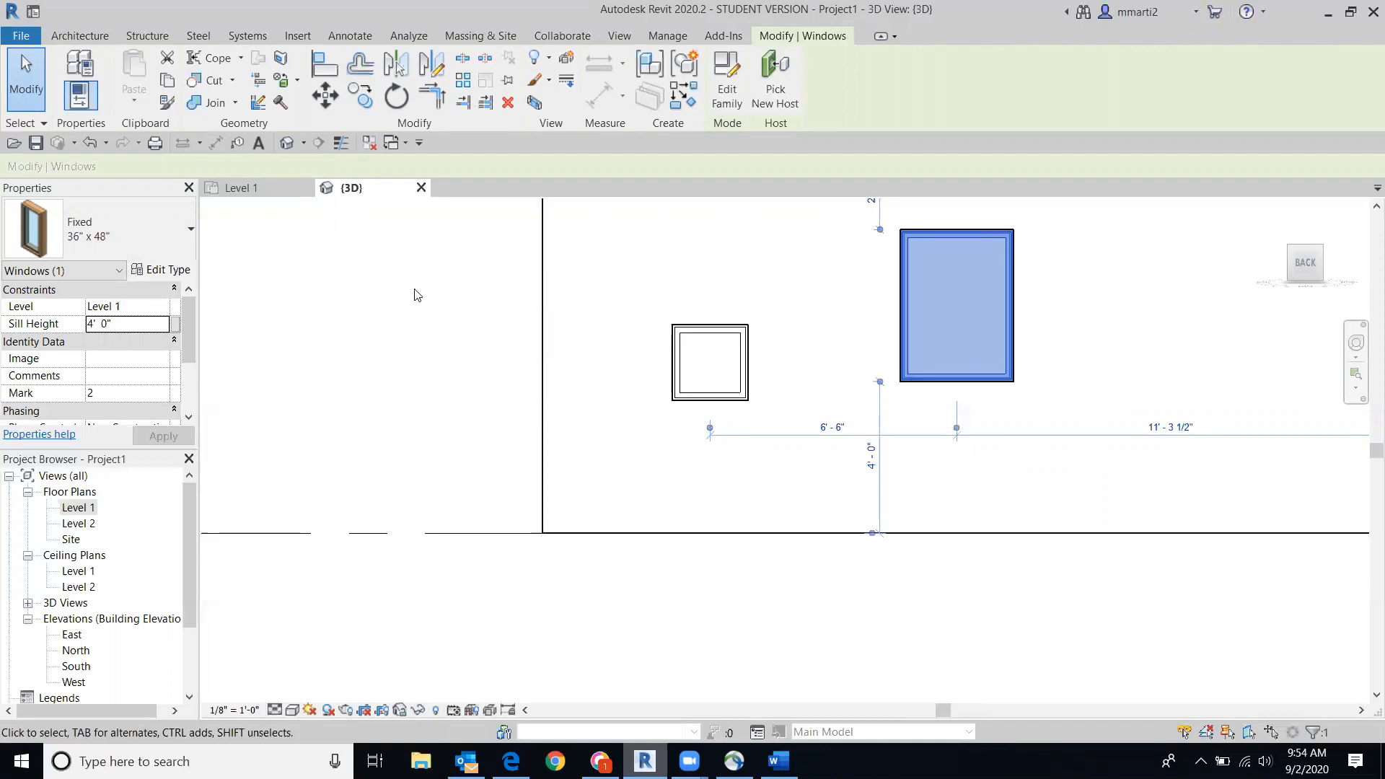
{"action": "left_click", "coordinate": [27, 82]}
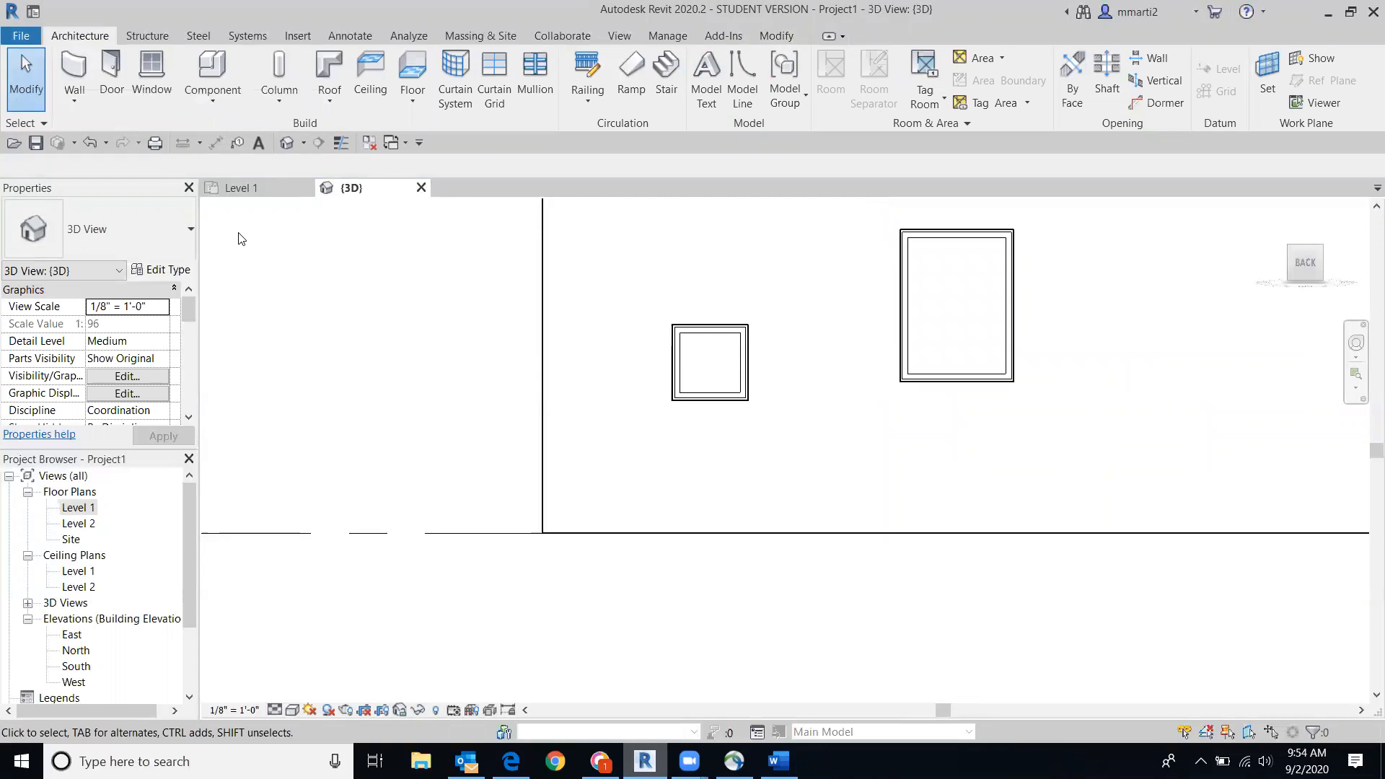
Step: Look at the model from above in the 3D view and return to the Level 1 floor plan
{"action": "left_click", "coordinate": [1308, 254]}
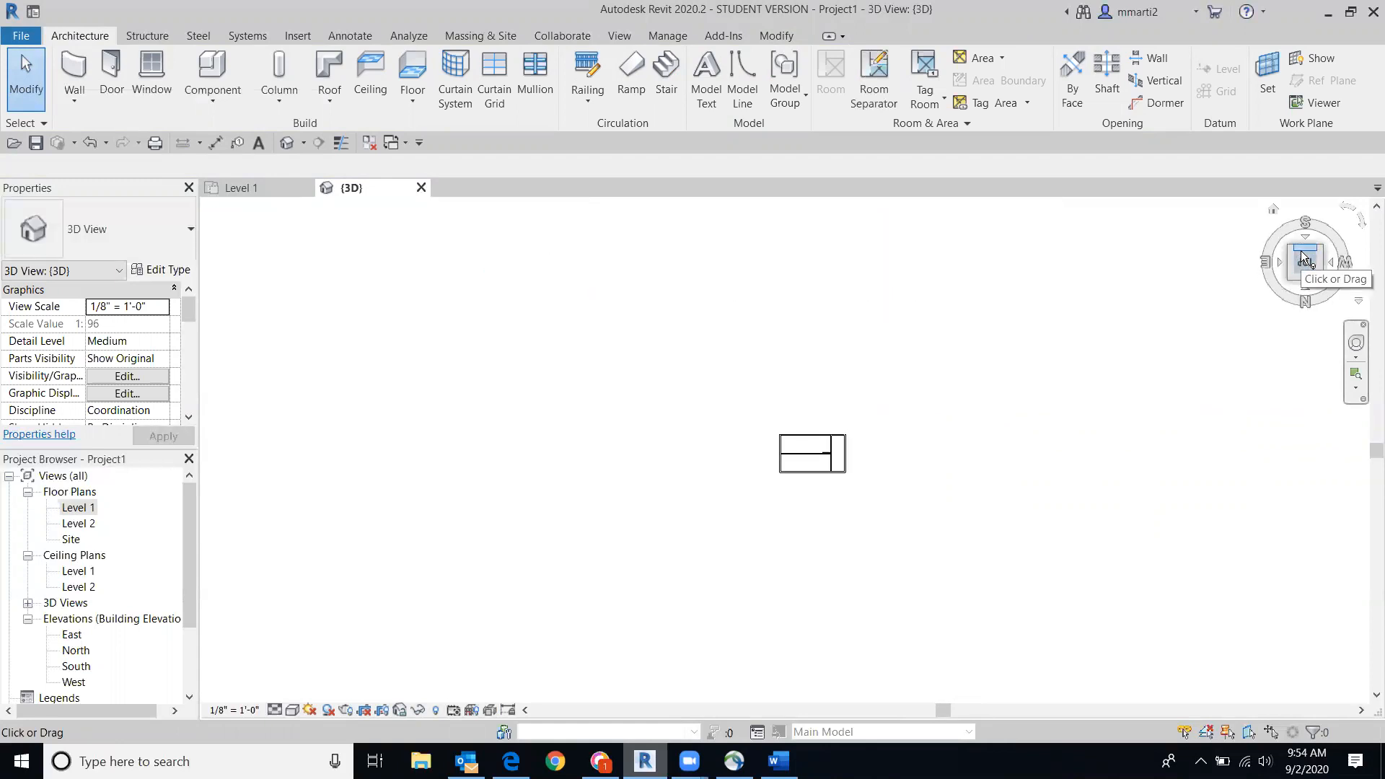
{"action": "scroll", "coordinate": [812, 466], "scroll_direction": "up", "scroll_amount": 5}
{"action": "scroll", "coordinate": [838, 469], "scroll_direction": "up", "scroll_amount": 4}
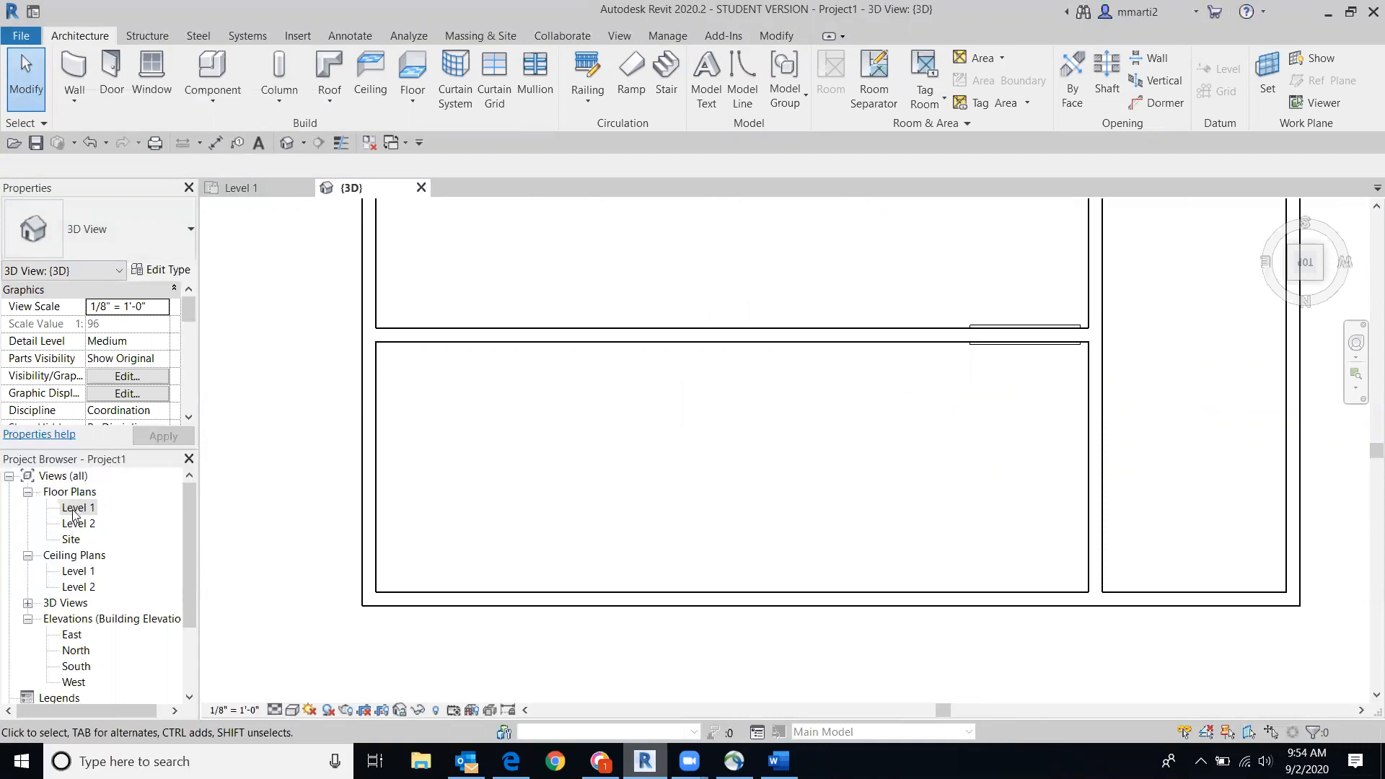
{"action": "double_click", "coordinate": [76, 508]}
{"action": "middle_click_drag", "start_coordinate": [739, 439], "coordinate": [1067, 198]}
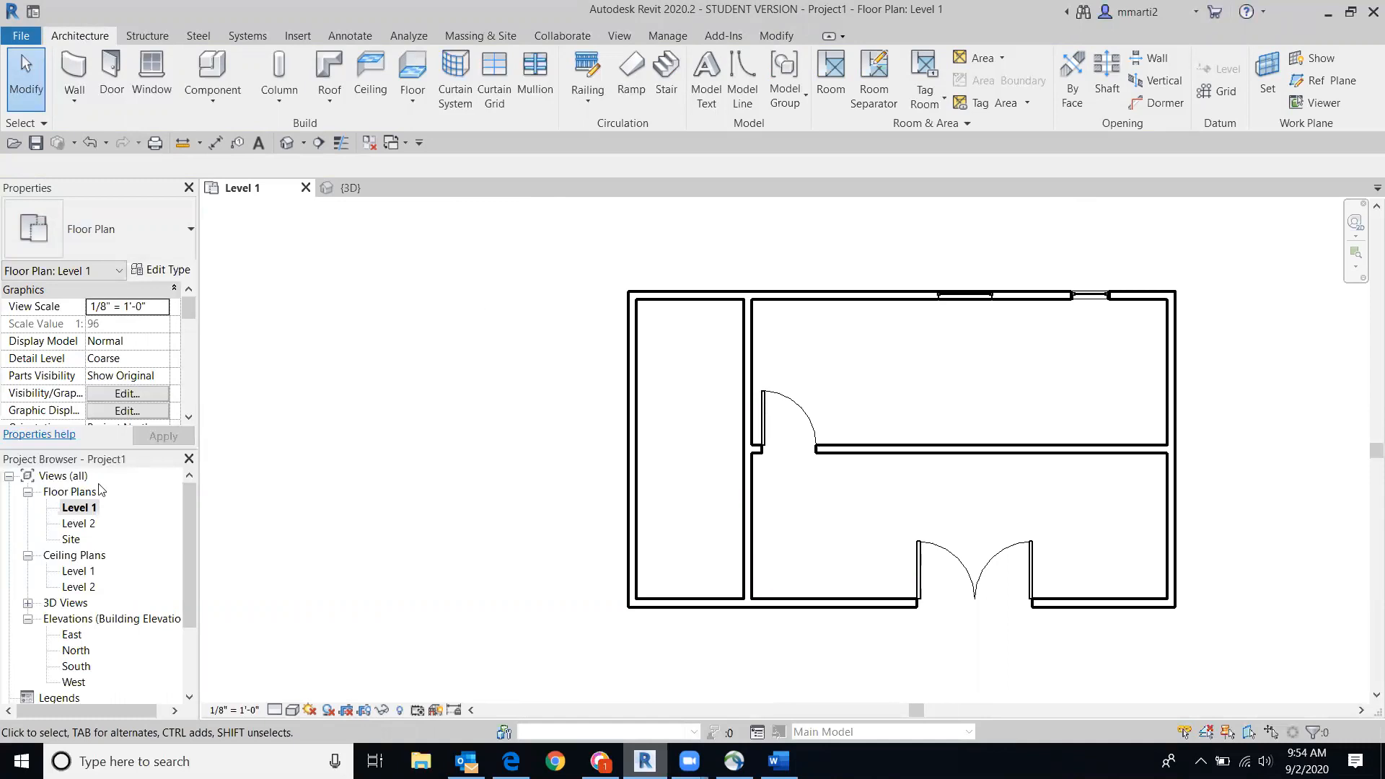
Step: Open the South elevation and examine the front wall with its double door
{"action": "left_click_drag", "start_coordinate": [184, 525], "coordinate": [179, 565]}
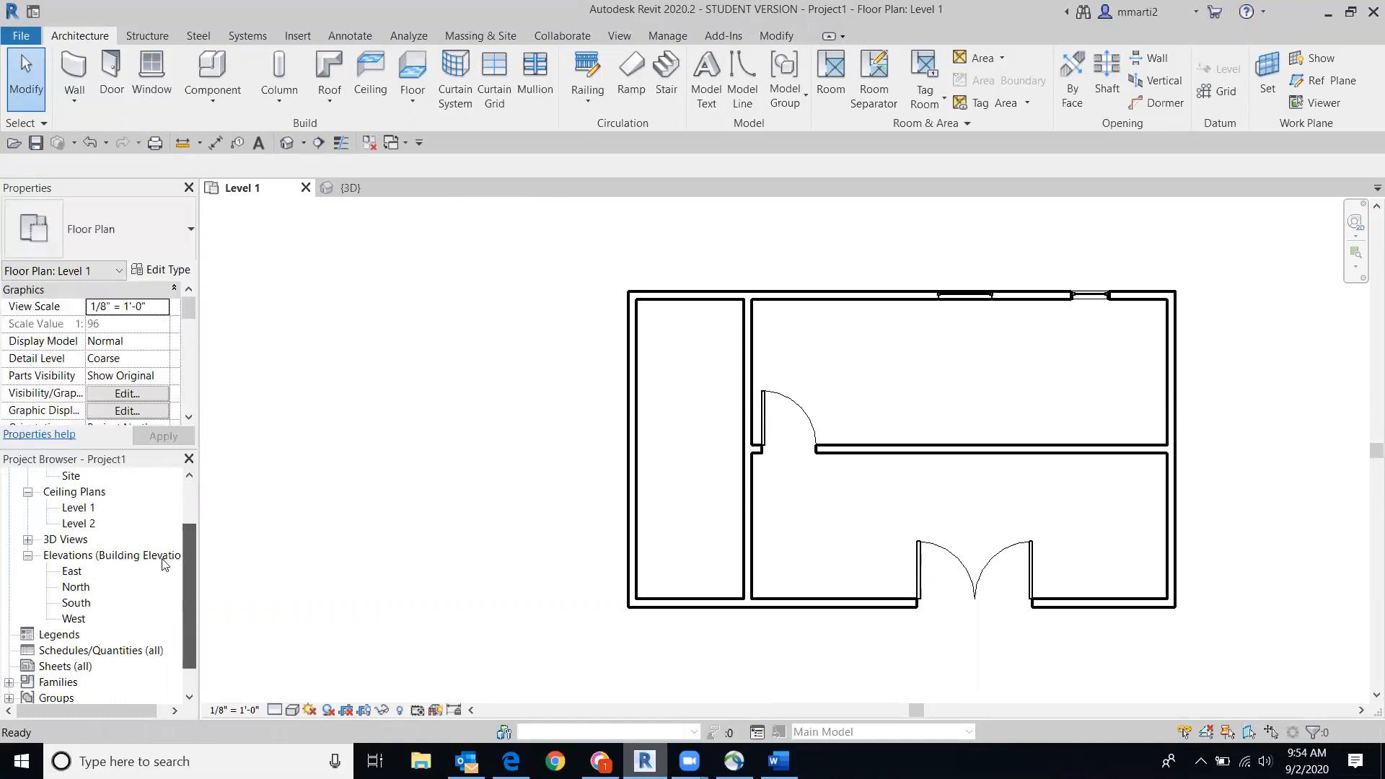
{"action": "double_click", "coordinate": [76, 603]}
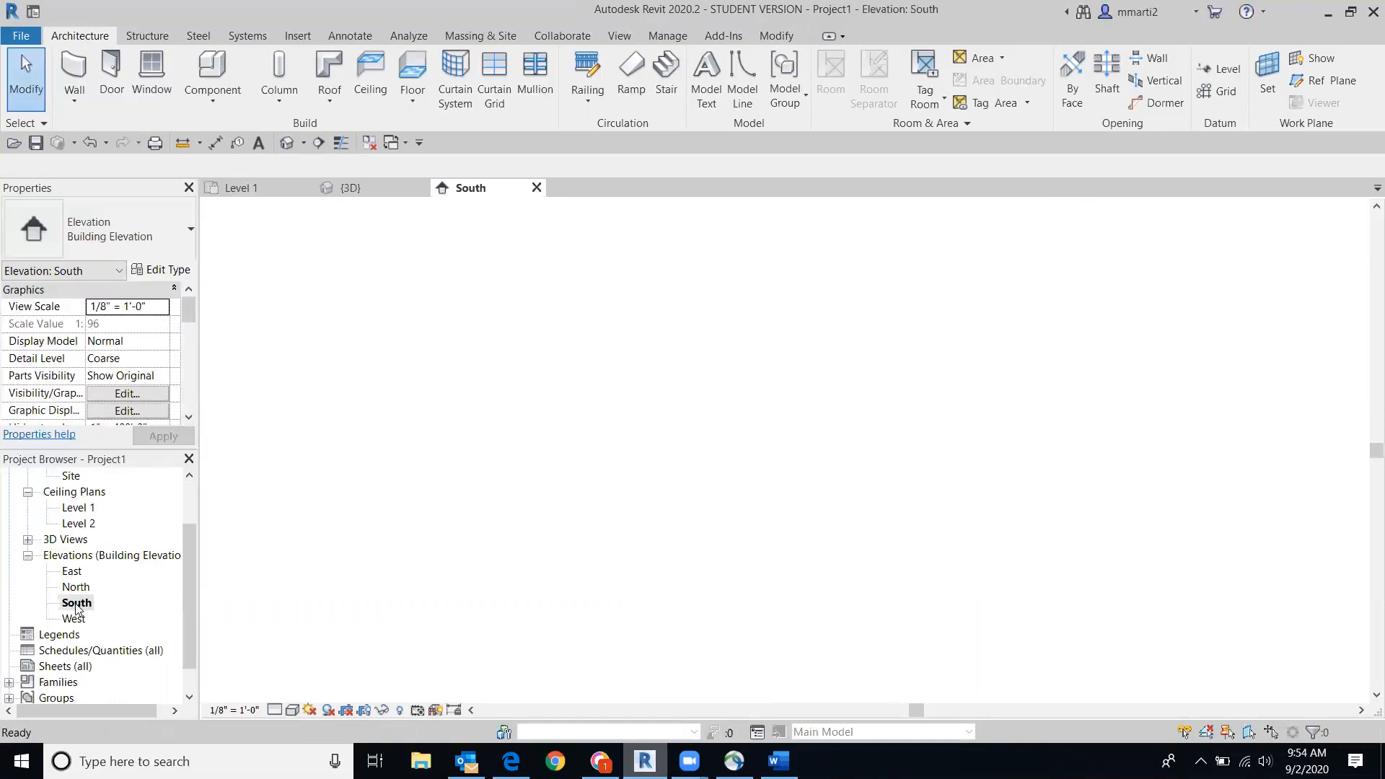
{"action": "scroll", "coordinate": [863, 548], "scroll_direction": "up", "scroll_amount": 5}
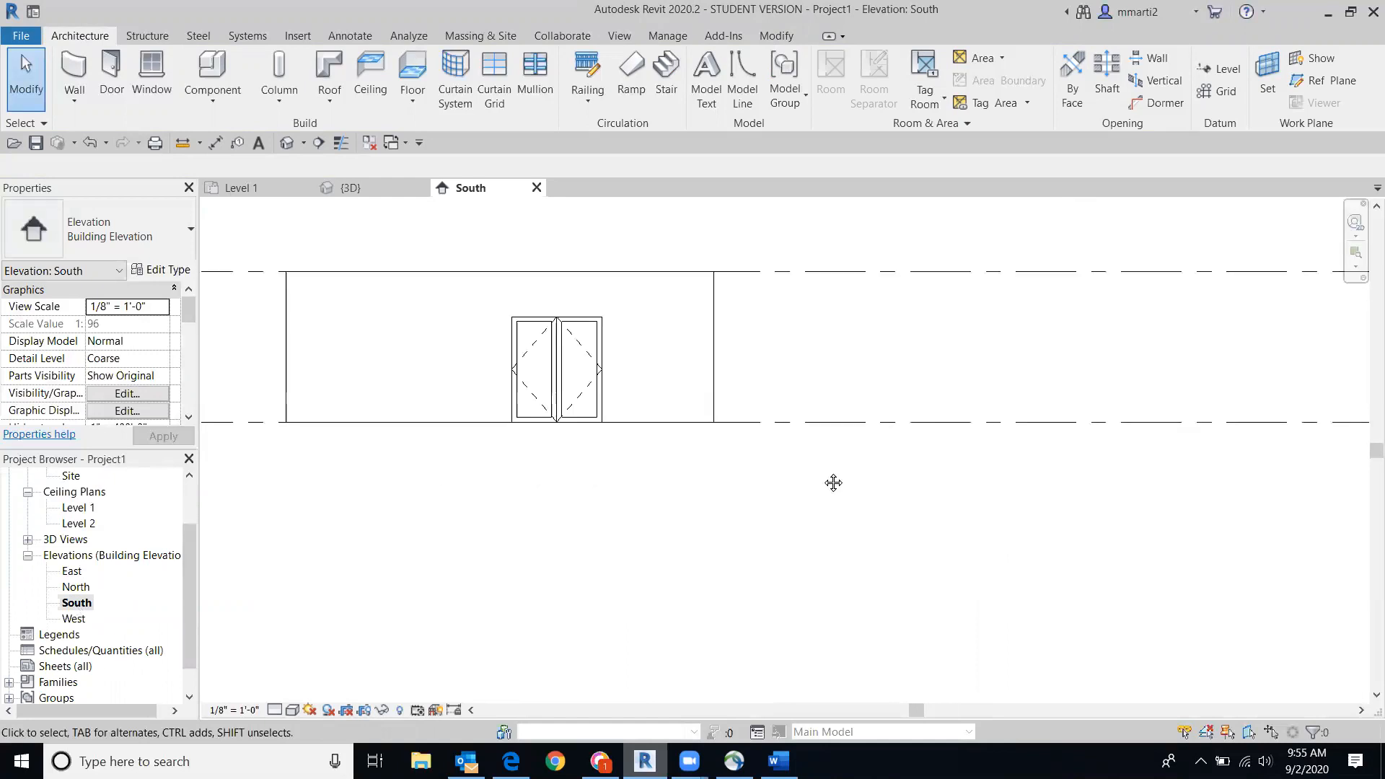
{"action": "middle_click_drag", "start_coordinate": [832, 479], "coordinate": [1073, 498]}
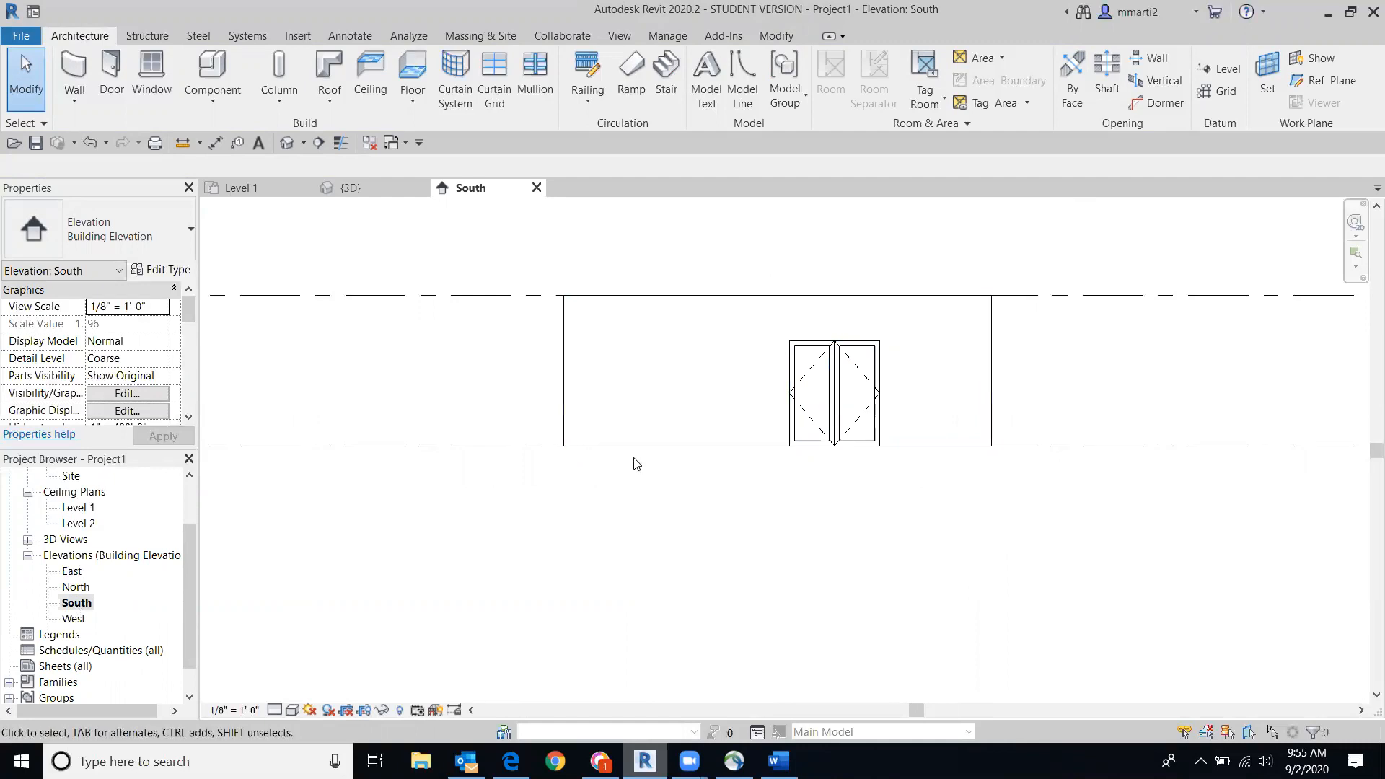
{"action": "scroll", "coordinate": [632, 460], "scroll_direction": "up", "scroll_amount": 2}
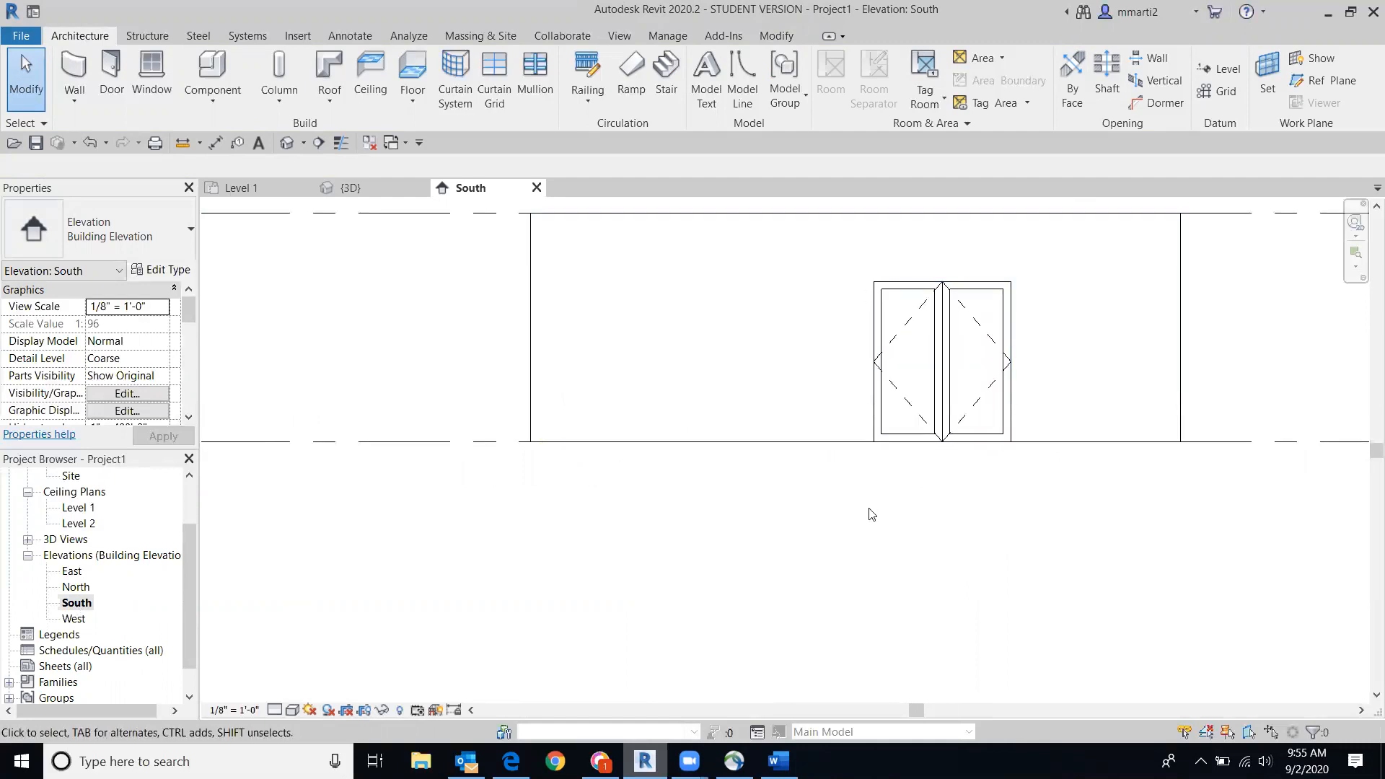
Step: Return to the Level 1 floor plan and start an architectural floor using the Generic - 12" type
{"action": "left_click_drag", "start_coordinate": [191, 532], "coordinate": [209, 488]}
{"action": "double_click", "coordinate": [80, 507]}
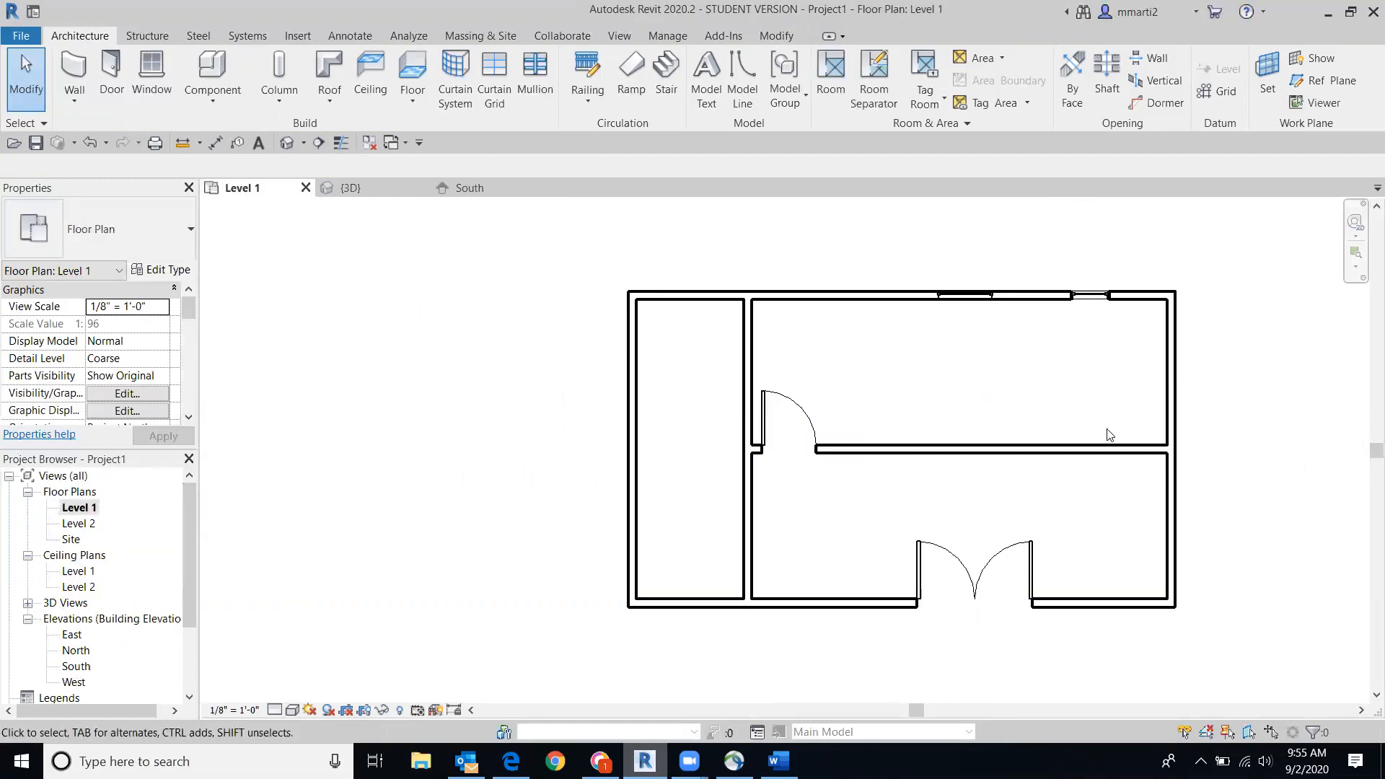
{"action": "middle_click_drag", "start_coordinate": [975, 435], "coordinate": [890, 443]}
{"action": "scroll", "coordinate": [1014, 380], "scroll_direction": "up", "scroll_amount": 1}
{"action": "scroll", "coordinate": [1037, 360], "scroll_direction": "down", "scroll_amount": 1}
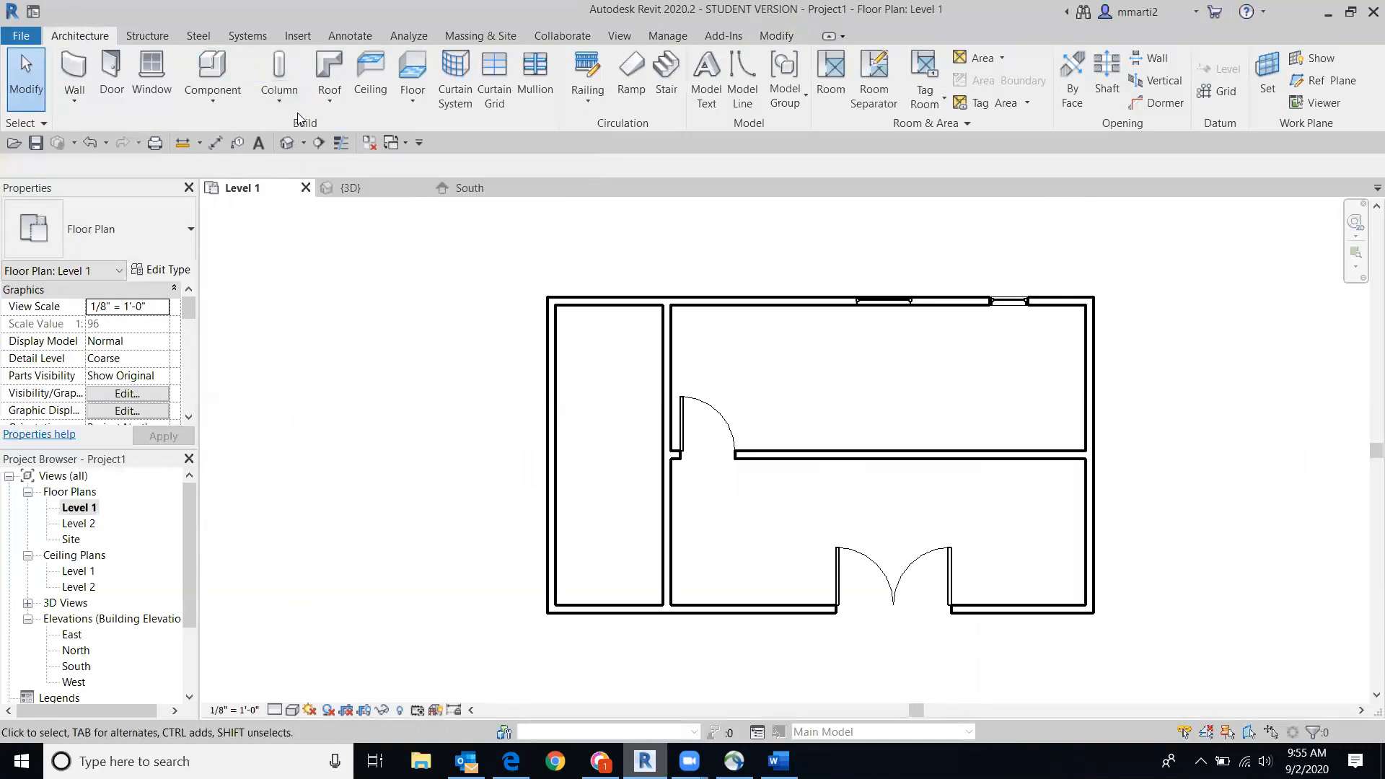
{"action": "left_click", "coordinate": [419, 109]}
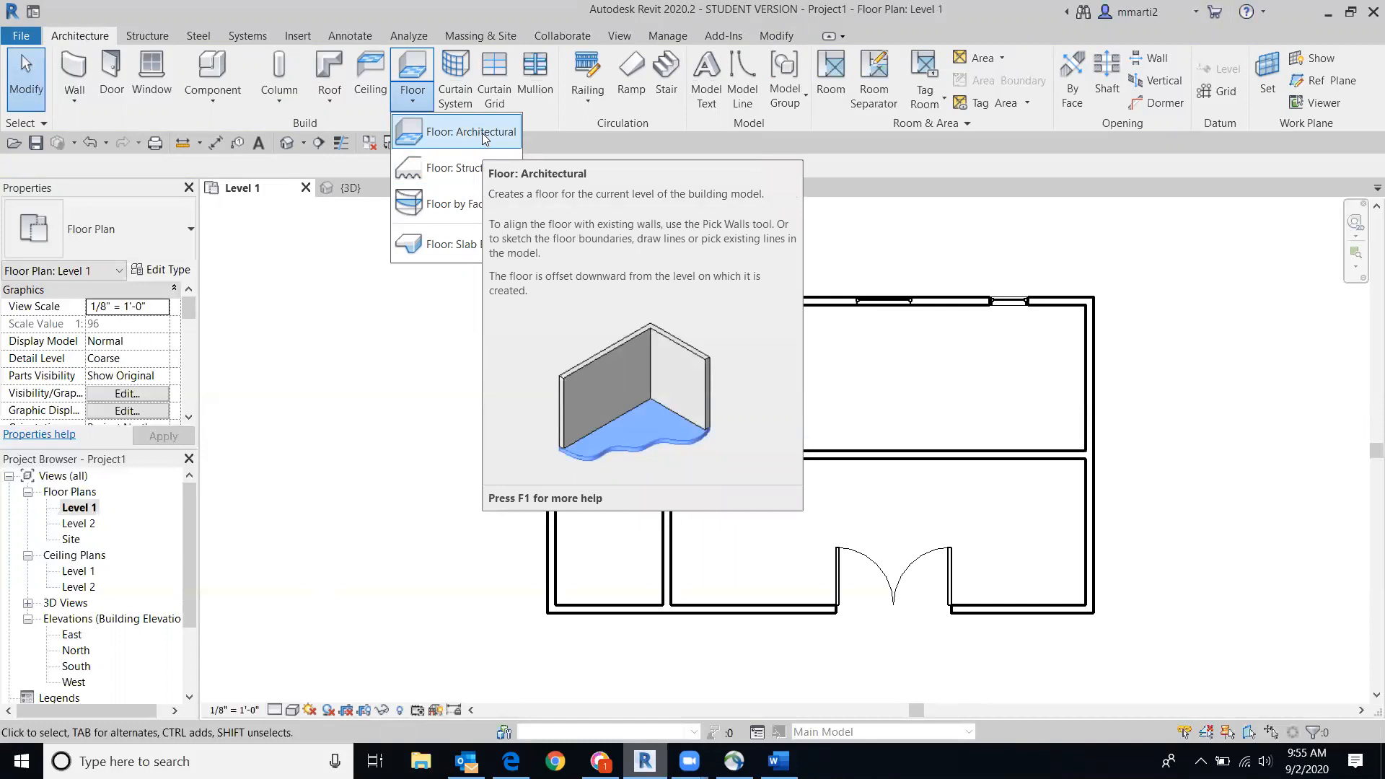
{"action": "left_click", "coordinate": [482, 133]}
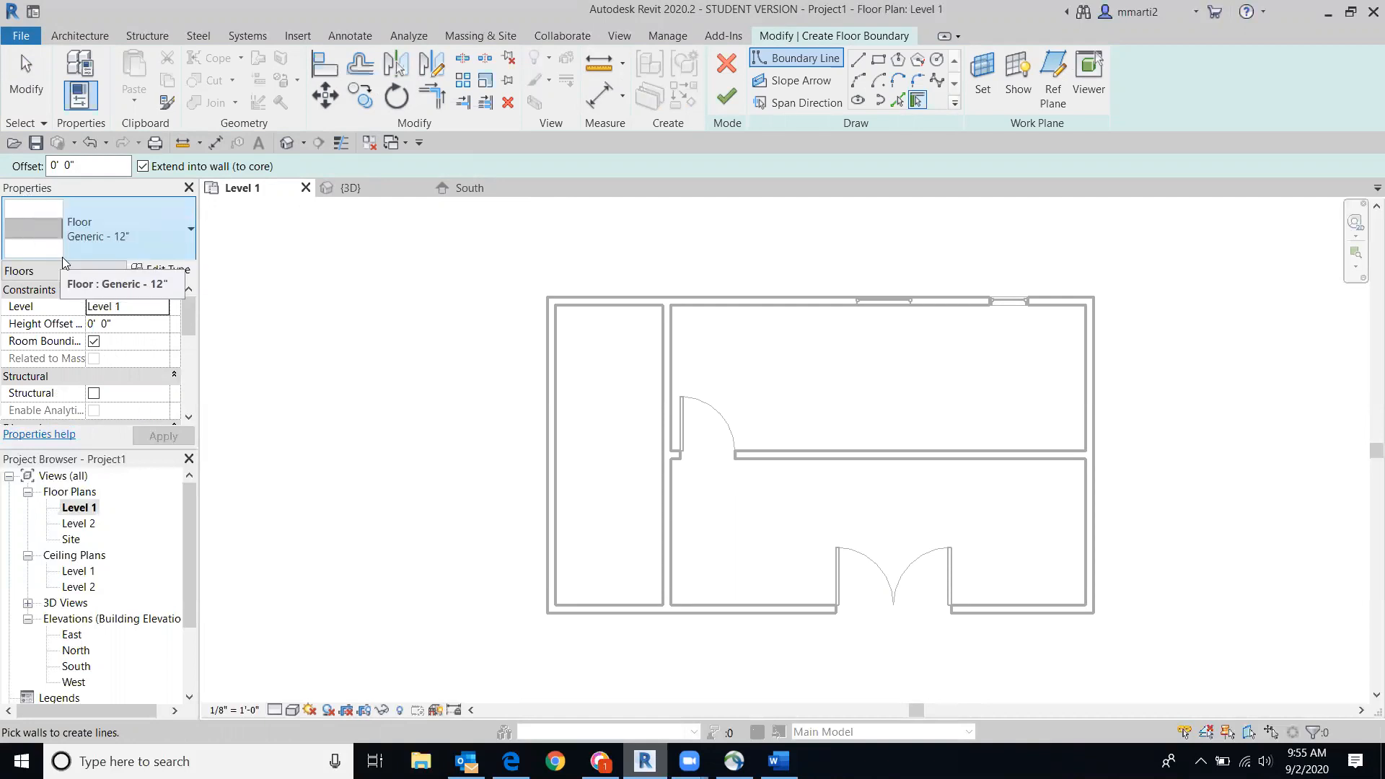
{"action": "left_click", "coordinate": [174, 238]}
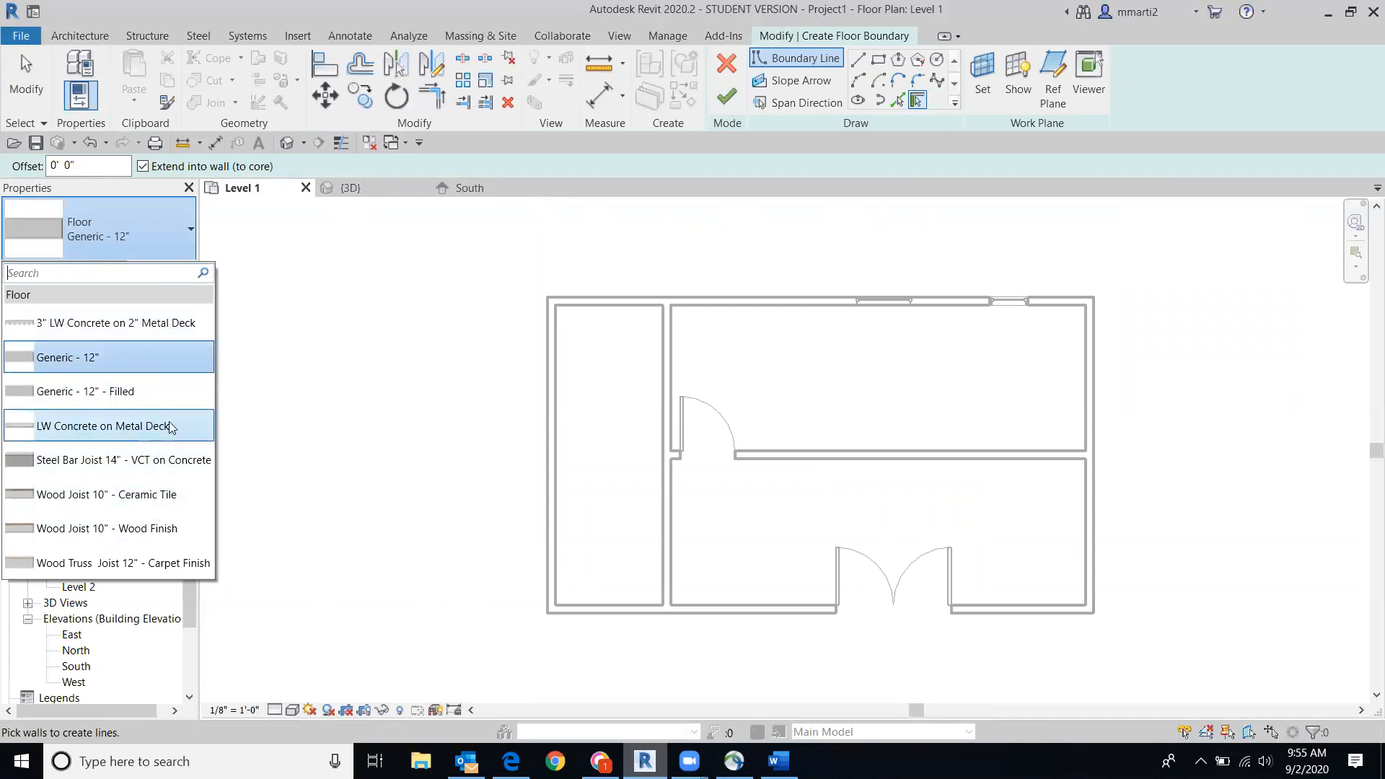
{"action": "mouse_move", "coordinate": [108, 356]}
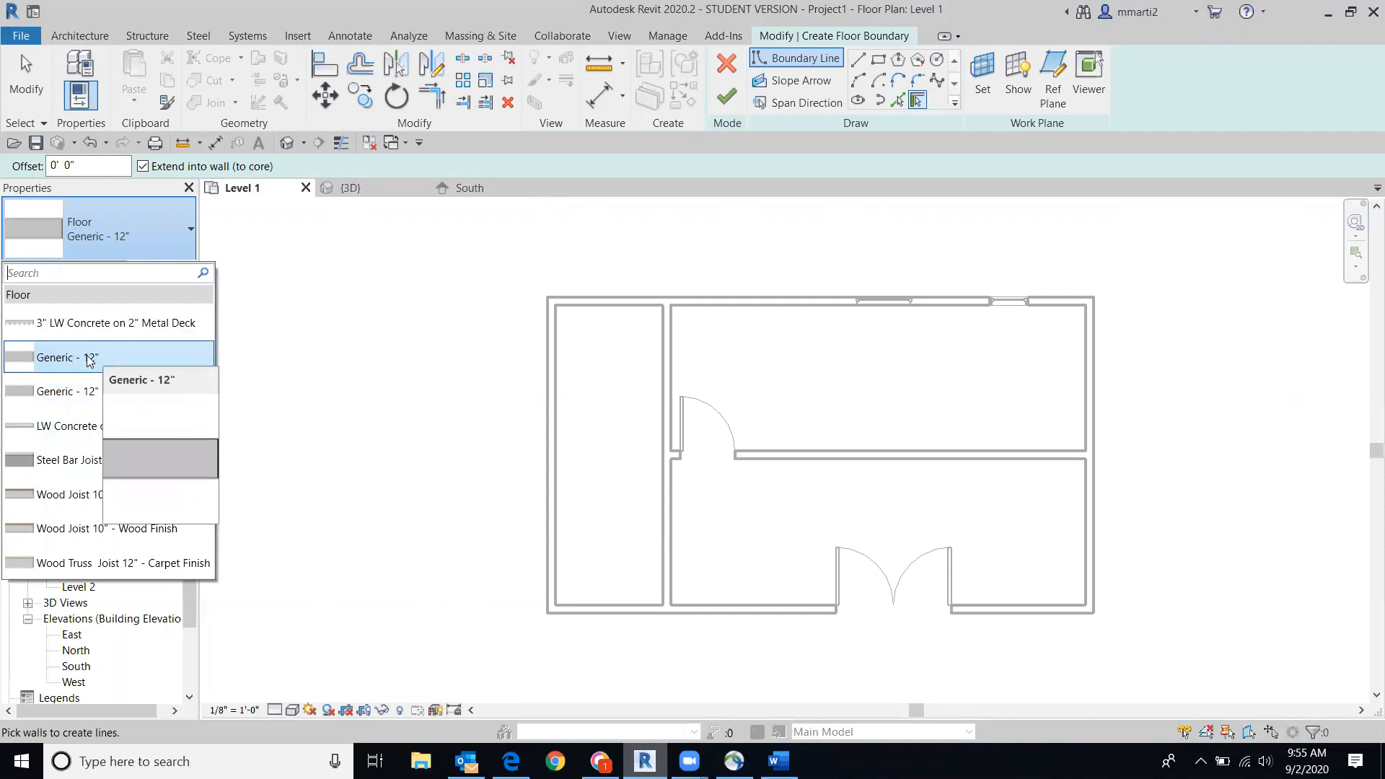
{"action": "left_click", "coordinate": [89, 360]}
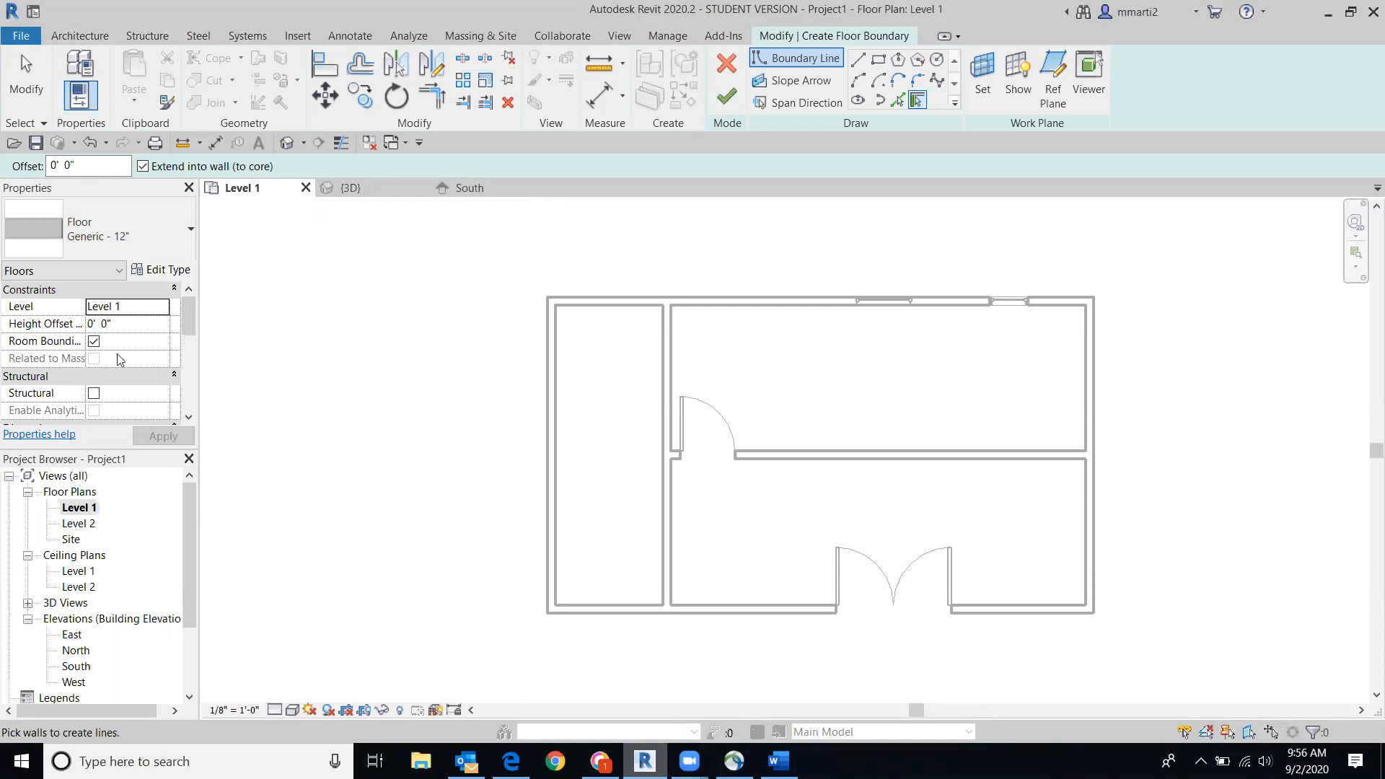
Step: Duplicate the Generic - 12" floor type under the name Slab 18" mcm
{"action": "left_click", "coordinate": [166, 272]}
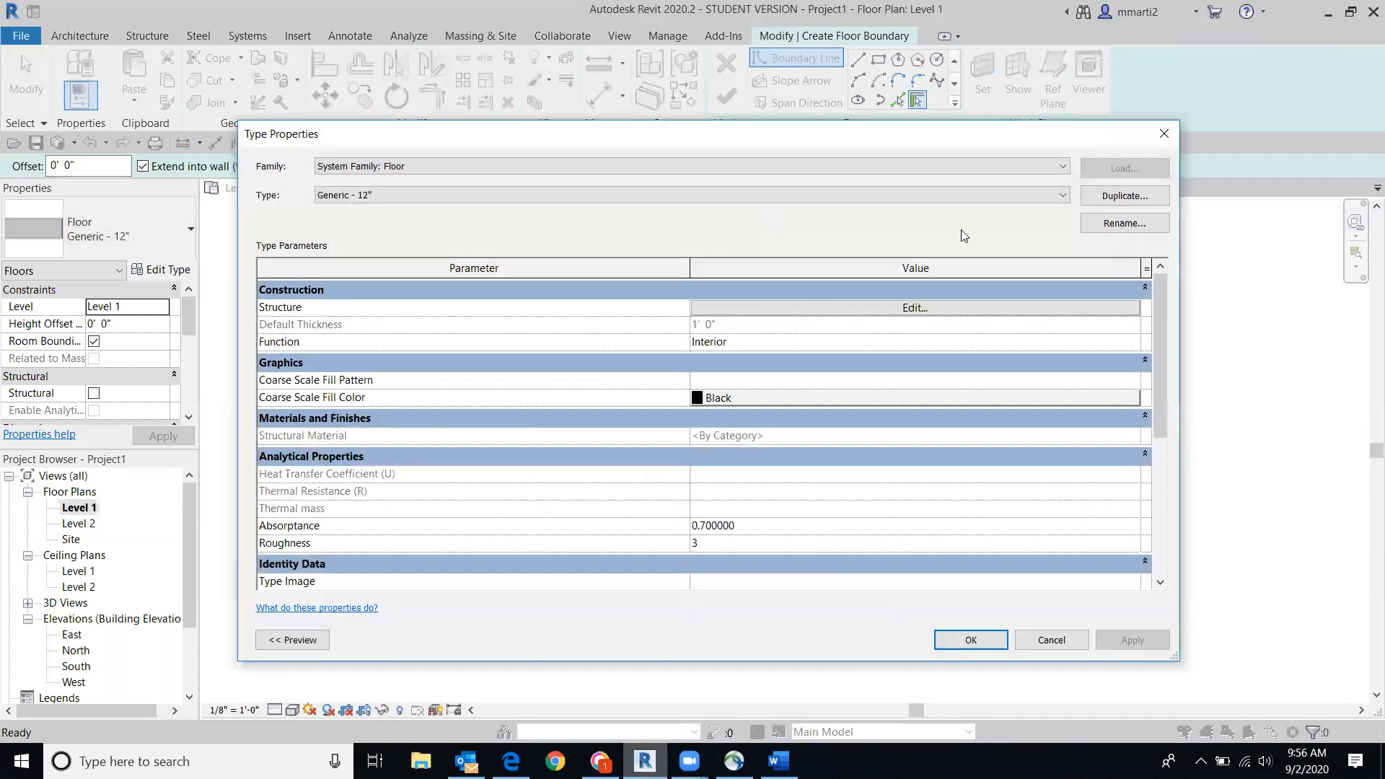
{"action": "left_click", "coordinate": [1115, 196]}
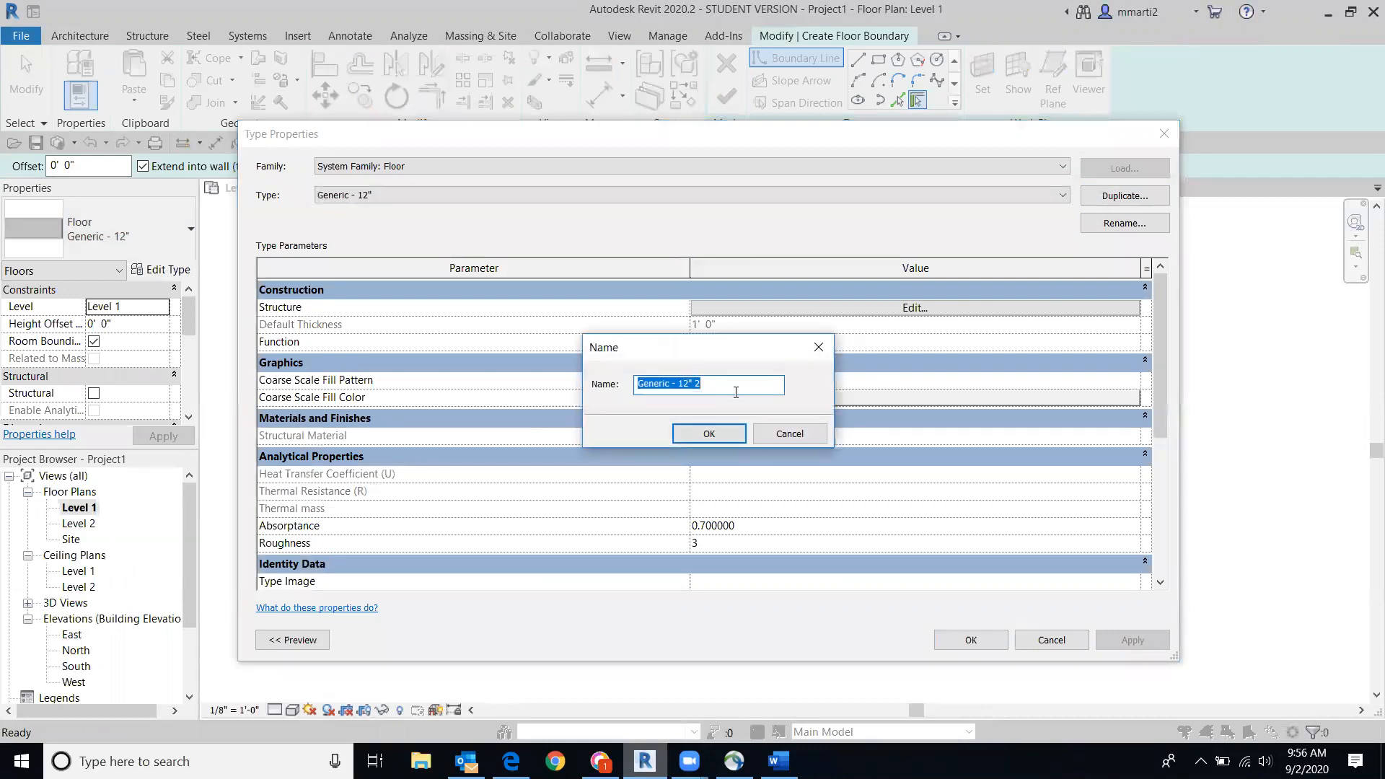
{"action": "type", "text": "SlaB"}
{"action": "type", "text": "b "}
{"action": "type", "text": "18"}
{"action": "type", "text": "\" mcm"}
{"action": "left_click", "coordinate": [709, 434]}
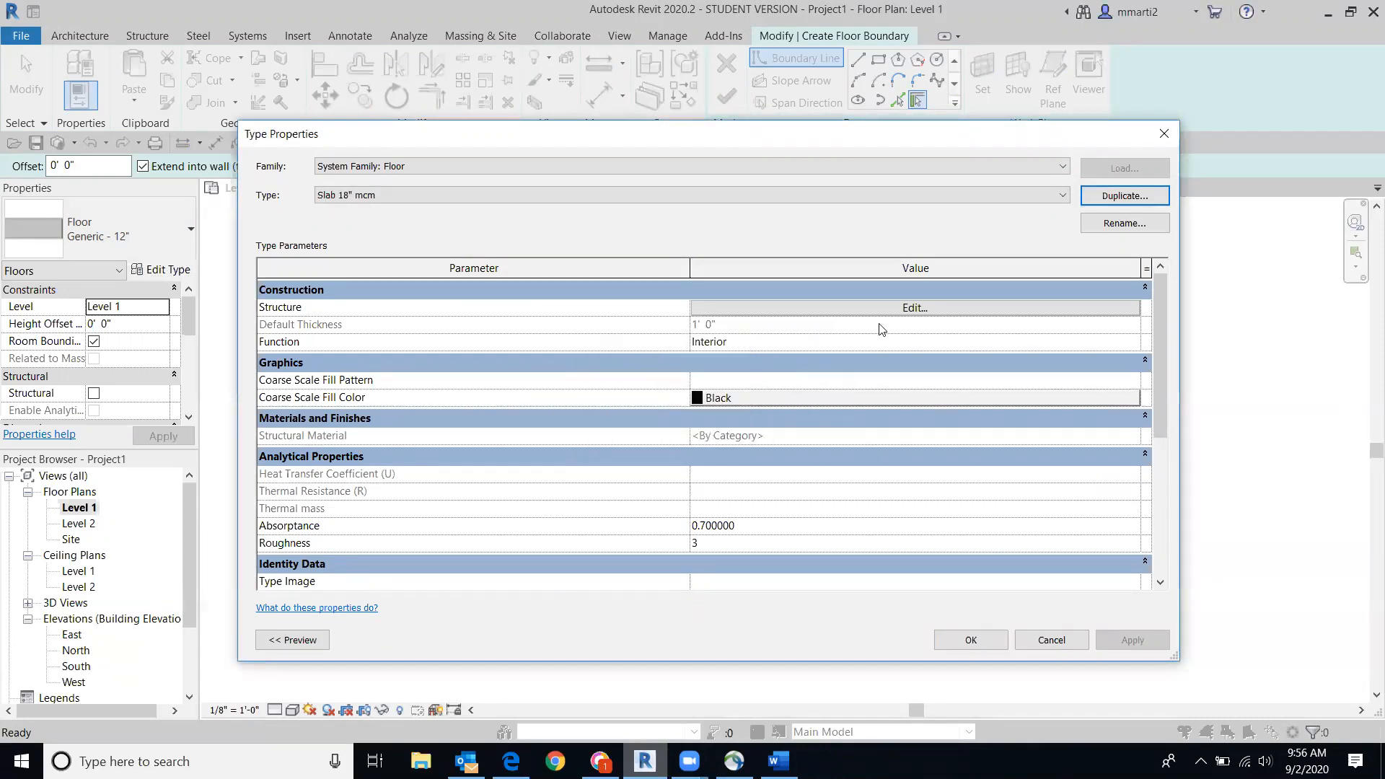
Step: Set the structure layer thickness of the Slab 18" mcm floor type to 18"
{"action": "left_click", "coordinate": [961, 307]}
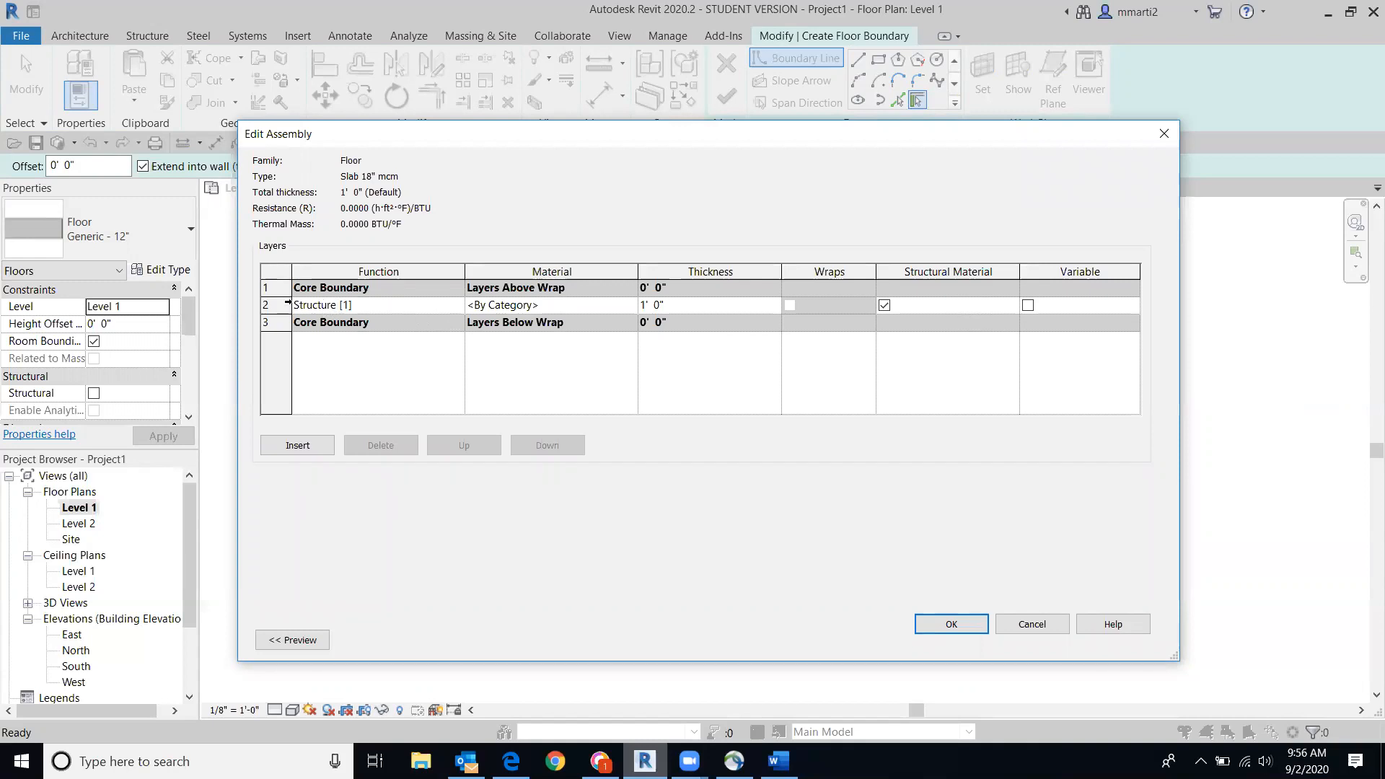
{"action": "left_click", "coordinate": [663, 306]}
{"action": "type", "text": "18"}
{"action": "key", "text": "Tab"}
Step: Assign Concrete, Cast-in-Place gray to the structure layer, shaded with its render appearance, and accept the floor type's properties
{"action": "left_click", "coordinate": [633, 306]}
{"action": "left_click", "coordinate": [631, 305]}
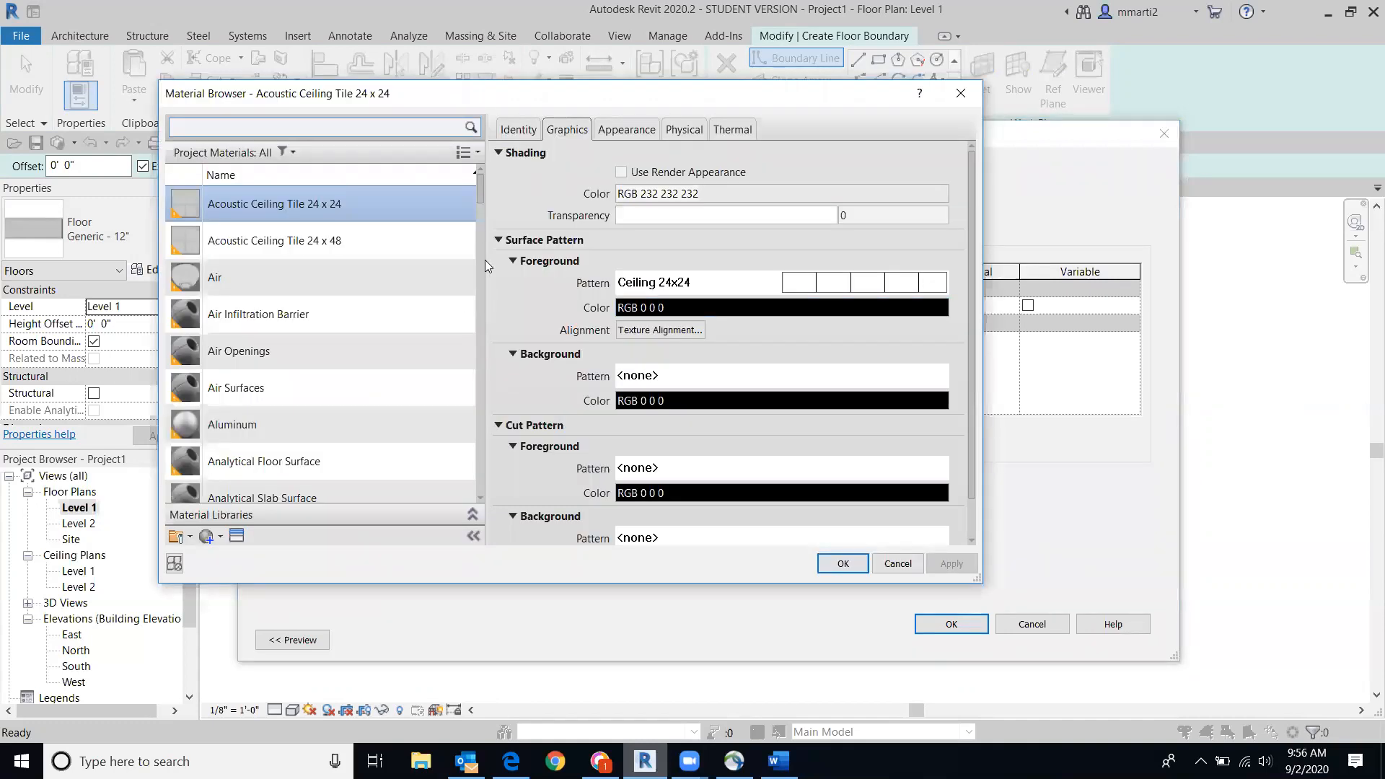
{"action": "scroll", "coordinate": [491, 263], "scroll_direction": "down", "scroll_amount": 1}
{"action": "scroll", "coordinate": [456, 355], "scroll_direction": "down", "scroll_amount": 5}
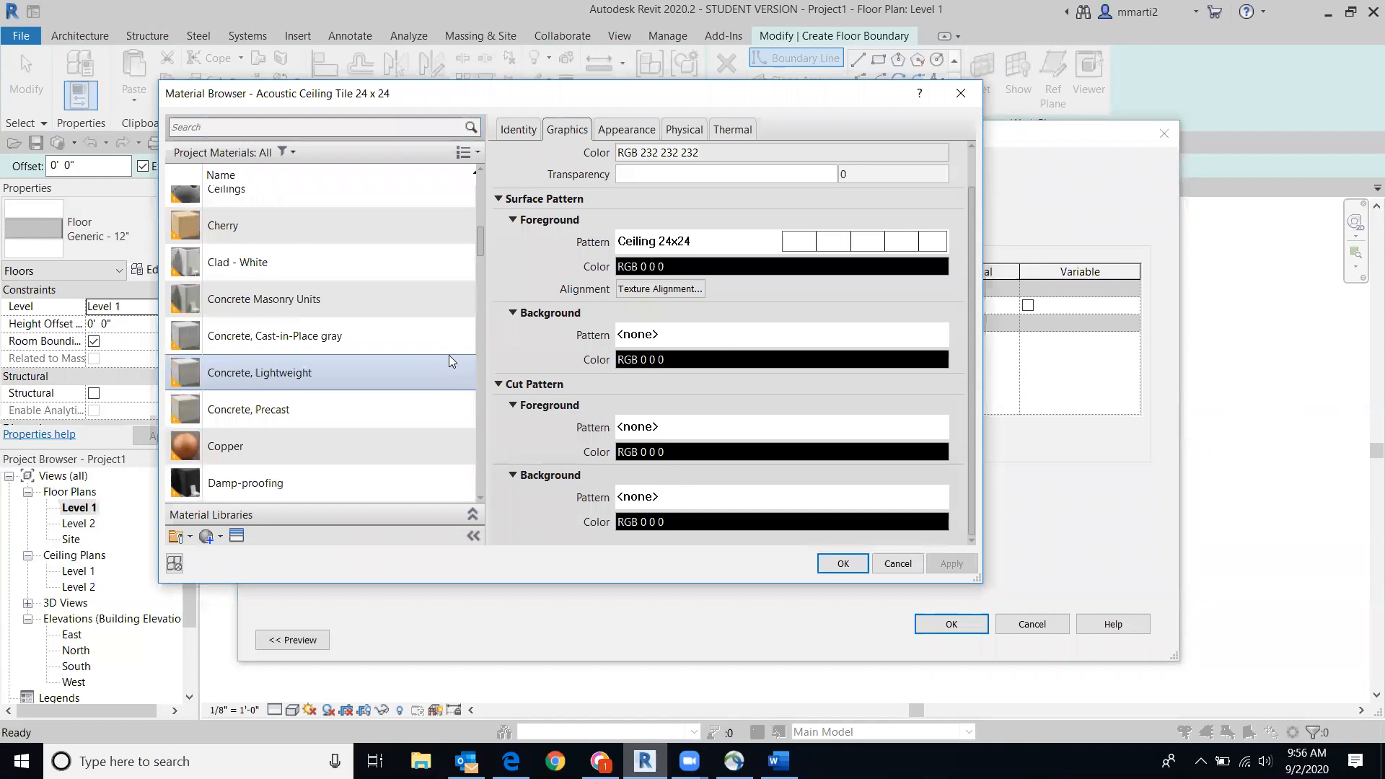
{"action": "left_click", "coordinate": [265, 336]}
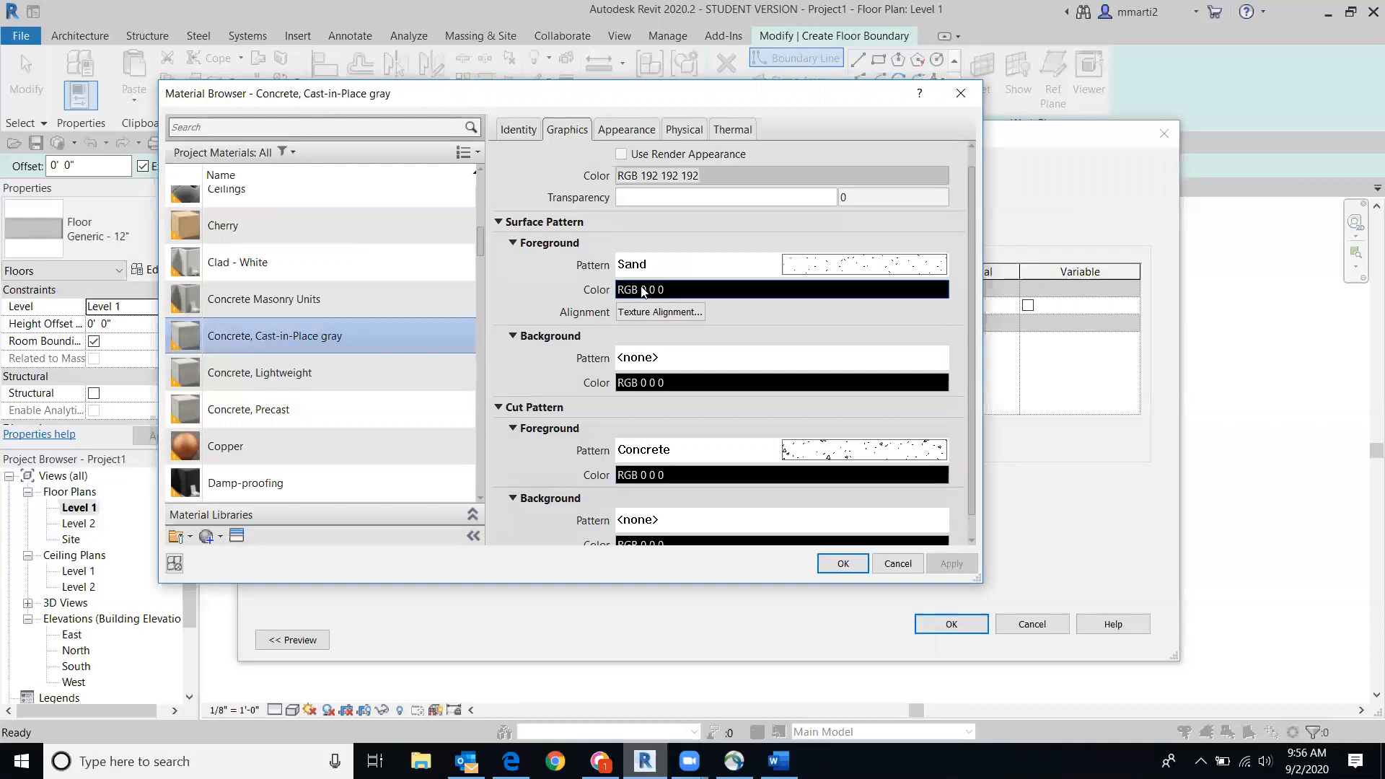
{"action": "left_click", "coordinate": [621, 154]}
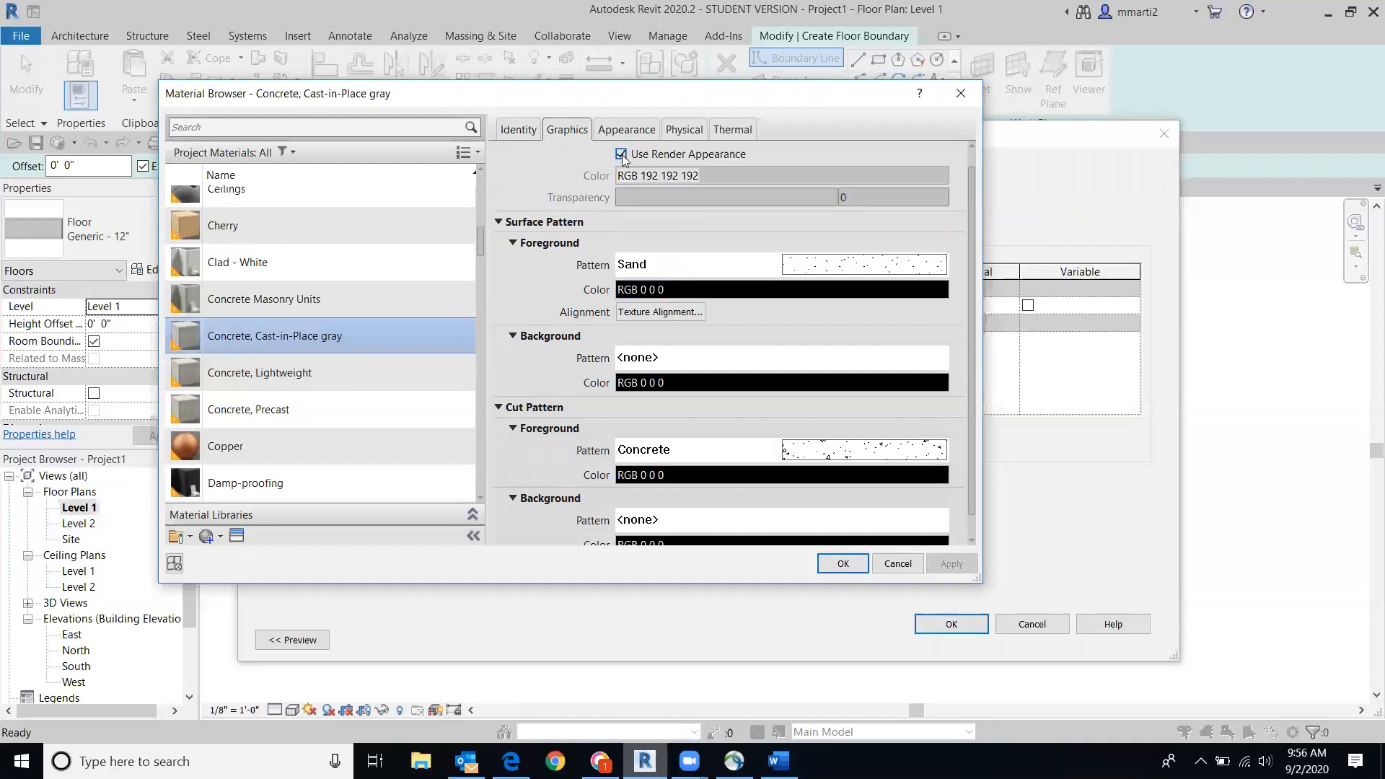
{"action": "left_click", "coordinate": [626, 133]}
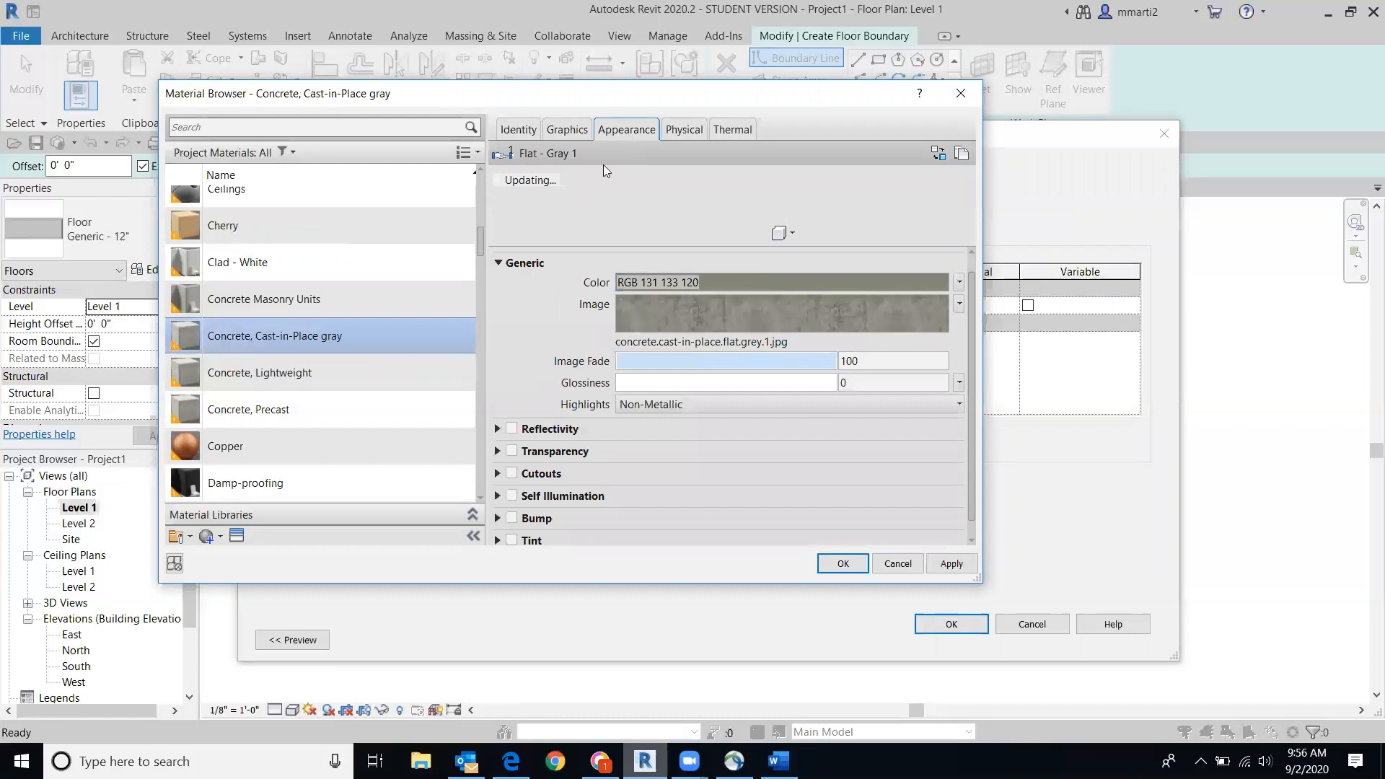
{"action": "left_click", "coordinate": [566, 133]}
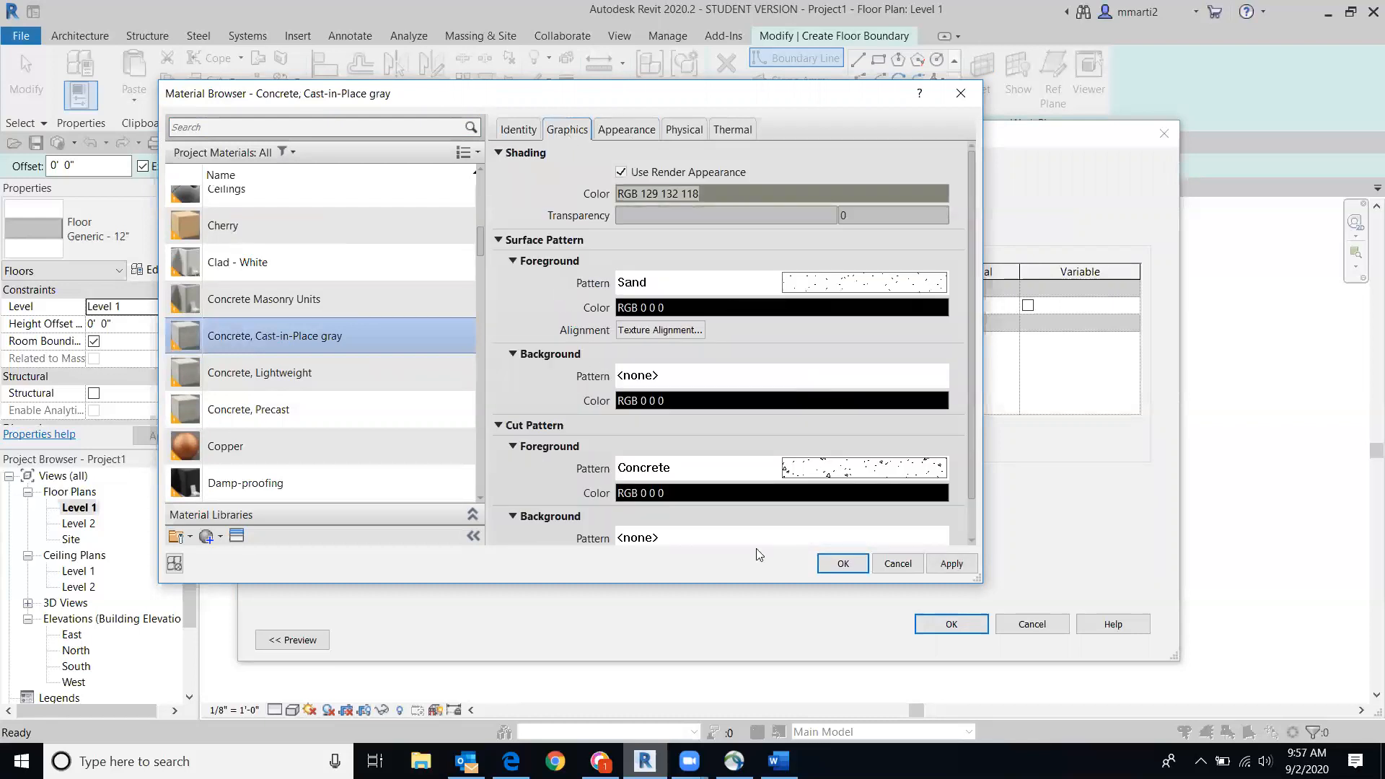
{"action": "left_click", "coordinate": [846, 565]}
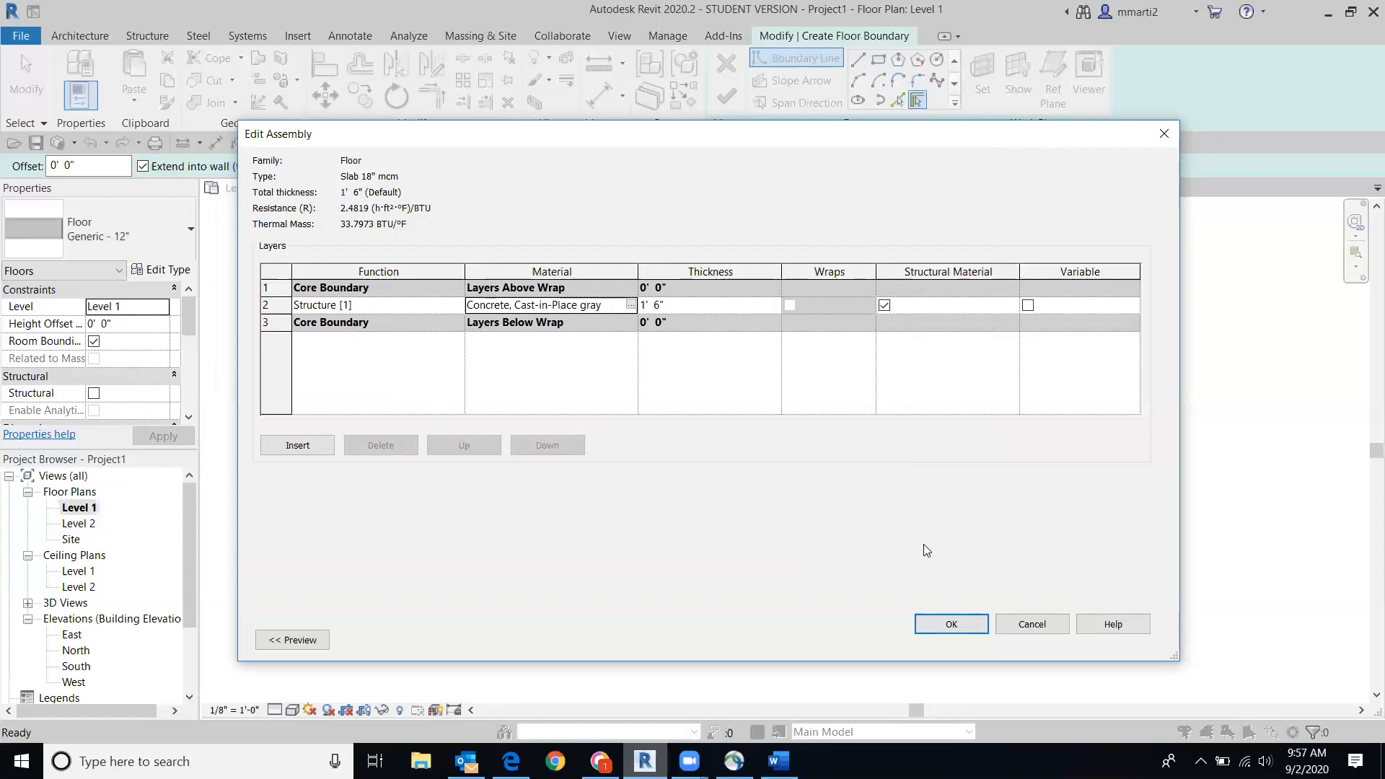
{"action": "left_click", "coordinate": [948, 634]}
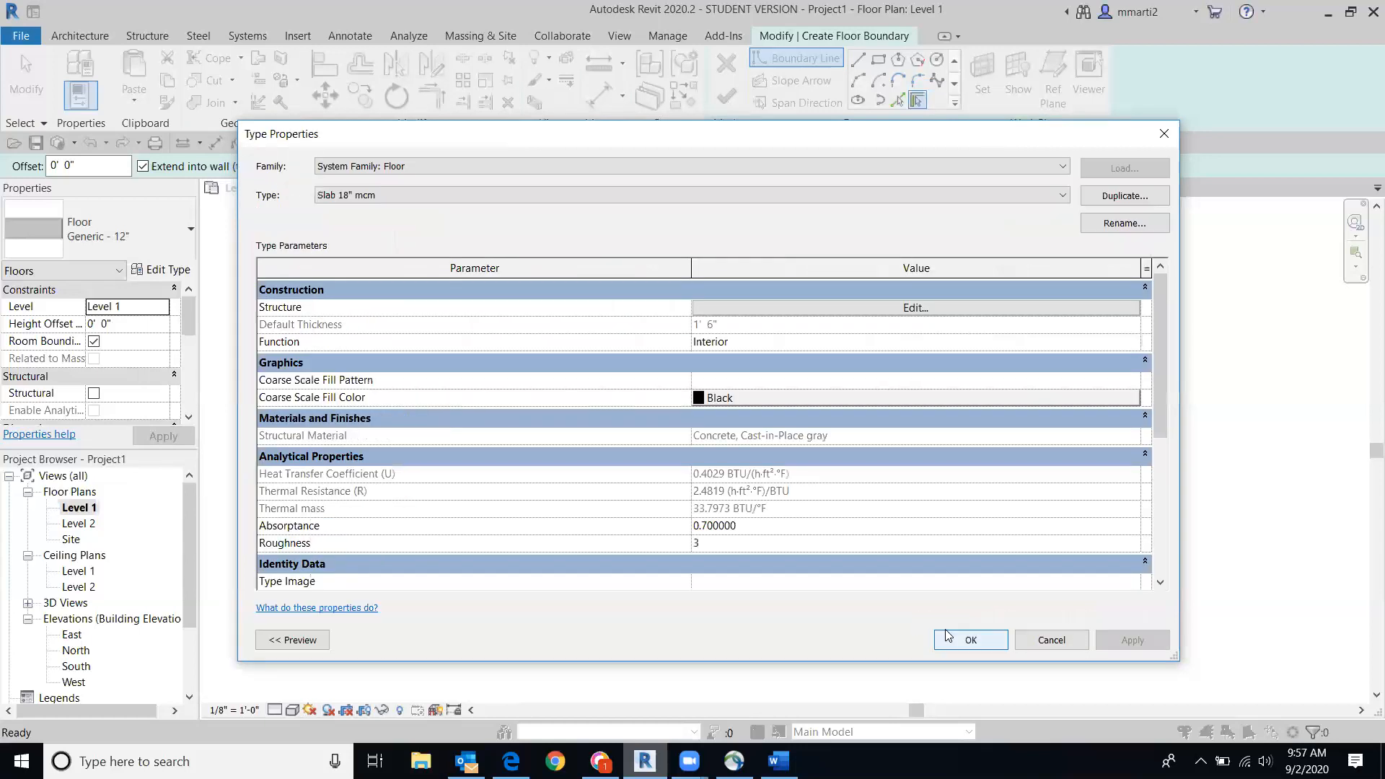
{"action": "left_click", "coordinate": [970, 640]}
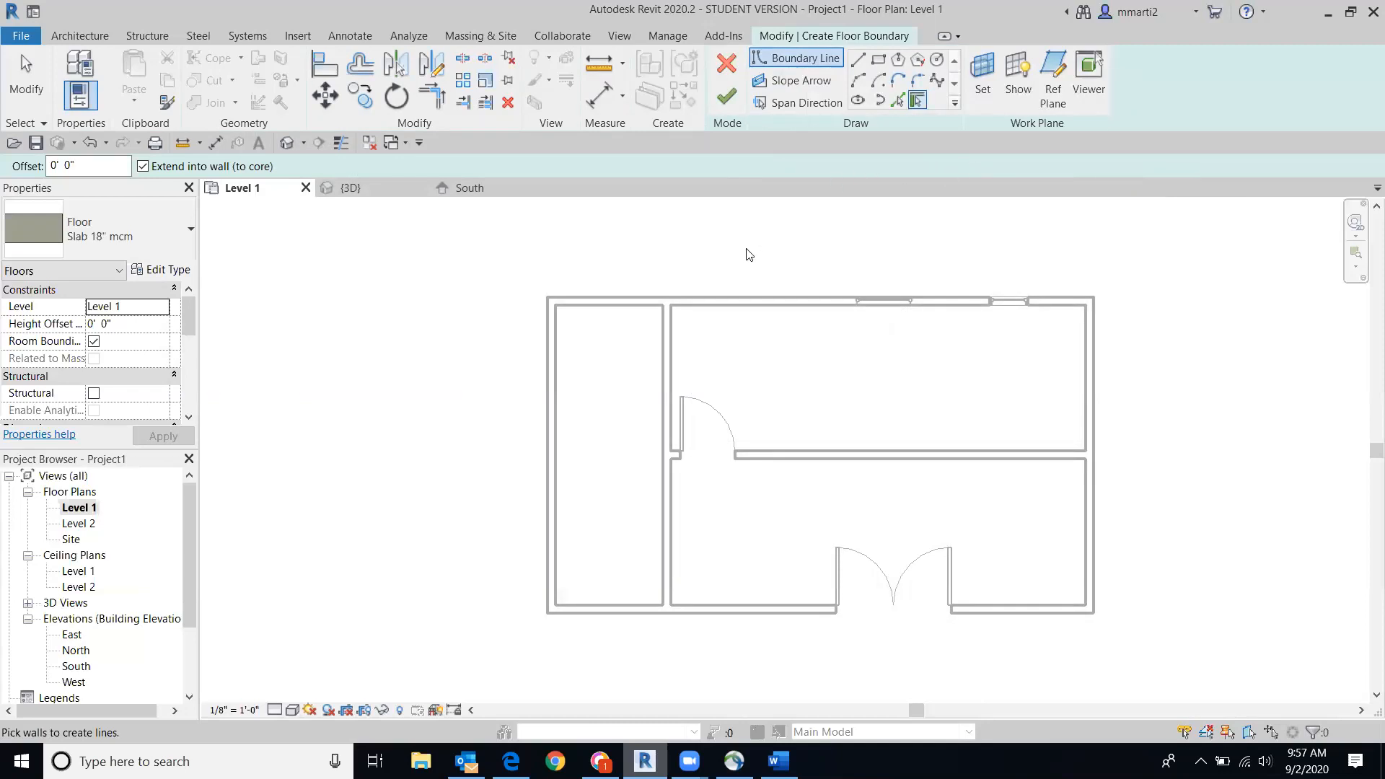
Step: Pick the west exterior wall's interior face as the first boundary line of the Slab 18" mcm floor
{"action": "scroll", "coordinate": [745, 302], "scroll_direction": "up", "scroll_amount": 5}
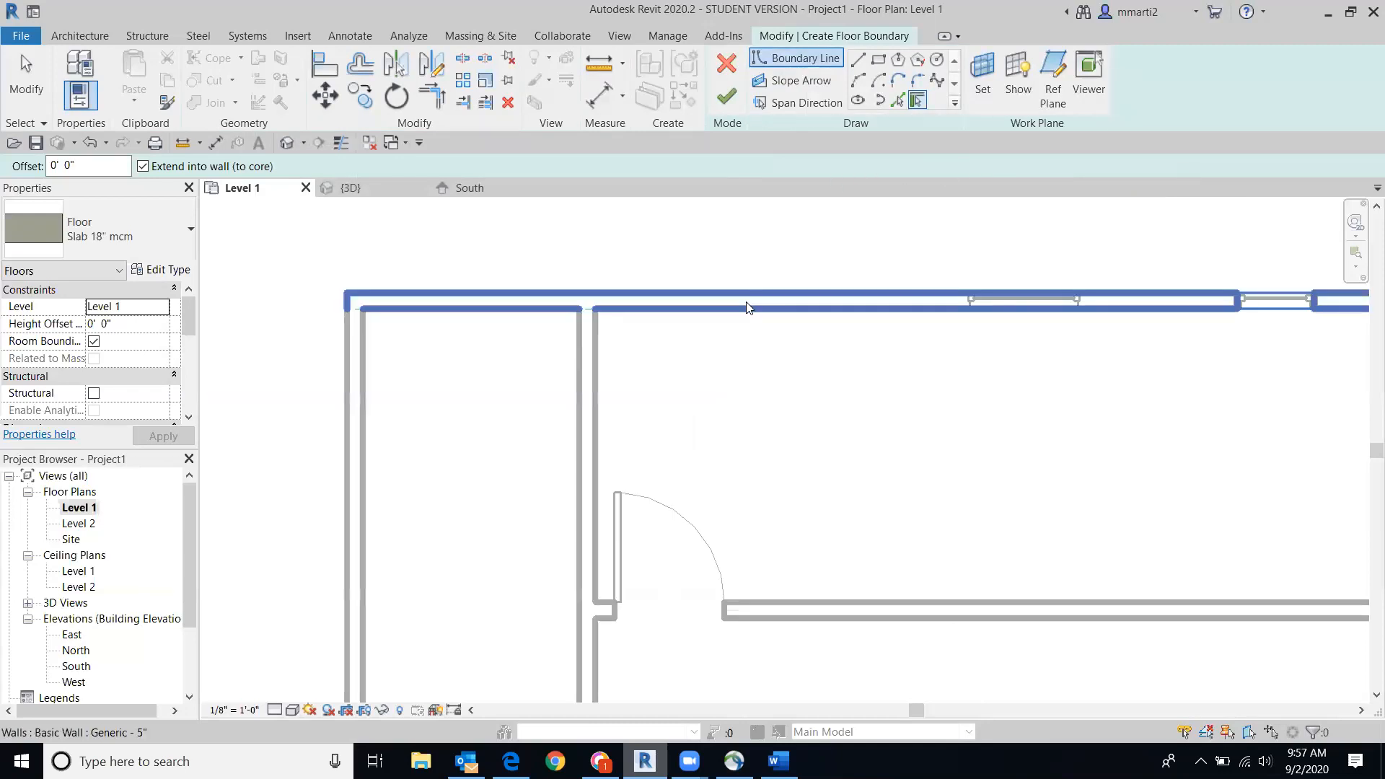
{"action": "middle_click_drag", "start_coordinate": [758, 298], "coordinate": [770, 281]}
{"action": "scroll", "coordinate": [772, 274], "scroll_direction": "down", "scroll_amount": 5}
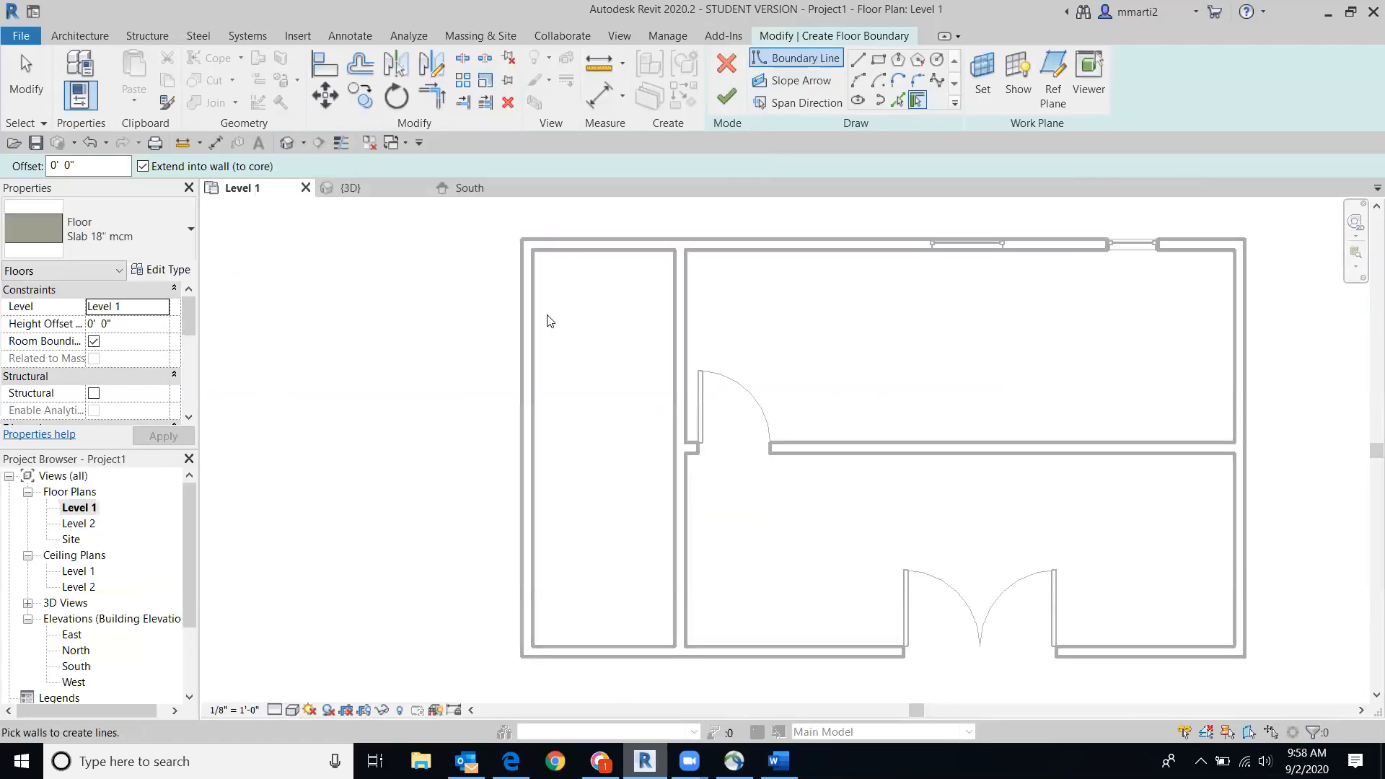
{"action": "left_click", "coordinate": [531, 323]}
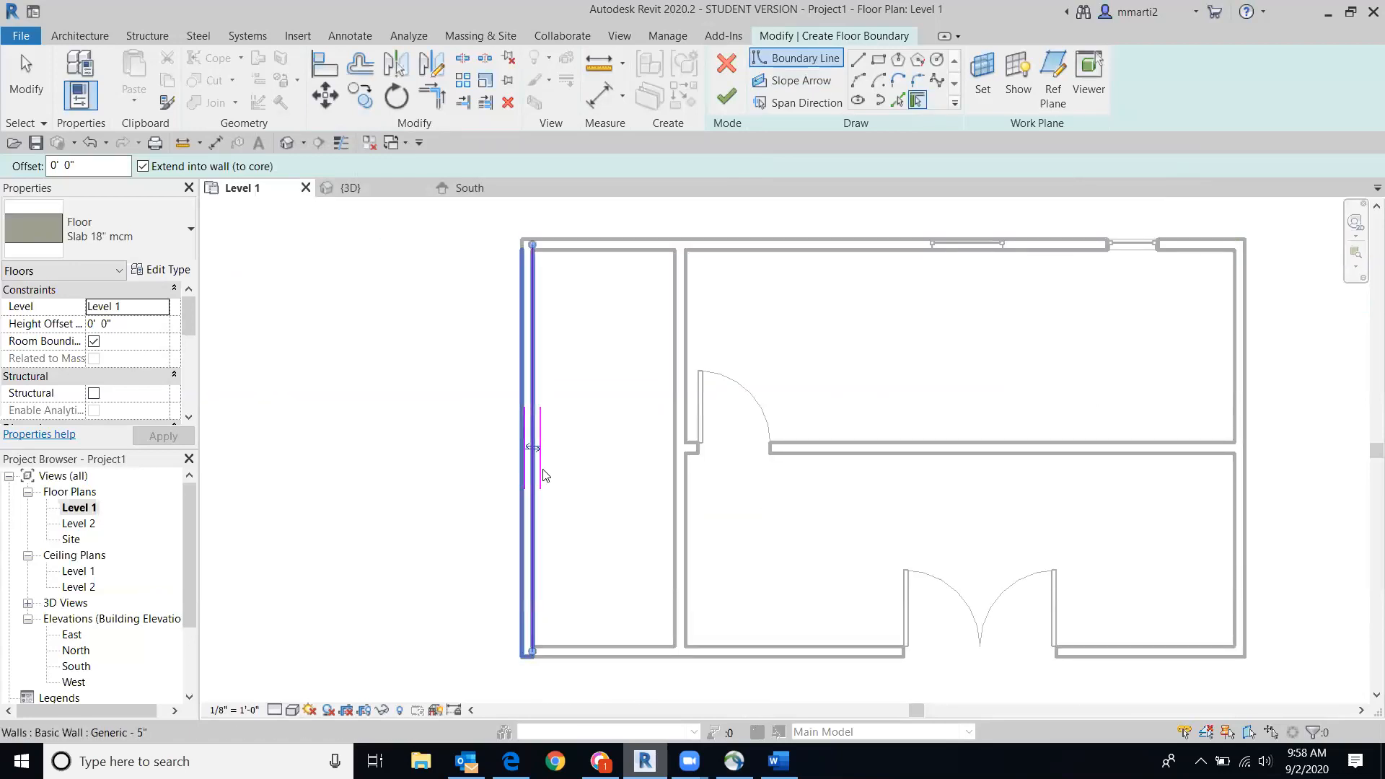
{"action": "scroll", "coordinate": [541, 469], "scroll_direction": "up", "scroll_amount": 2}
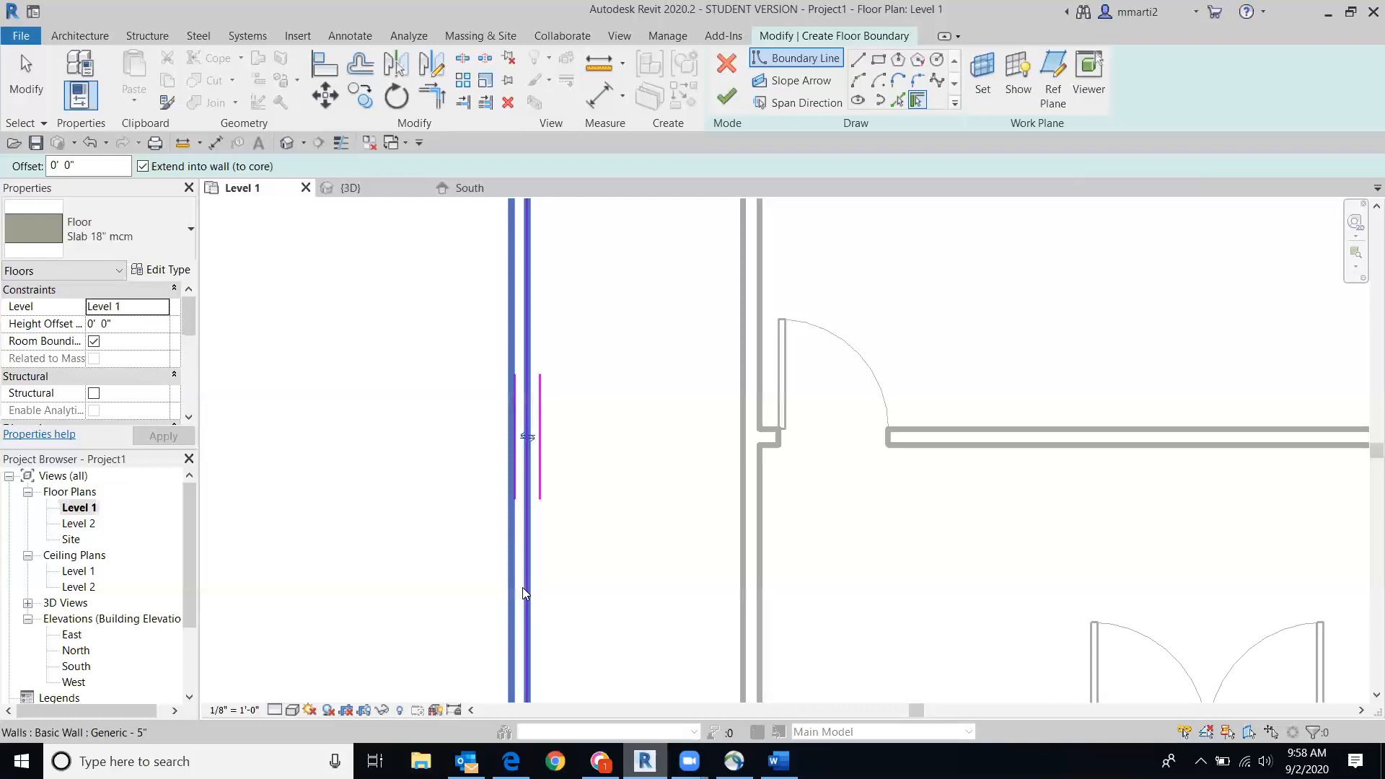
Step: Pick the north, east and south exterior walls to close the boundary along their inner faces and finish the floor
{"action": "scroll", "coordinate": [971, 482], "scroll_direction": "down", "scroll_amount": 3}
{"action": "middle_click_drag", "start_coordinate": [930, 411], "coordinate": [727, 467]}
{"action": "scroll", "coordinate": [745, 399], "scroll_direction": "down", "scroll_amount": 1}
{"action": "middle_click_drag", "start_coordinate": [745, 399], "coordinate": [722, 341]}
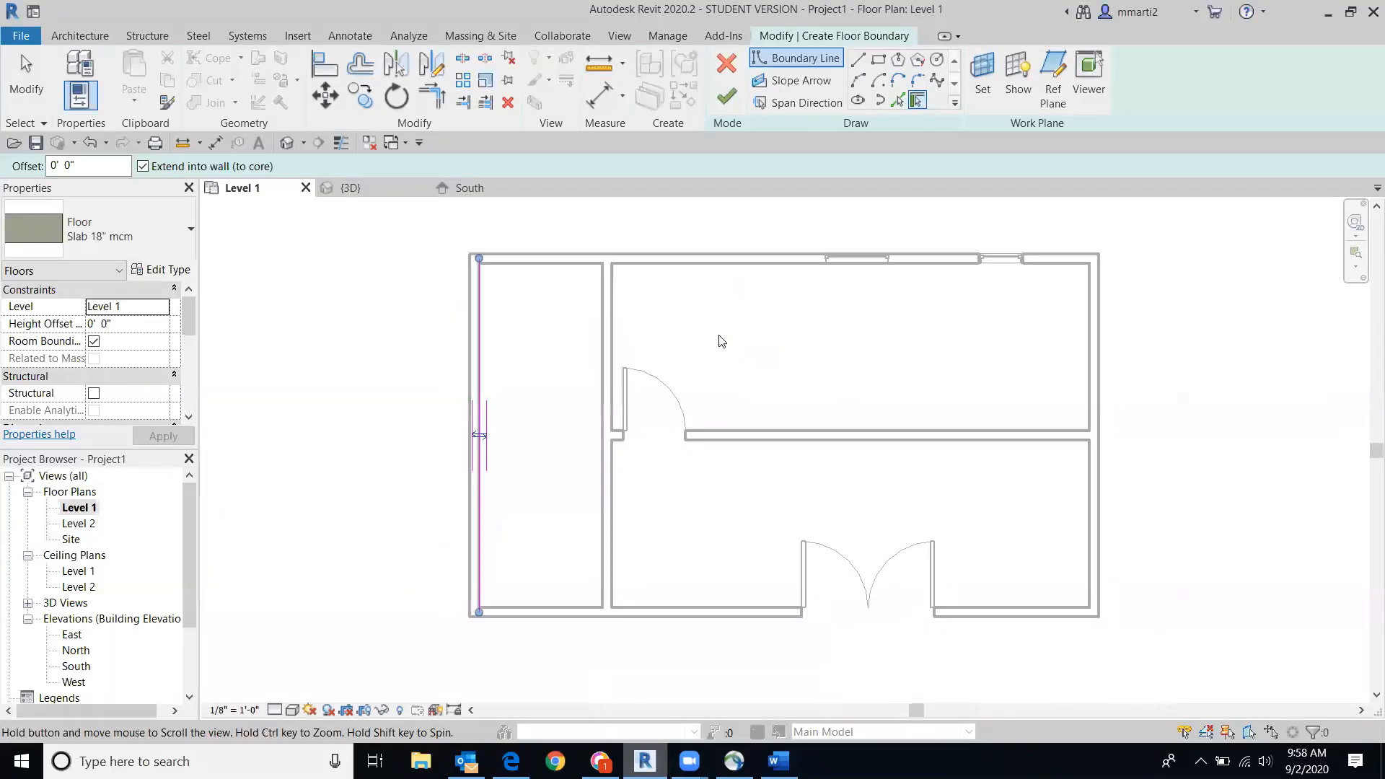
{"action": "left_click", "coordinate": [744, 266]}
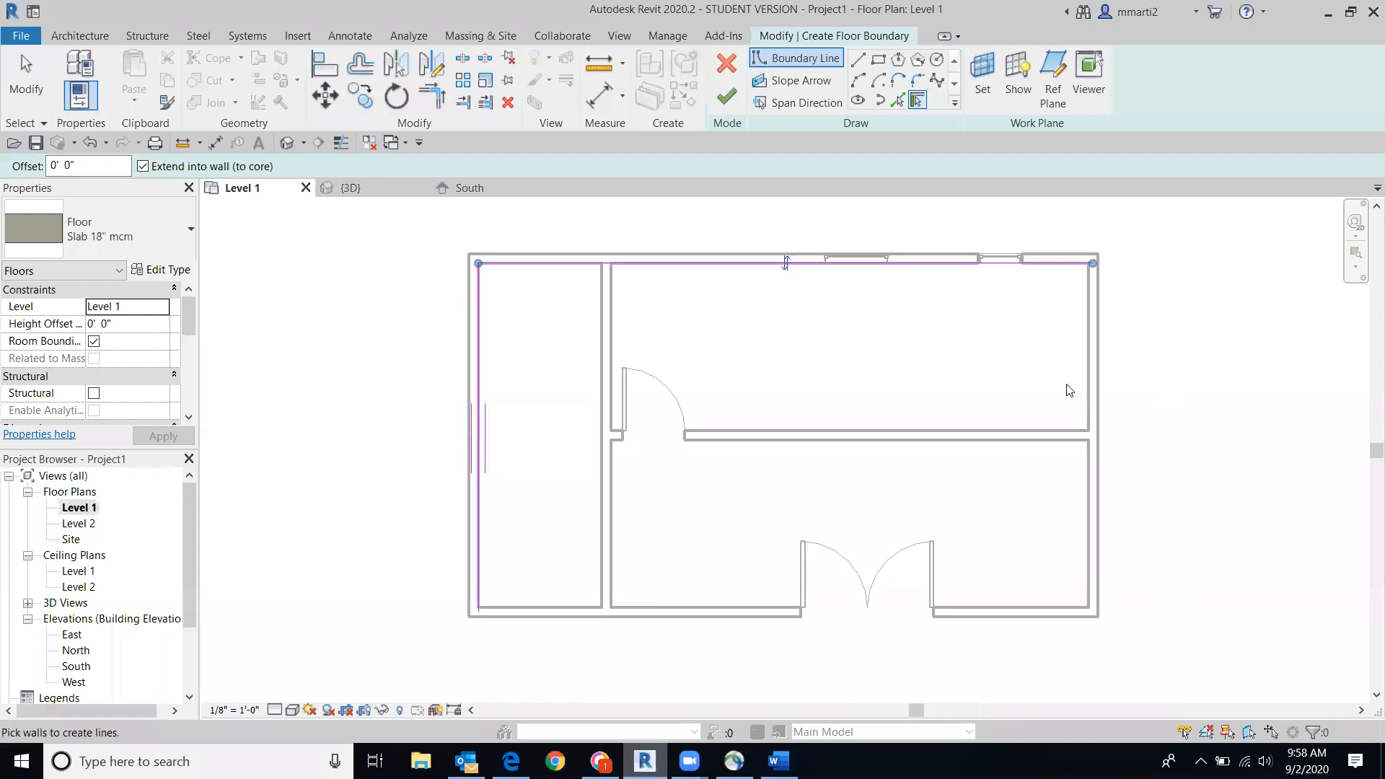
{"action": "left_click", "coordinate": [1091, 388]}
{"action": "left_click", "coordinate": [697, 613]}
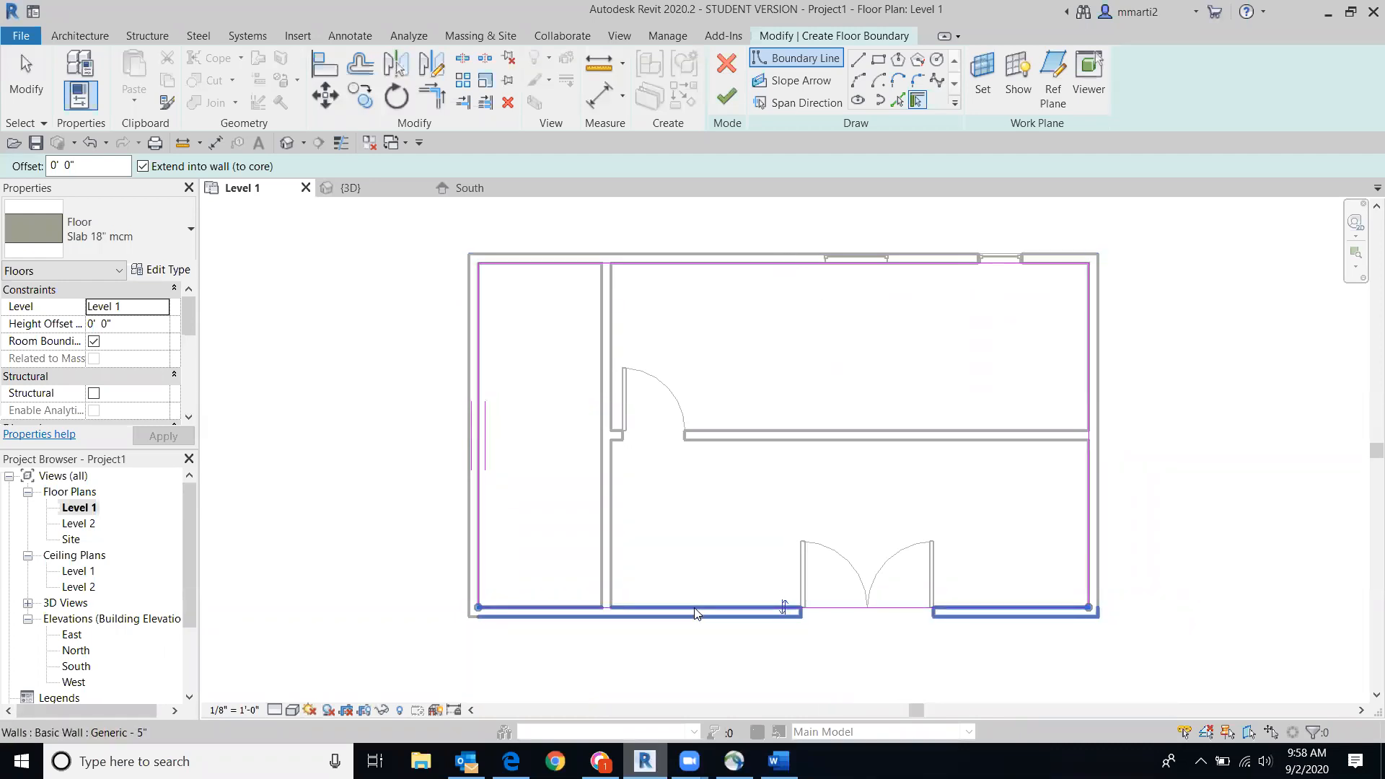
{"action": "left_click", "coordinate": [728, 99]}
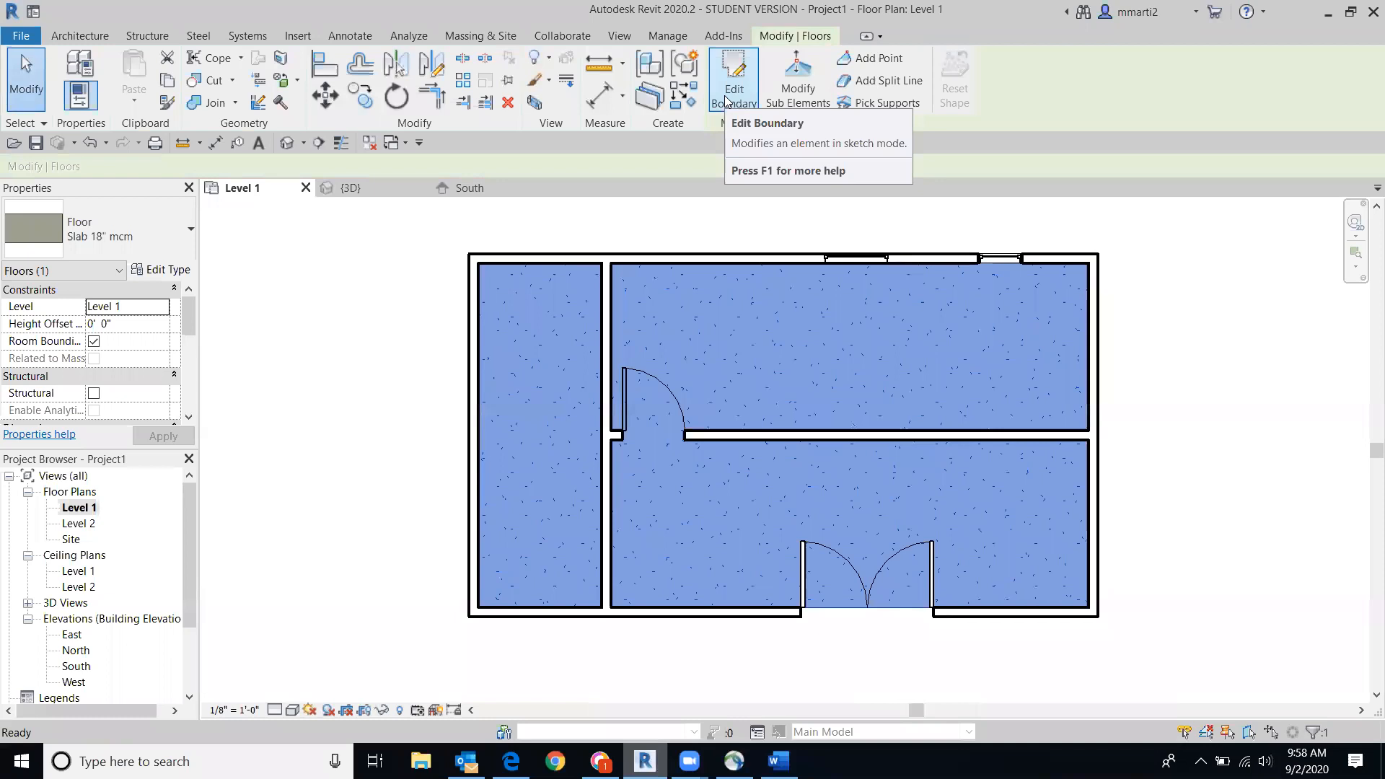
Step: Examine the slab's depth and edges below the walls in the South elevation and from underneath in 3D
{"action": "left_click", "coordinate": [285, 143]}
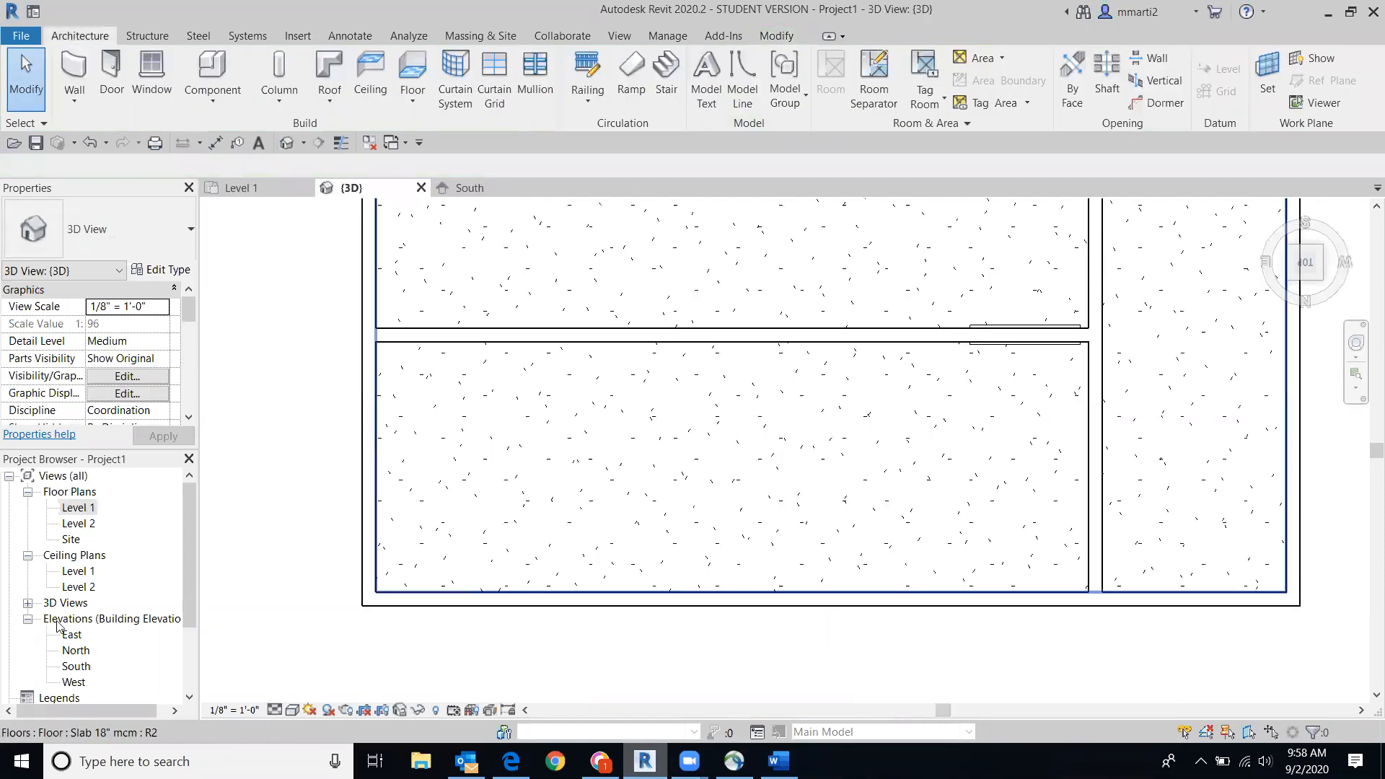
{"action": "double_click", "coordinate": [77, 667]}
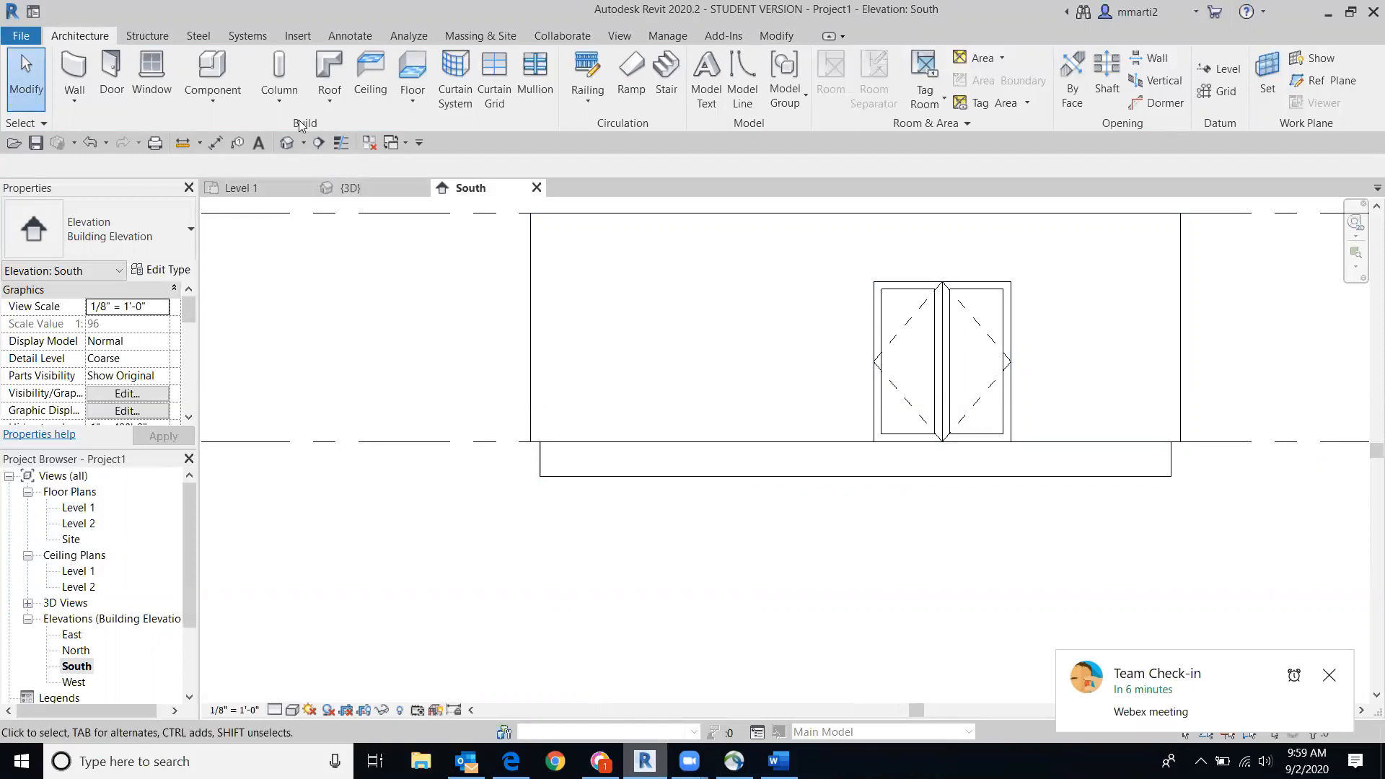
{"action": "left_click", "coordinate": [288, 143]}
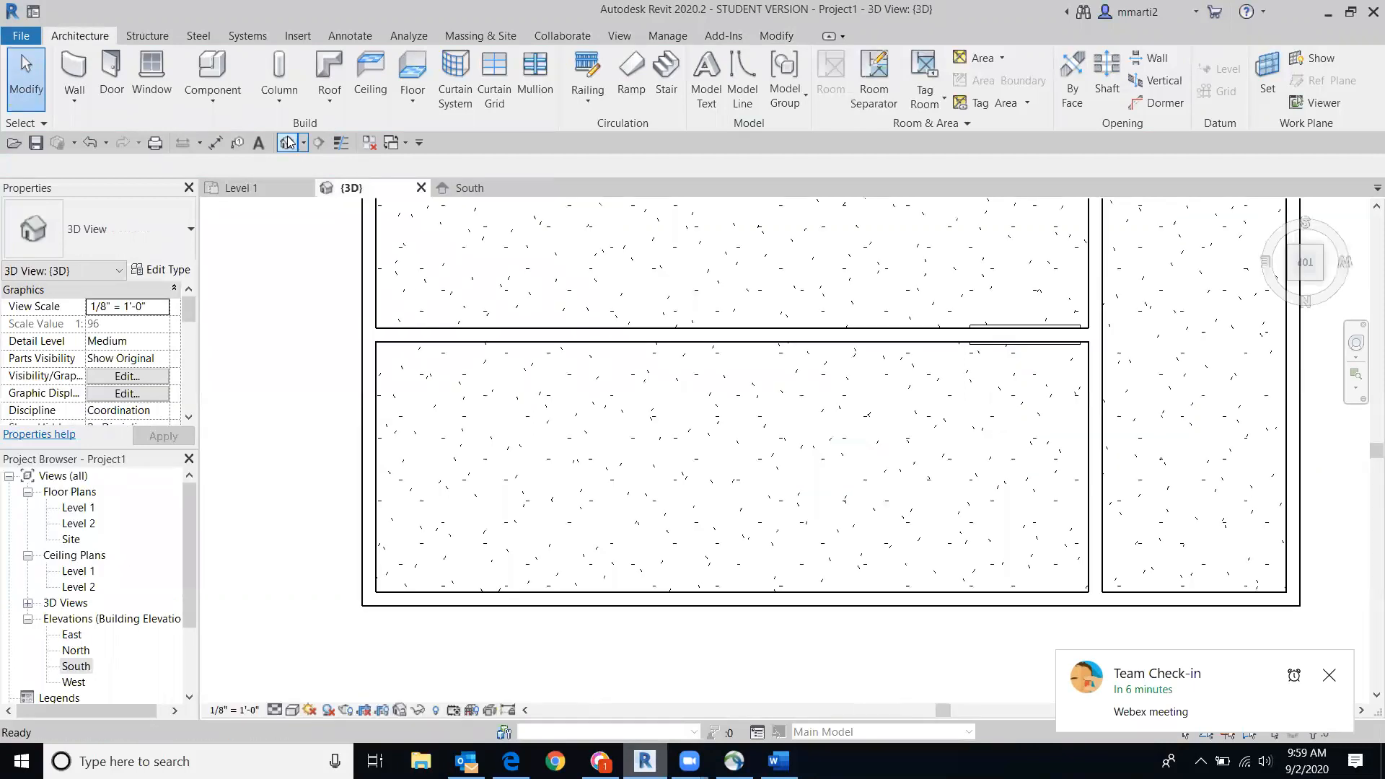
{"action": "left_click", "coordinate": [1320, 277]}
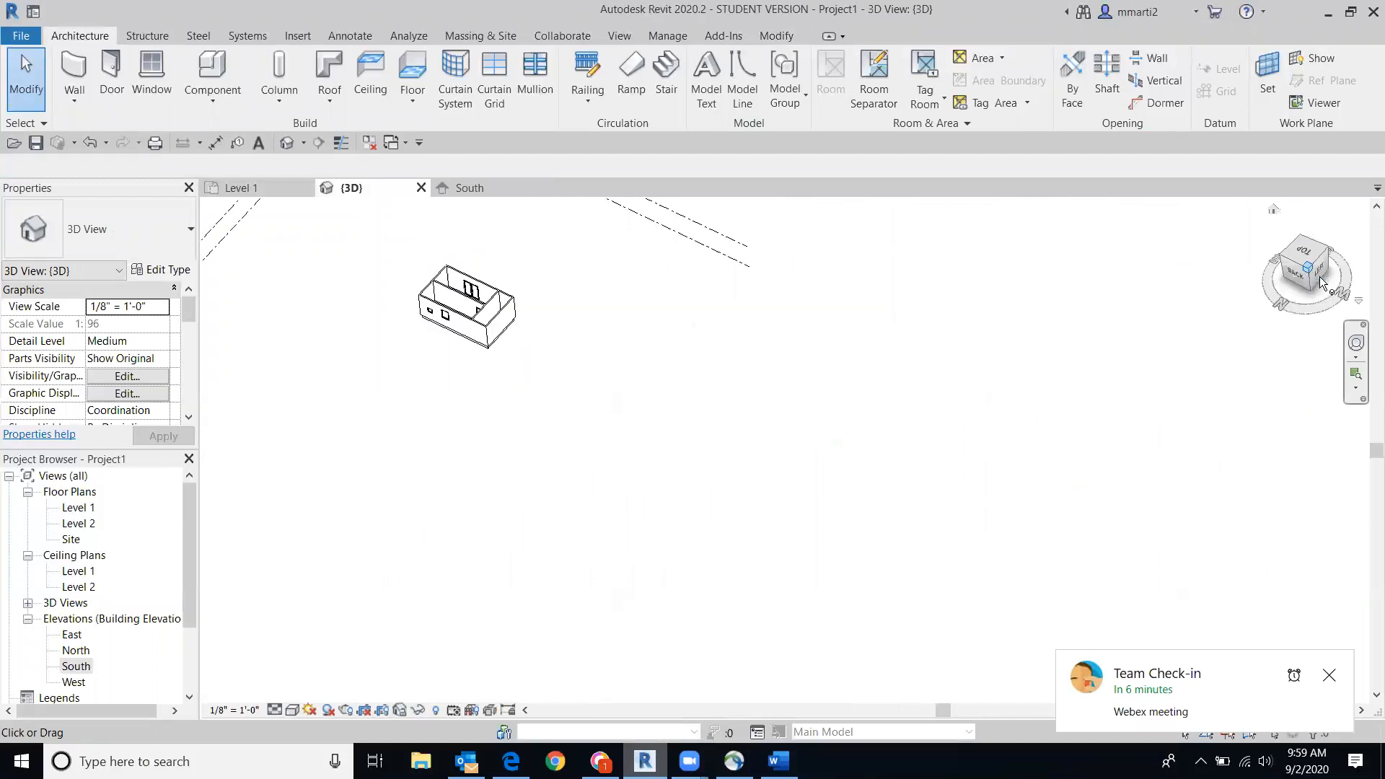
{"action": "left_click_drag", "start_coordinate": [1304, 266], "coordinate": [1295, 634]}
{"action": "scroll", "coordinate": [742, 464], "scroll_direction": "up", "scroll_amount": 8}
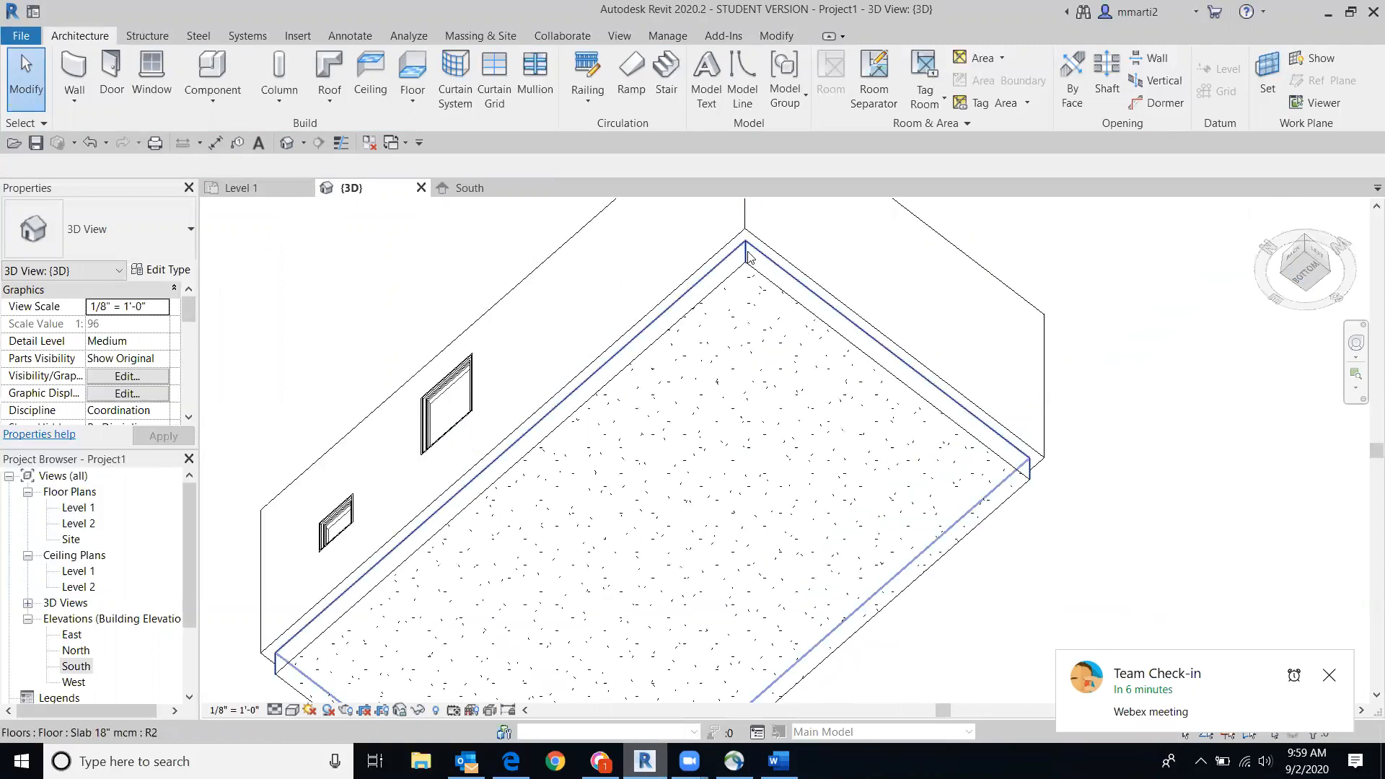
Step: Change the 3D view's visual style to show surfaces in their material colors, and dismiss the meeting reminder
{"action": "left_click", "coordinate": [293, 710]}
{"action": "left_click", "coordinate": [318, 660]}
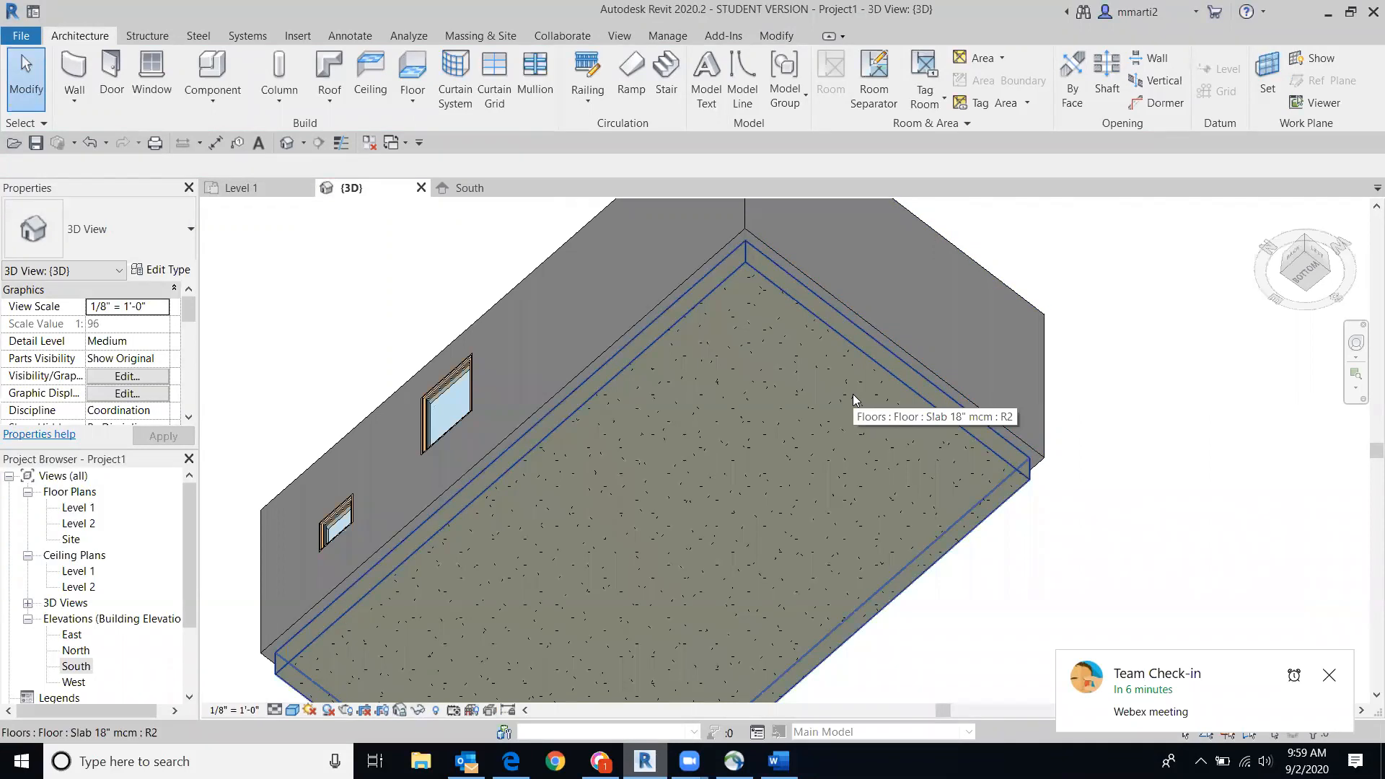
{"action": "left_click", "coordinate": [1335, 675]}
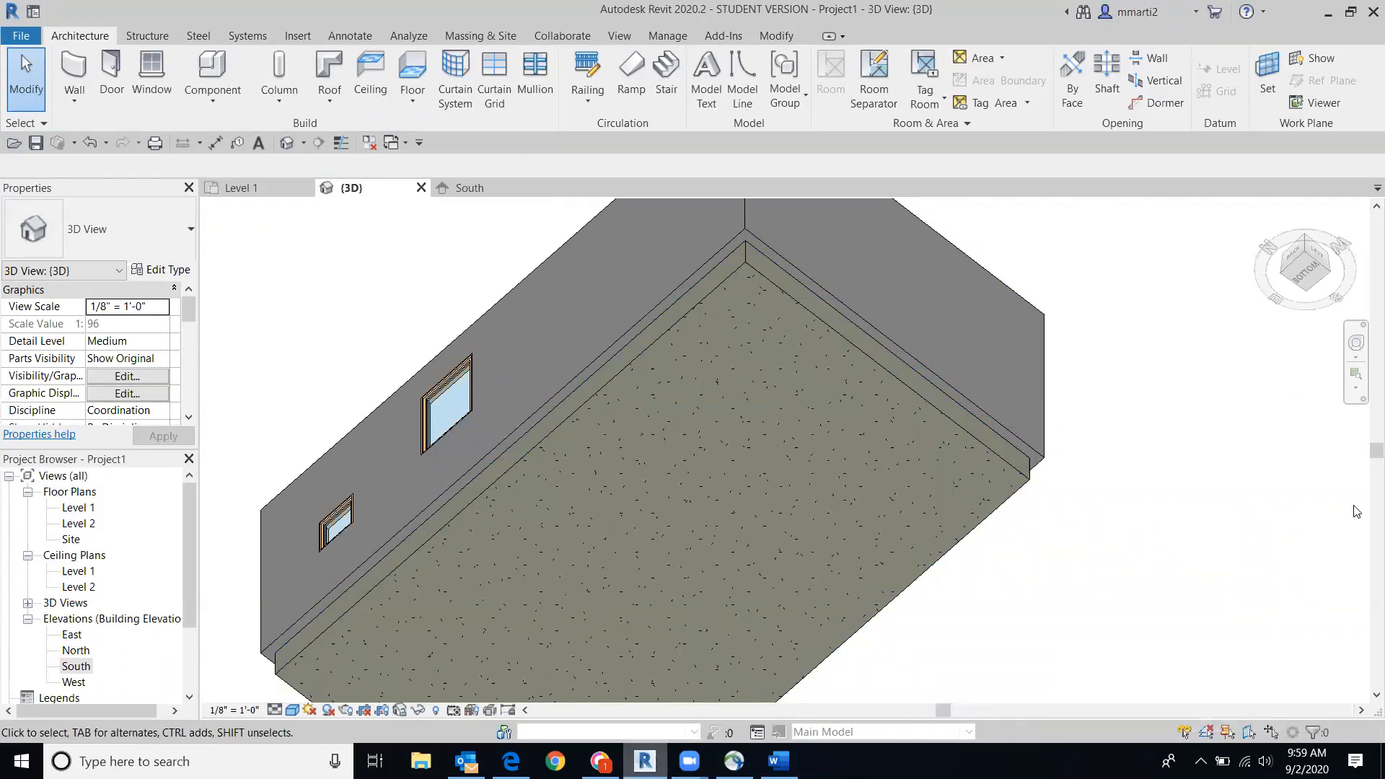
Step: Edit the Level 1 slab's boundary, flipping its lines to the exterior faces of the outer walls, and finish the edit
{"action": "double_click", "coordinate": [77, 509]}
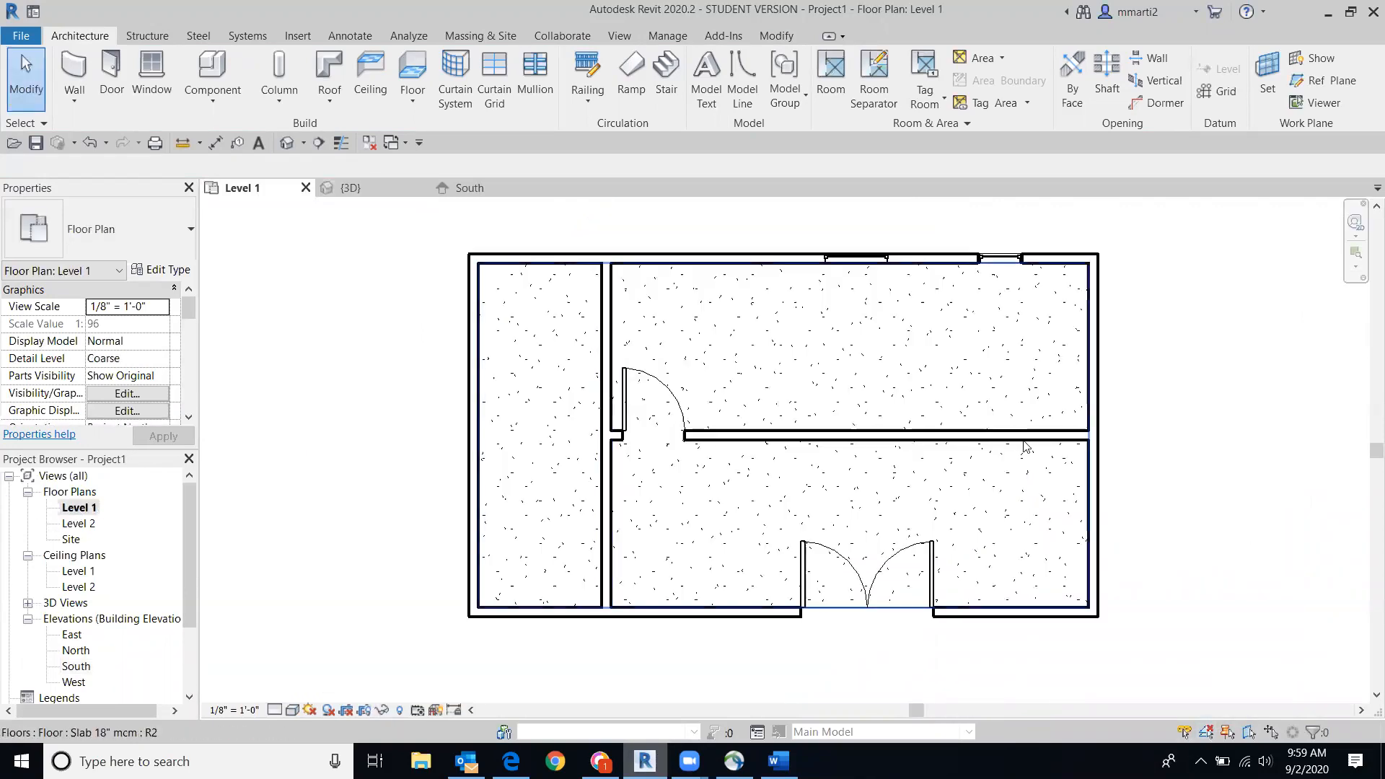
{"action": "left_click", "coordinate": [904, 386]}
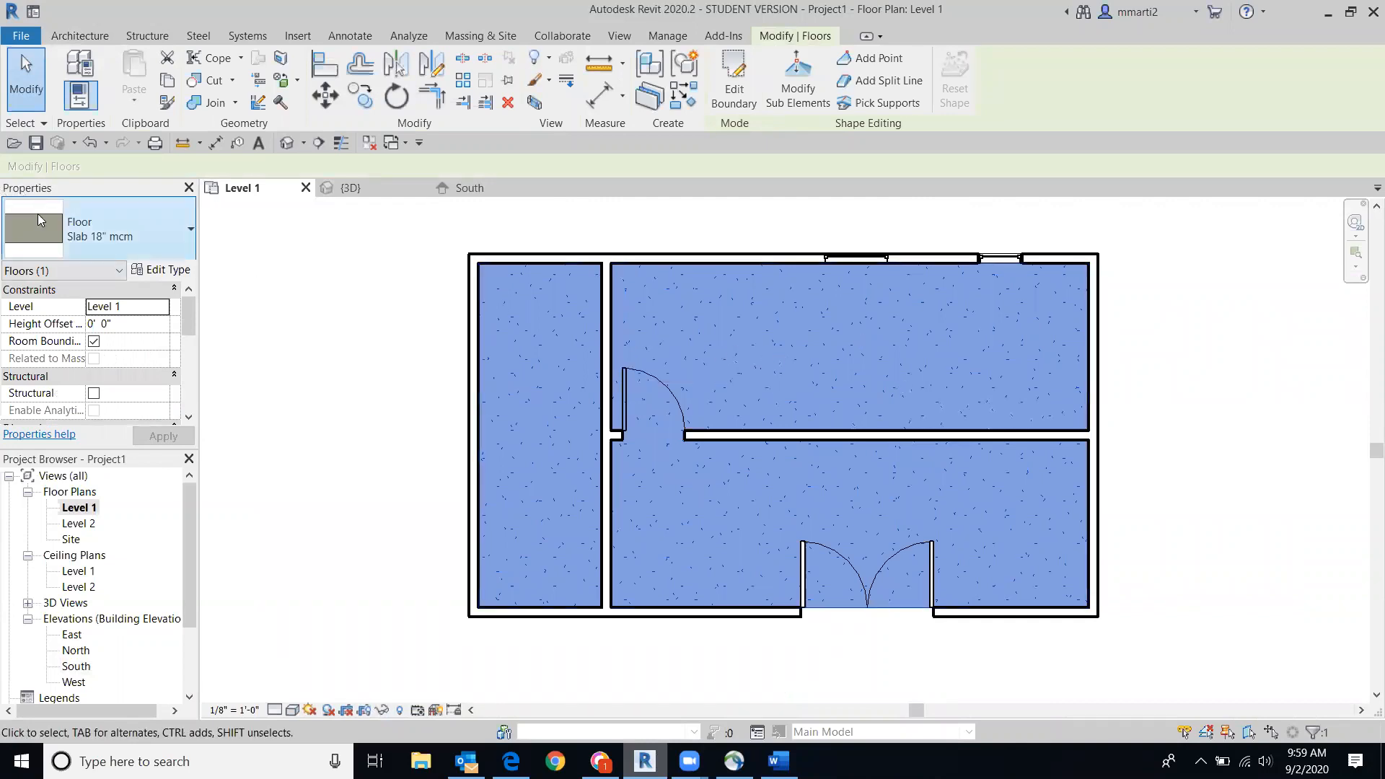
{"action": "left_click", "coordinate": [746, 85]}
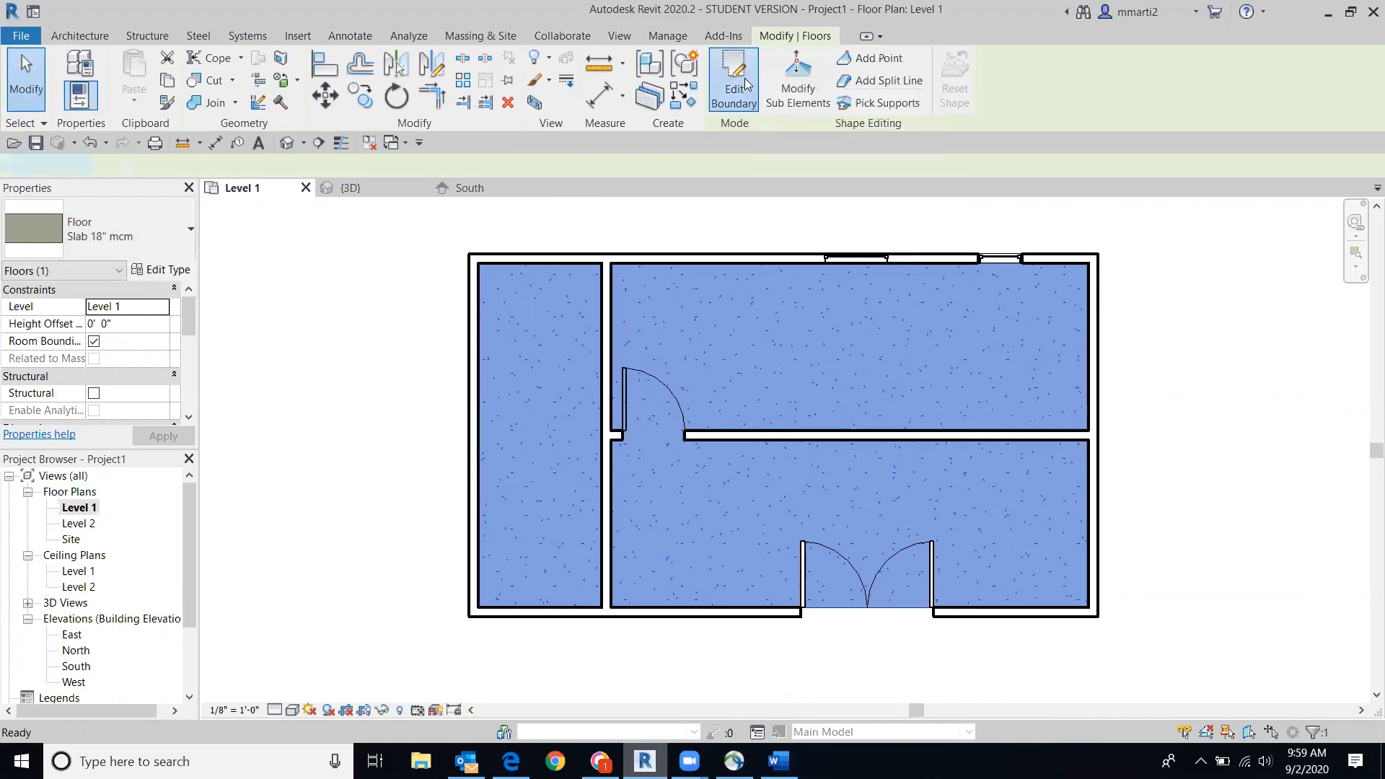
{"action": "left_click", "coordinate": [479, 357]}
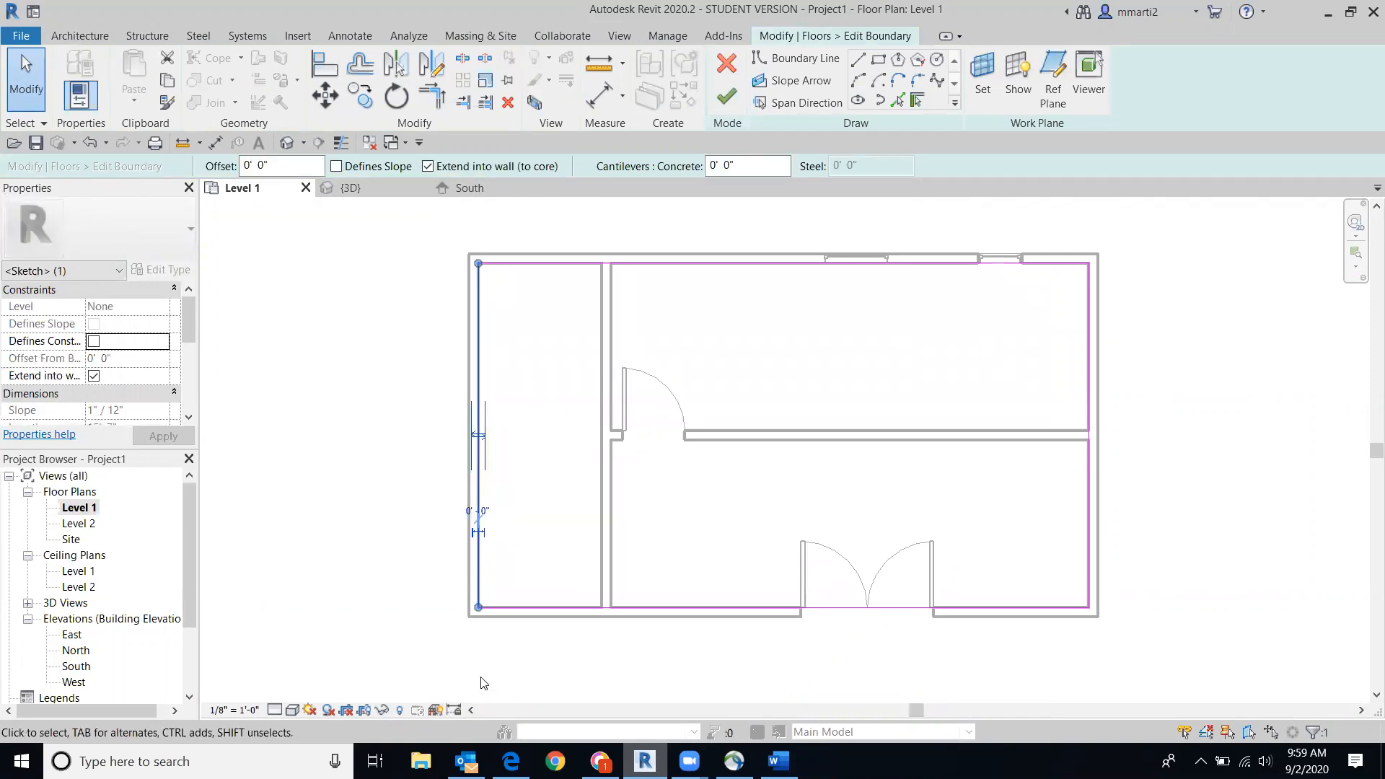
{"action": "left_click", "coordinate": [479, 436]}
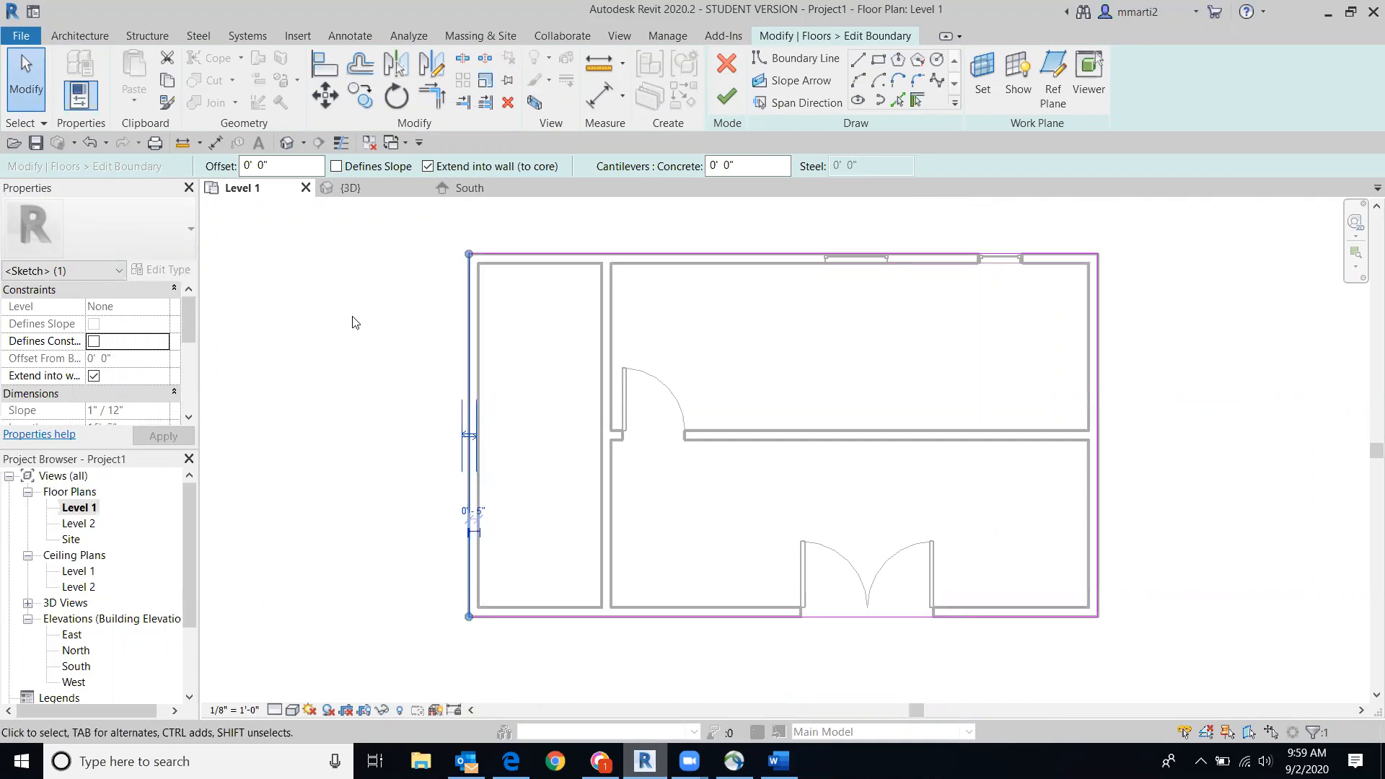
{"action": "left_click", "coordinate": [727, 94]}
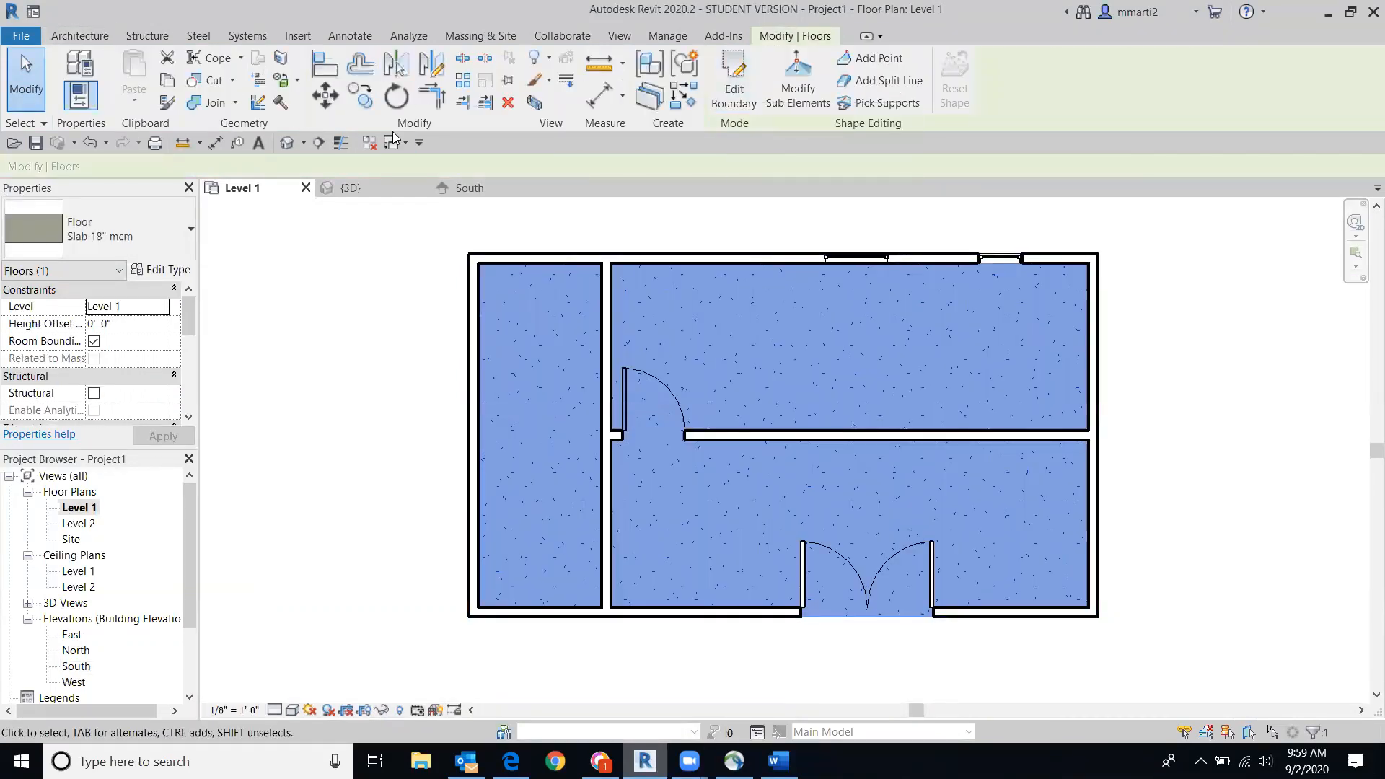
Step: Examine the revised slab in the 3D view from below and from the top
{"action": "left_click", "coordinate": [286, 143]}
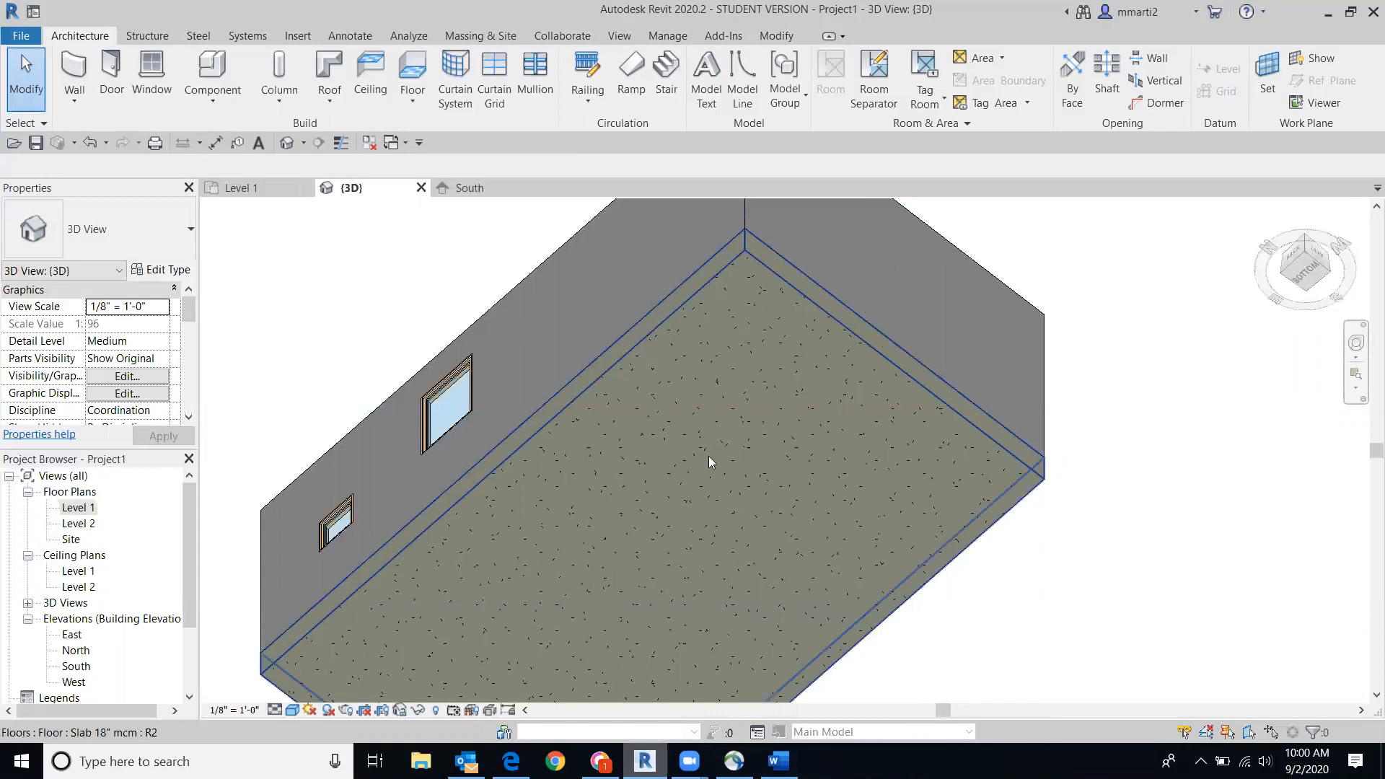
{"action": "left_click", "coordinate": [1305, 232]}
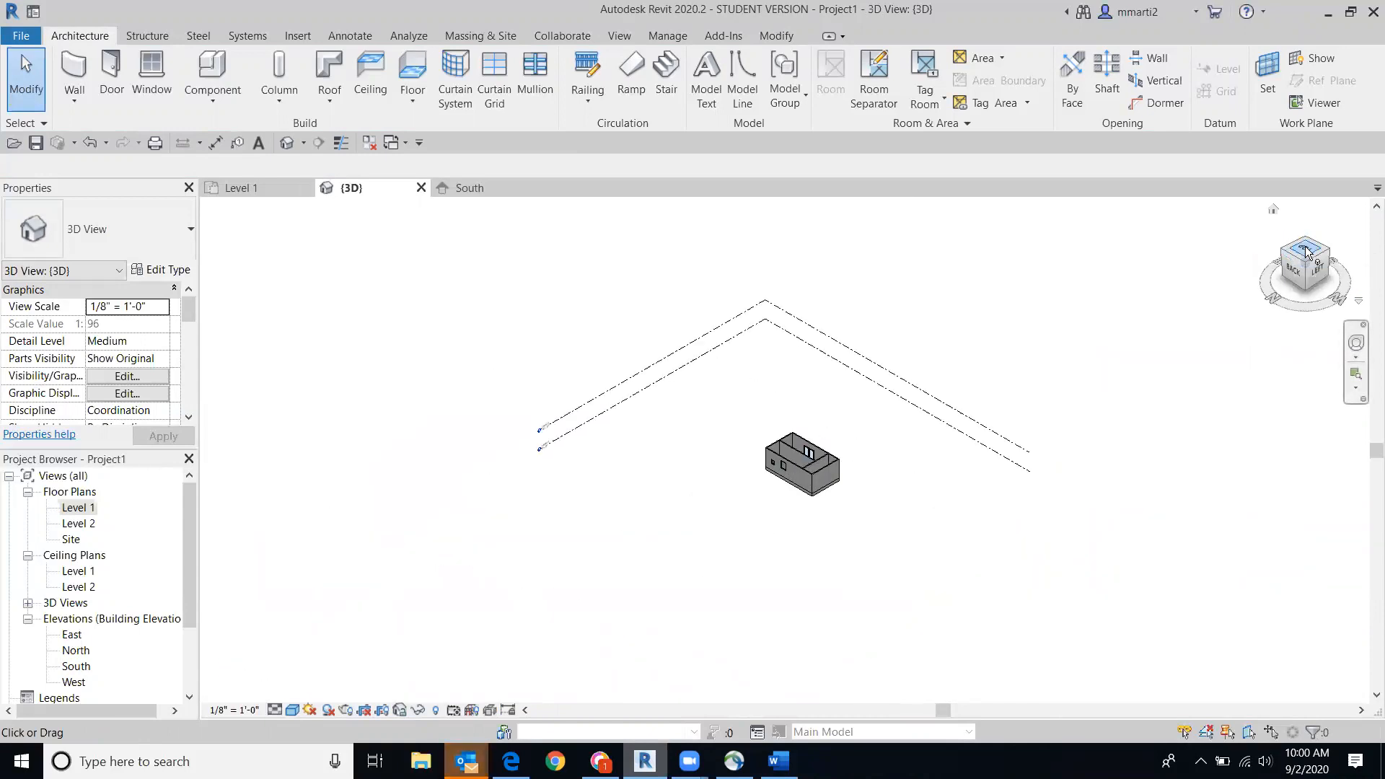
{"action": "left_click", "coordinate": [1306, 251]}
{"action": "scroll", "coordinate": [837, 445], "scroll_direction": "up", "scroll_amount": 10}
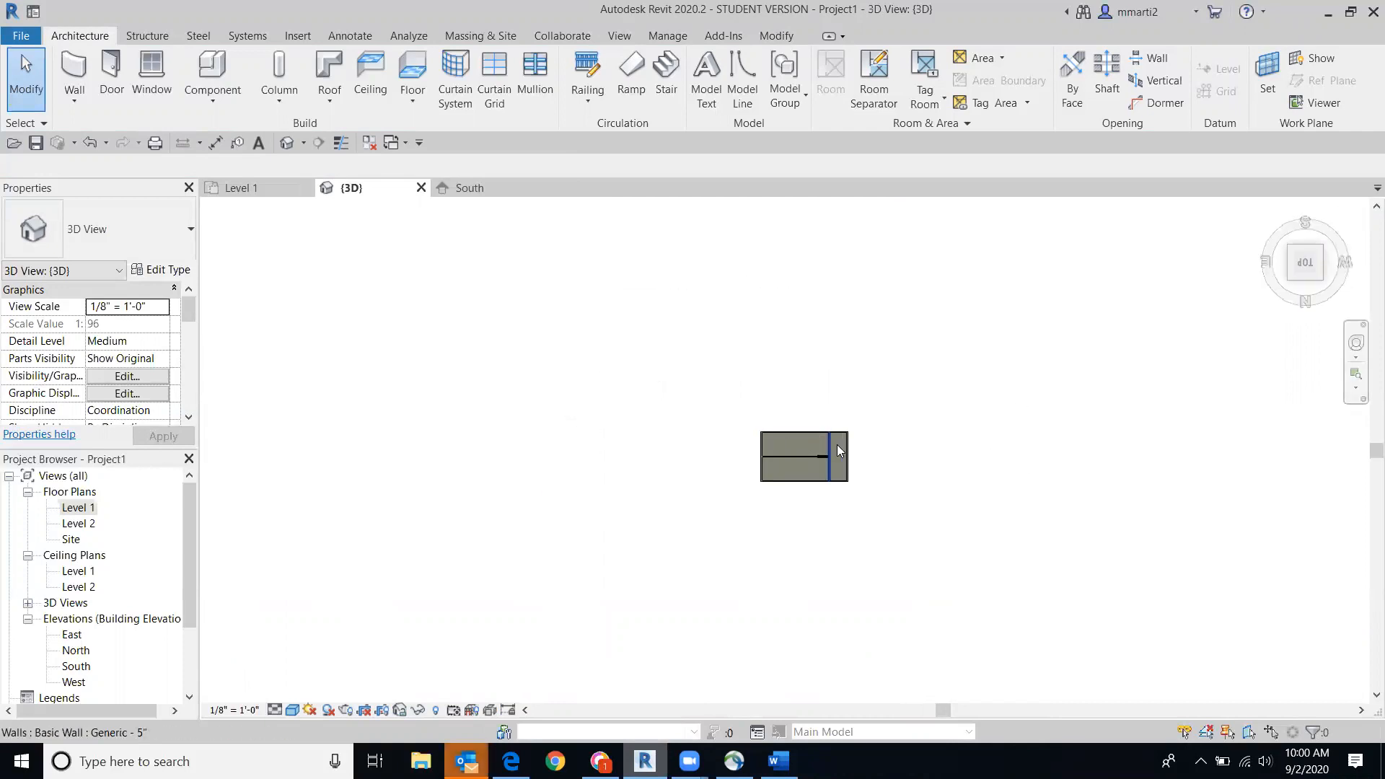
{"action": "scroll", "coordinate": [931, 397], "scroll_direction": "down", "scroll_amount": 4}
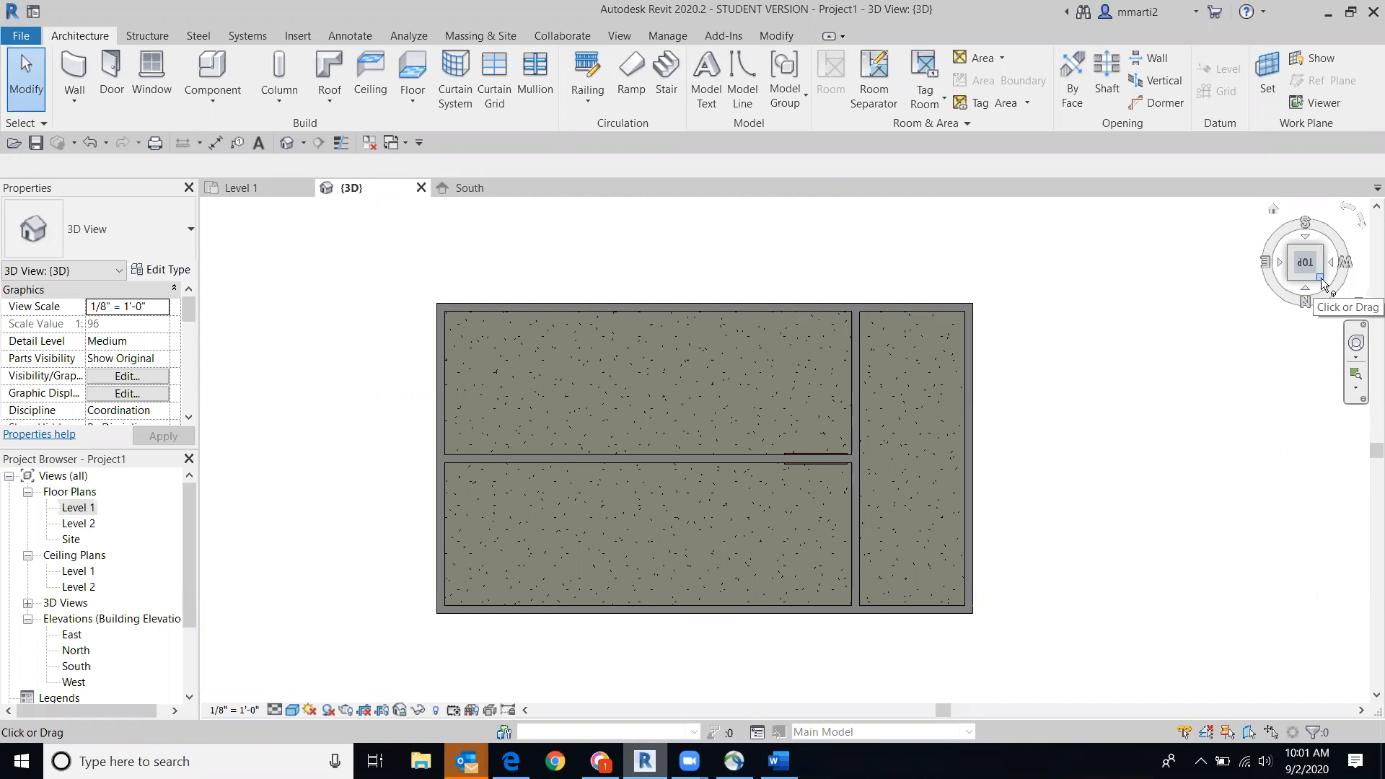
{"action": "mouse_move", "coordinate": [1024, 359]}
{"action": "middle_mouse_down"}
{"action": "mouse_move", "coordinate": [894, 328]}
{"action": "mouse_move", "coordinate": [1039, 380]}
{"action": "middle_mouse_up"}
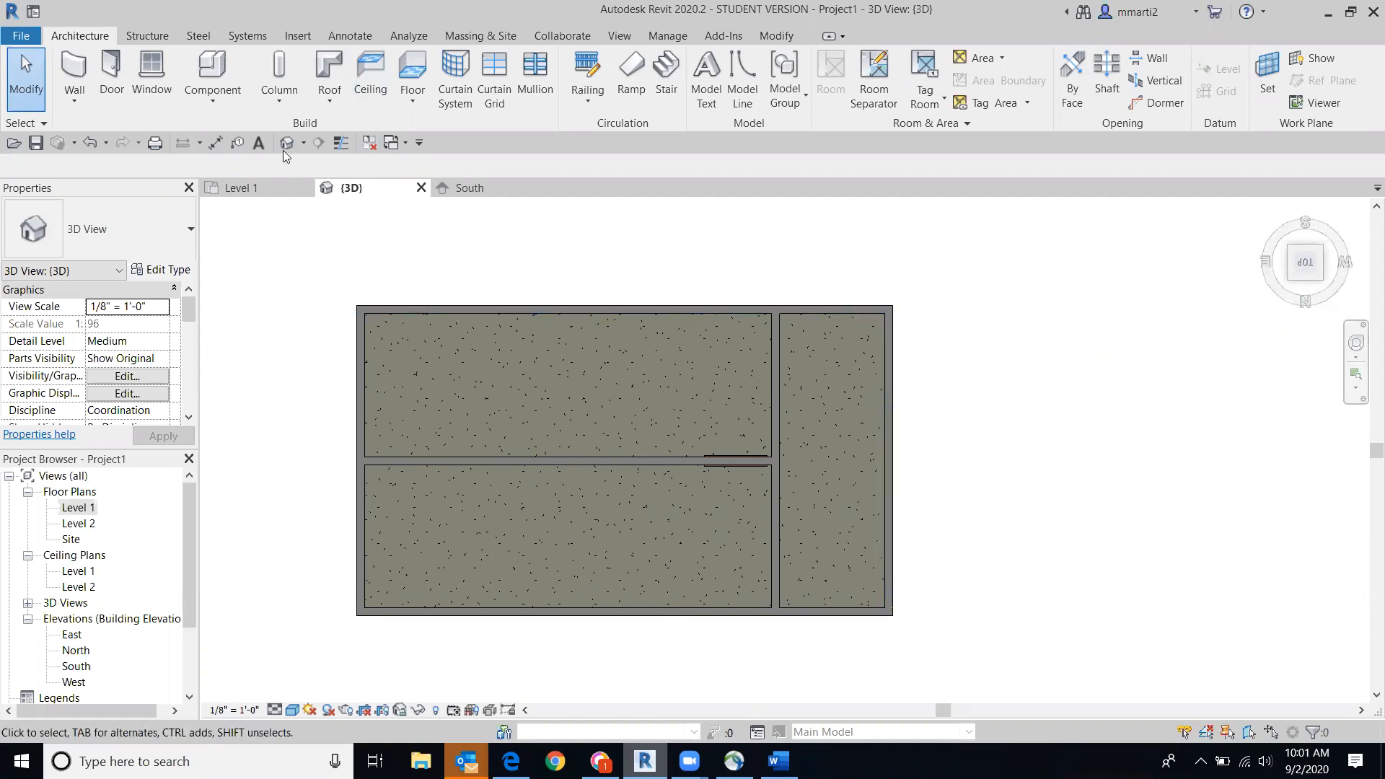
Step: Create a Slab 18" mcm floor with a -0' 3" height offset from a rectangle about 8'-11" by 16'-5" against the west wall
{"action": "left_click", "coordinate": [413, 69]}
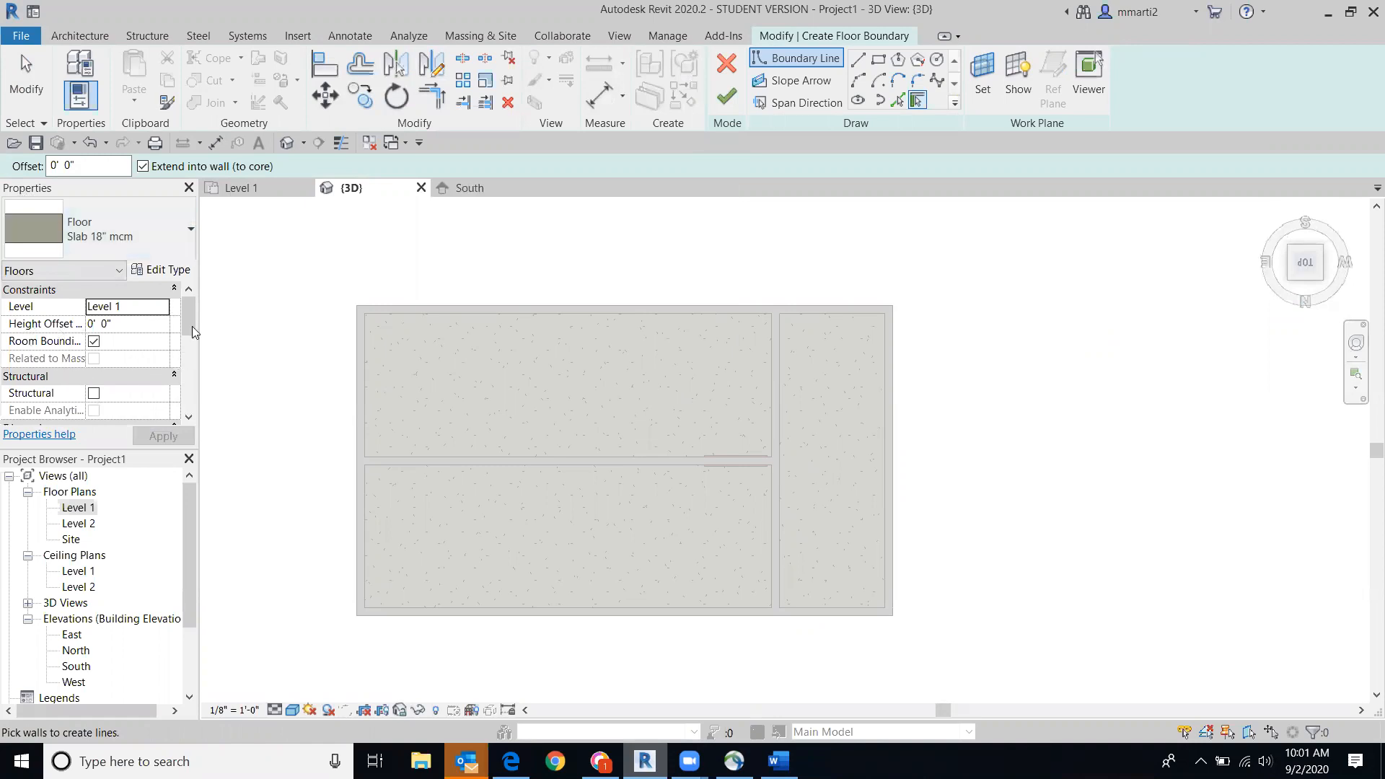
{"action": "left_click", "coordinate": [118, 328]}
{"action": "type", "text": "-"}
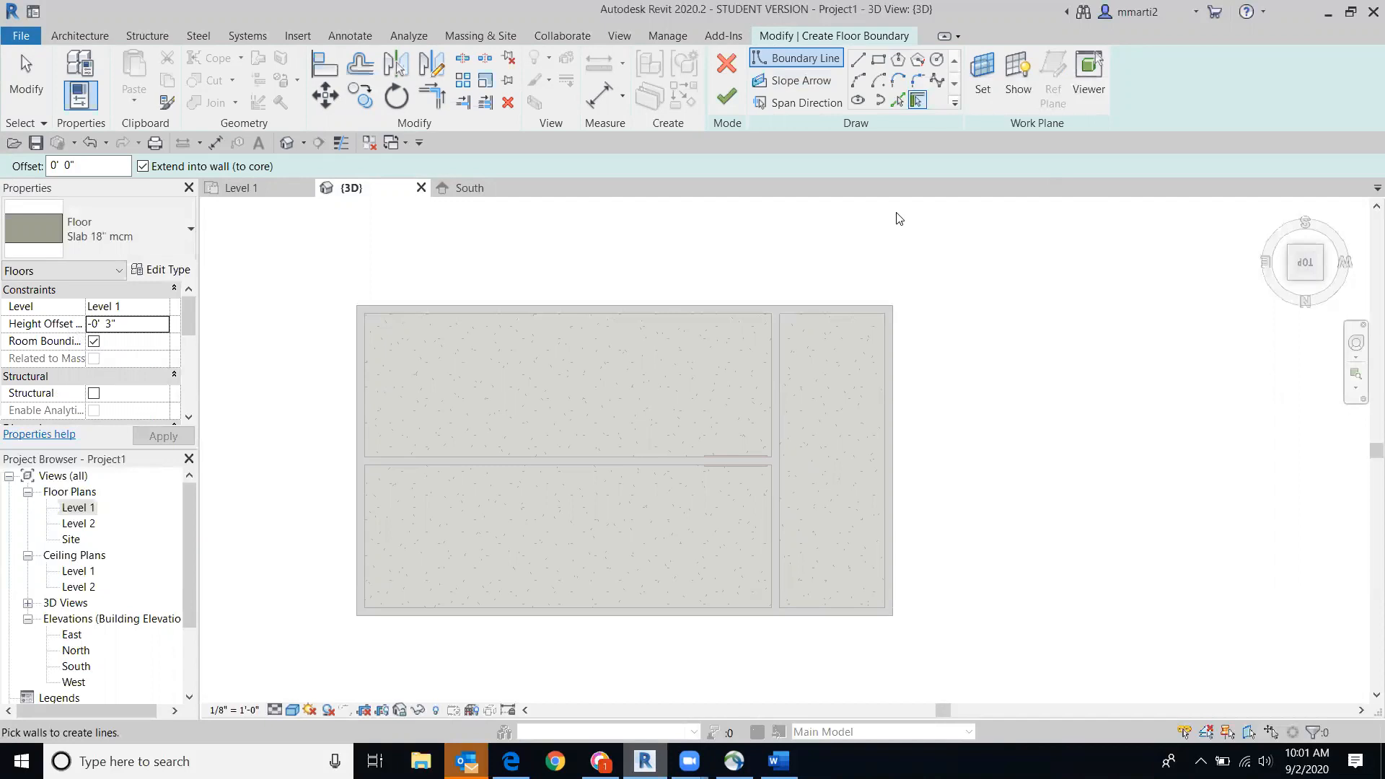
{"action": "left_click", "coordinate": [878, 59]}
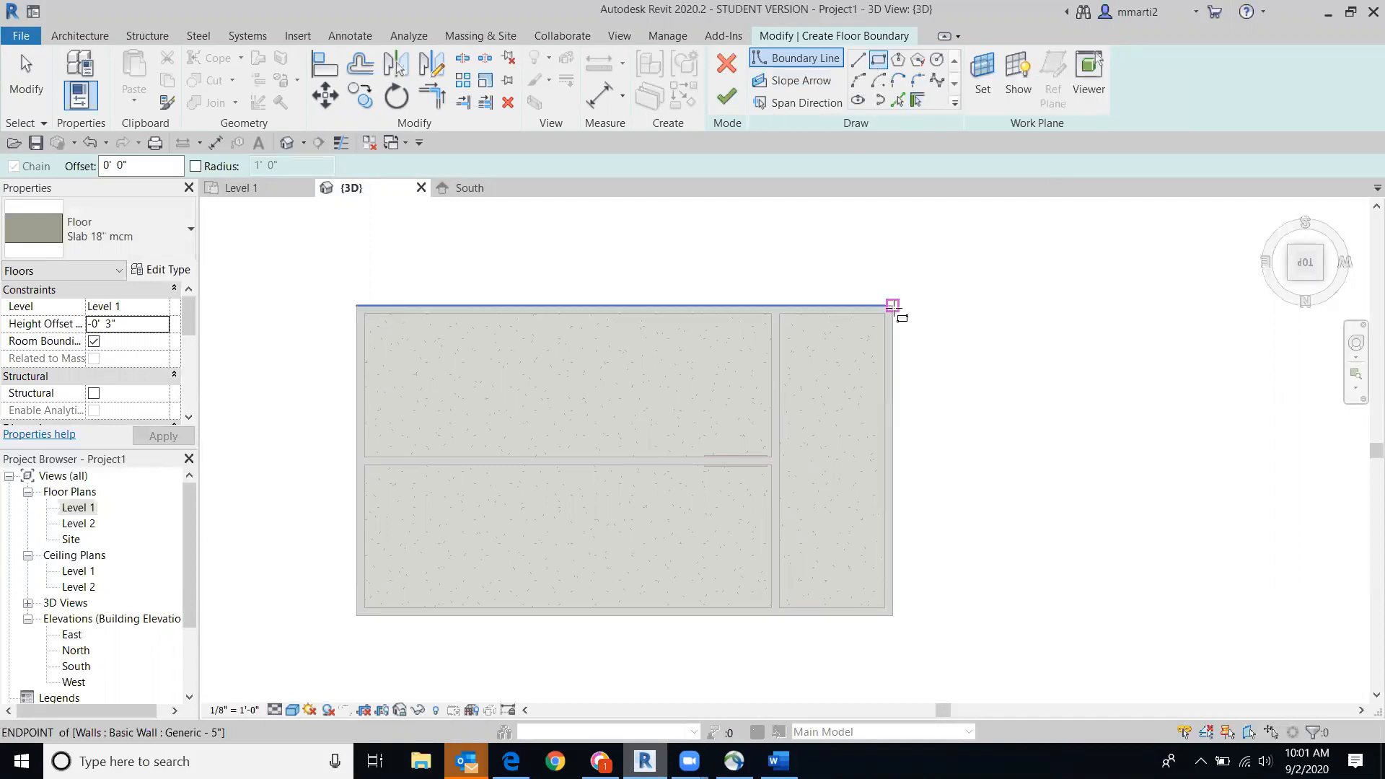
{"action": "left_click", "coordinate": [893, 306]}
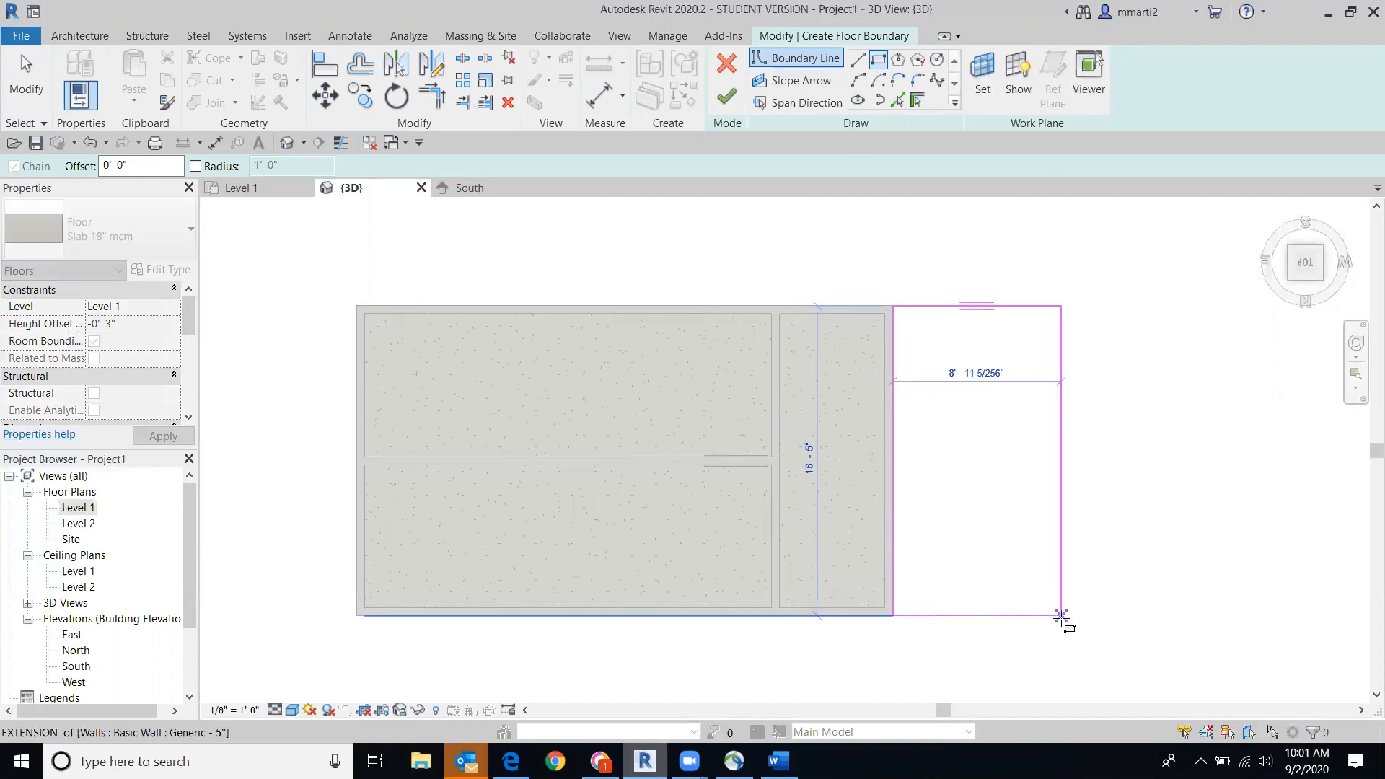
{"action": "left_click", "coordinate": [1062, 615]}
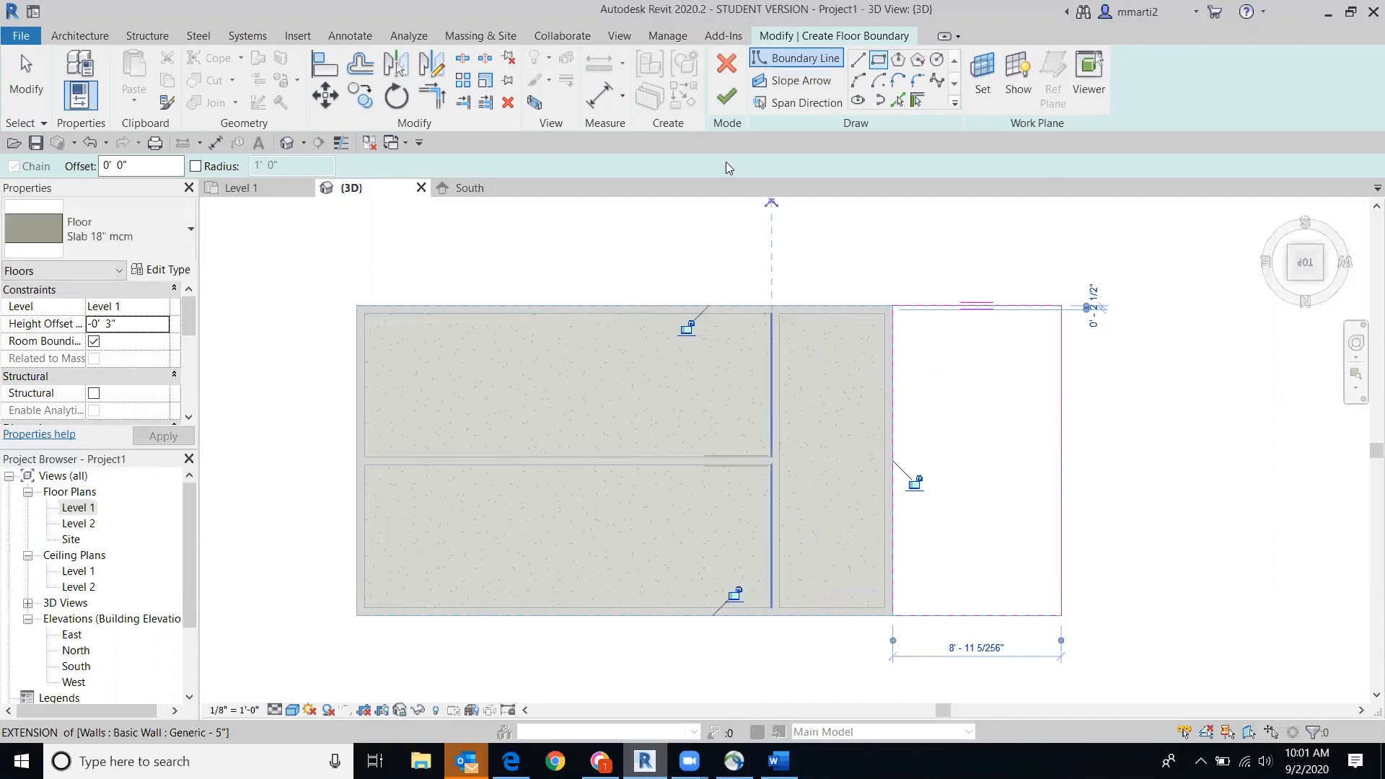
{"action": "left_click", "coordinate": [727, 95]}
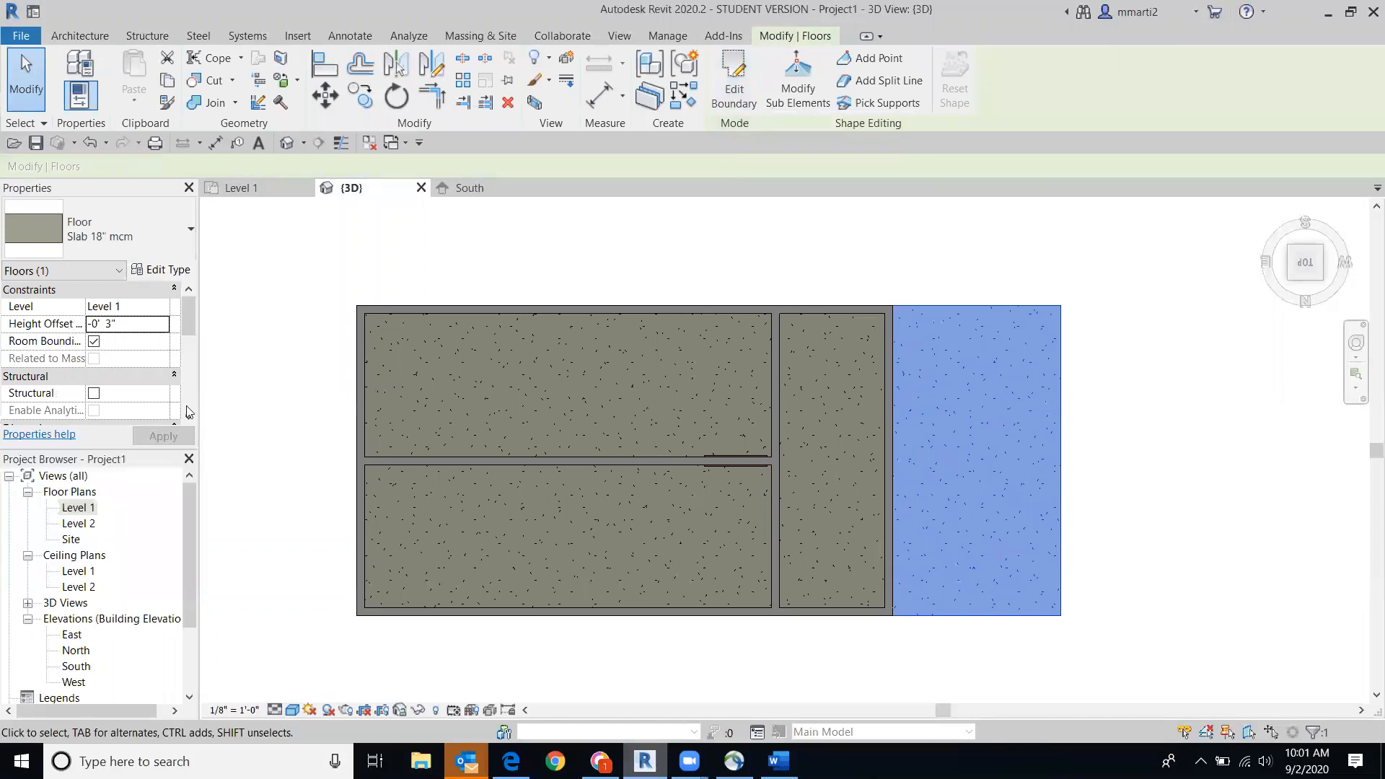
Step: Examine the height step between the new west slab and the building slab in the South elevation
{"action": "double_click", "coordinate": [75, 667]}
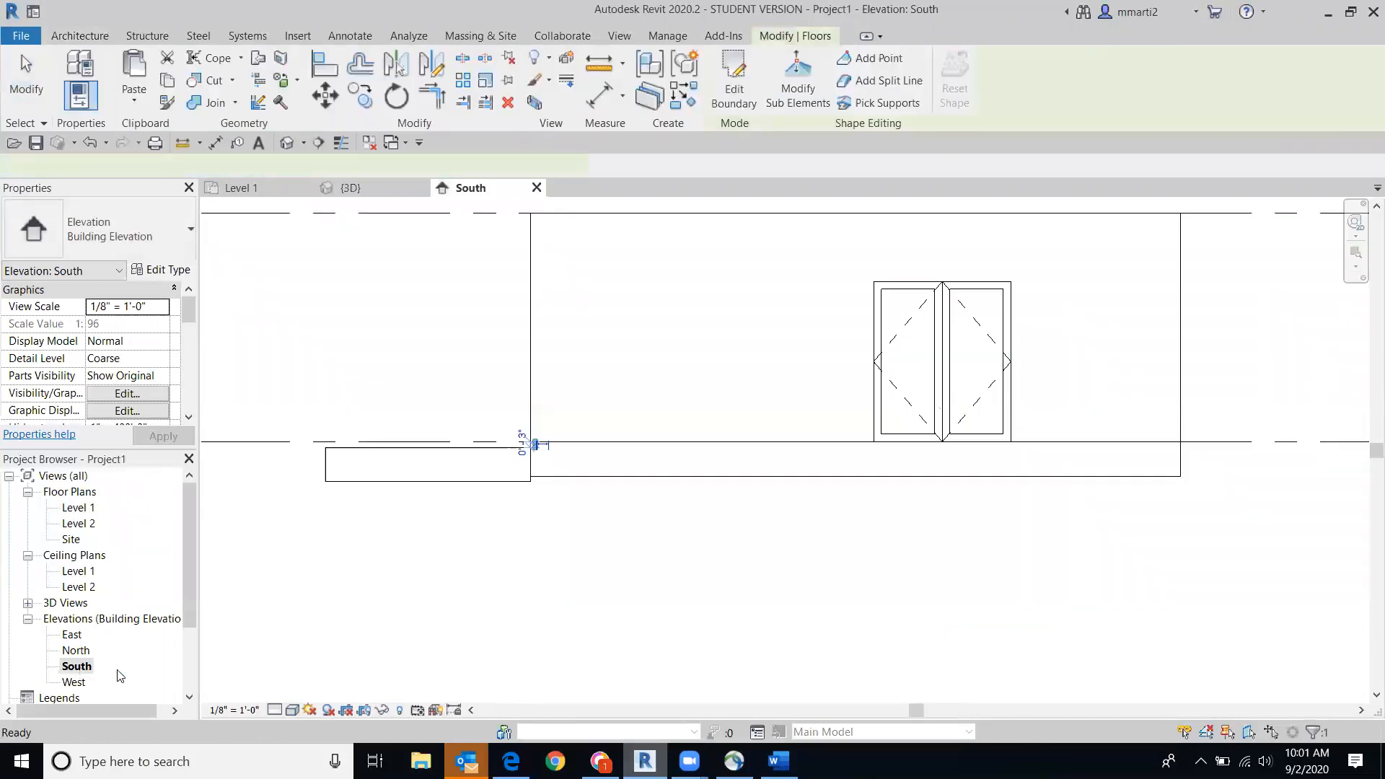
{"action": "scroll", "coordinate": [1211, 532], "scroll_direction": "down", "scroll_amount": 2}
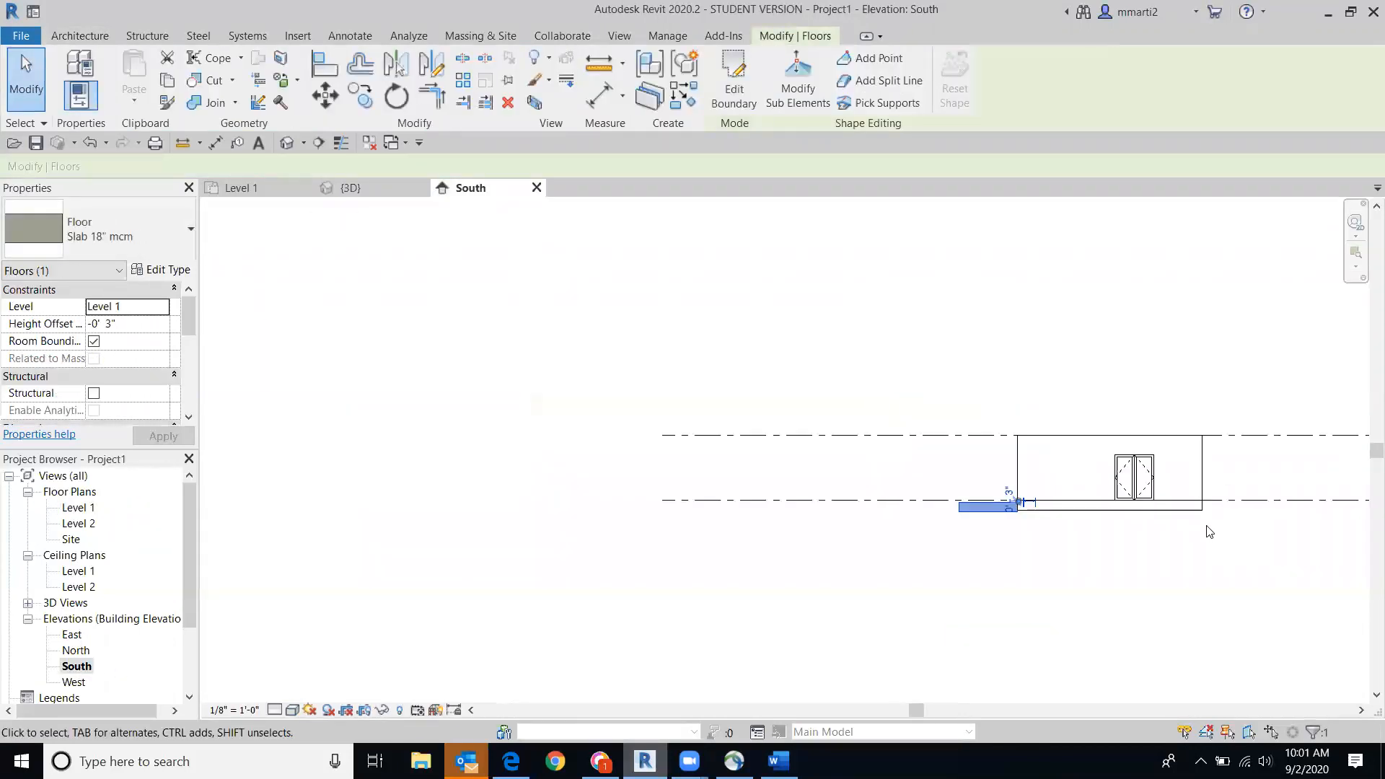
{"action": "key", "text": "Escape"}
{"action": "scroll", "coordinate": [1010, 519], "scroll_direction": "up", "scroll_amount": 5}
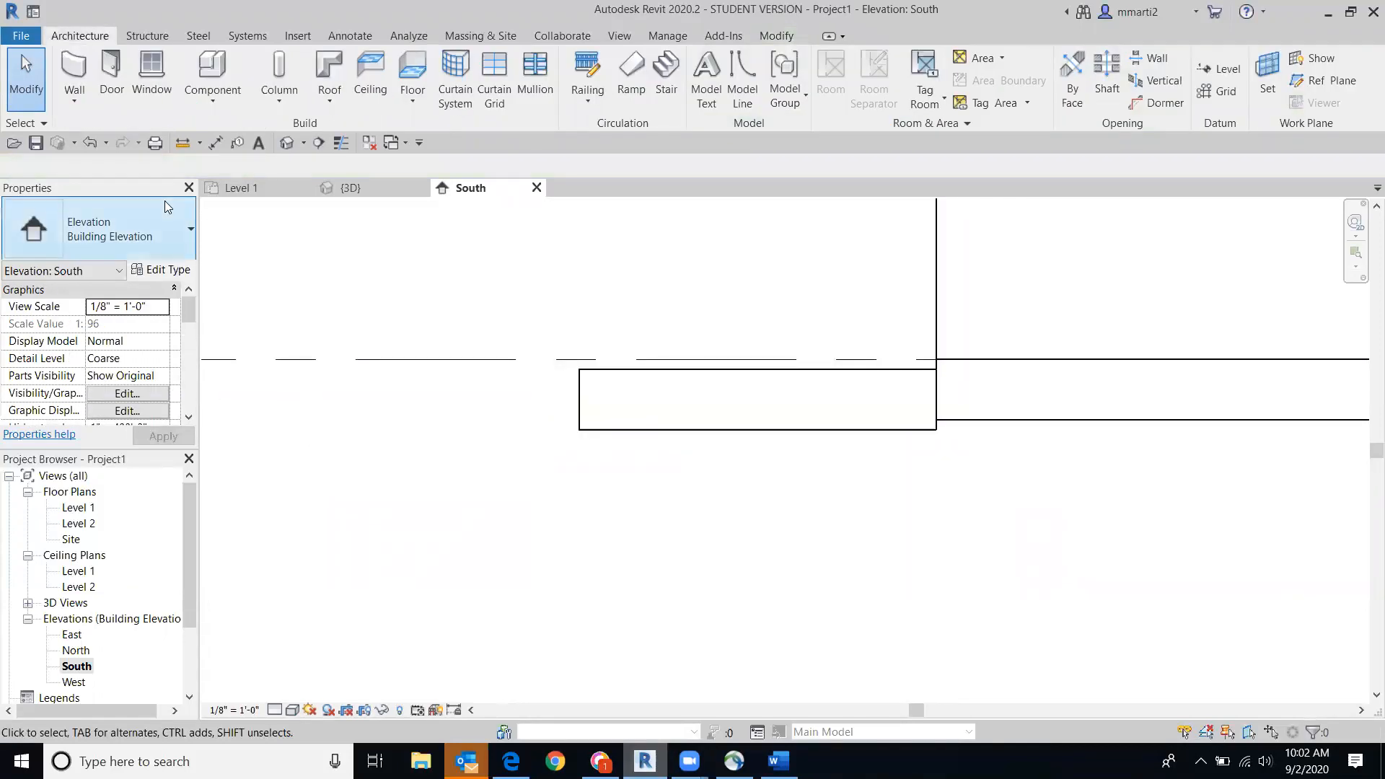
Step: Examine the west slab's height step against the building slab in the South elevation and from the back in the 3D view
{"action": "left_click", "coordinate": [824, 430]}
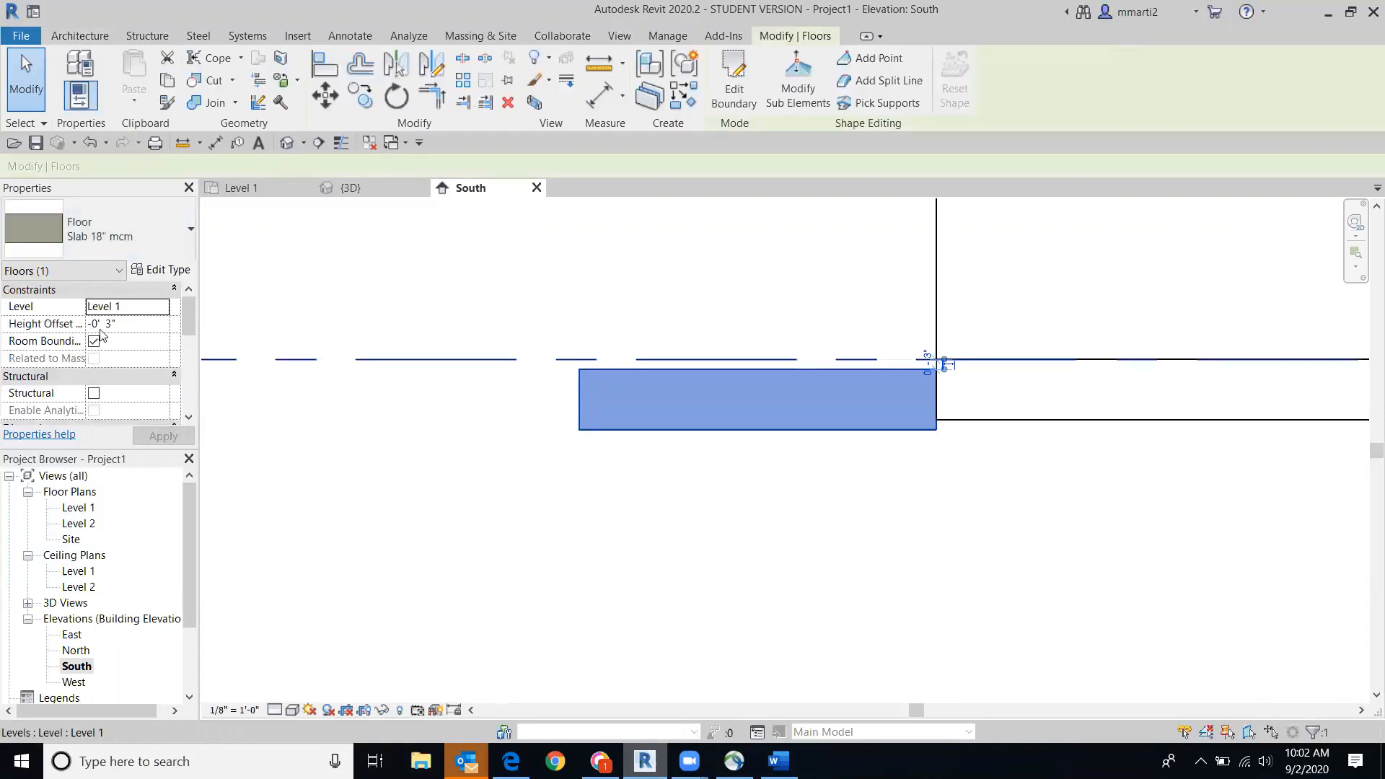
{"action": "middle_click_drag", "start_coordinate": [931, 523], "coordinate": [565, 533]}
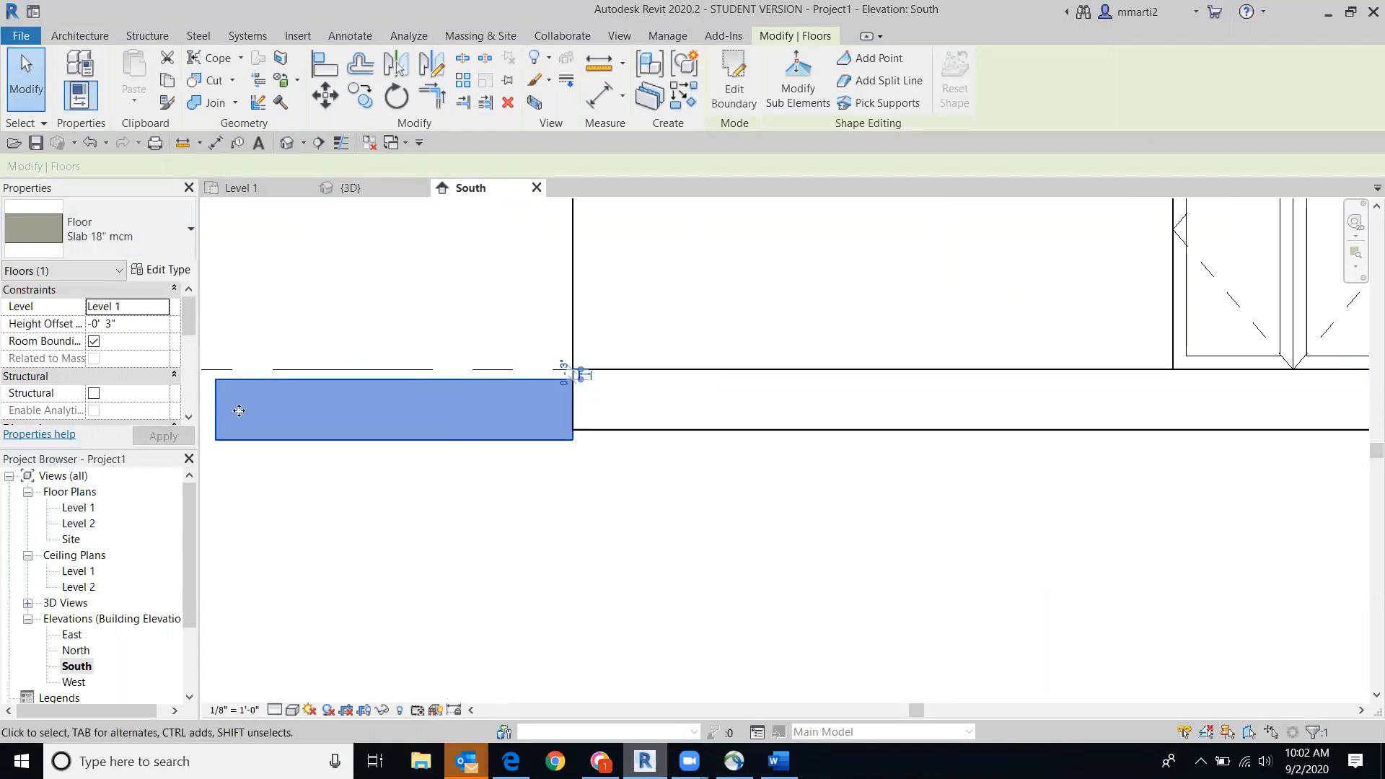
{"action": "left_click", "coordinate": [287, 143]}
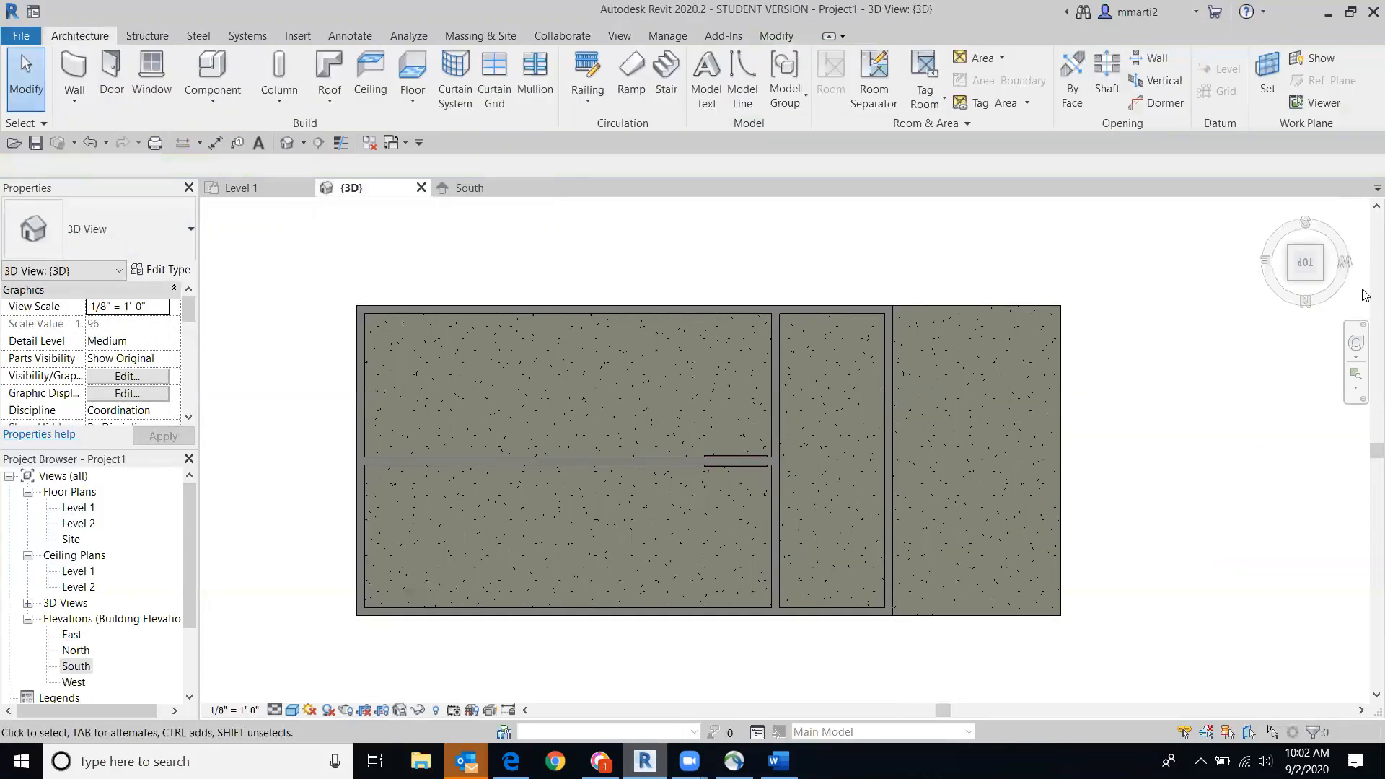
{"action": "left_click", "coordinate": [1318, 280]}
{"action": "scroll", "coordinate": [907, 424], "scroll_direction": "up", "scroll_amount": 8}
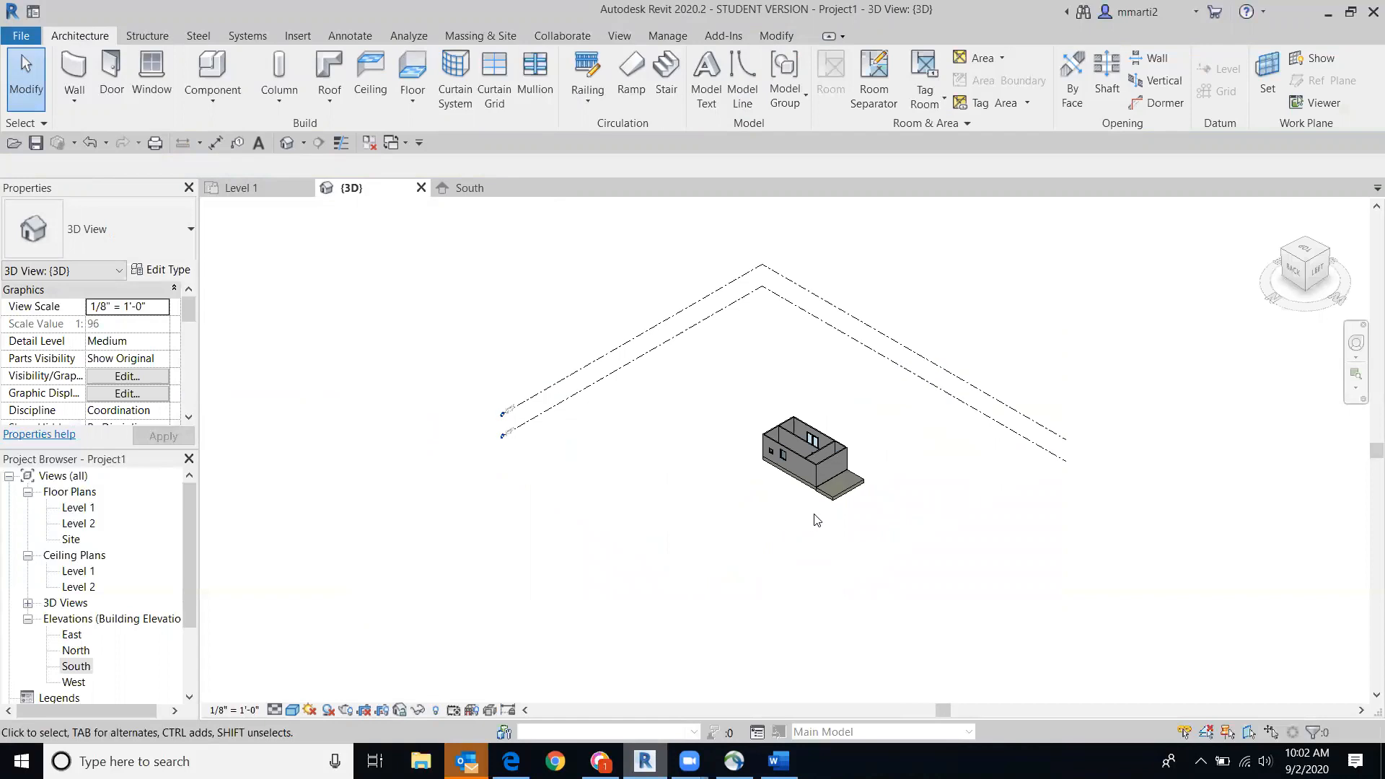
{"action": "scroll", "coordinate": [746, 439], "scroll_direction": "up", "scroll_amount": 5}
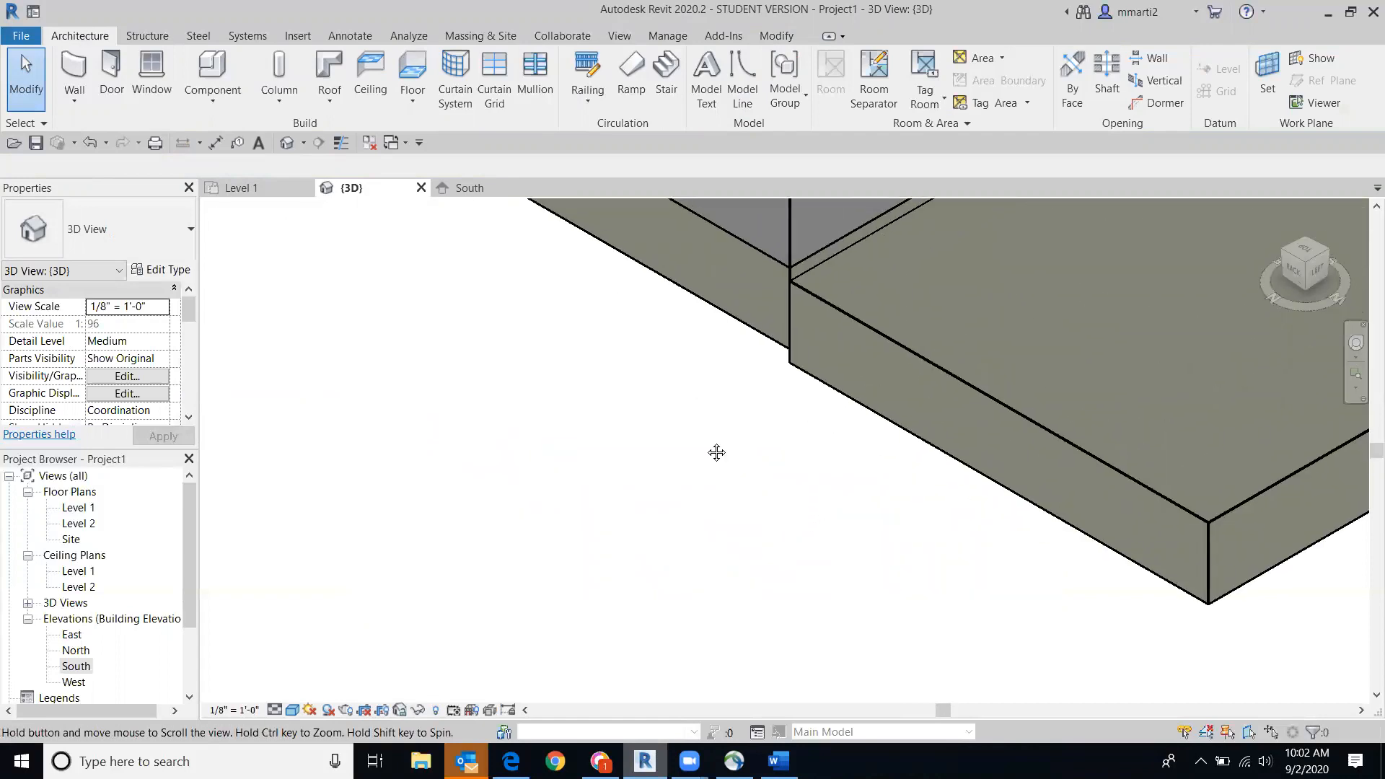
{"action": "left_click", "coordinate": [1297, 268]}
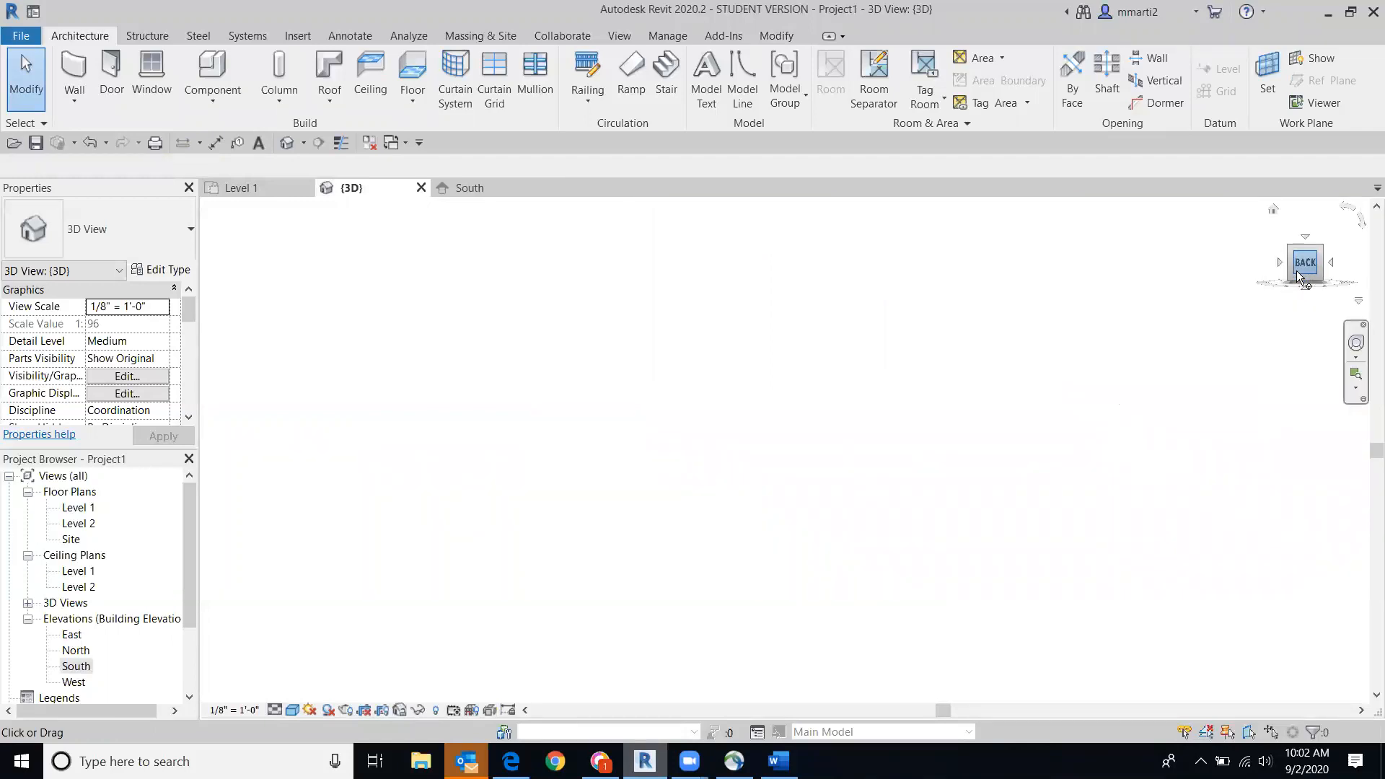
{"action": "scroll", "coordinate": [887, 462], "scroll_direction": "up", "scroll_amount": 5}
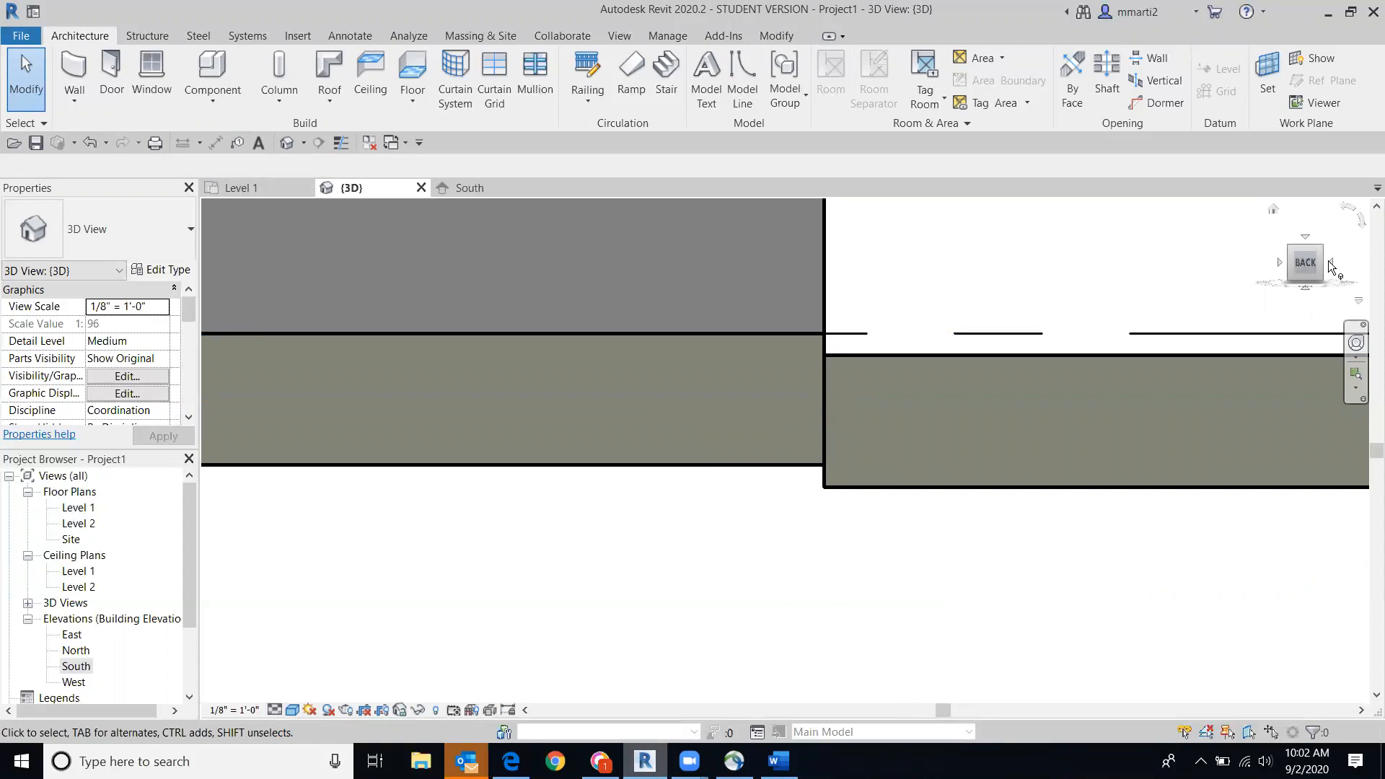
{"action": "left_click_drag", "start_coordinate": [1306, 254], "coordinate": [1294, 268]}
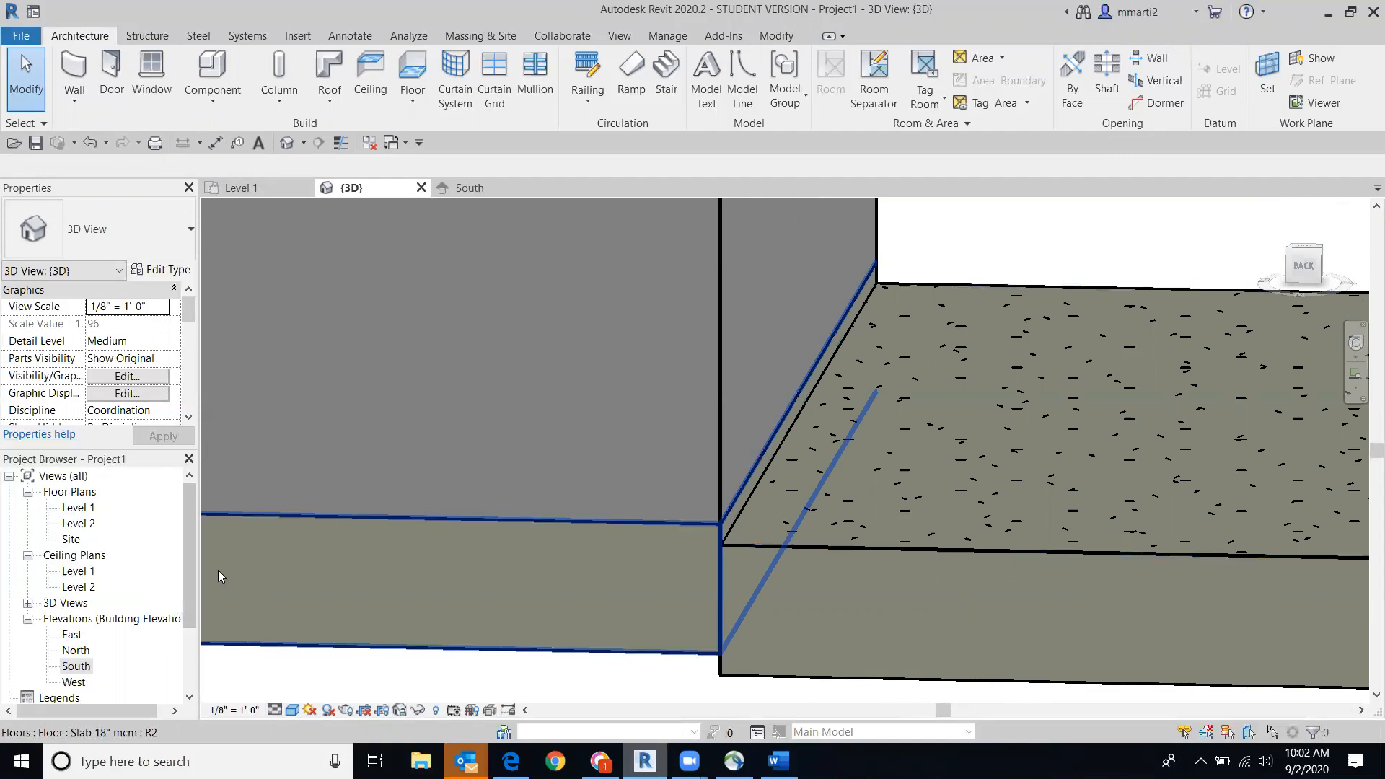
Step: Examine both slabs and the south wall with its double door in the South elevation
{"action": "left_click_drag", "start_coordinate": [191, 588], "coordinate": [150, 631]}
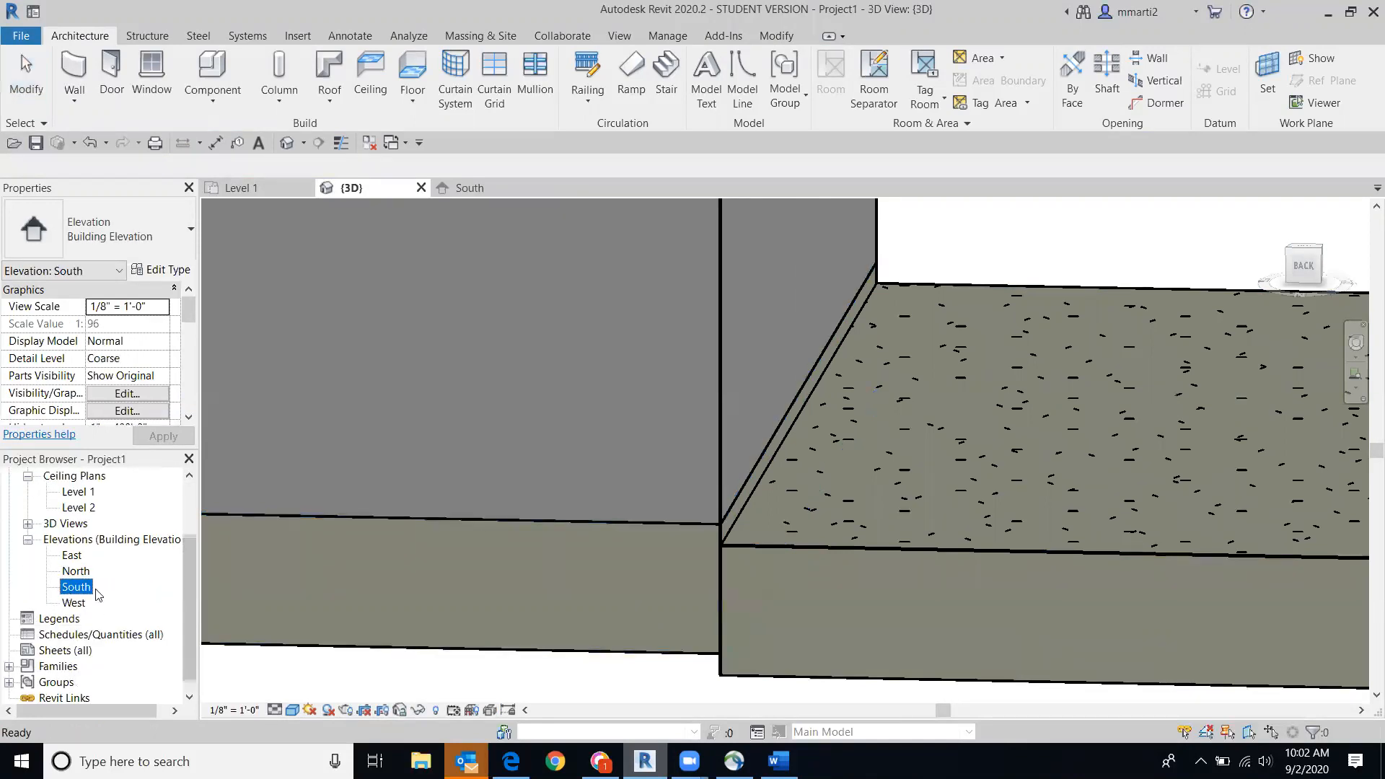
{"action": "double_click", "coordinate": [74, 588]}
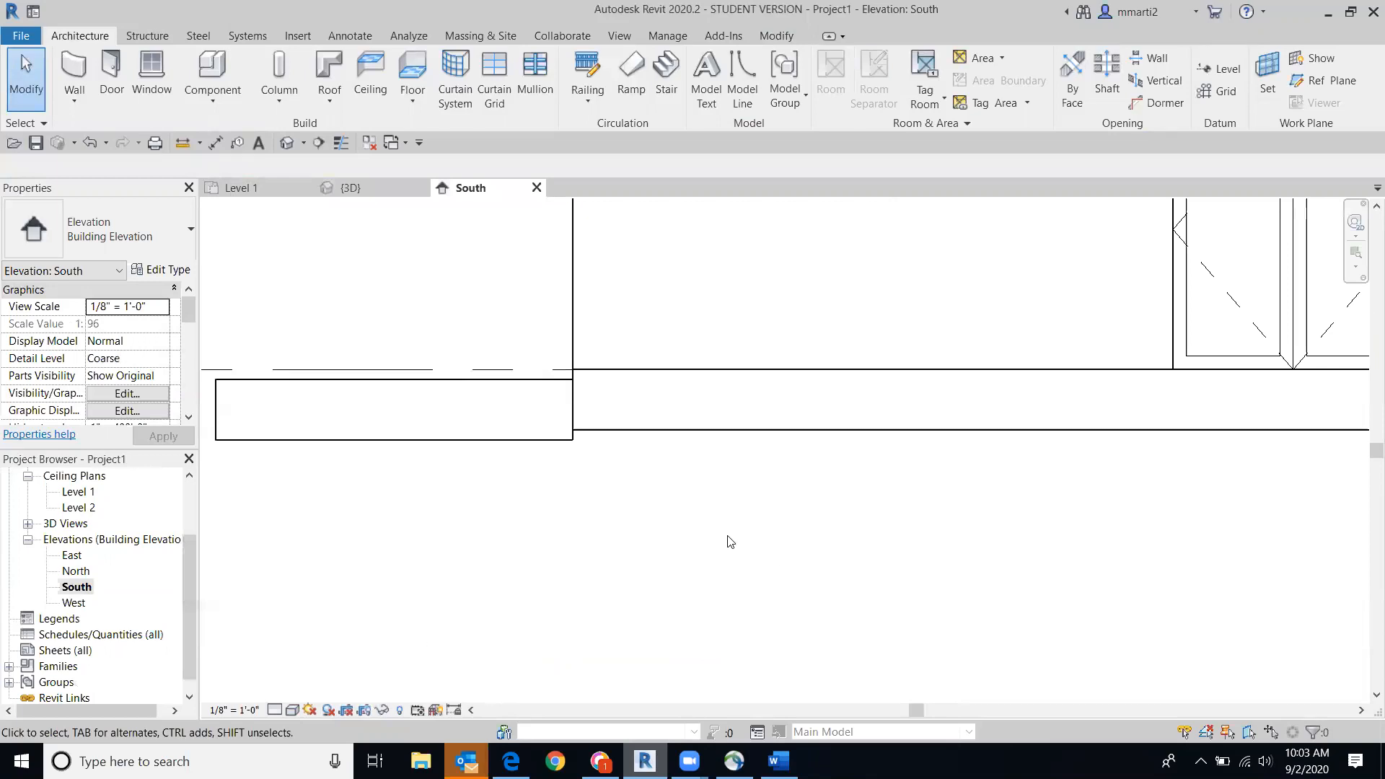
{"action": "scroll", "coordinate": [728, 541], "scroll_direction": "down", "scroll_amount": 2}
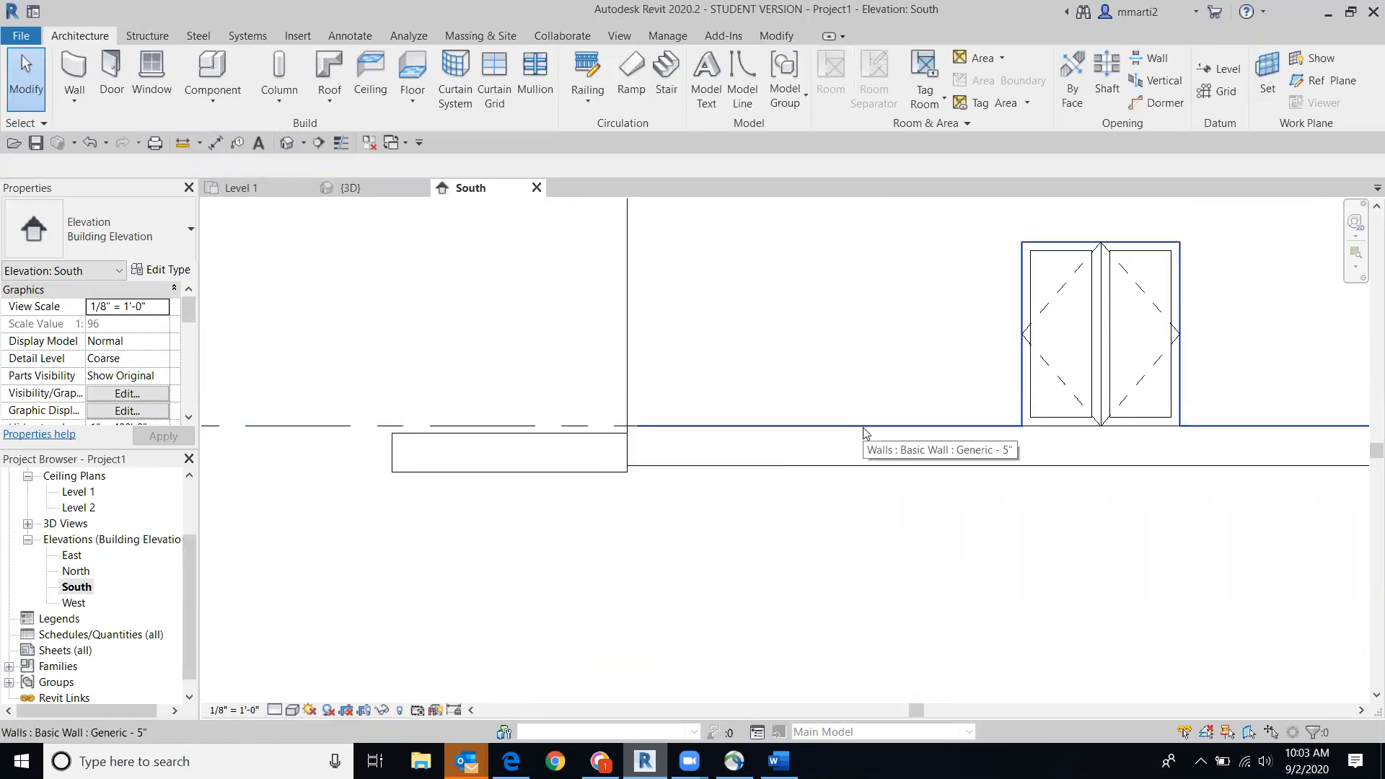
{"action": "middle_click_drag", "start_coordinate": [892, 544], "coordinate": [712, 632]}
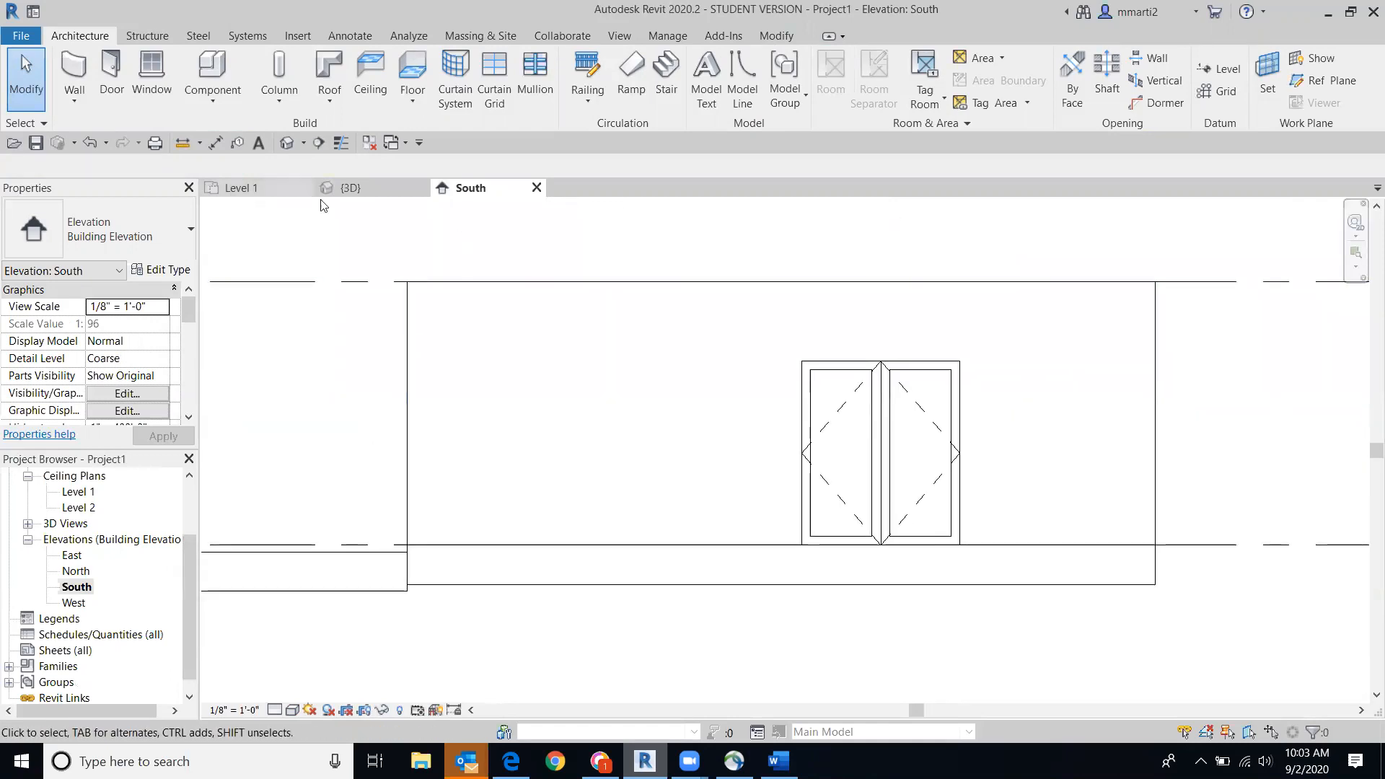
{"action": "scroll", "coordinate": [116, 500], "scroll_direction": "up", "scroll_amount": 2}
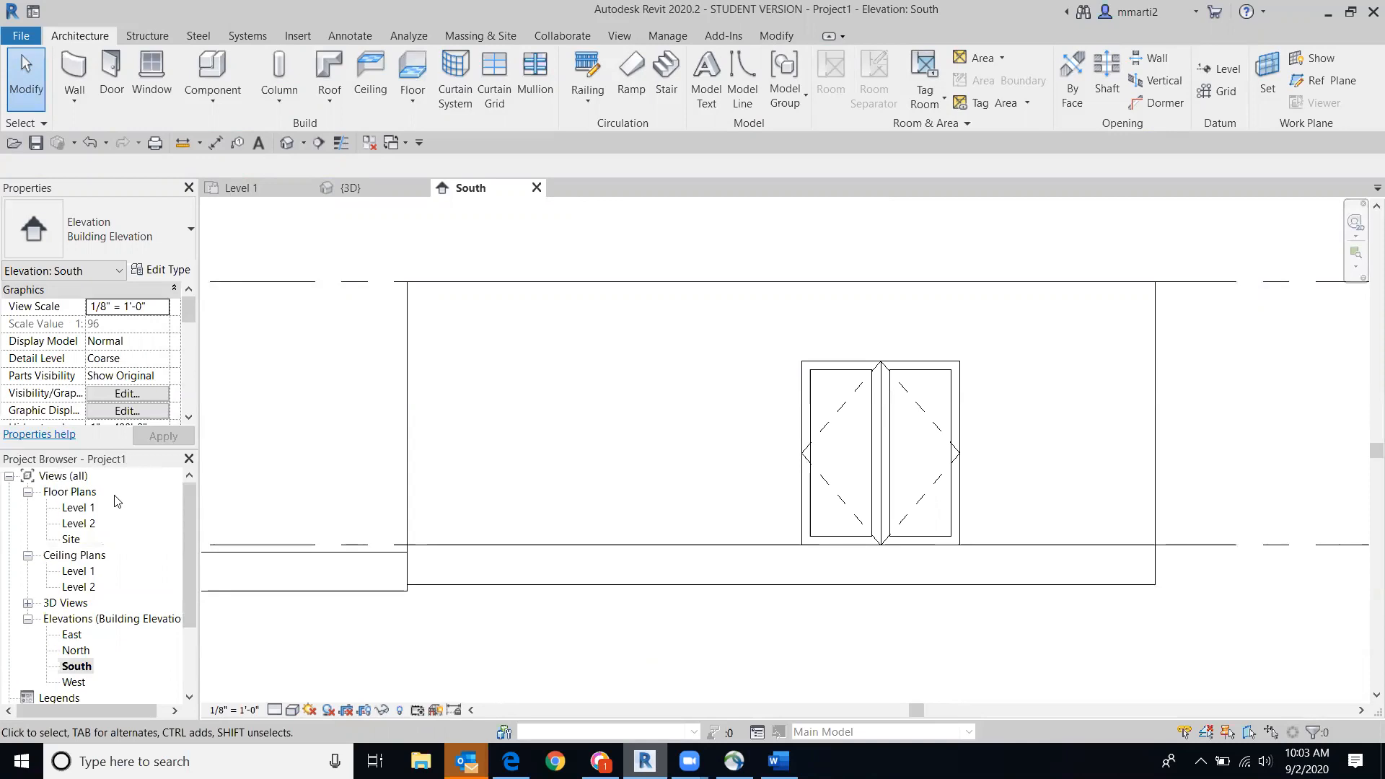
Step: Start a new floor in the Level 1 plan and duplicate the Generic - 12" type as "Floor carpet mcm"
{"action": "double_click", "coordinate": [91, 510]}
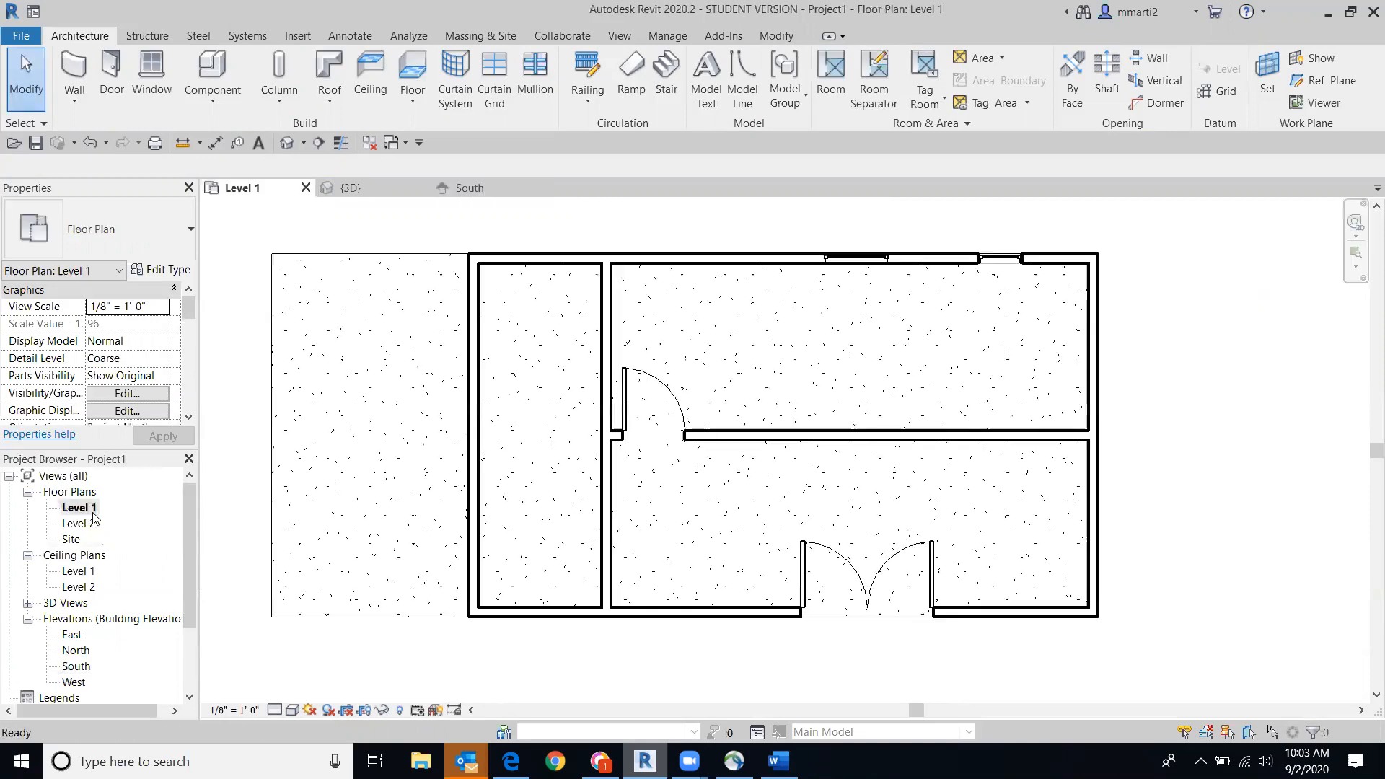
{"action": "middle_click_drag", "start_coordinate": [801, 409], "coordinate": [898, 436]}
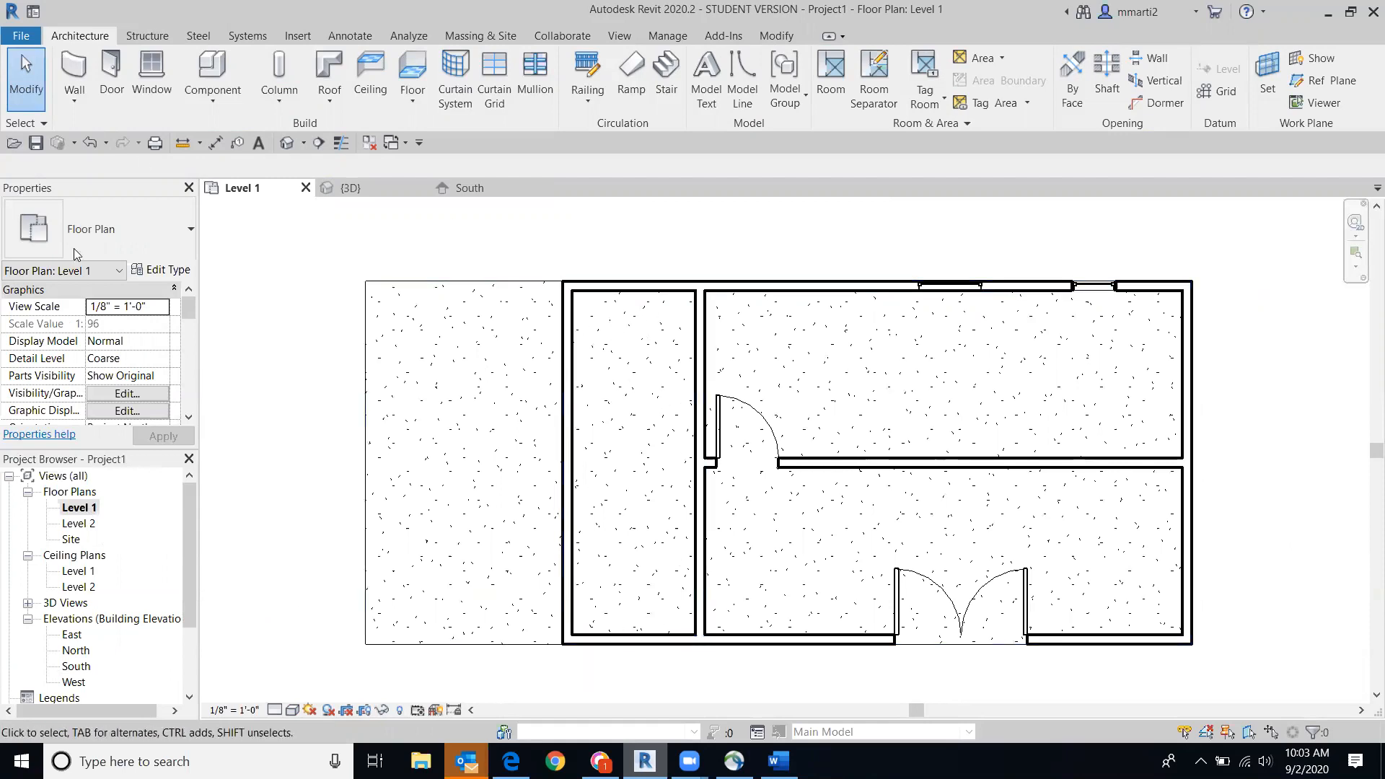
{"action": "left_click", "coordinate": [422, 58]}
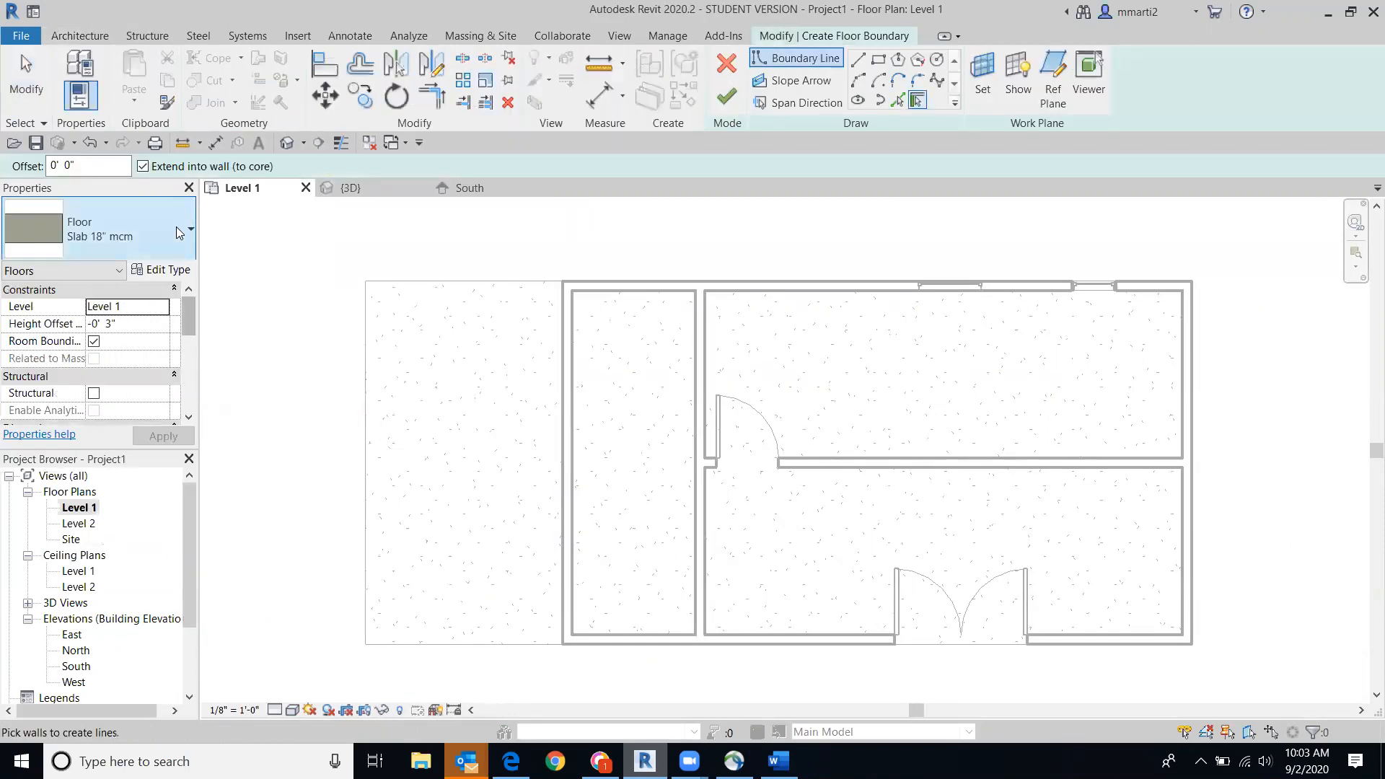
{"action": "left_click", "coordinate": [101, 230]}
{"action": "left_click", "coordinate": [101, 359]}
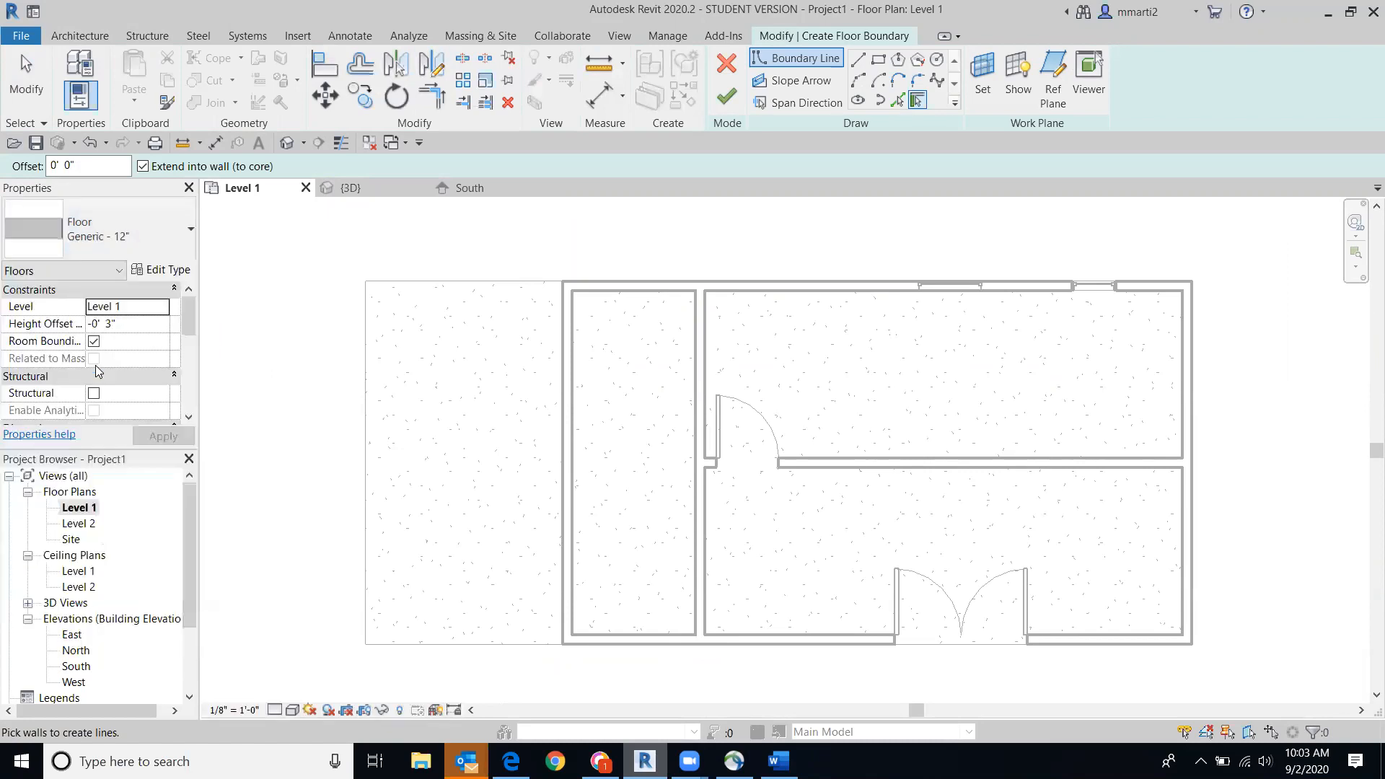
{"action": "left_click", "coordinate": [167, 270]}
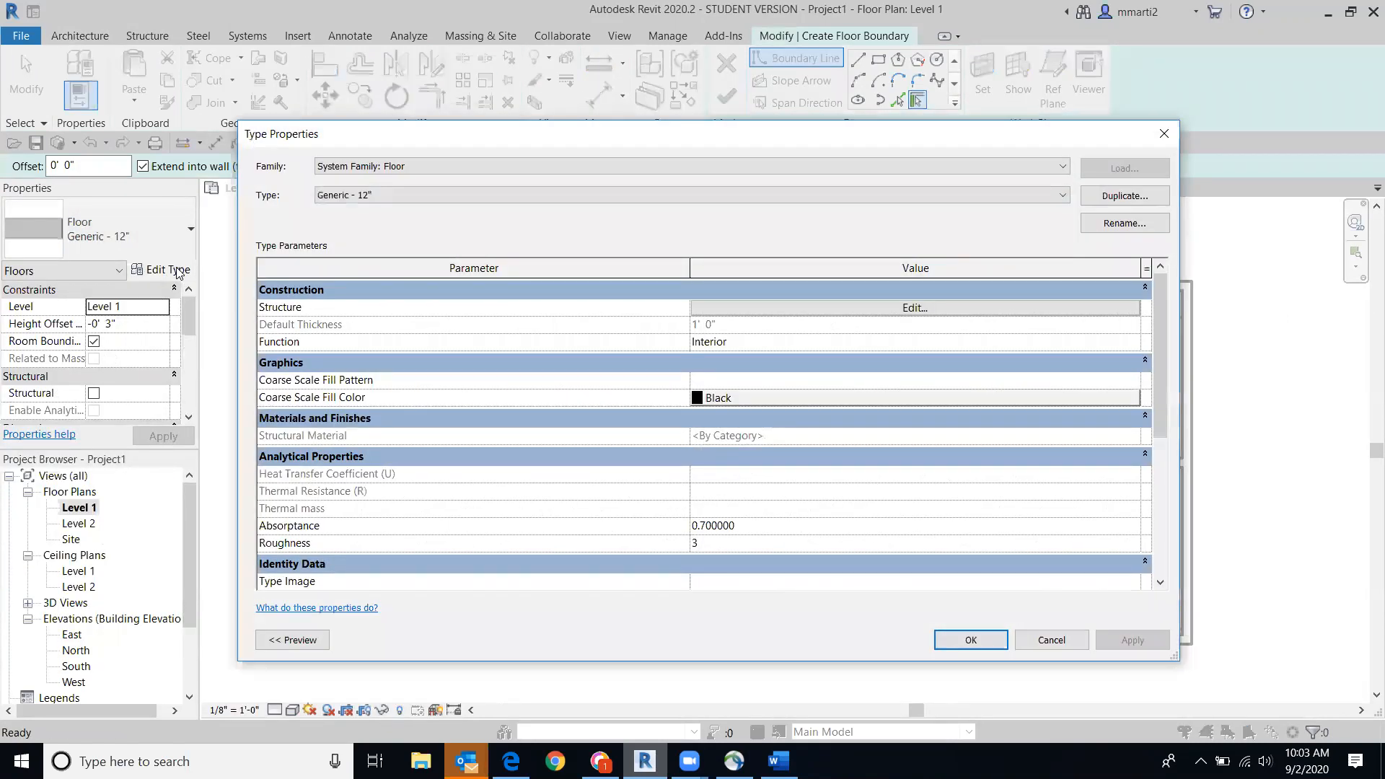
{"action": "left_click", "coordinate": [1134, 199]}
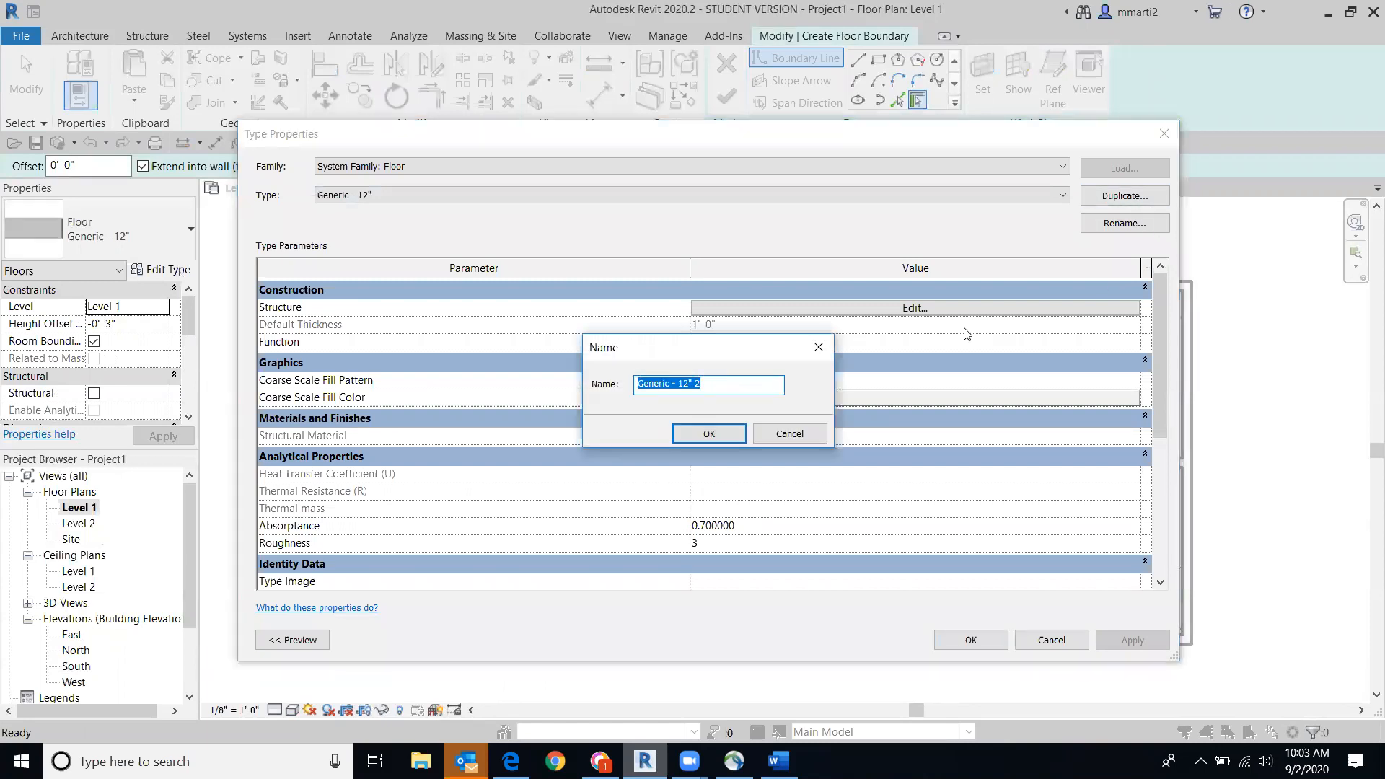
{"action": "type", "text": "Floor carpet mcm"}
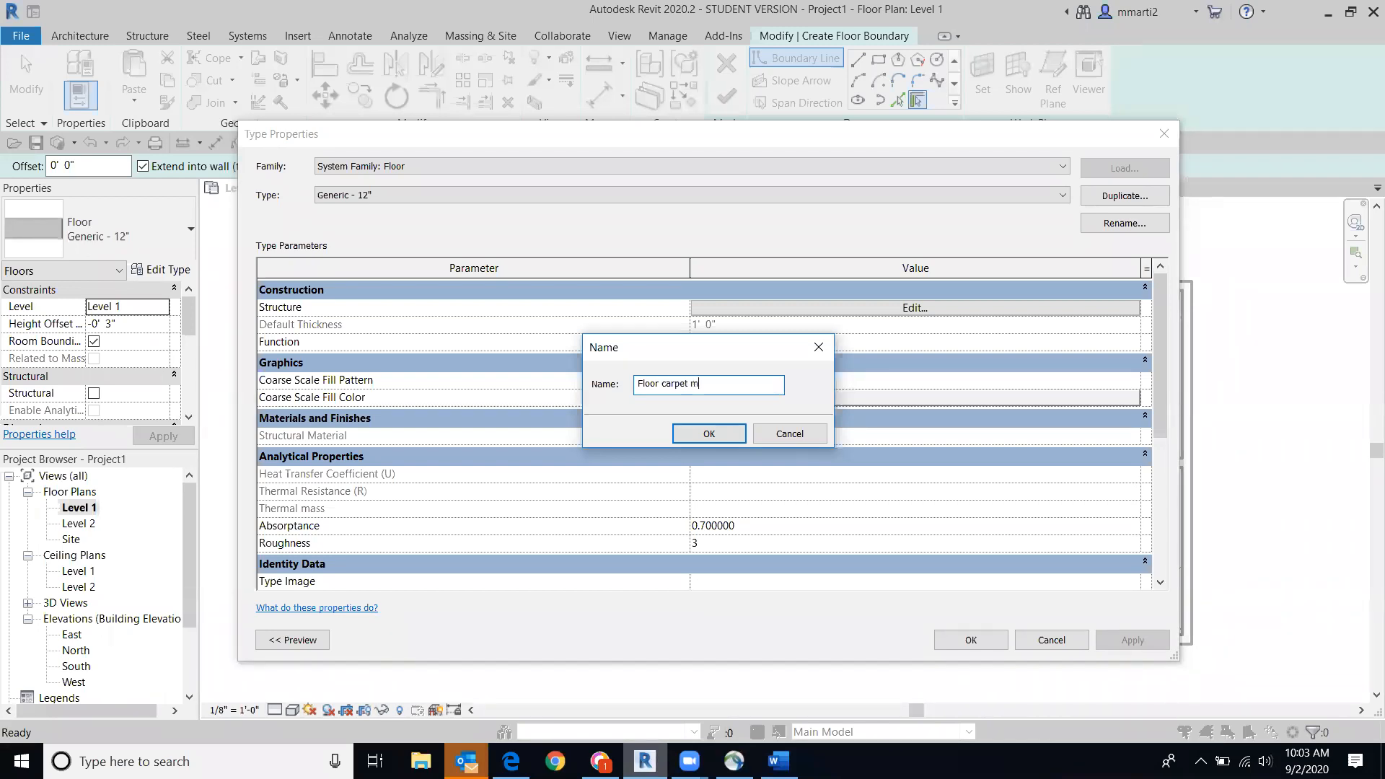
{"action": "left_click", "coordinate": [702, 431]}
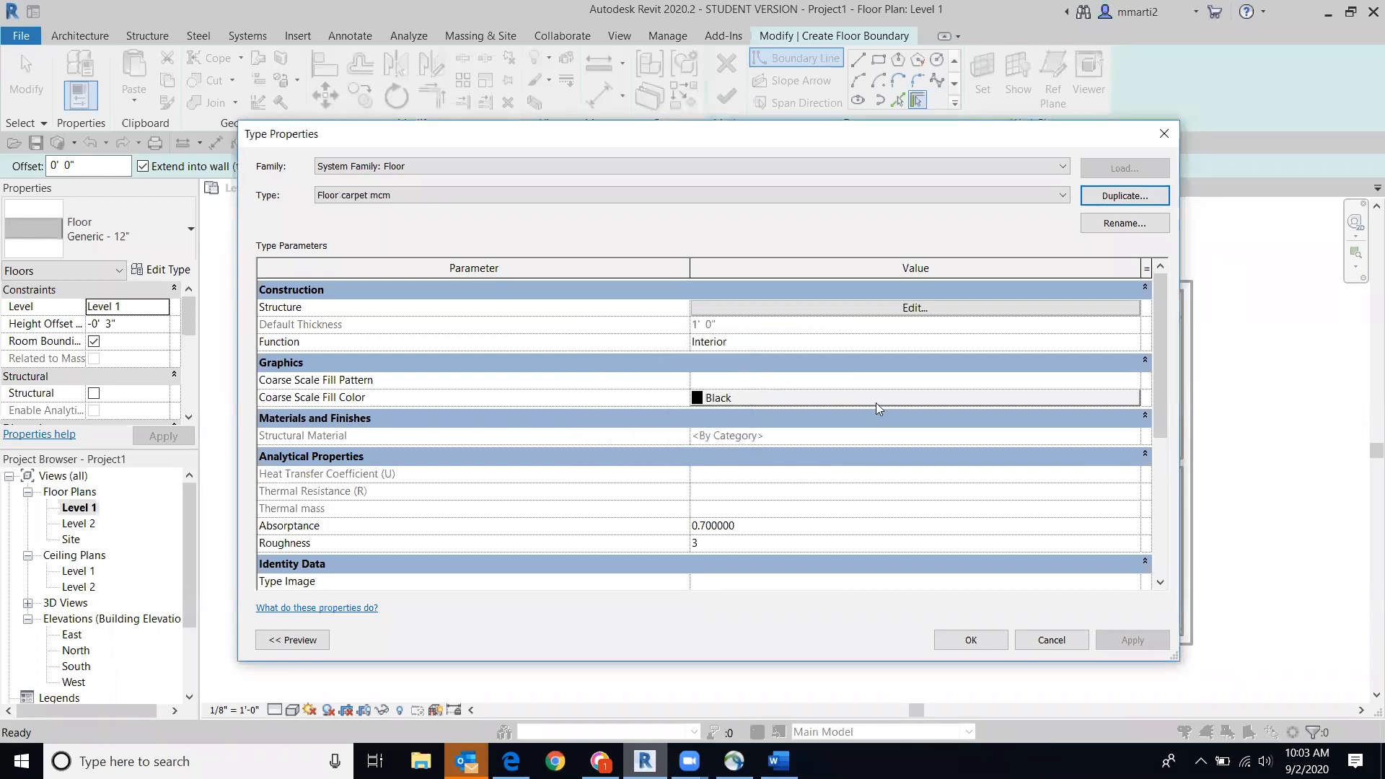
Step: Set the carpet floor's structure layer to function Finish 1 [4] with a thickness of 1/4"
{"action": "left_click", "coordinate": [901, 309]}
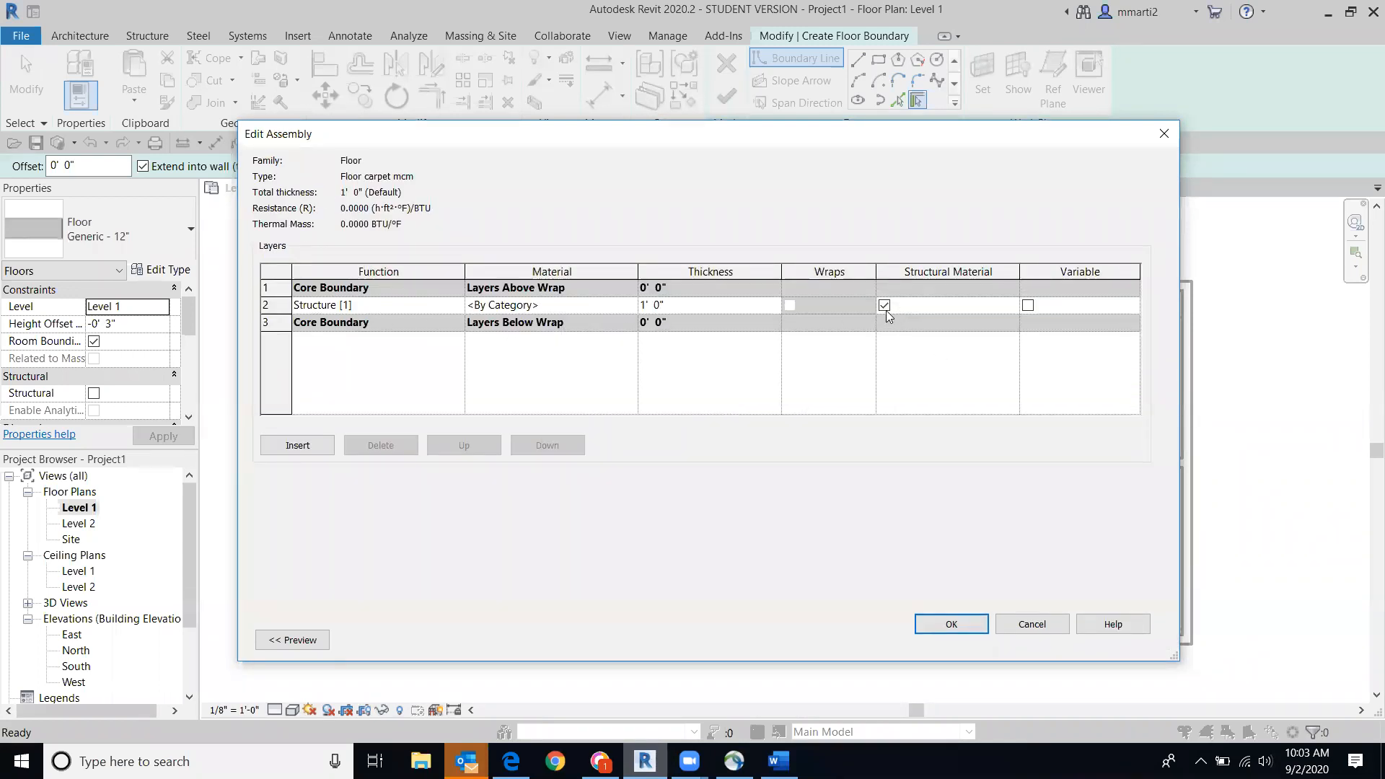
{"action": "left_click", "coordinate": [454, 305]}
{"action": "left_click", "coordinate": [457, 304]}
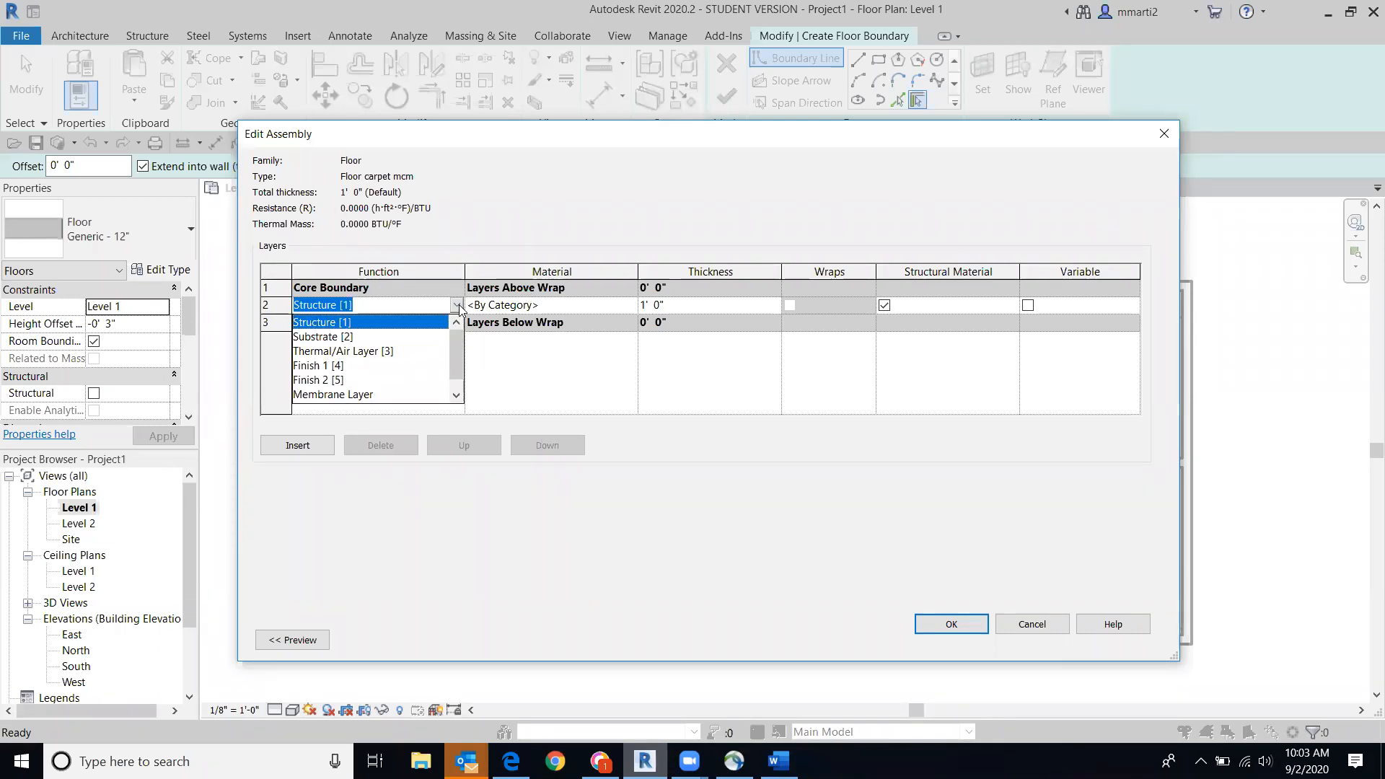
{"action": "left_click", "coordinate": [326, 365]}
{"action": "left_click", "coordinate": [656, 304]}
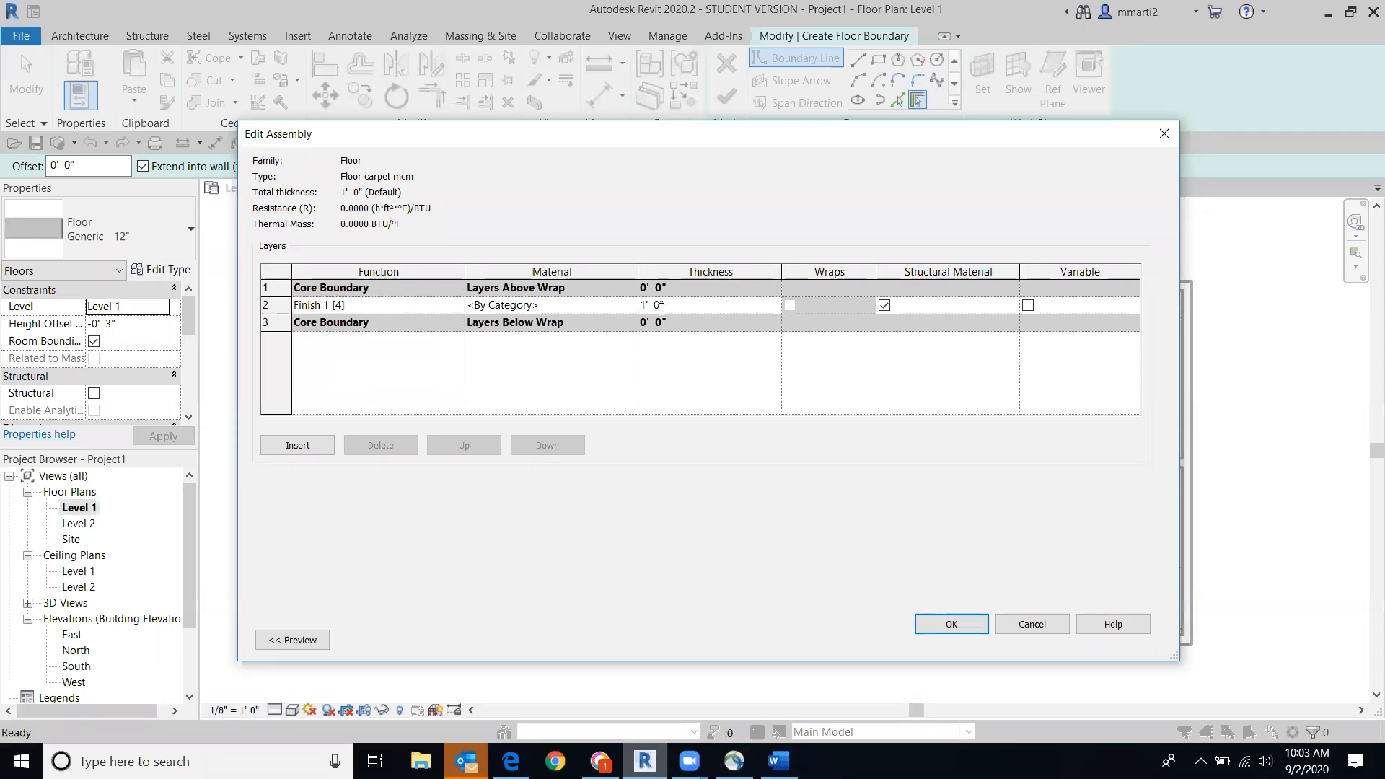
{"action": "type", "text": ".25"}
{"action": "key", "text": "Tab"}
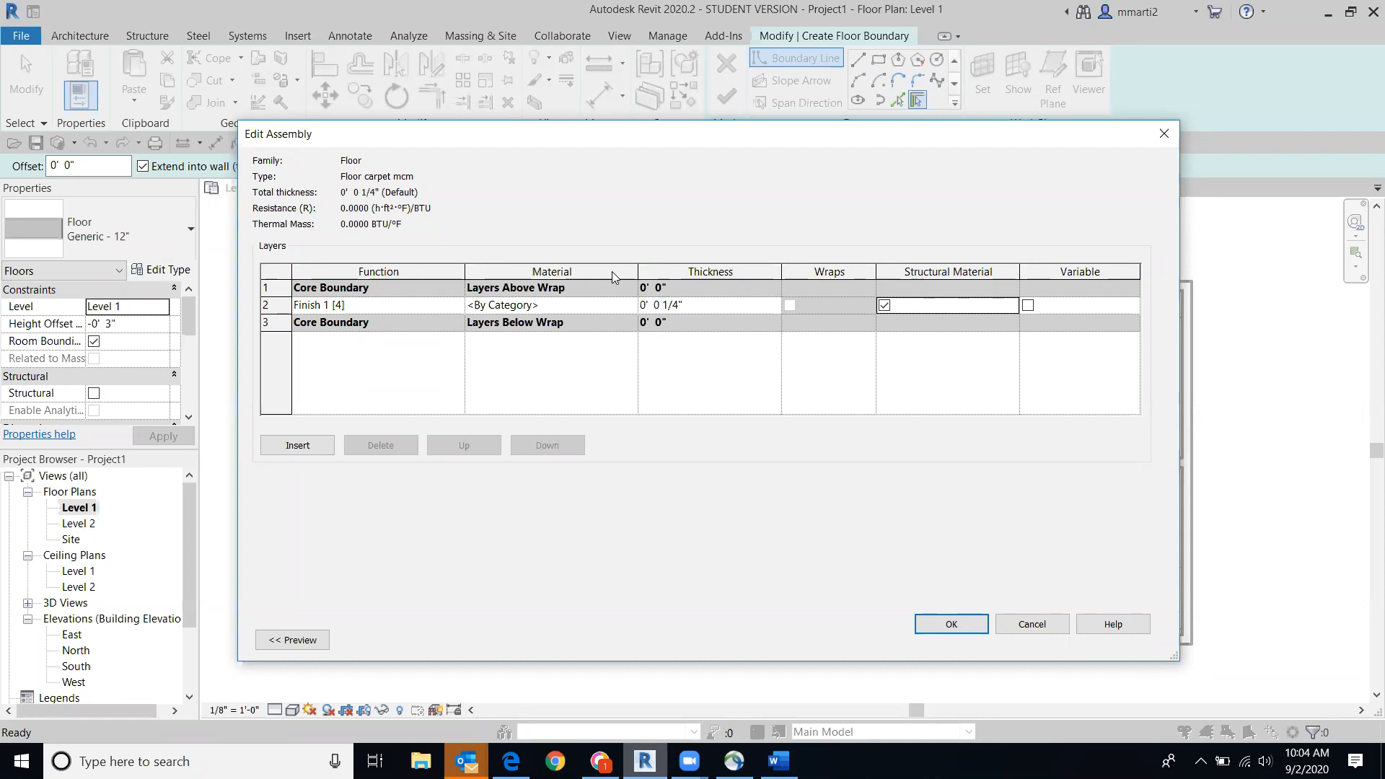
Step: Assign the Carpet (1) material to the Finish 1 layer and accept the new floor type
{"action": "left_click", "coordinate": [630, 307]}
{"action": "left_click", "coordinate": [629, 308]}
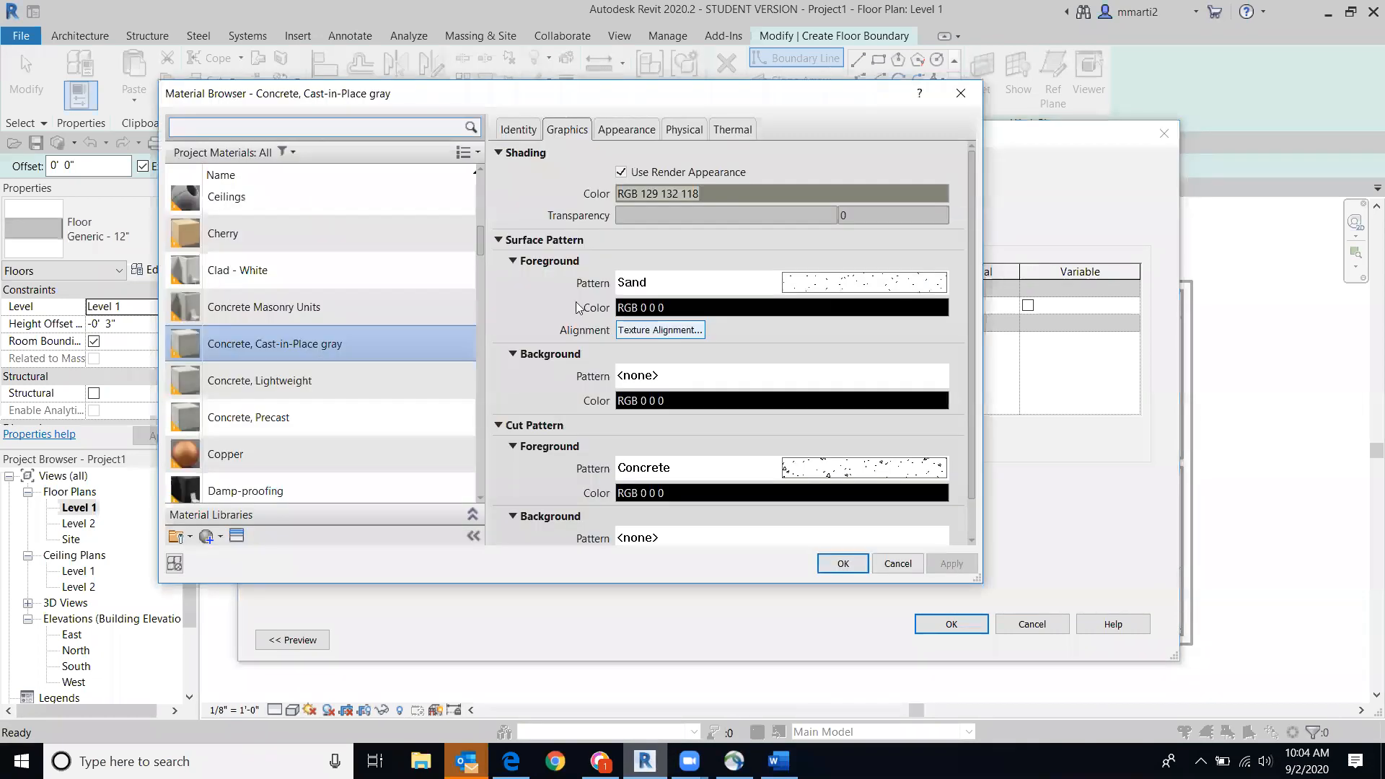
{"action": "scroll", "coordinate": [339, 342], "scroll_direction": "up", "scroll_amount": 3}
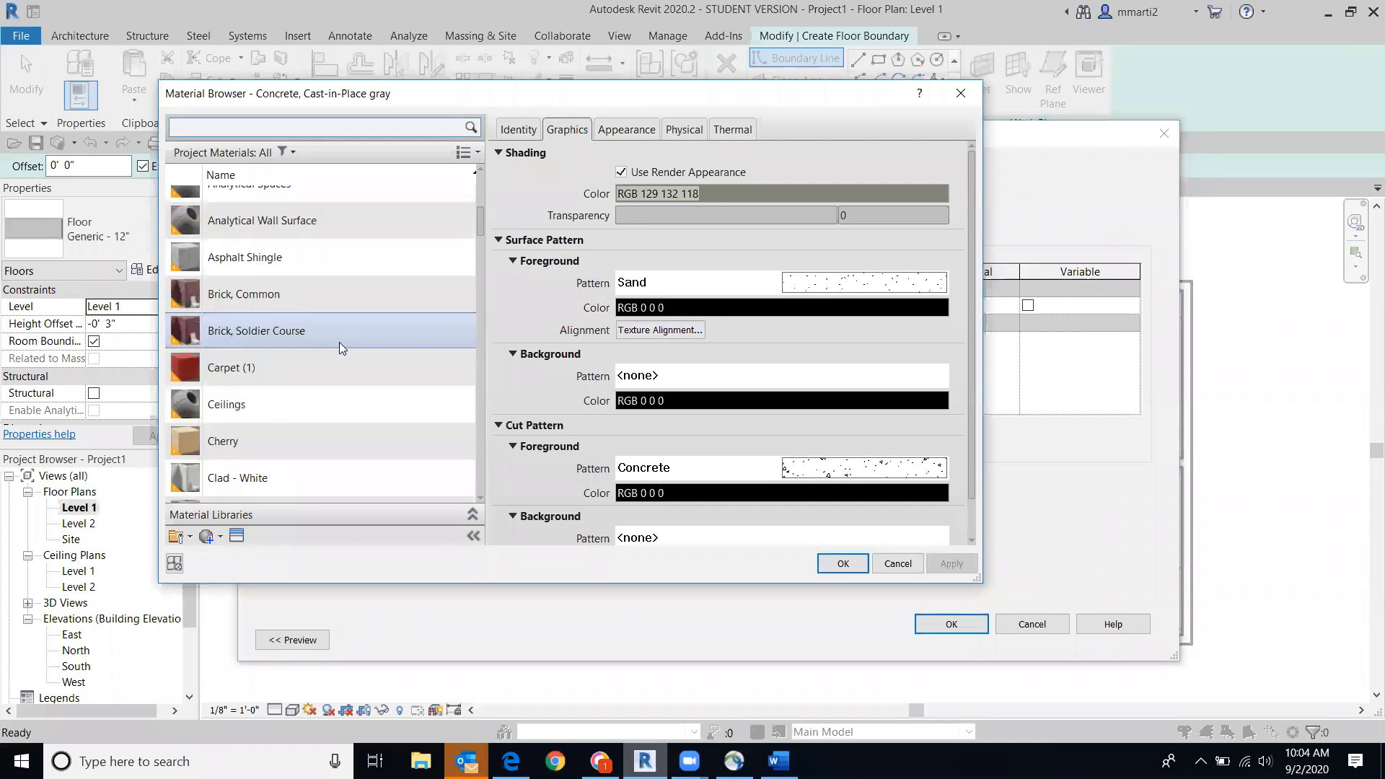
{"action": "left_click", "coordinate": [237, 367]}
{"action": "left_click", "coordinate": [842, 564]}
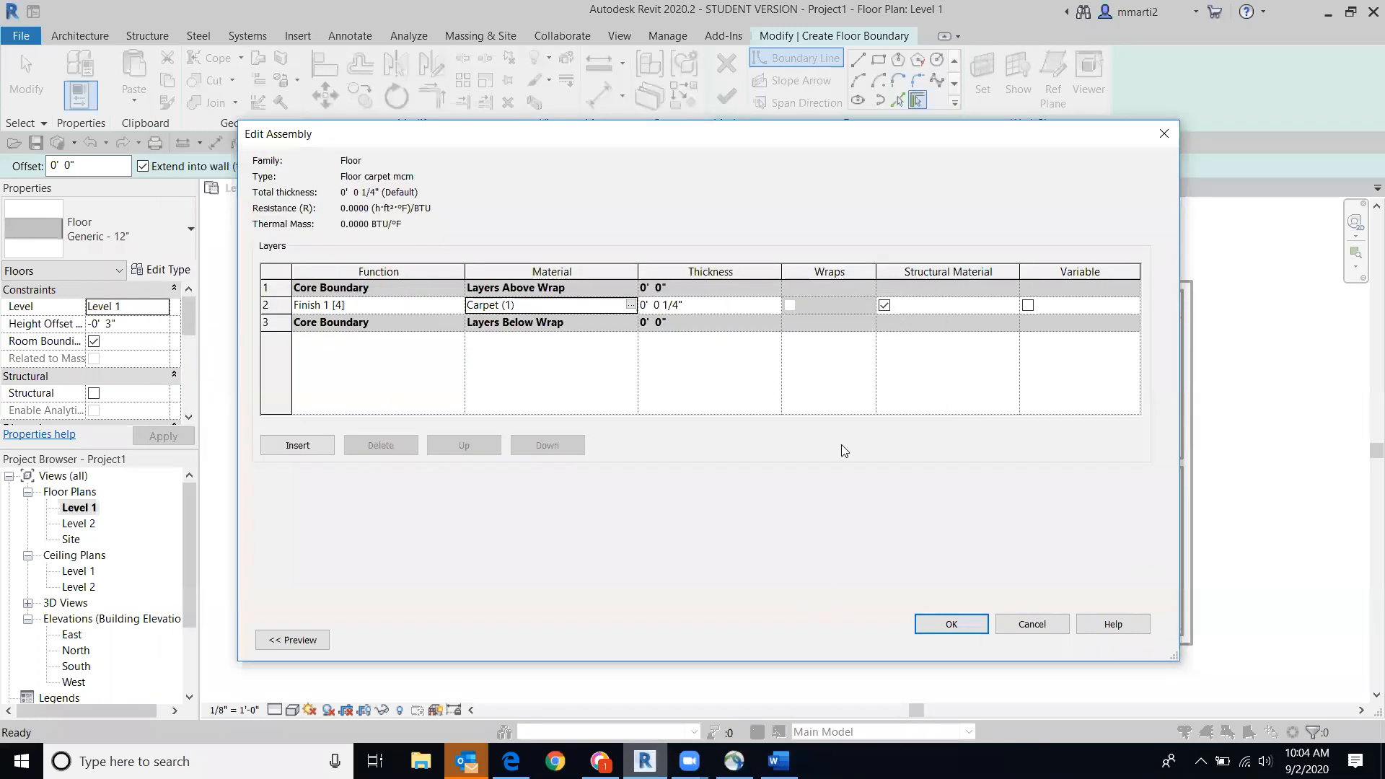
{"action": "left_click", "coordinate": [953, 625]}
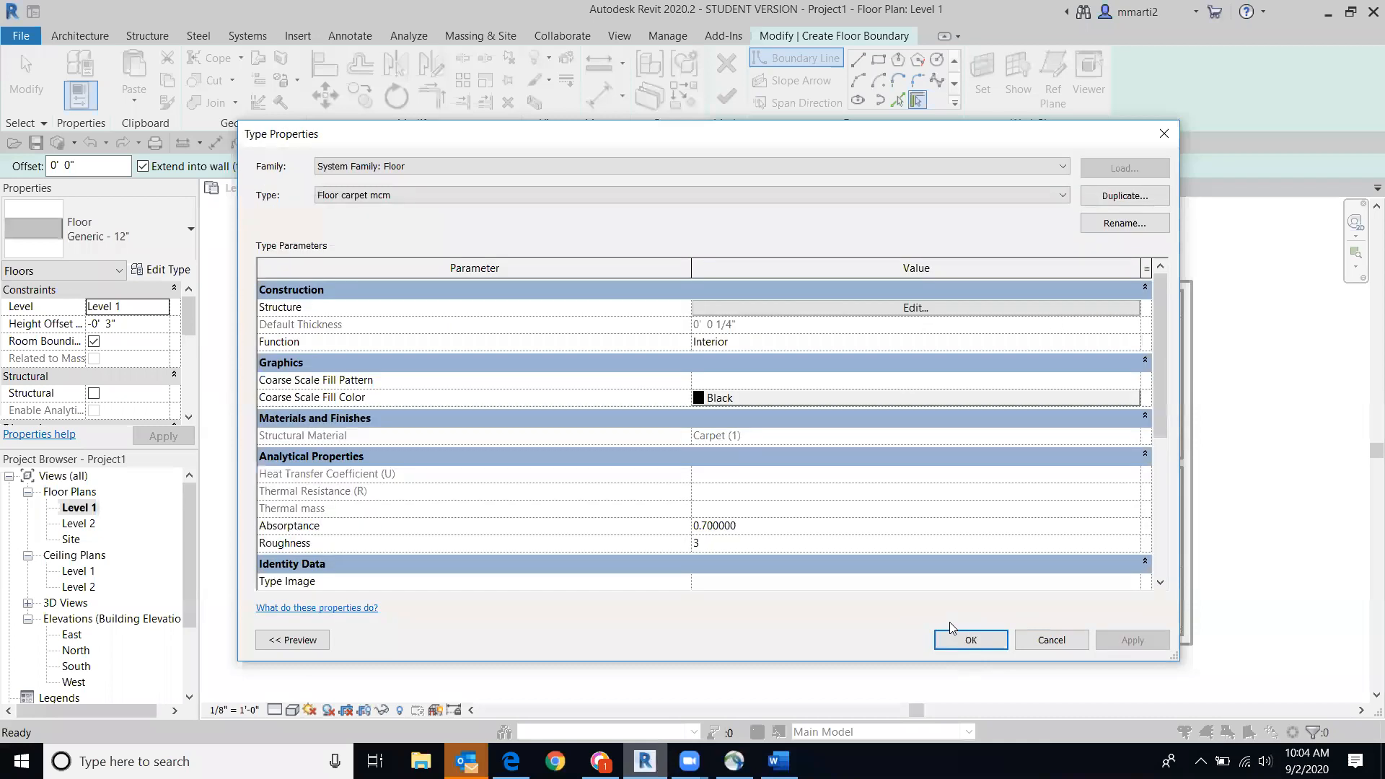
{"action": "left_click", "coordinate": [968, 640]}
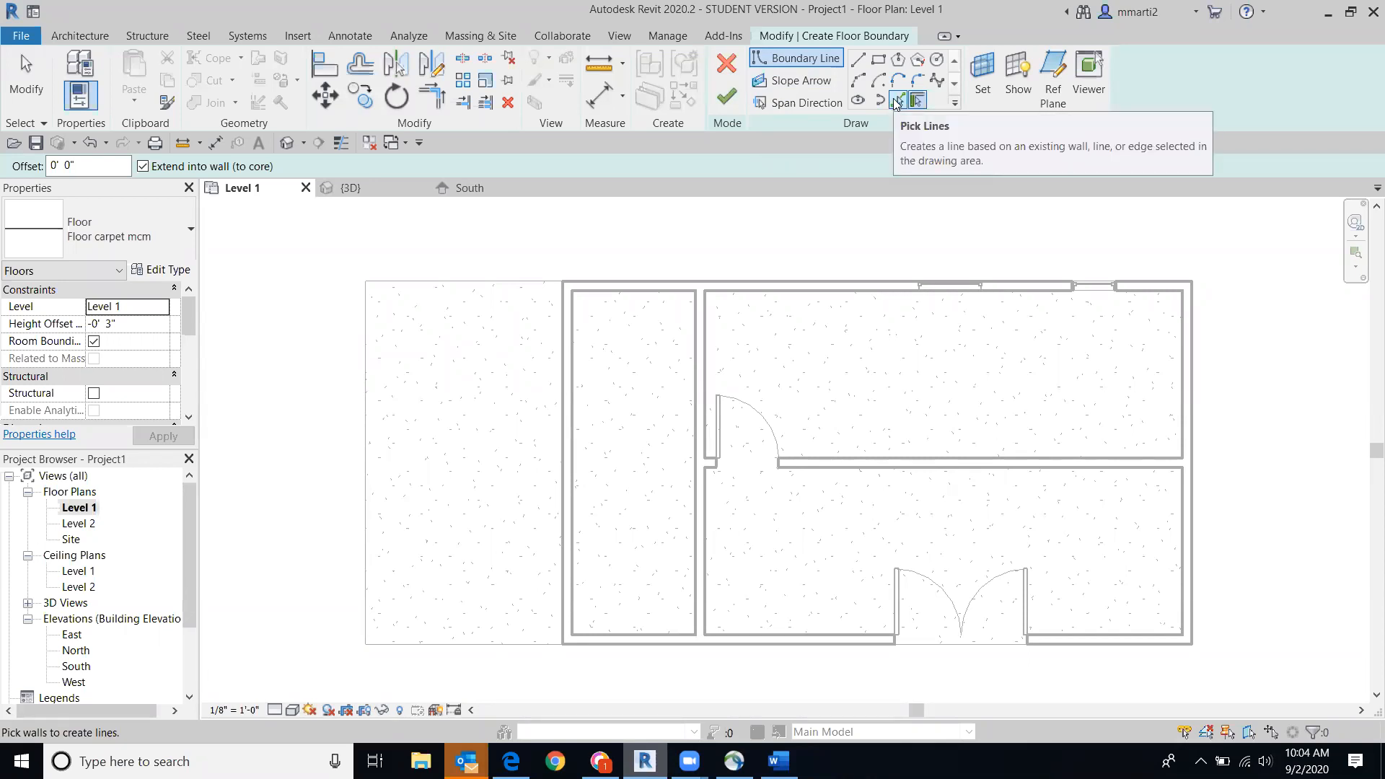
Step: Create the carpet floor's boundary lines by picking the four inner wall faces around the narrow west room
{"action": "left_click", "coordinate": [897, 101]}
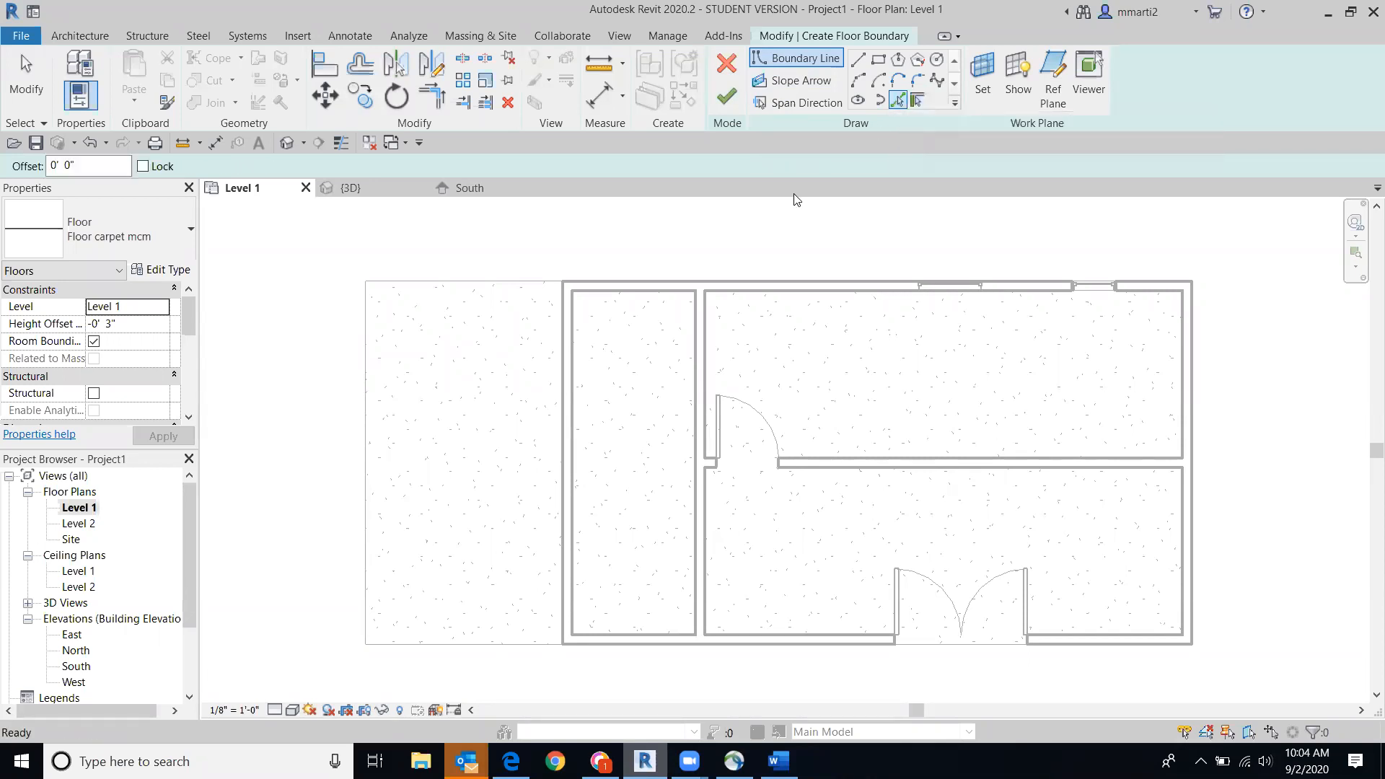
{"action": "left_click", "coordinate": [575, 362]}
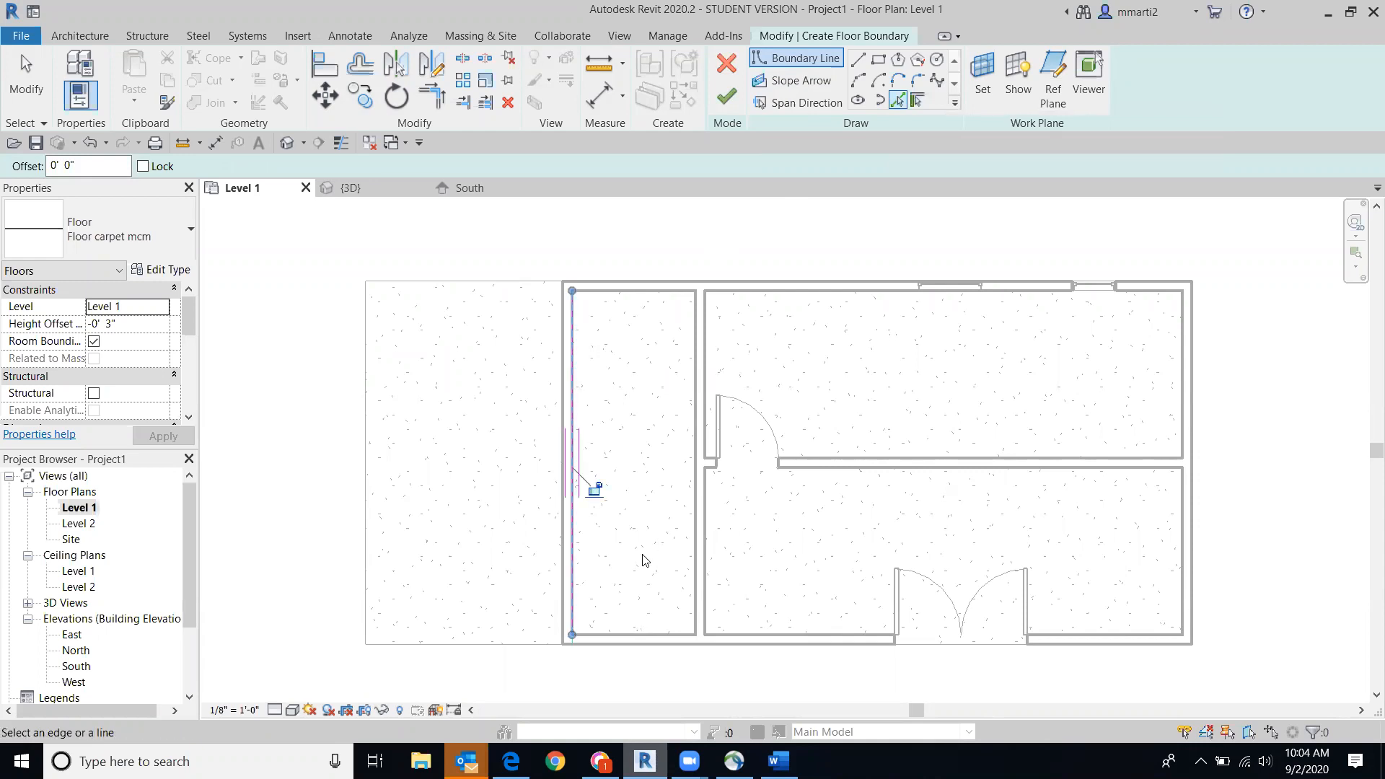
{"action": "left_click", "coordinate": [631, 633]}
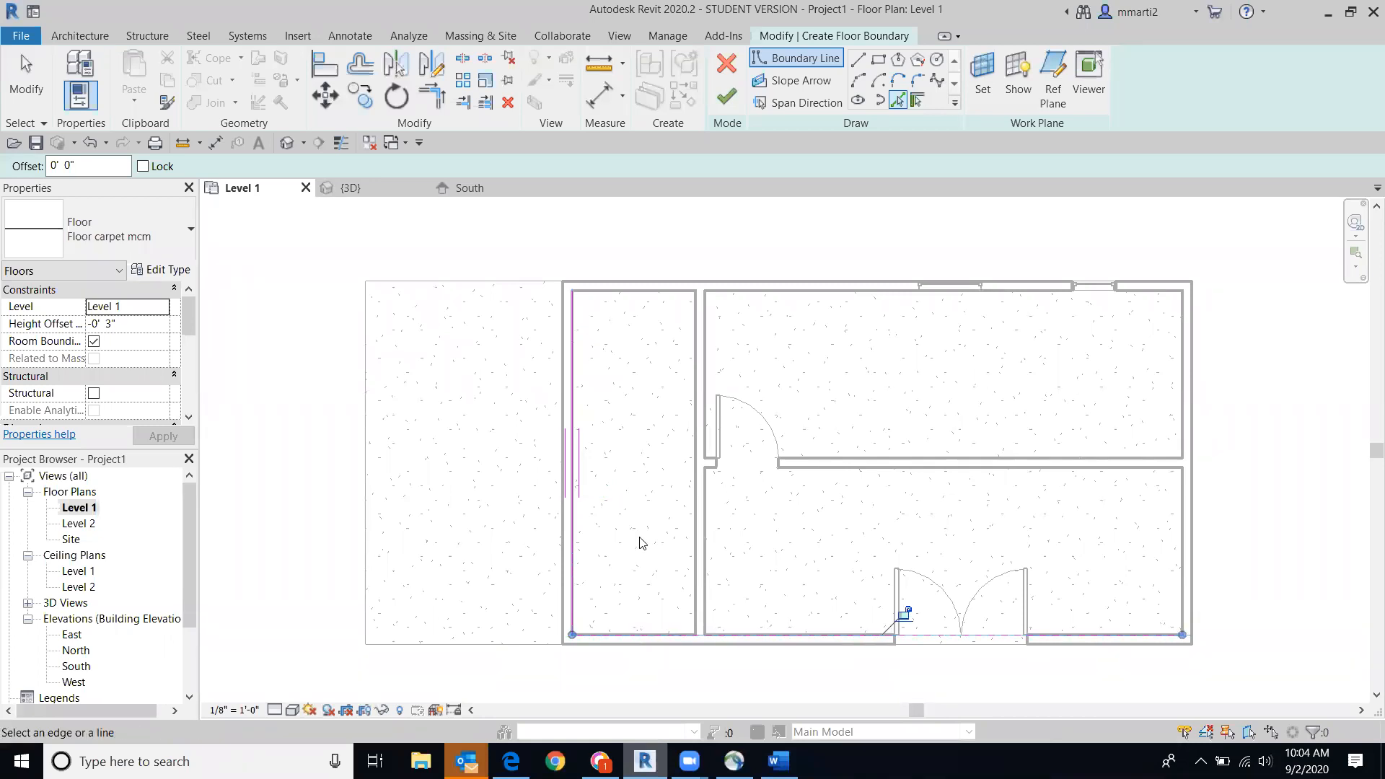
{"action": "left_click", "coordinate": [694, 540]}
{"action": "left_click", "coordinate": [627, 299]}
Step: Trim the carpet floor's boundary lines to a closed rectangle around the narrow west room and finish the floor sketch
{"action": "scroll", "coordinate": [712, 345], "scroll_direction": "up", "scroll_amount": 3}
{"action": "middle_click_drag", "start_coordinate": [900, 307], "coordinate": [977, 245]}
{"action": "scroll", "coordinate": [914, 261], "scroll_direction": "down", "scroll_amount": 2}
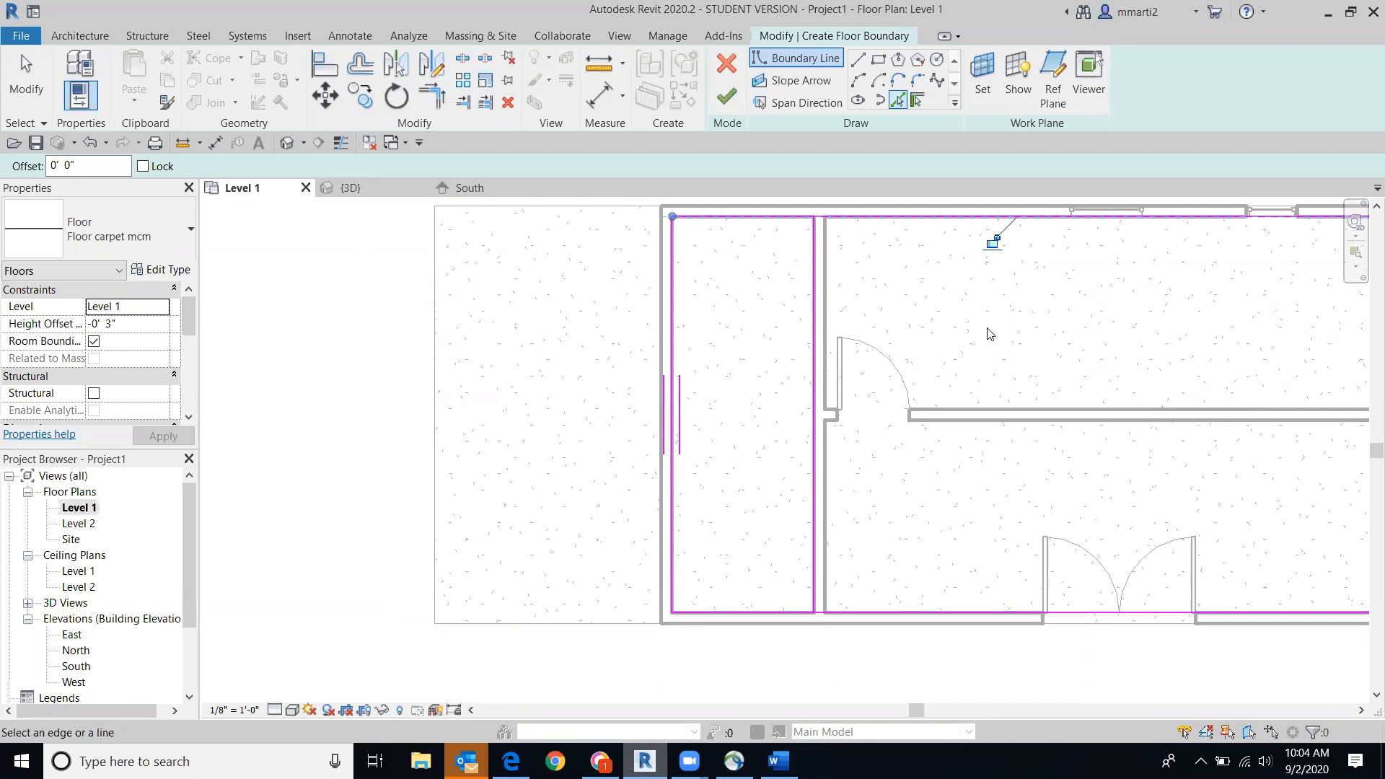
{"action": "left_click", "coordinate": [432, 103]}
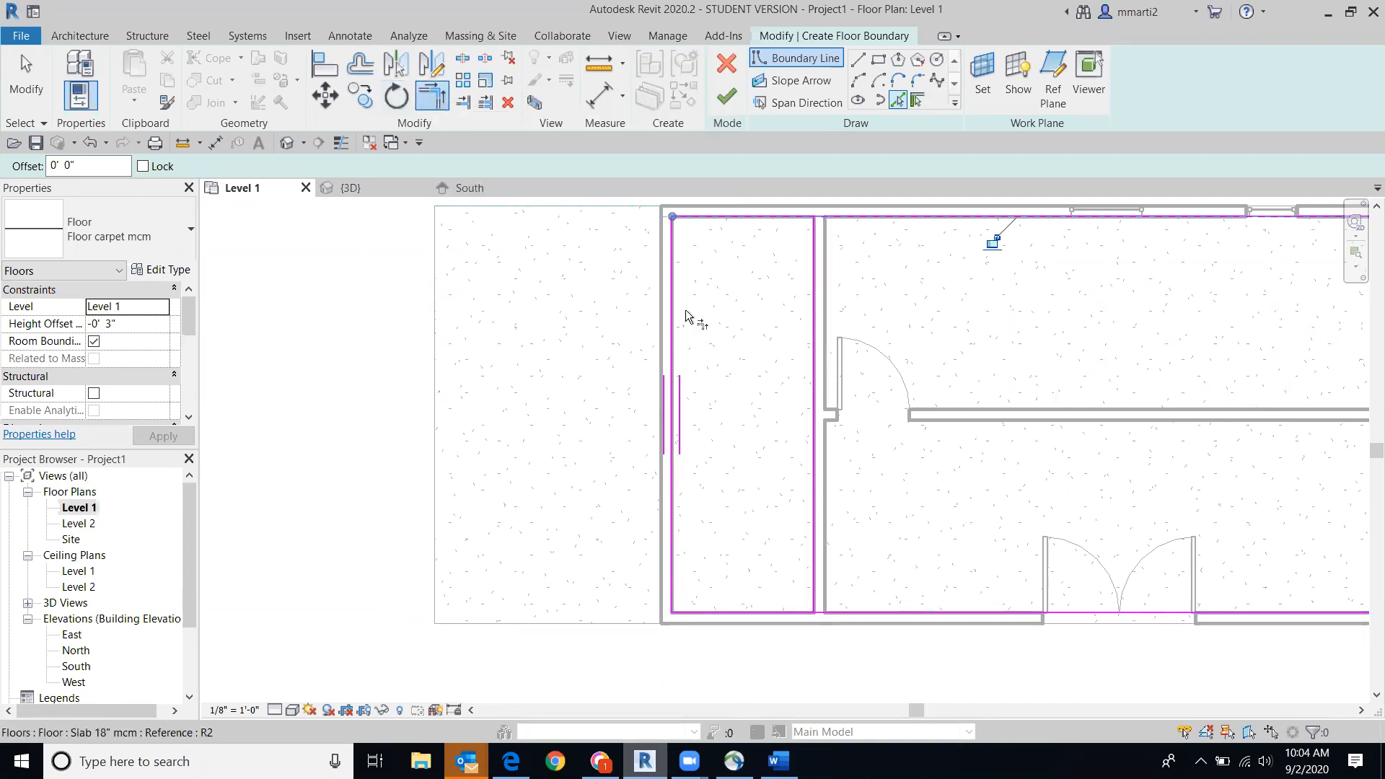
{"action": "left_click", "coordinate": [764, 218]}
{"action": "left_click", "coordinate": [814, 263]}
{"action": "left_click", "coordinate": [786, 612]}
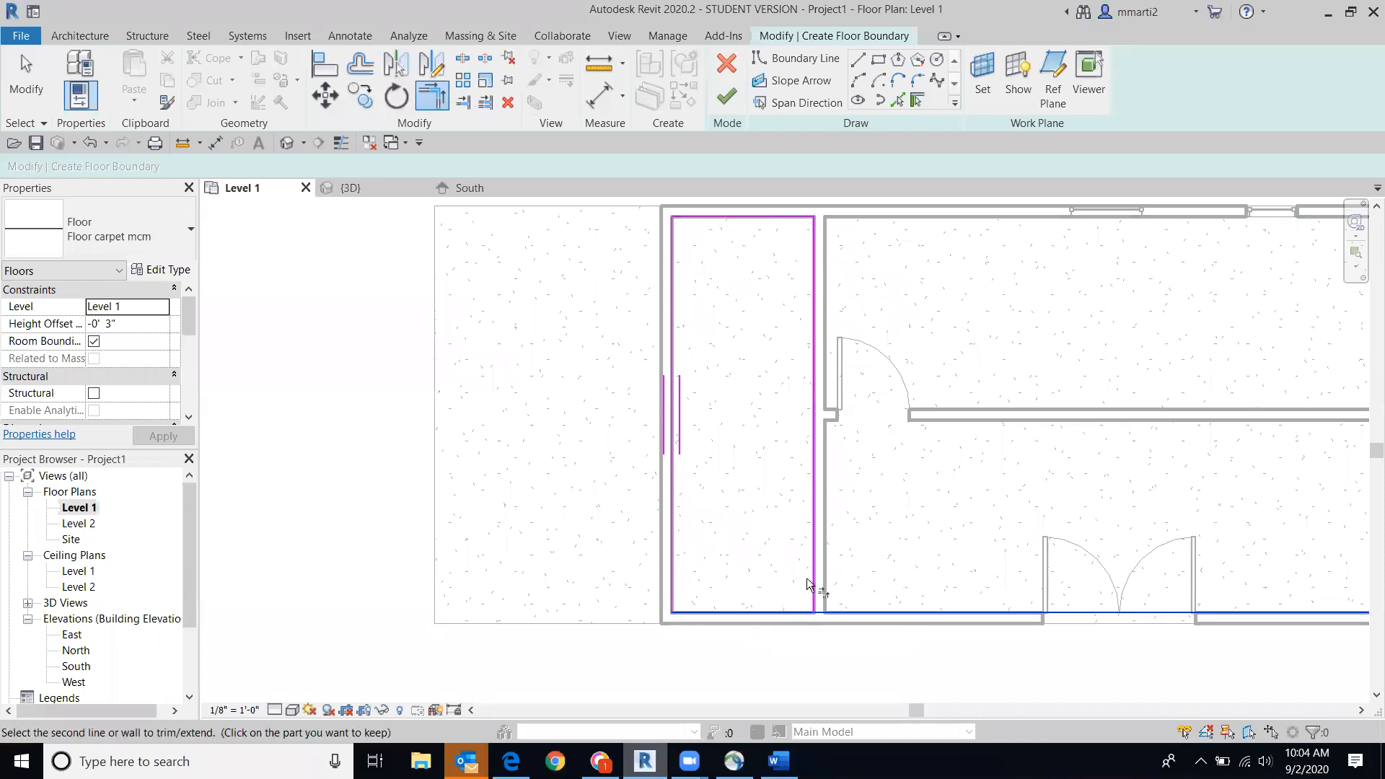
{"action": "left_click", "coordinate": [815, 585]}
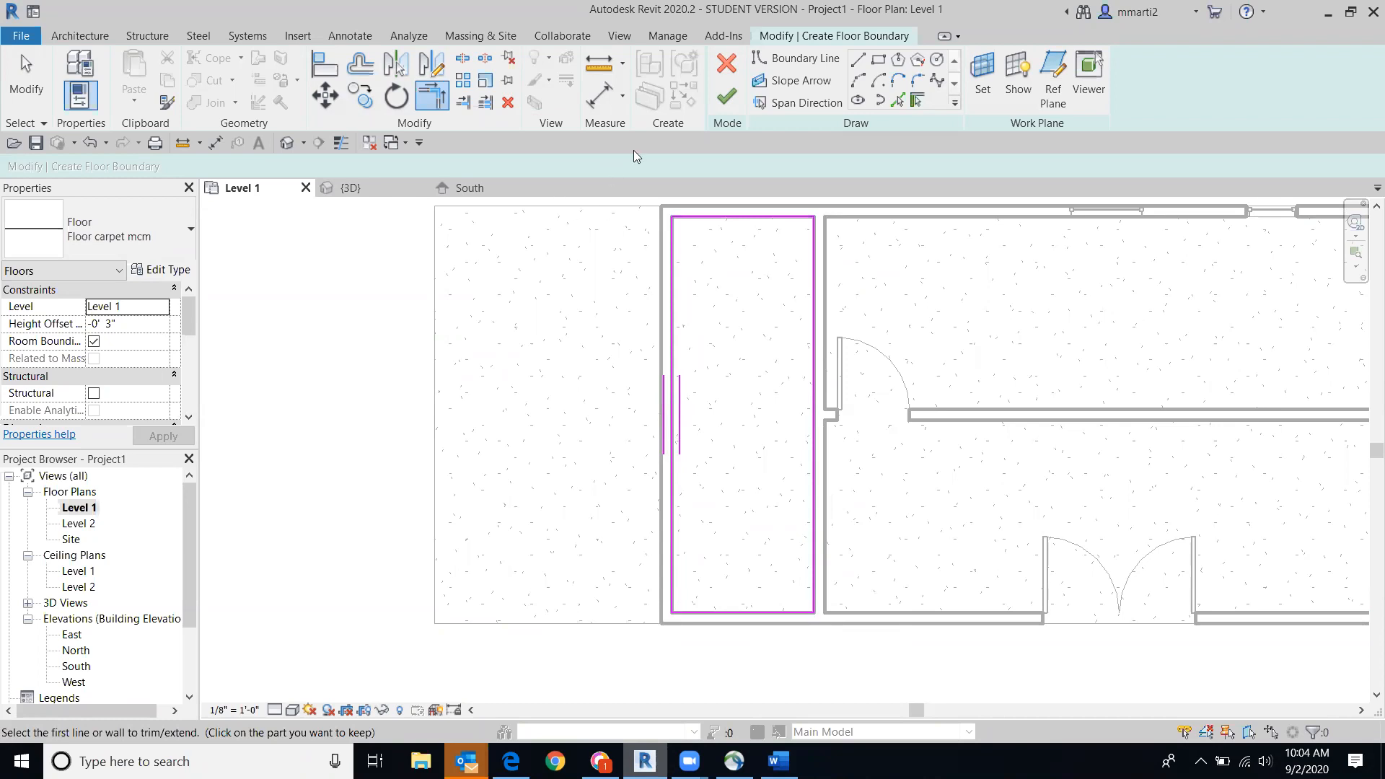
{"action": "left_click", "coordinate": [729, 108]}
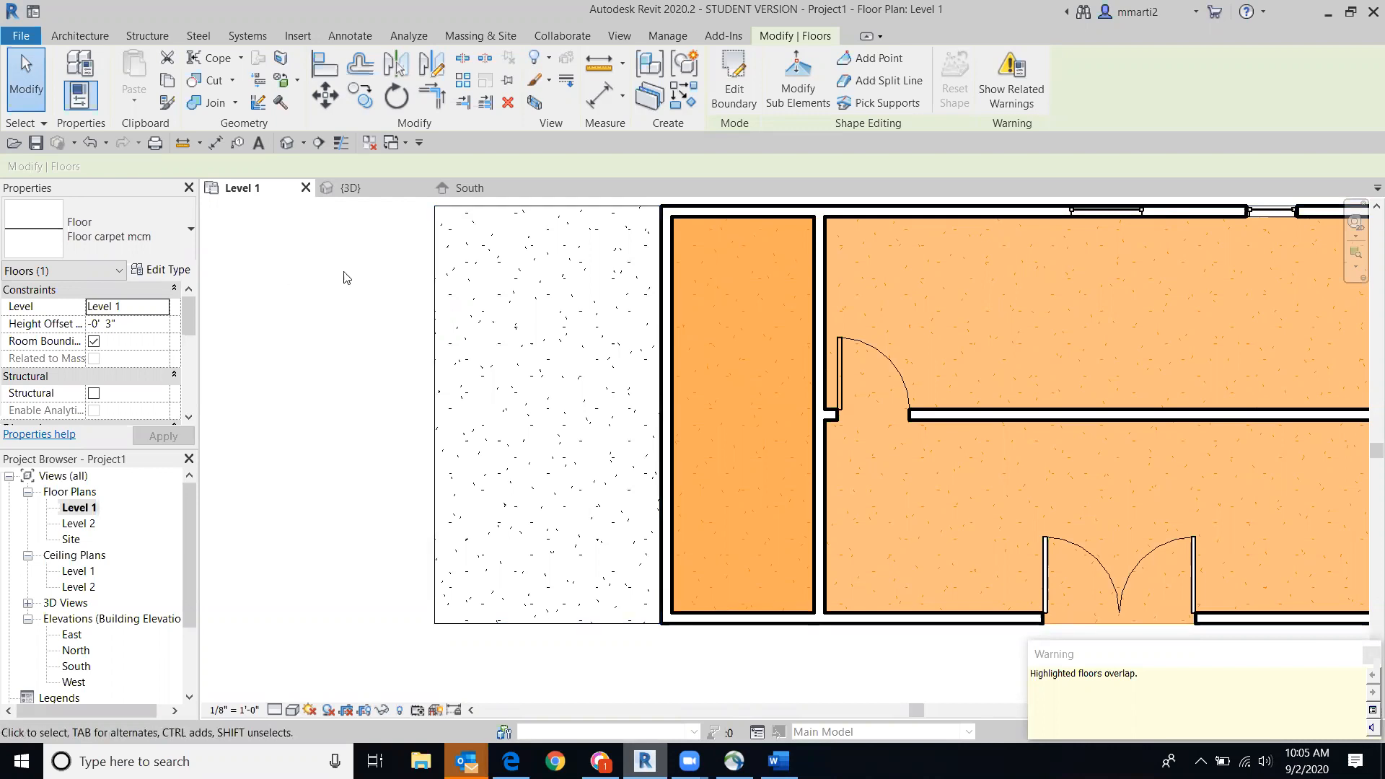
{"action": "left_click", "coordinate": [330, 341]}
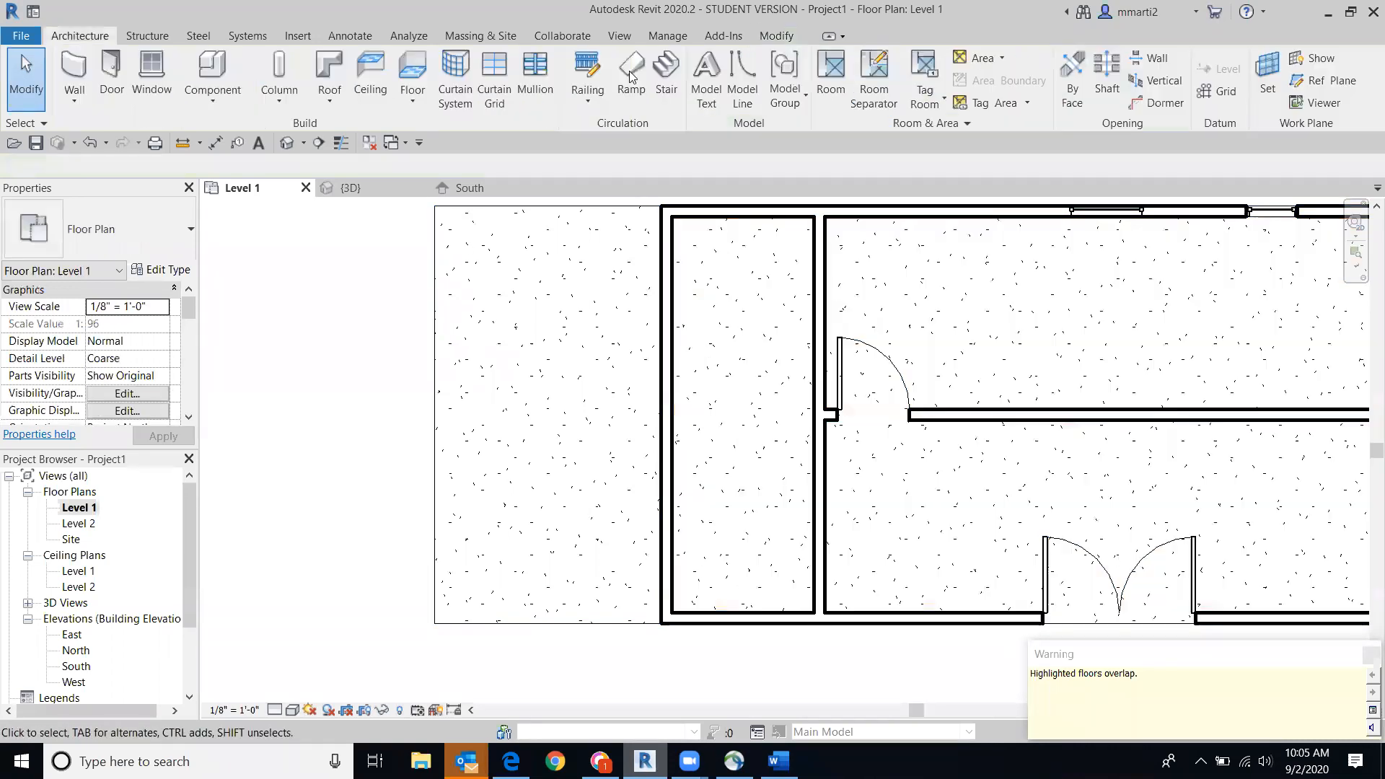
Step: Open the 3D view and examine from above and from the back how the carpet floor sits relative to the building slab
{"action": "left_click", "coordinate": [287, 143]}
{"action": "scroll", "coordinate": [1008, 286], "scroll_direction": "down", "scroll_amount": 3}
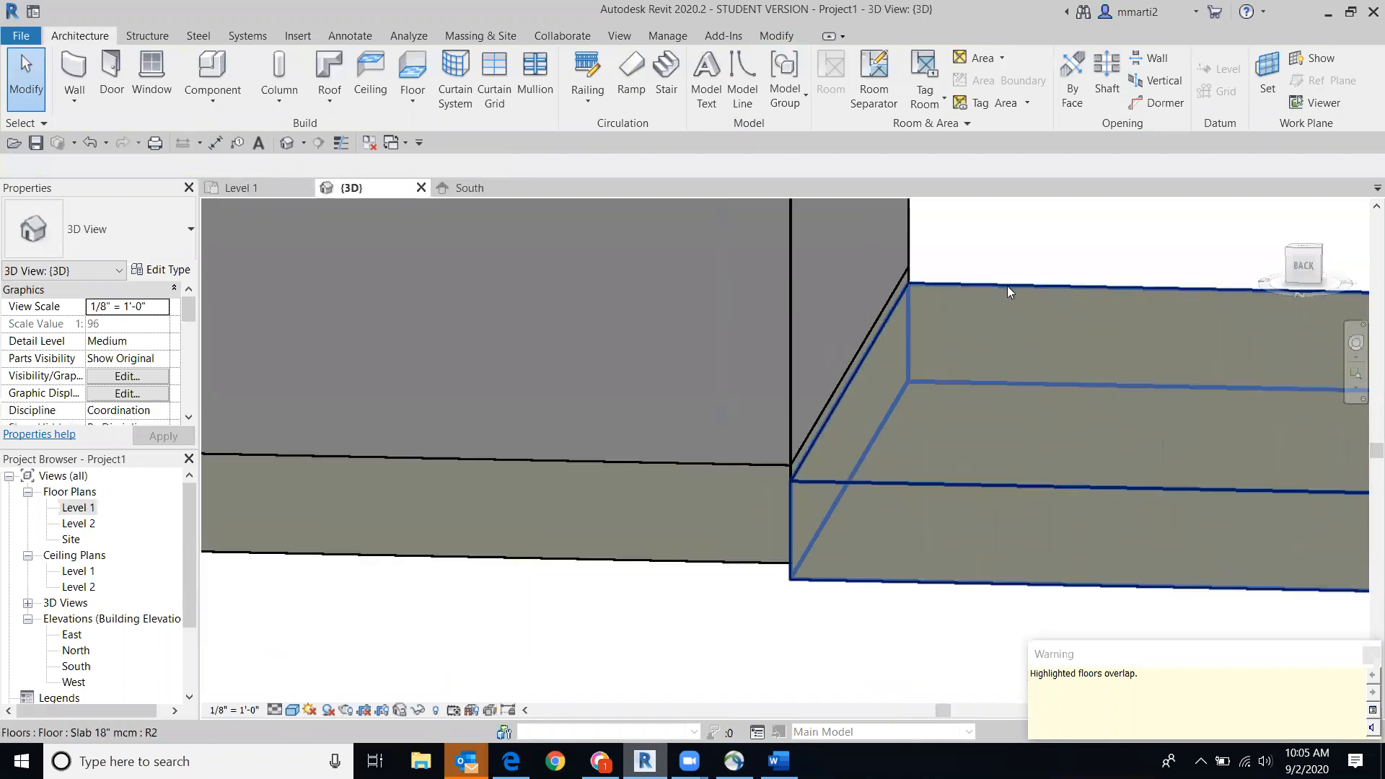
{"action": "left_click_drag", "start_coordinate": [1313, 270], "coordinate": [1283, 306]}
{"action": "middle_click_drag", "start_coordinate": [1234, 261], "coordinate": [1286, 345]}
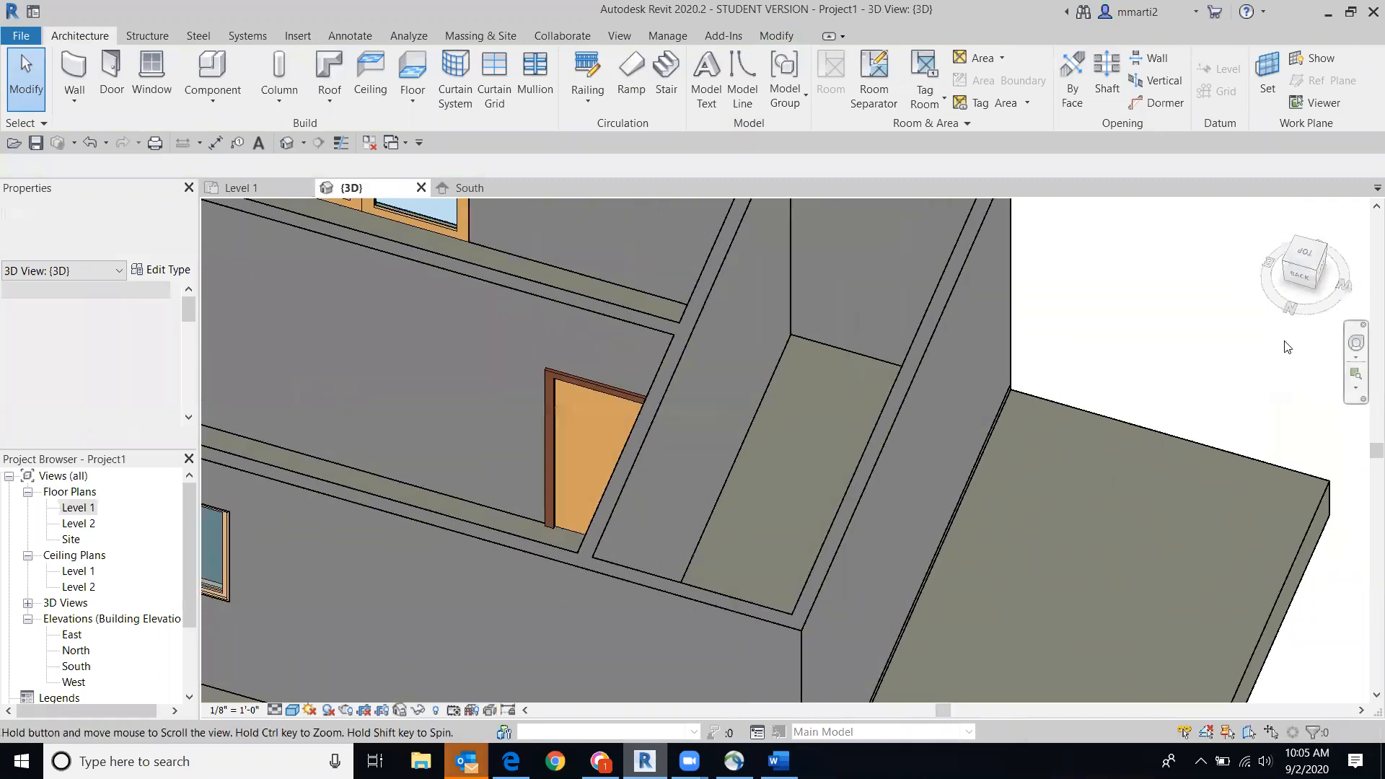
{"action": "scroll", "coordinate": [1290, 332], "scroll_direction": "down", "scroll_amount": 2}
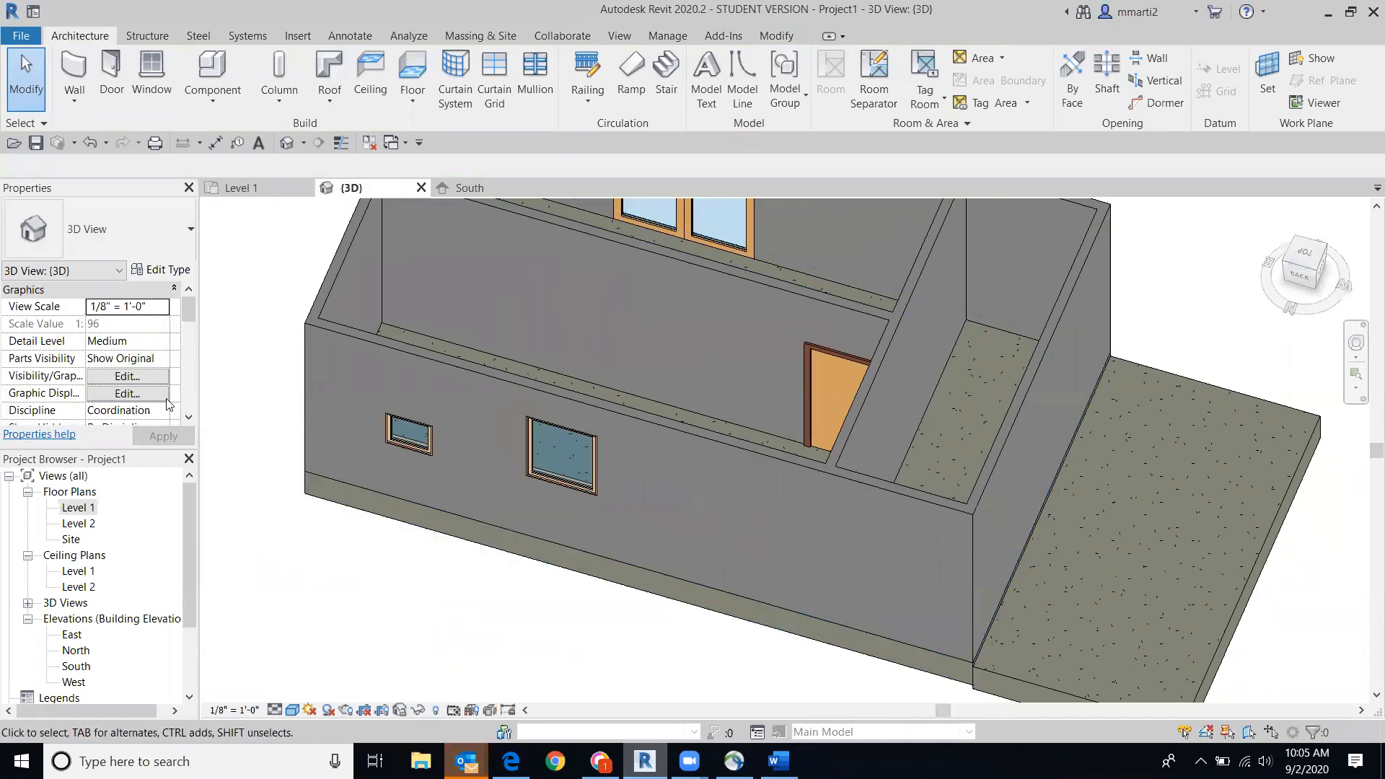
{"action": "left_click", "coordinate": [866, 654]}
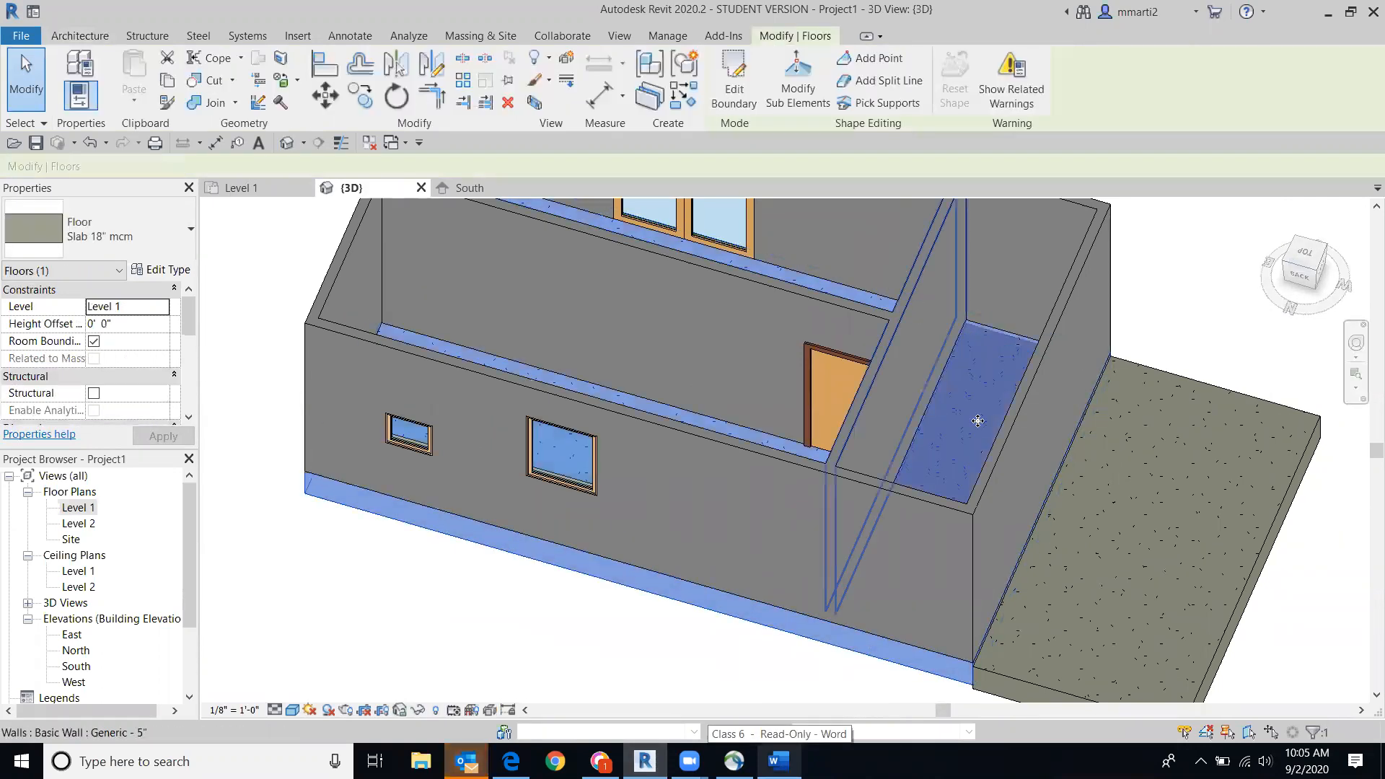
{"action": "scroll", "coordinate": [975, 411], "scroll_direction": "up", "scroll_amount": 3}
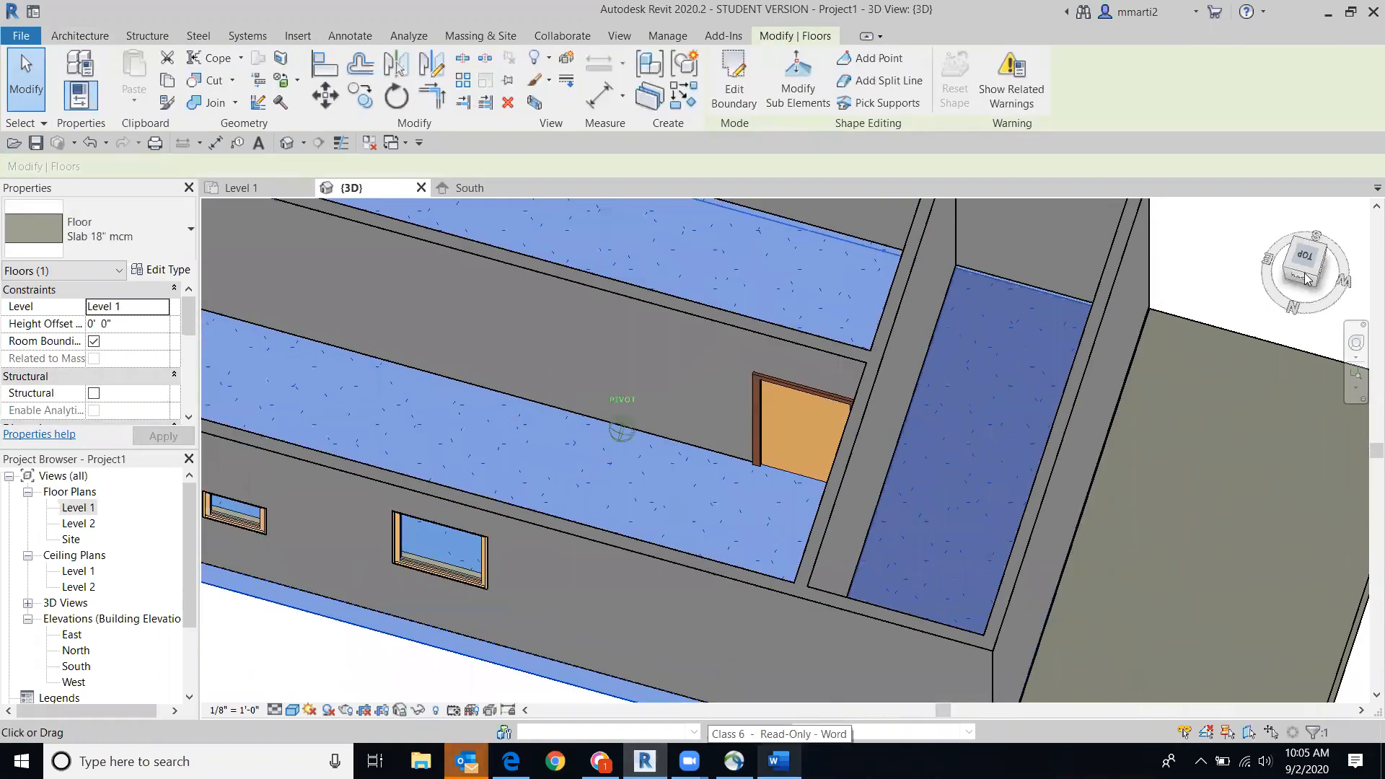
{"action": "left_click_drag", "start_coordinate": [1308, 279], "coordinate": [1262, 643]}
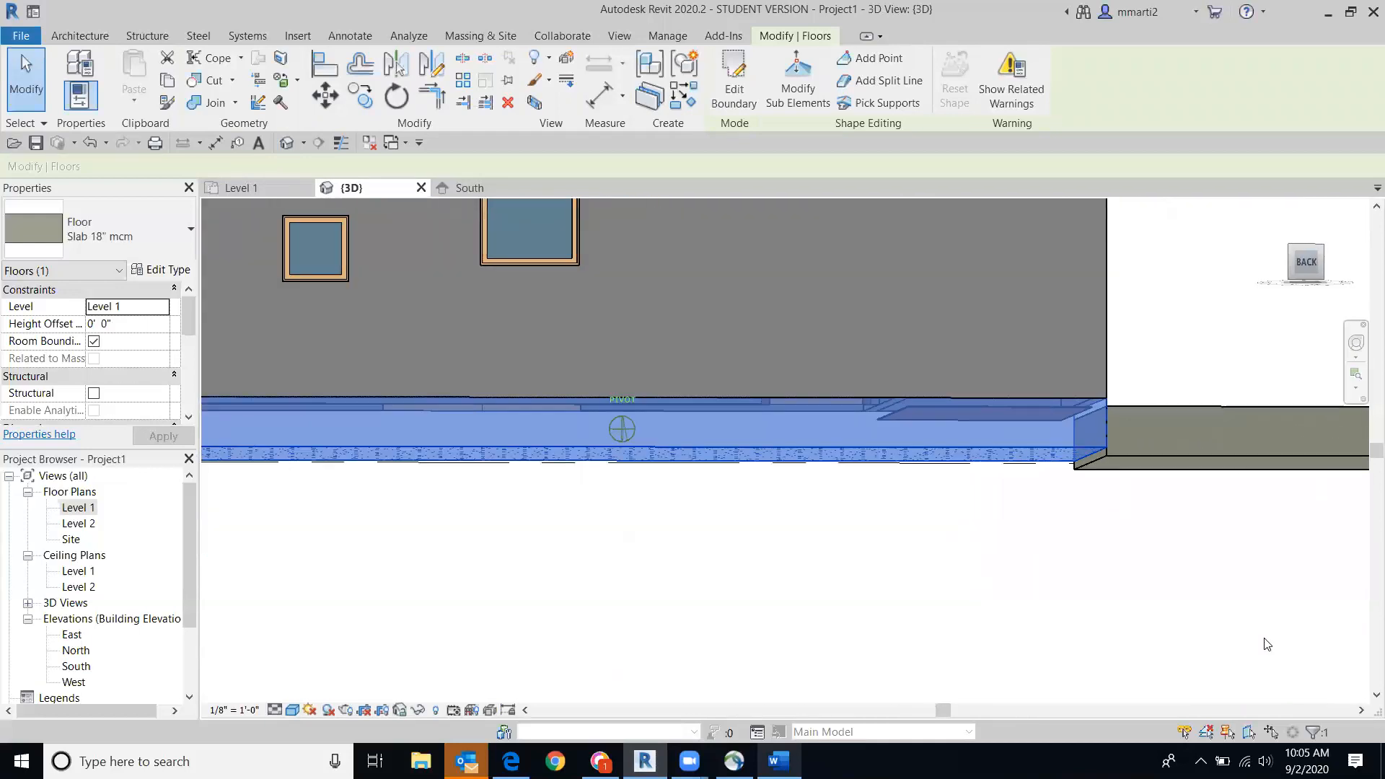
{"action": "left_click", "coordinate": [946, 563]}
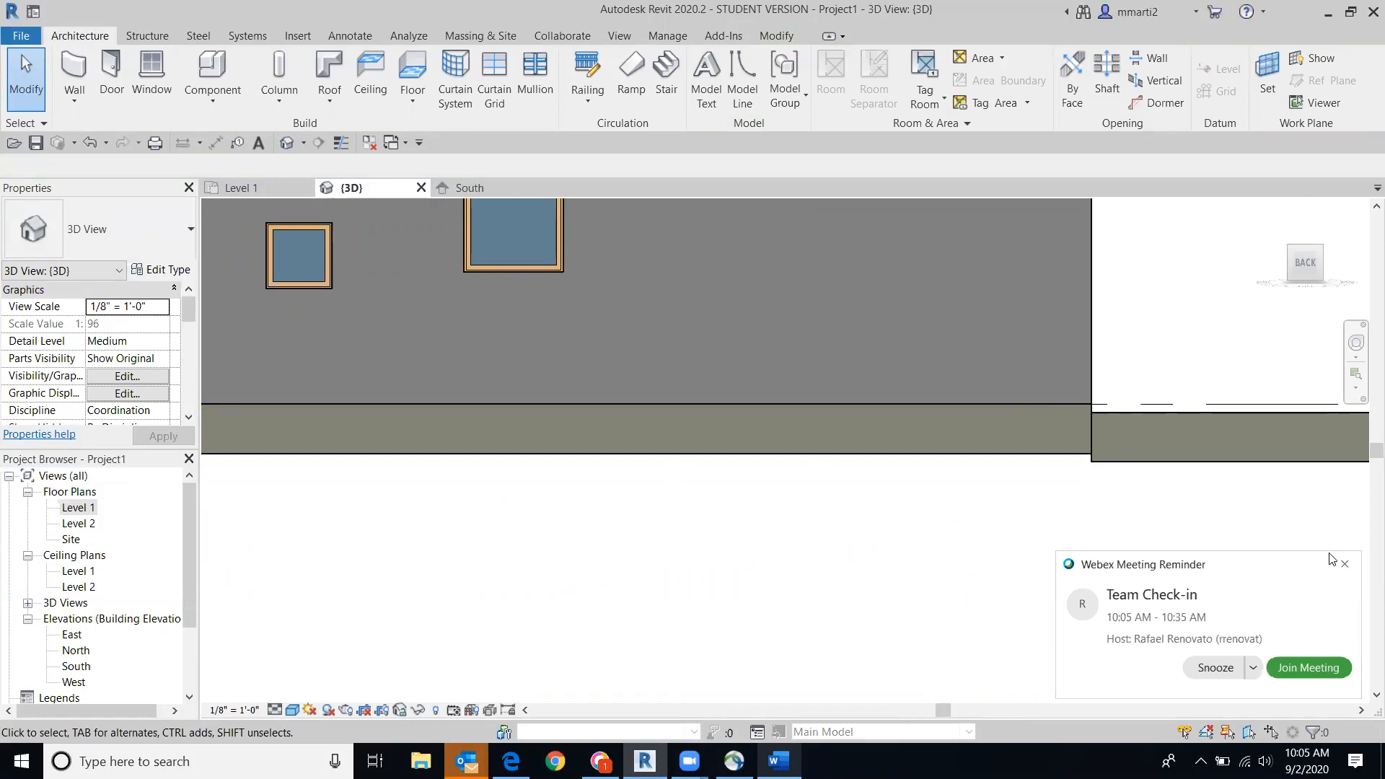
{"action": "left_click", "coordinate": [1346, 565]}
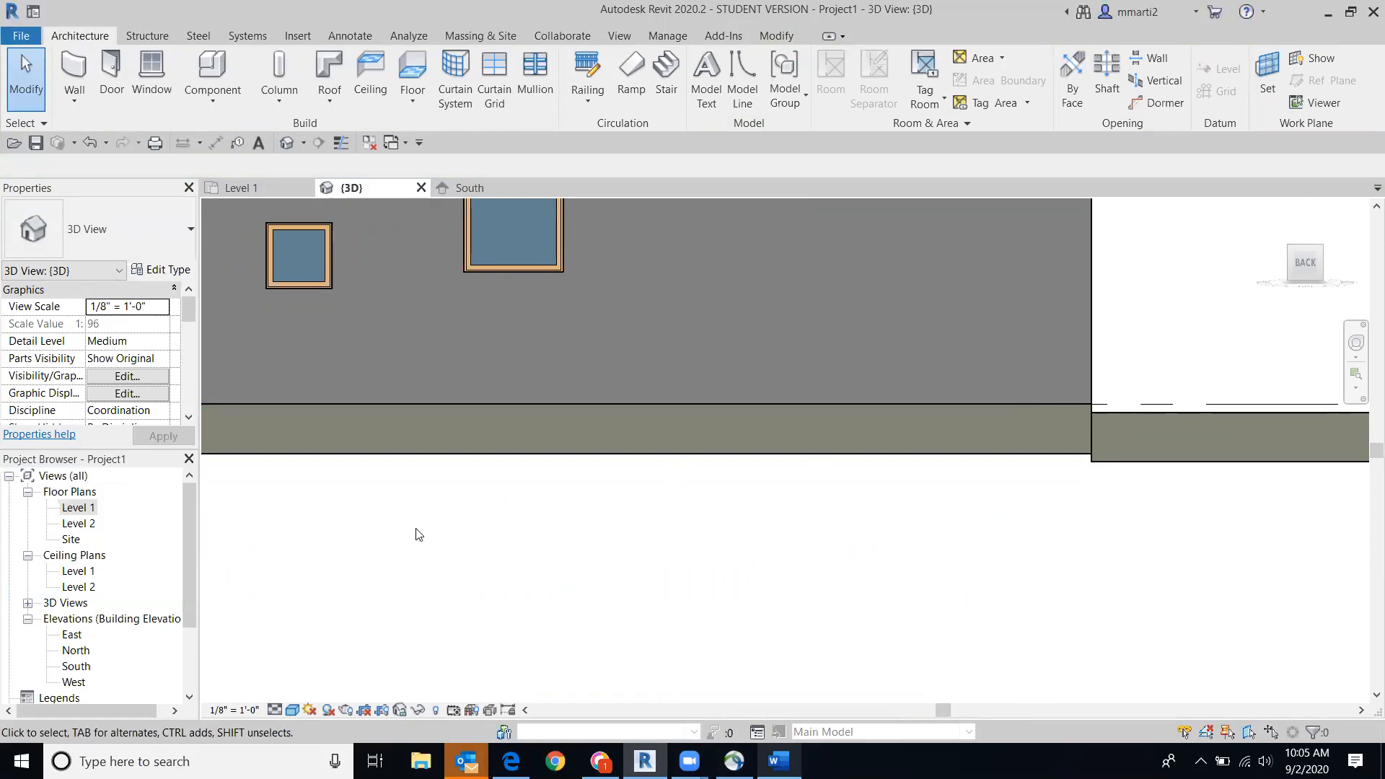
Step: Temporarily hide the building's Slab 18" mcm floor in the 3D view to expose the carpet floor
{"action": "left_click", "coordinate": [422, 454]}
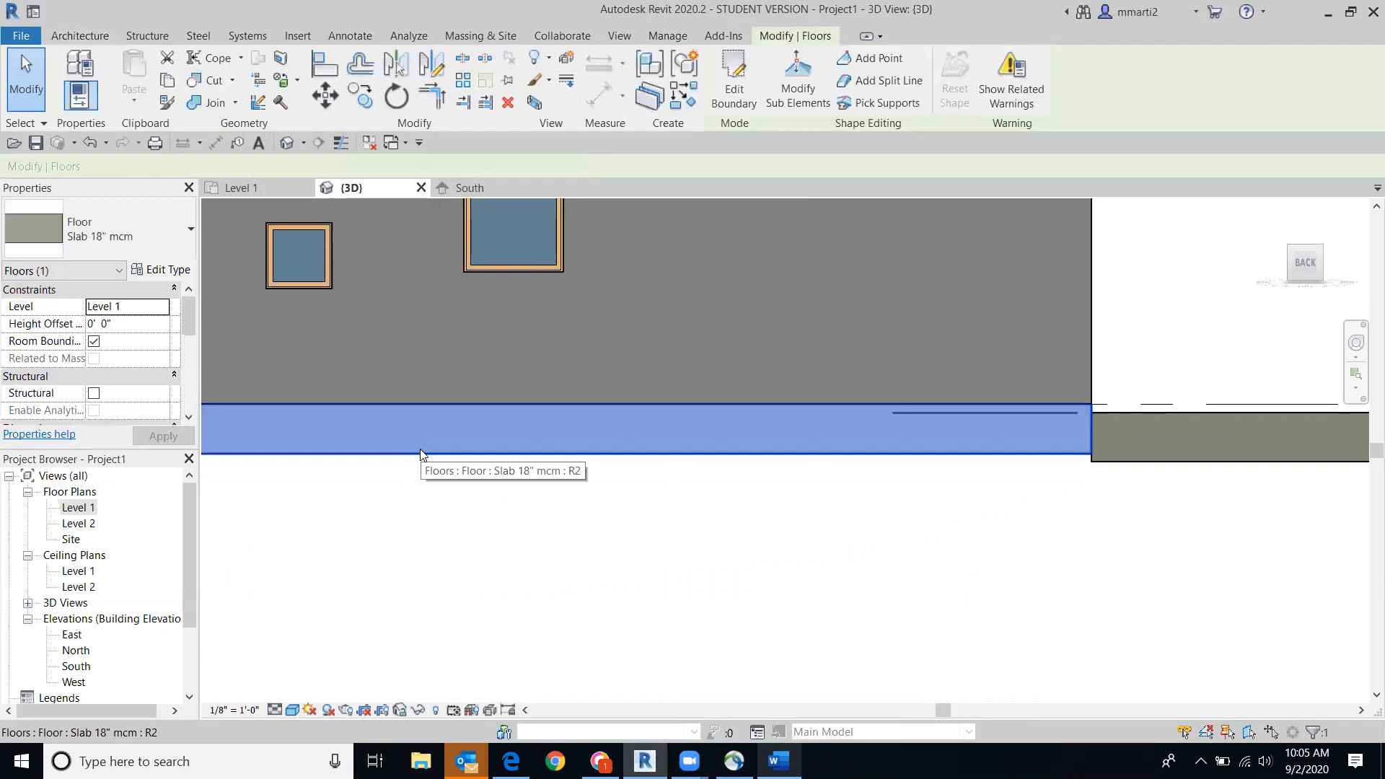
{"action": "left_click", "coordinate": [419, 711]}
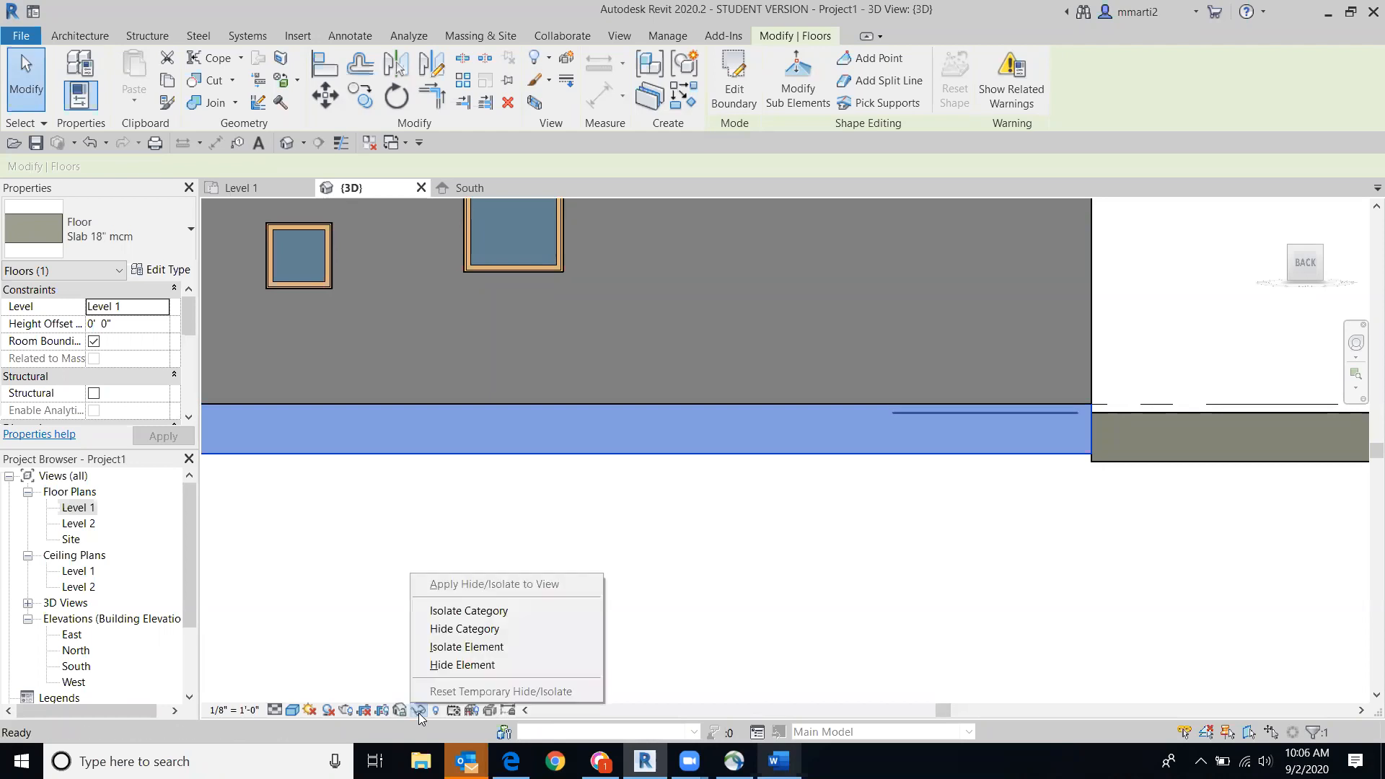
{"action": "left_click", "coordinate": [444, 666]}
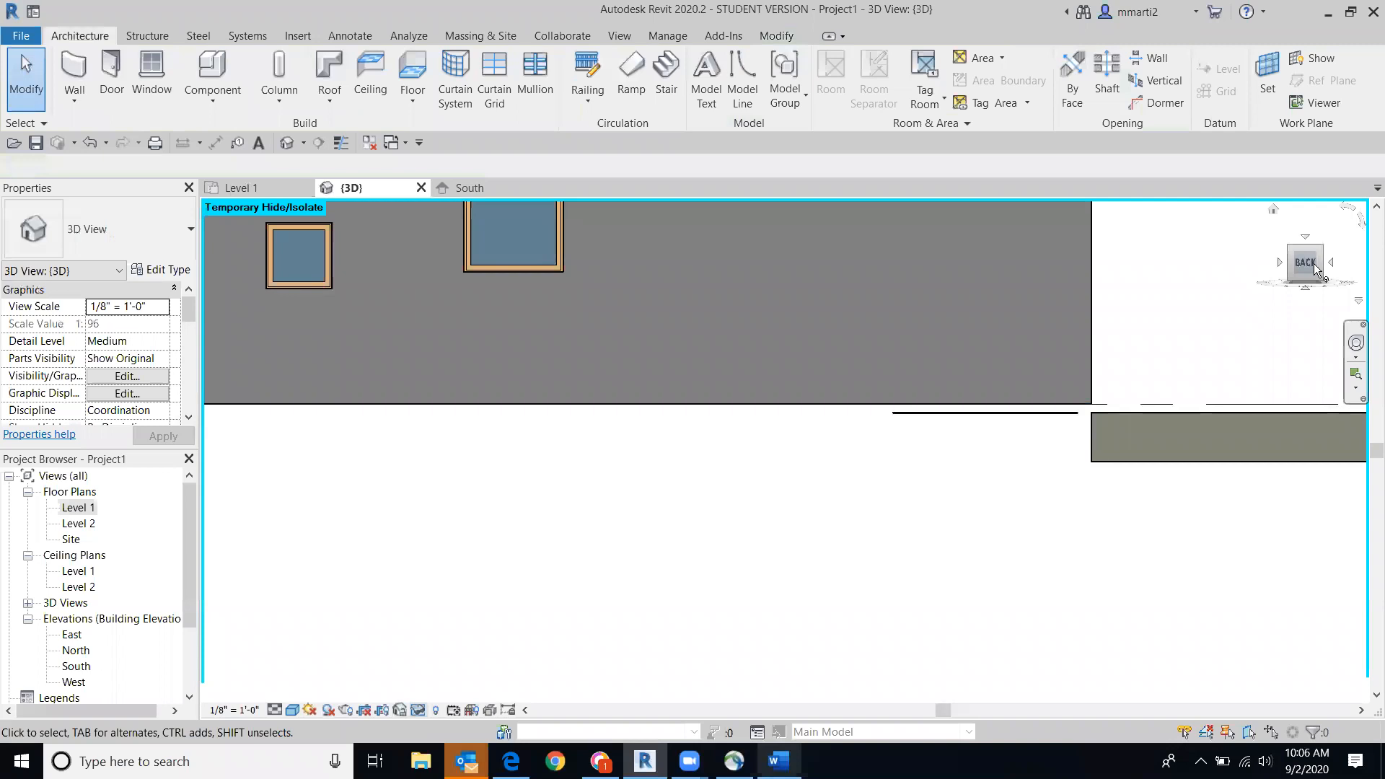
{"action": "mouse_move", "coordinate": [1305, 279]}
{"action": "left_mouse_down"}
{"action": "mouse_move", "coordinate": [1313, 254]}
{"action": "mouse_move", "coordinate": [1303, 287]}
{"action": "left_mouse_up"}
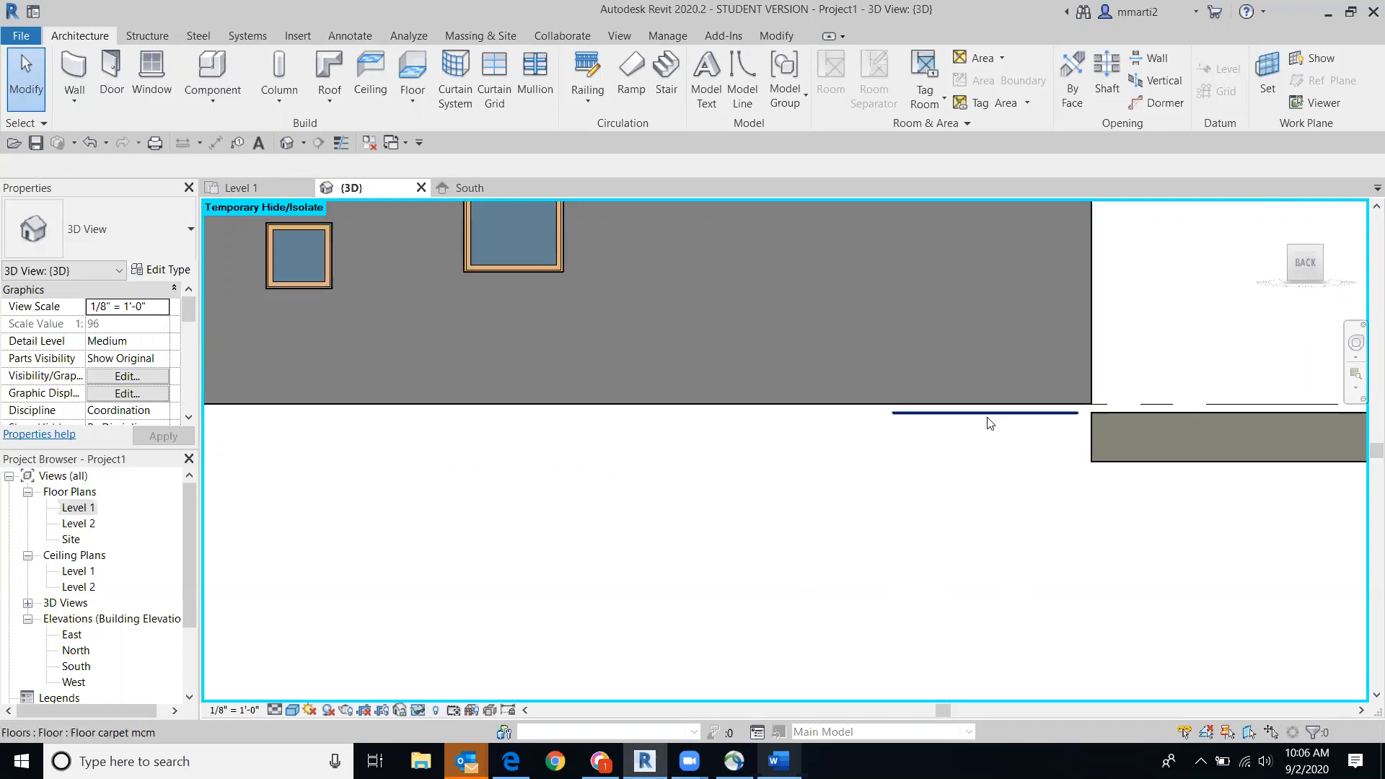
Step: Set the carpet floor's height offset from level to .25 without an inch mark and apply it
{"action": "scroll", "coordinate": [987, 424], "scroll_direction": "up", "scroll_amount": 3}
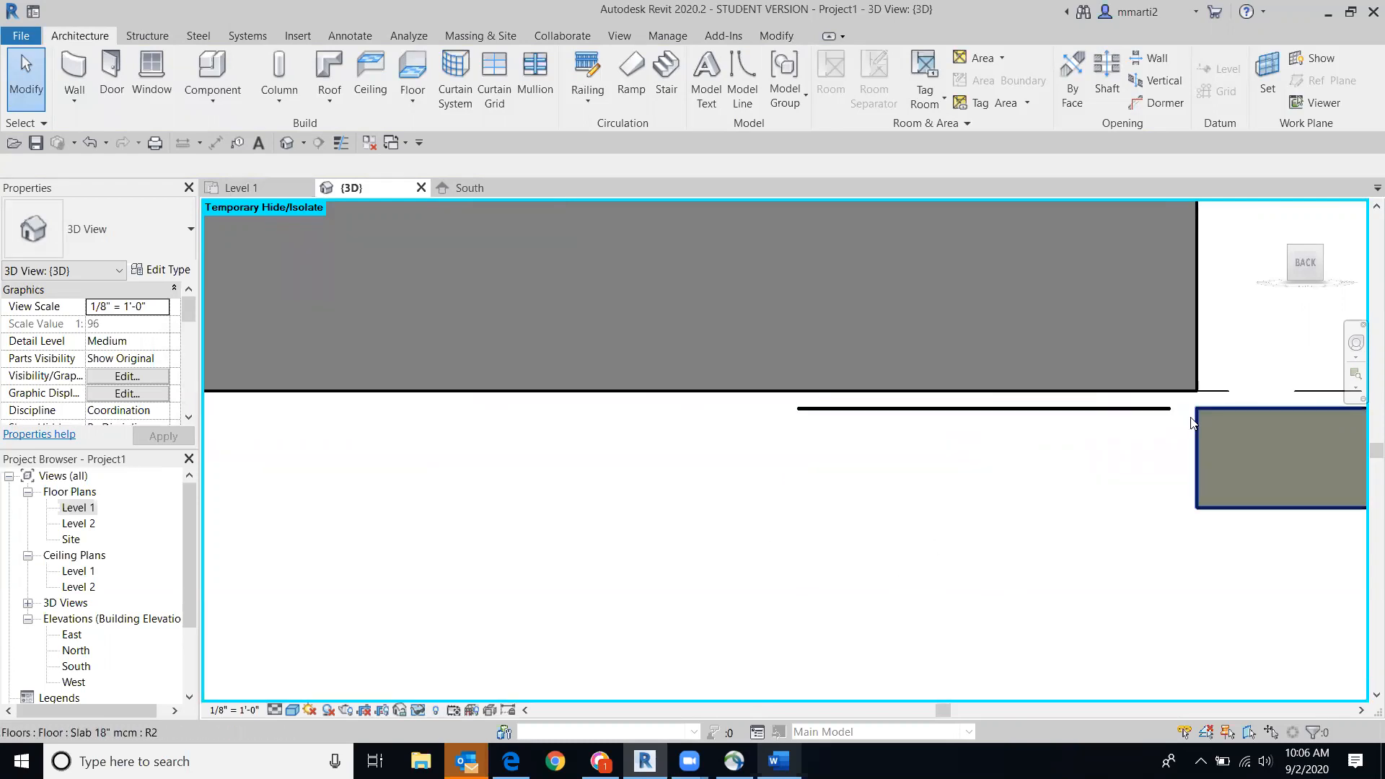
{"action": "left_click", "coordinate": [999, 417]}
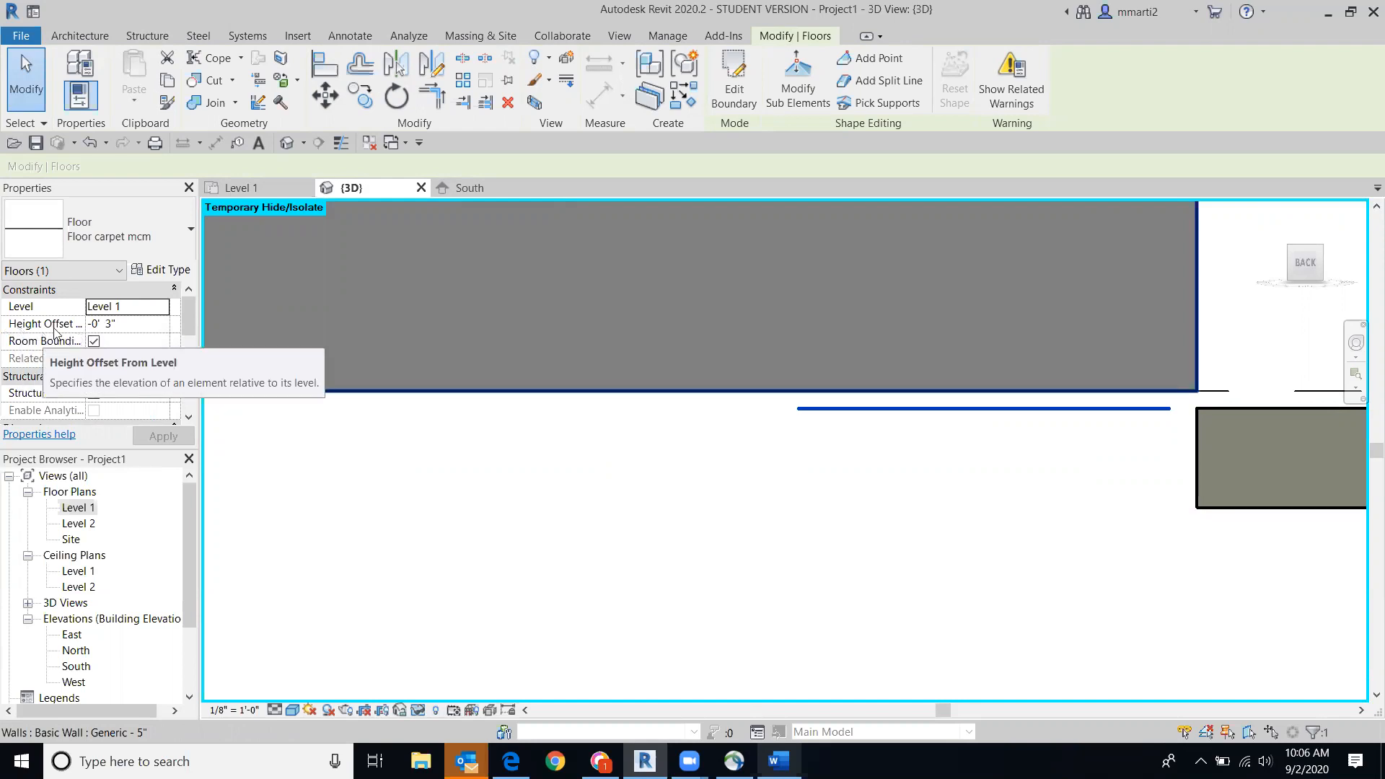
{"action": "left_click", "coordinate": [124, 327]}
{"action": "left_click_drag", "start_coordinate": [124, 327], "coordinate": [81, 334]}
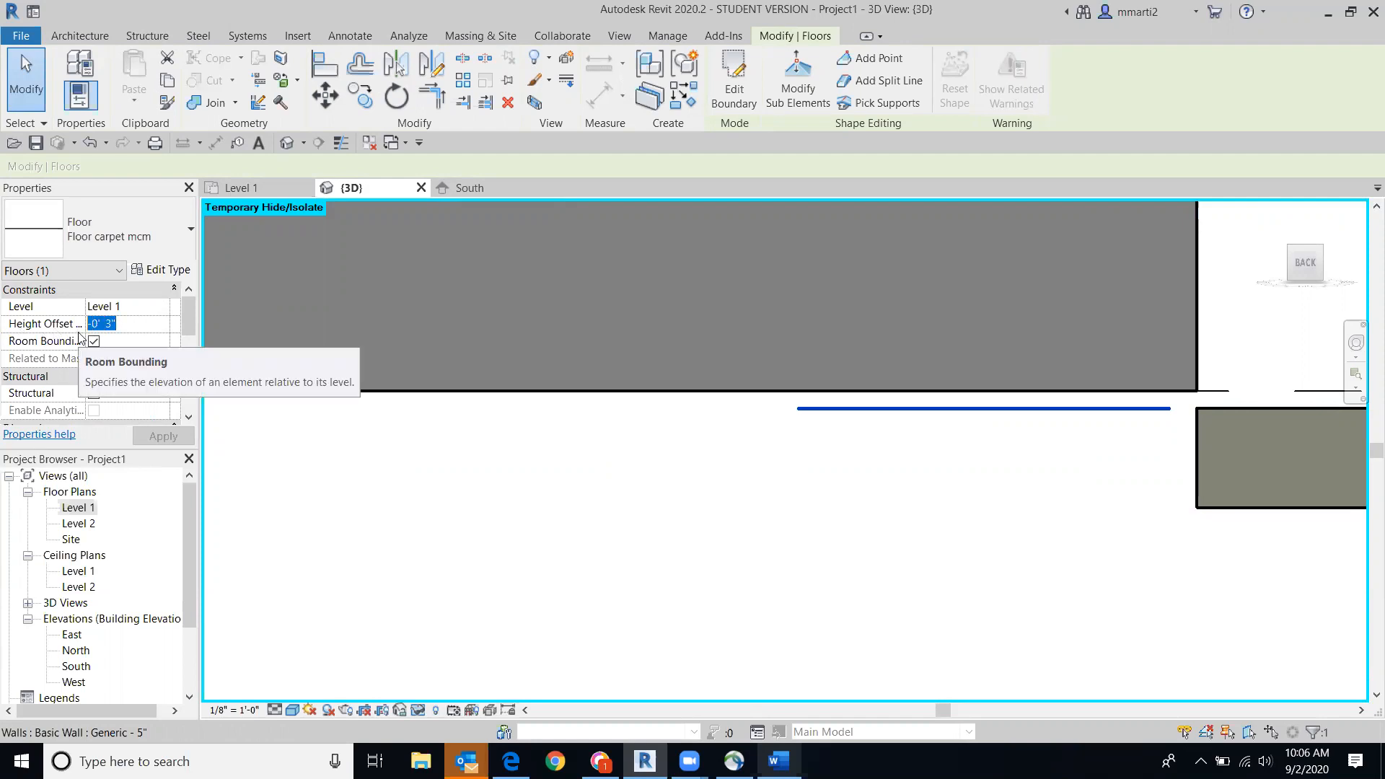
{"action": "type", "text": ".25"}
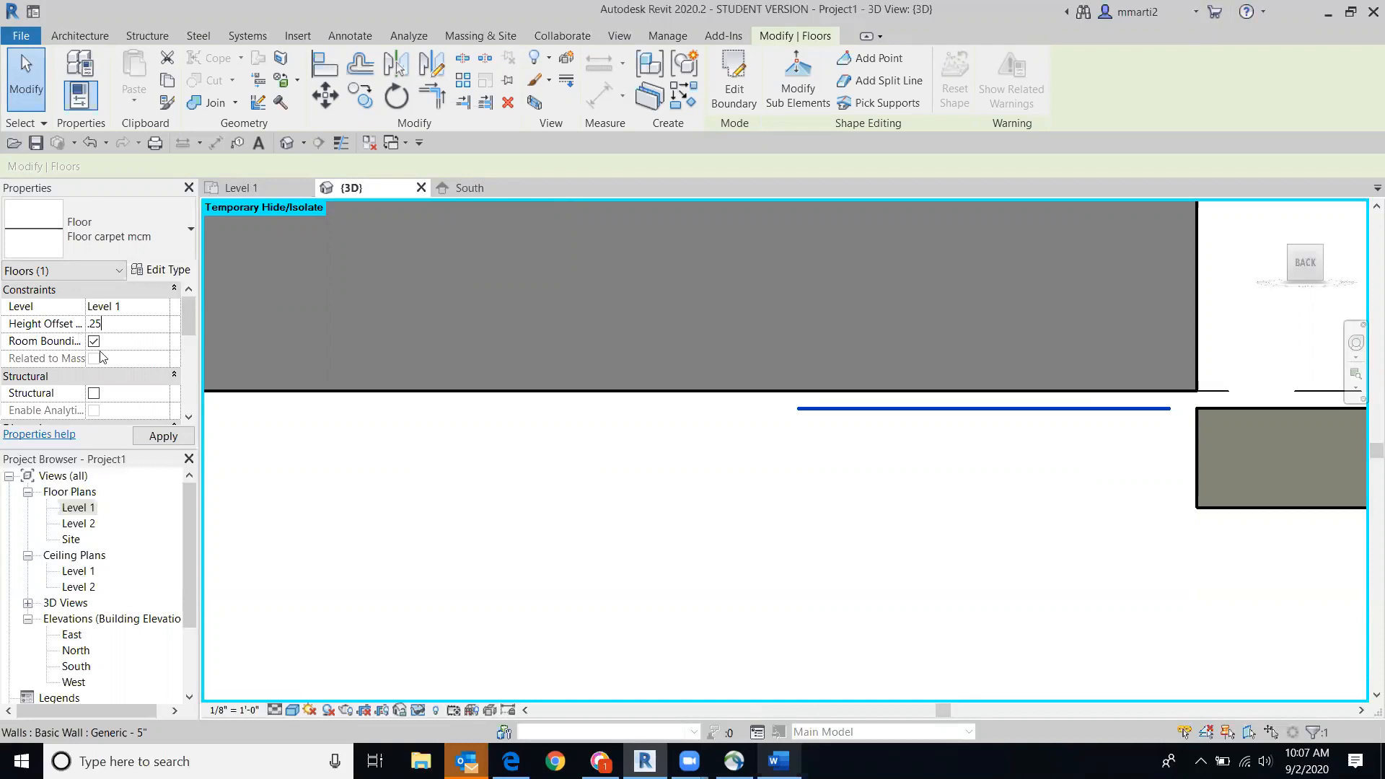
{"action": "left_click", "coordinate": [172, 436]}
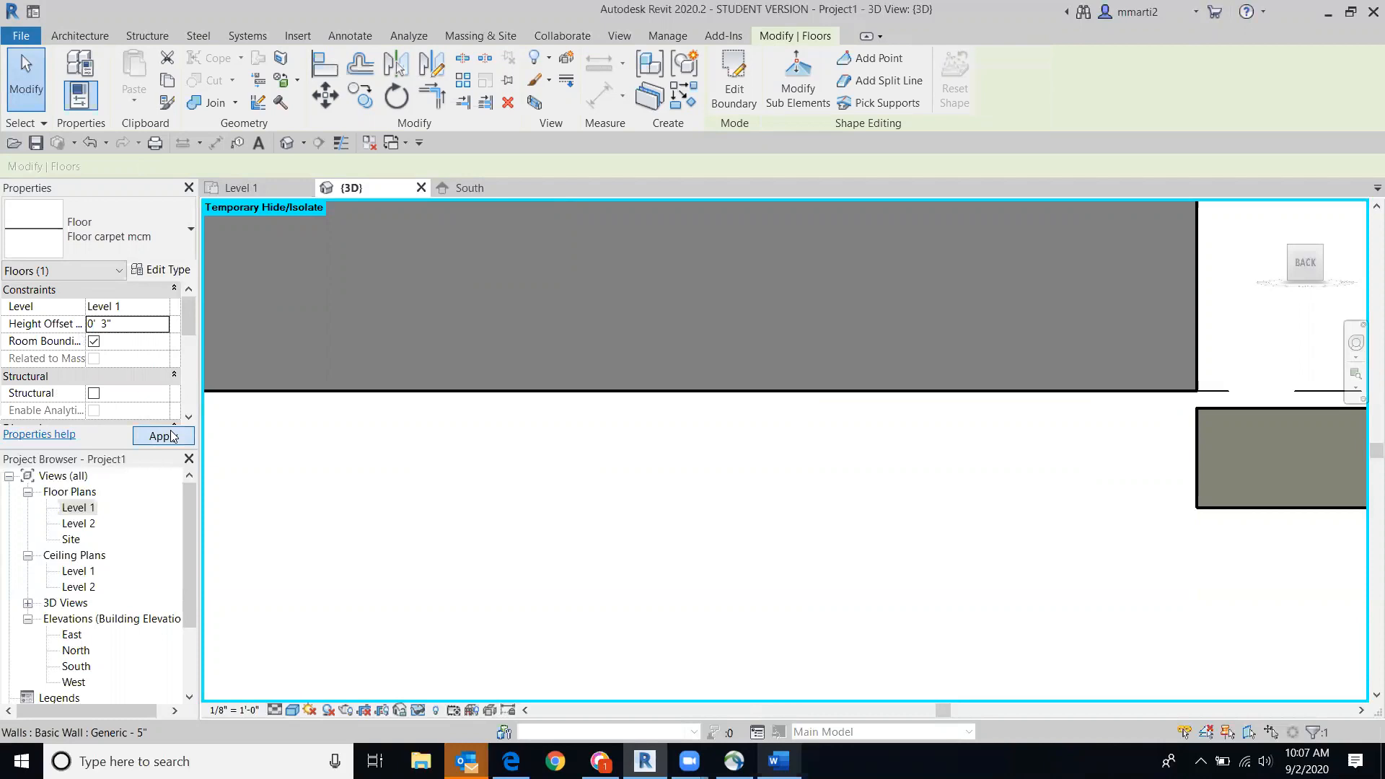
Step: Temporarily hide the back exterior wall to expose the raised carpet floor inside the narrow room
{"action": "middle_click_drag", "start_coordinate": [1094, 451], "coordinate": [1040, 585]}
{"action": "scroll", "coordinate": [1040, 583], "scroll_direction": "down", "scroll_amount": 1}
{"action": "left_click", "coordinate": [980, 466]}
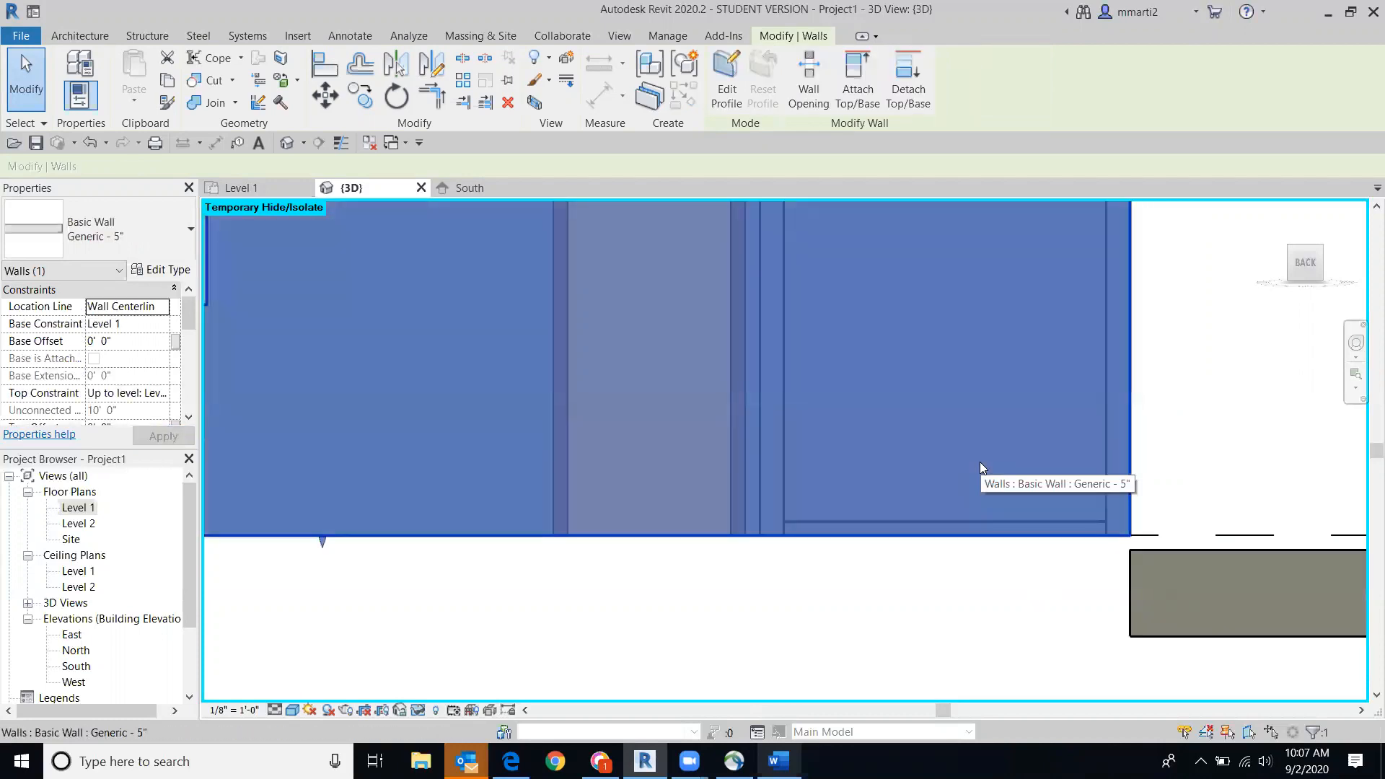
{"action": "left_click", "coordinate": [417, 711]}
{"action": "left_click", "coordinate": [462, 663]}
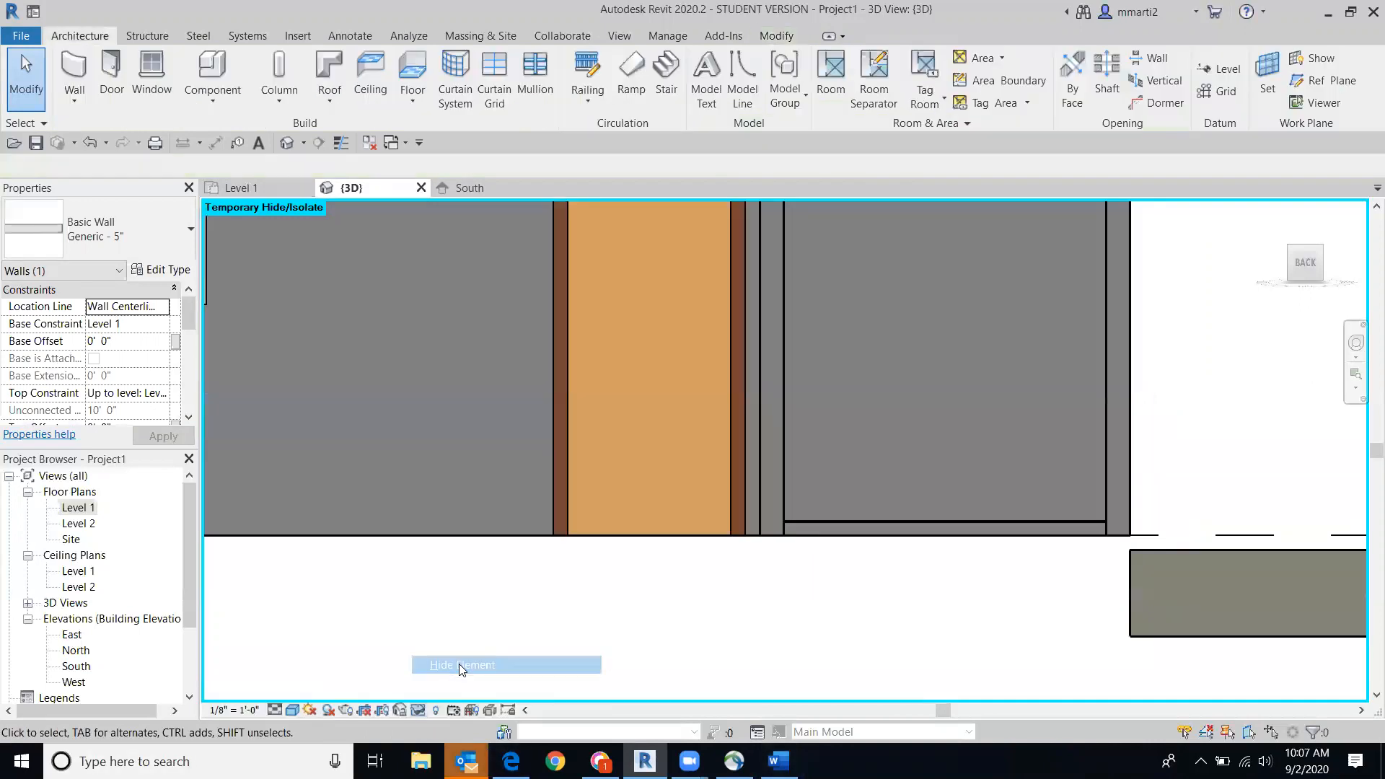
{"action": "left_click_drag", "start_coordinate": [1304, 256], "coordinate": [1302, 264]}
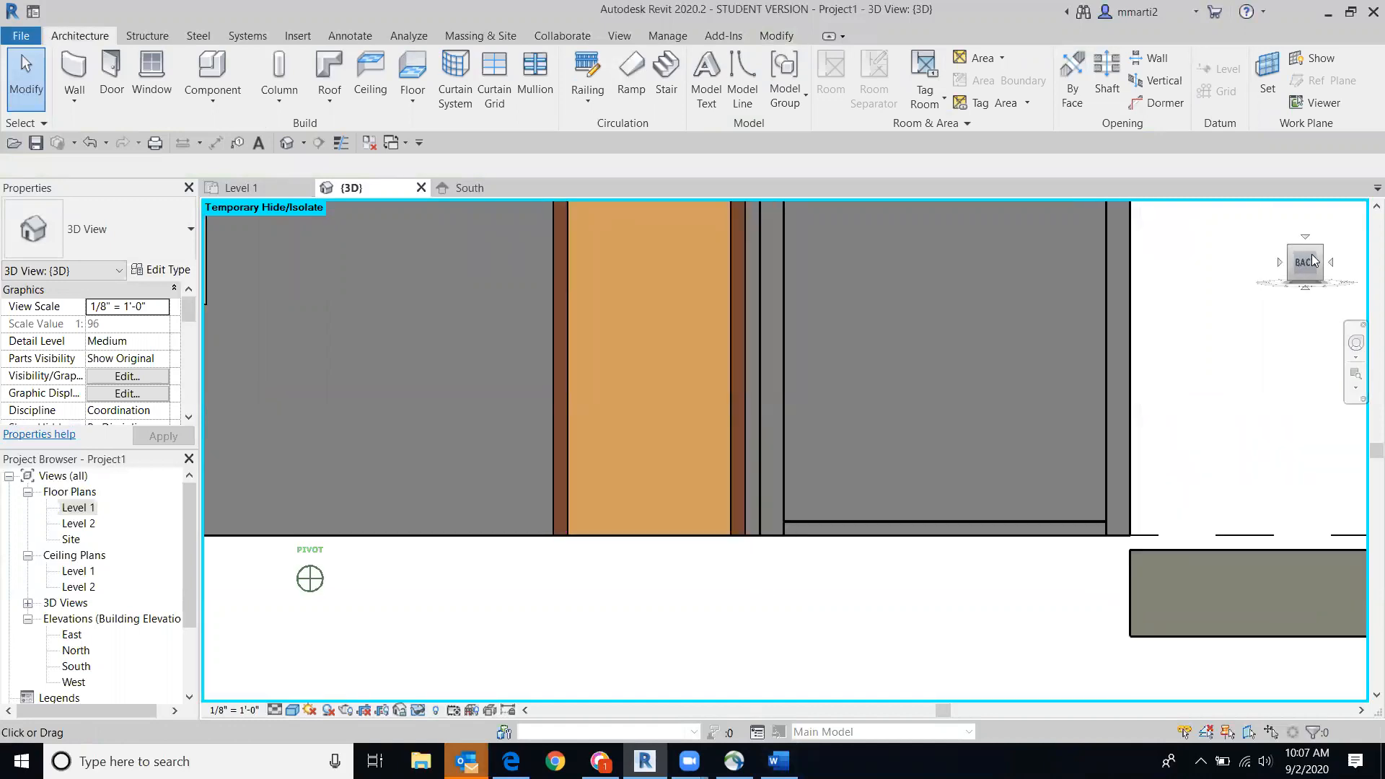
Step: Set the carpet floor's height offset from Level 1 to 0' 0 1/4"
{"action": "left_click", "coordinate": [888, 521]}
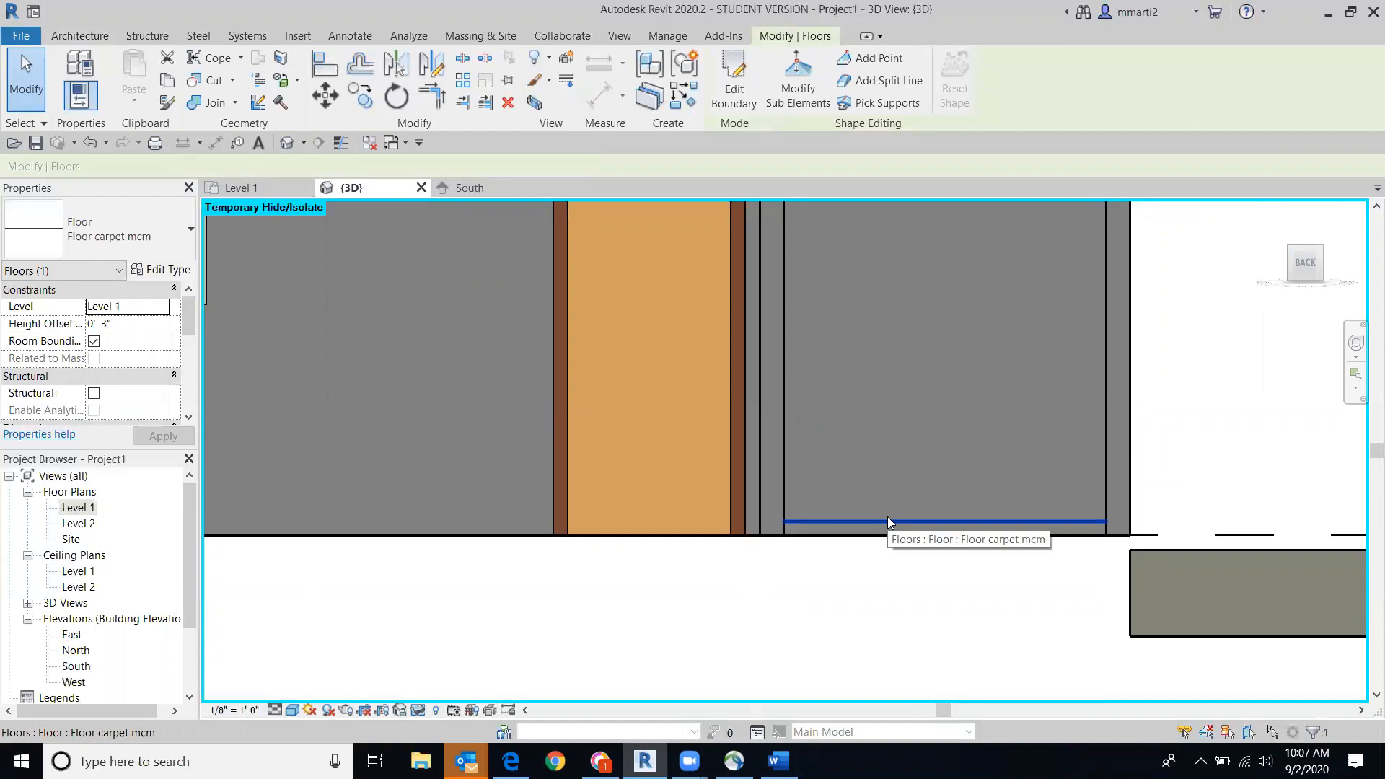
{"action": "left_click", "coordinate": [114, 325]}
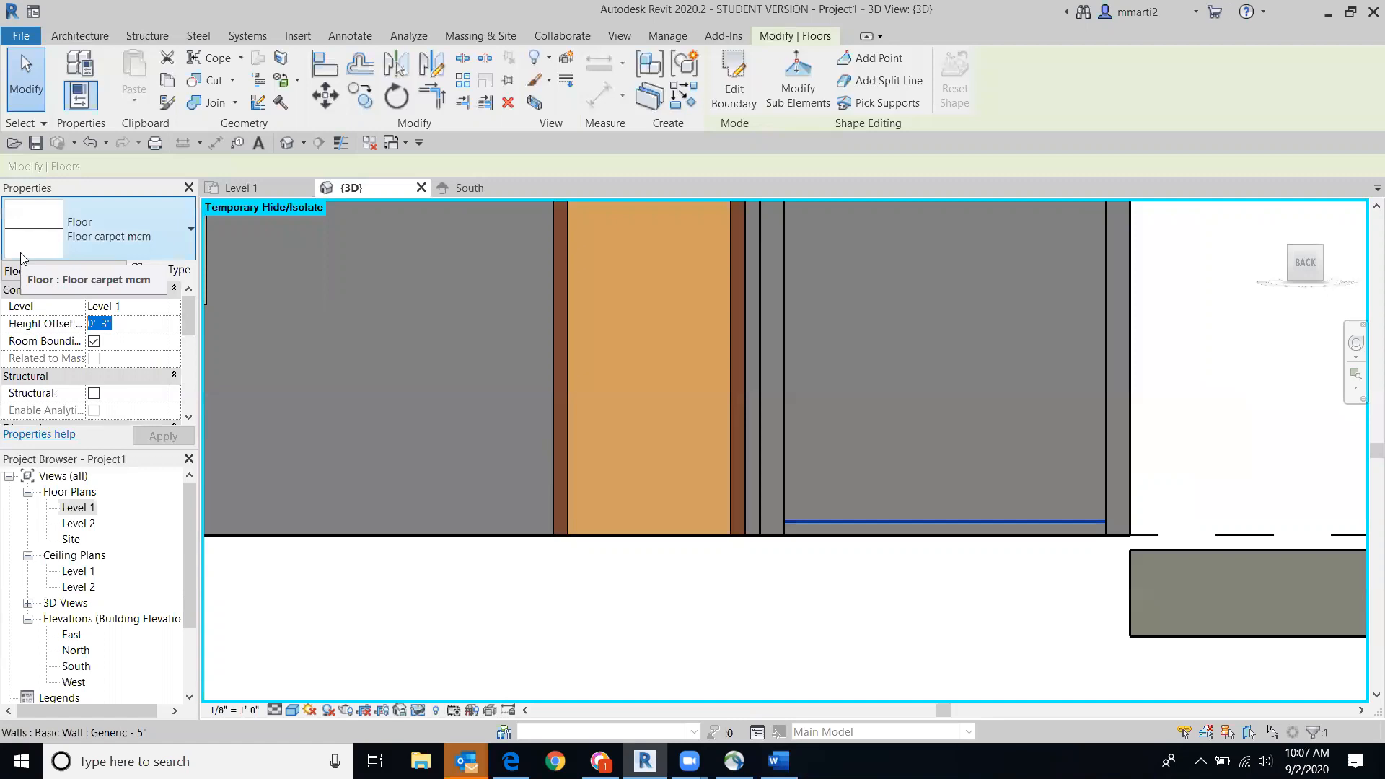
{"action": "type", "text": ".25"}
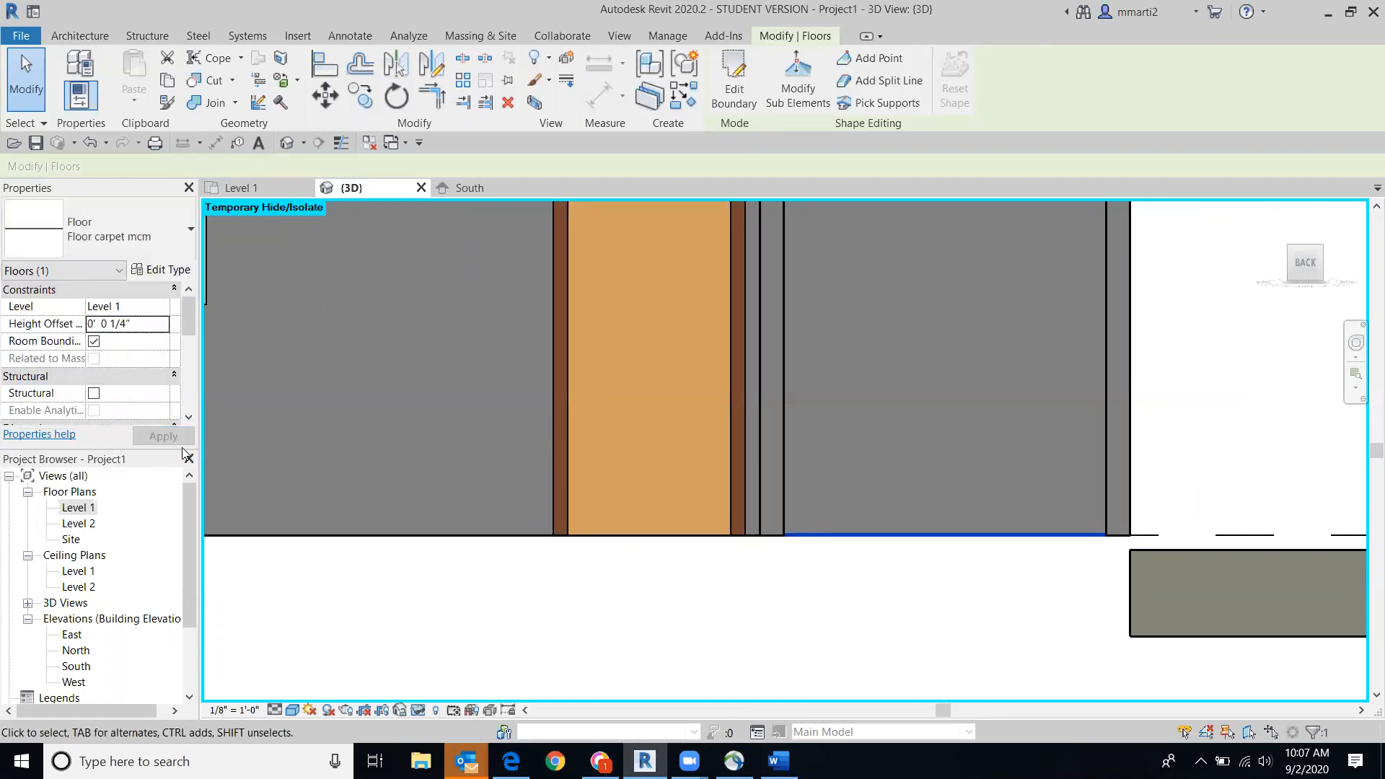
{"action": "left_click", "coordinate": [831, 574]}
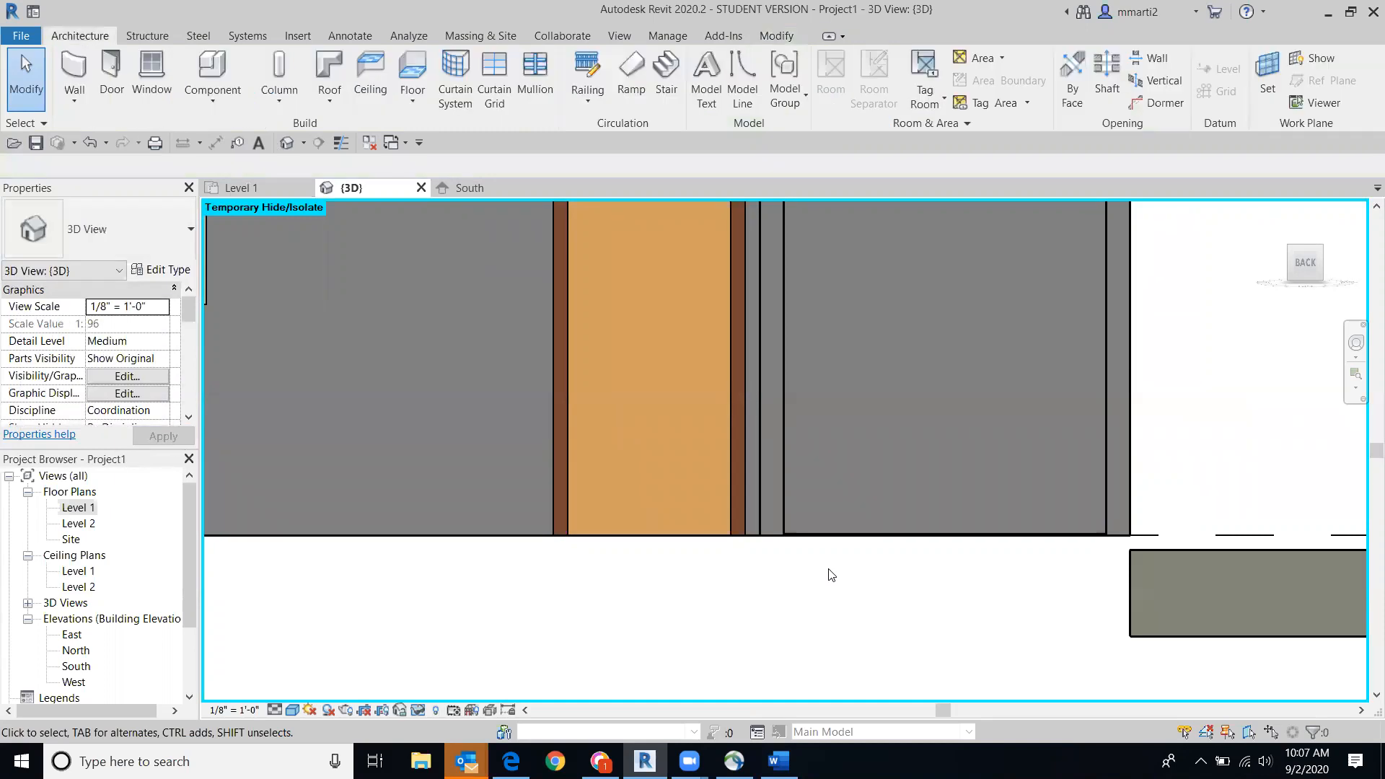
Step: Reset the temporary hide/isolate and temporarily hide only the back exterior wall
{"action": "left_click", "coordinate": [417, 711]}
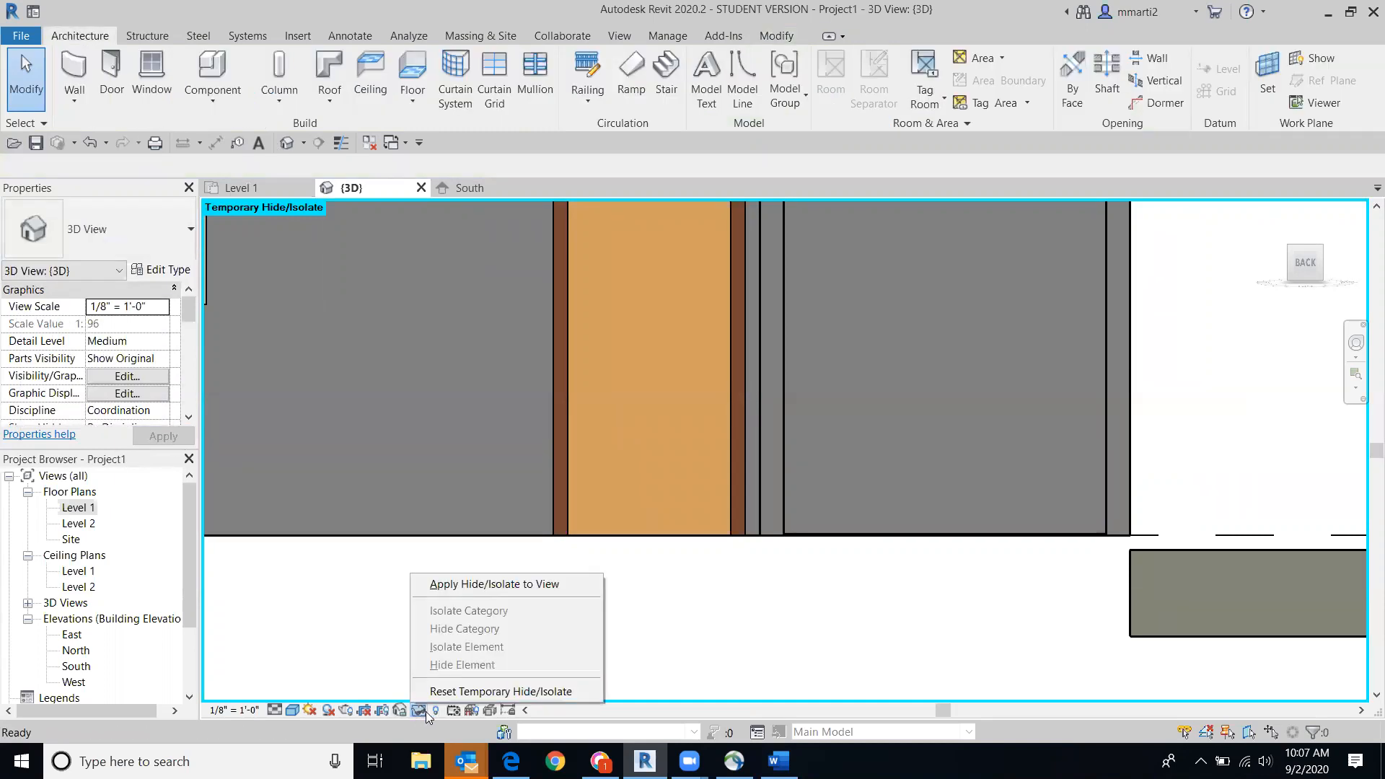
{"action": "left_click", "coordinate": [473, 694]}
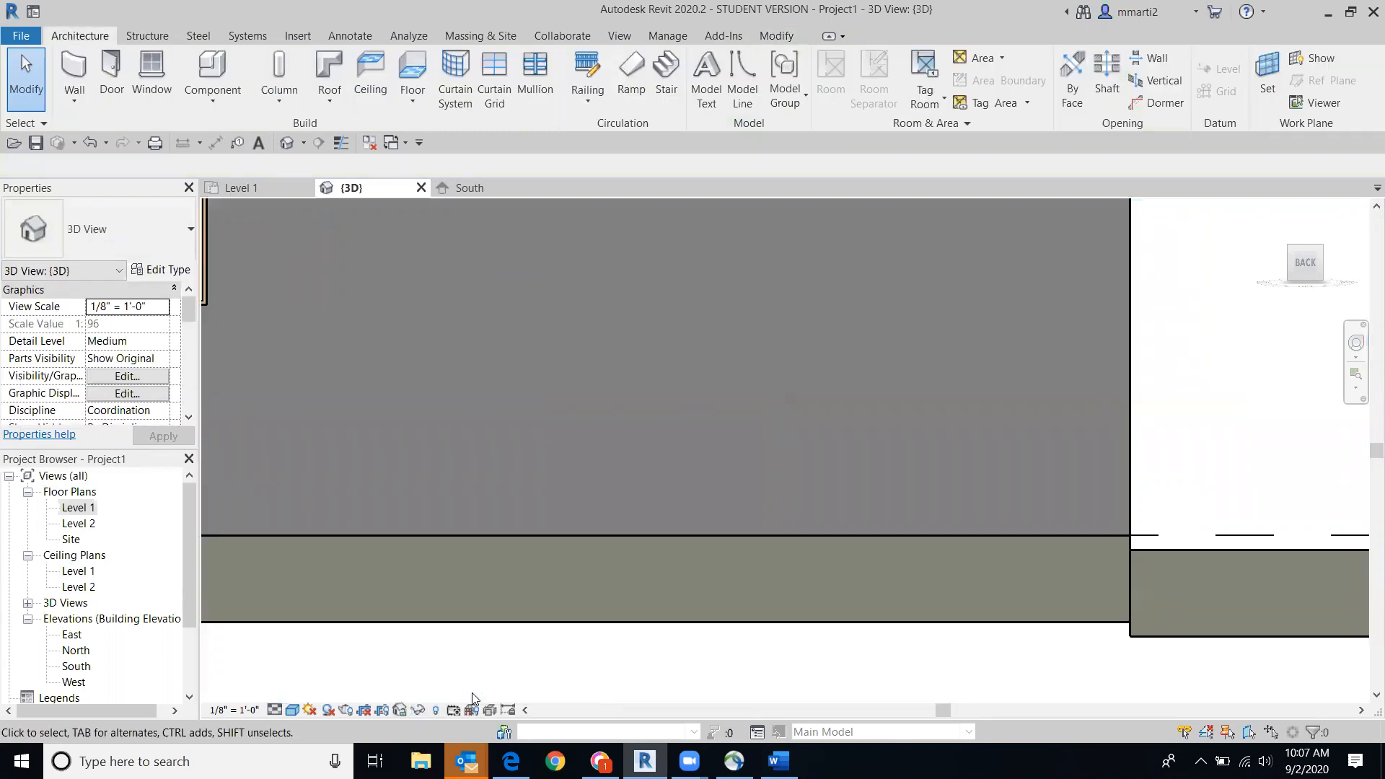
{"action": "left_click", "coordinate": [1053, 466]}
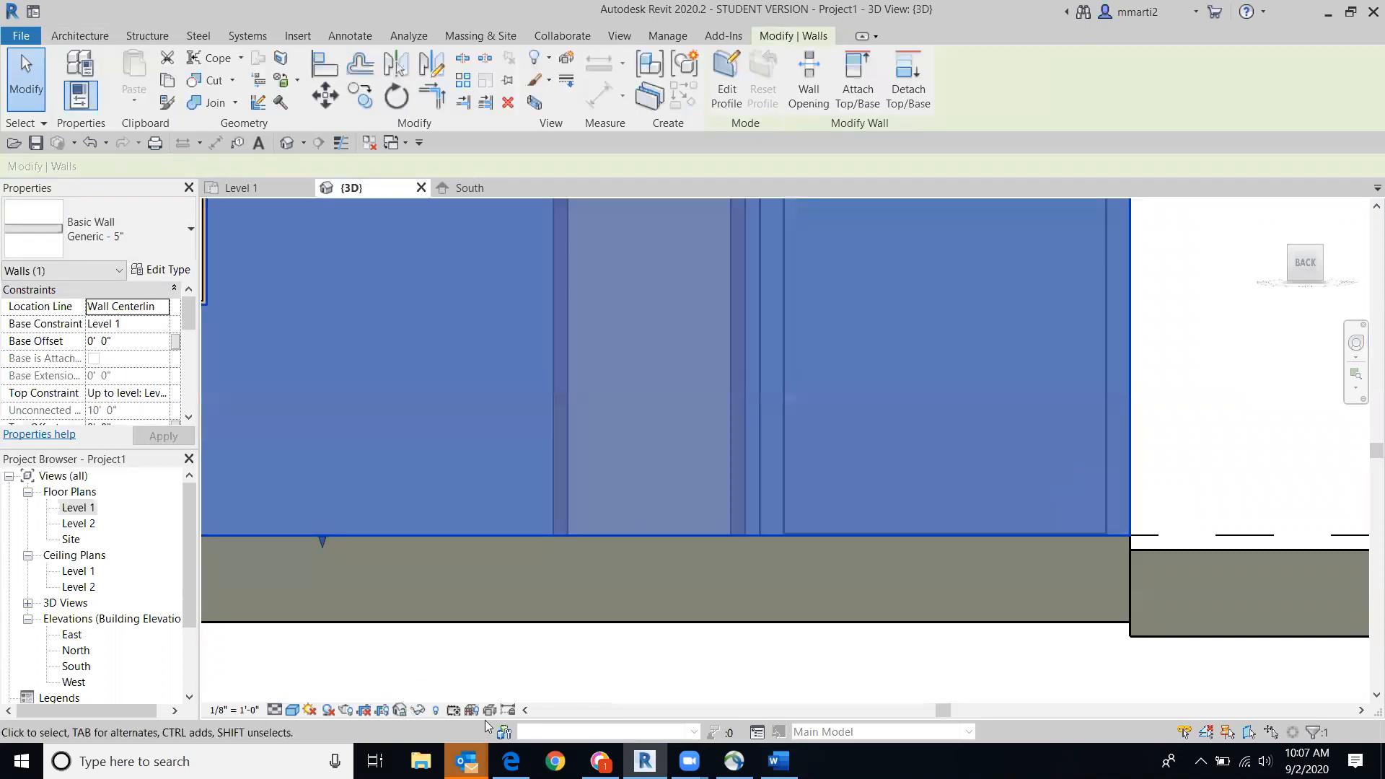
{"action": "left_click", "coordinate": [417, 711]}
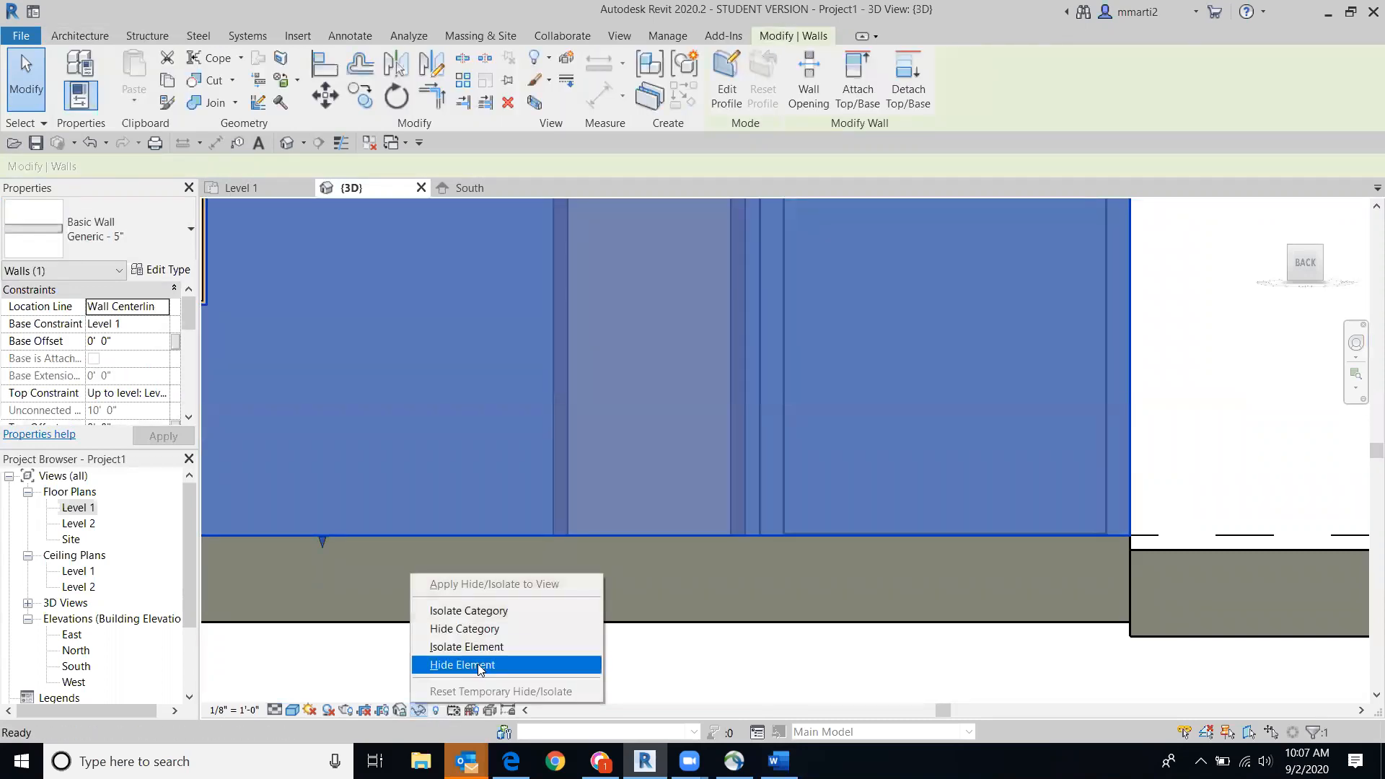
{"action": "left_click", "coordinate": [477, 665]}
Step: Turn on thin lines and examine the carpet floor's edge on top of the concrete slab
{"action": "scroll", "coordinate": [1025, 514], "scroll_direction": "up", "scroll_amount": 4}
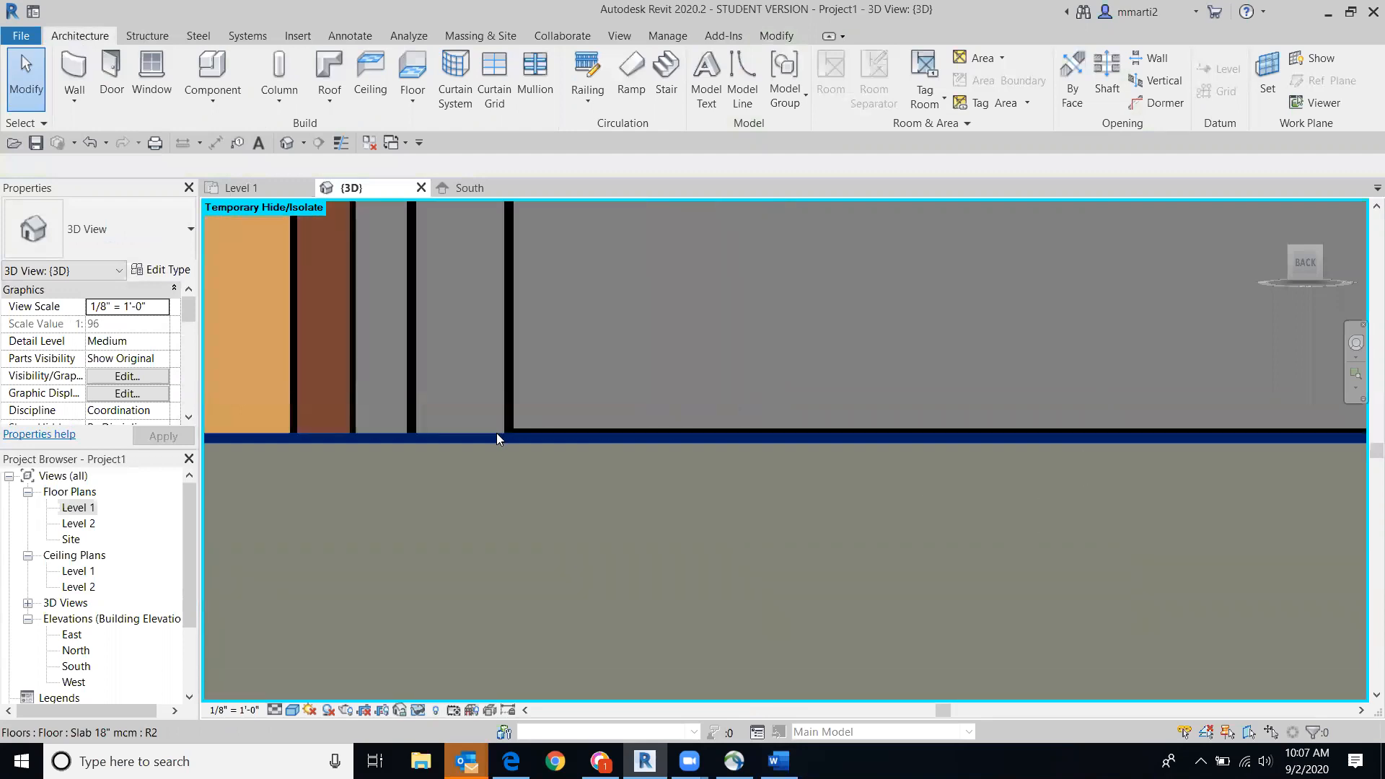
{"action": "scroll", "coordinate": [486, 489], "scroll_direction": "up", "scroll_amount": 3}
{"action": "left_click", "coordinate": [341, 142]}
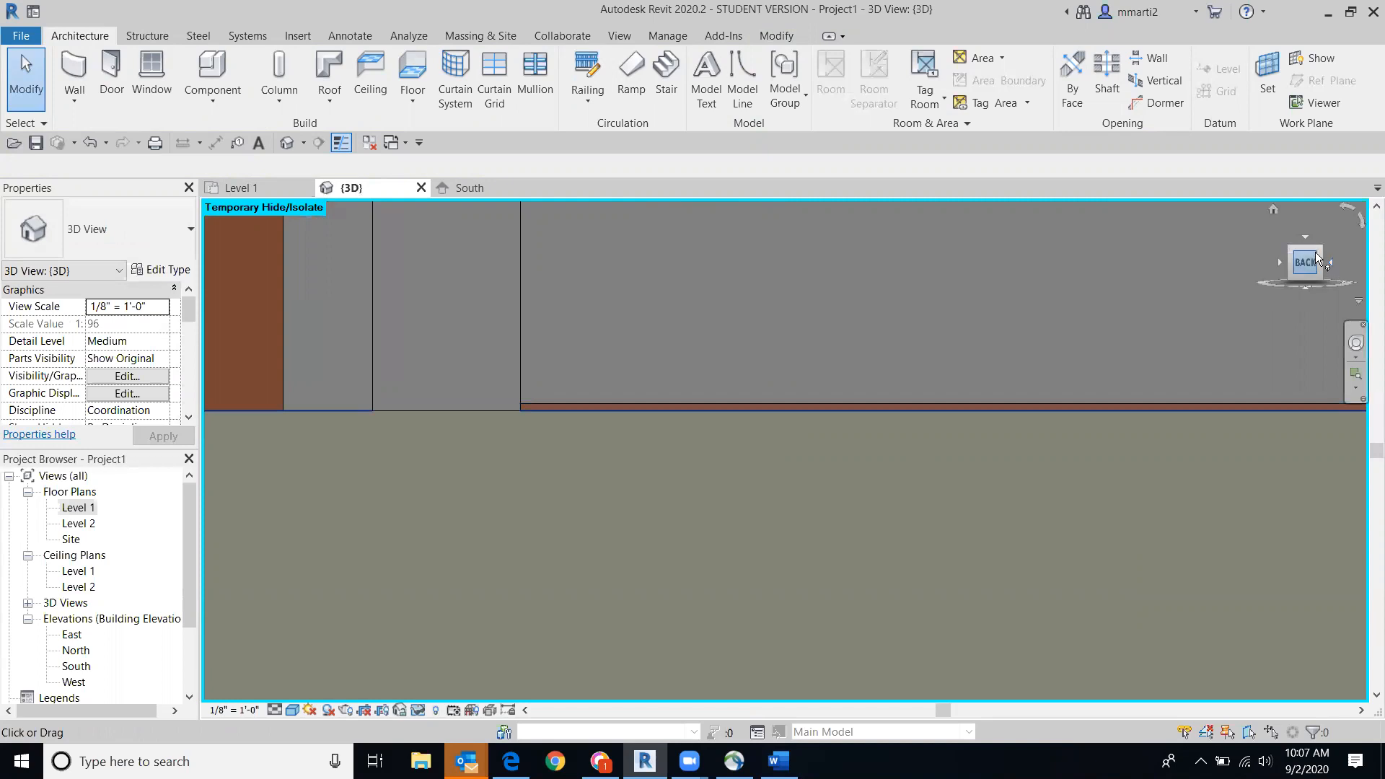
{"action": "left_click_drag", "start_coordinate": [1318, 248], "coordinate": [1301, 261]}
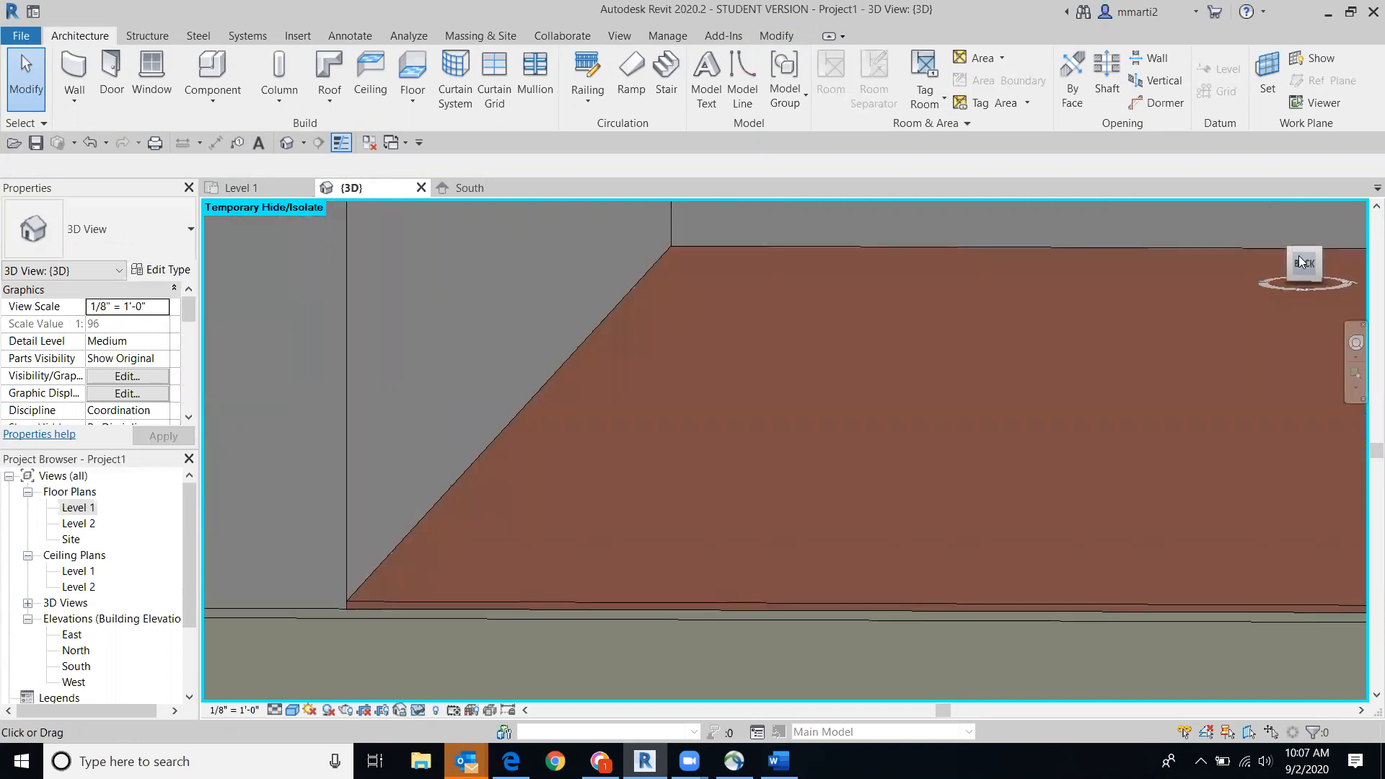
{"action": "left_click", "coordinate": [1299, 259]}
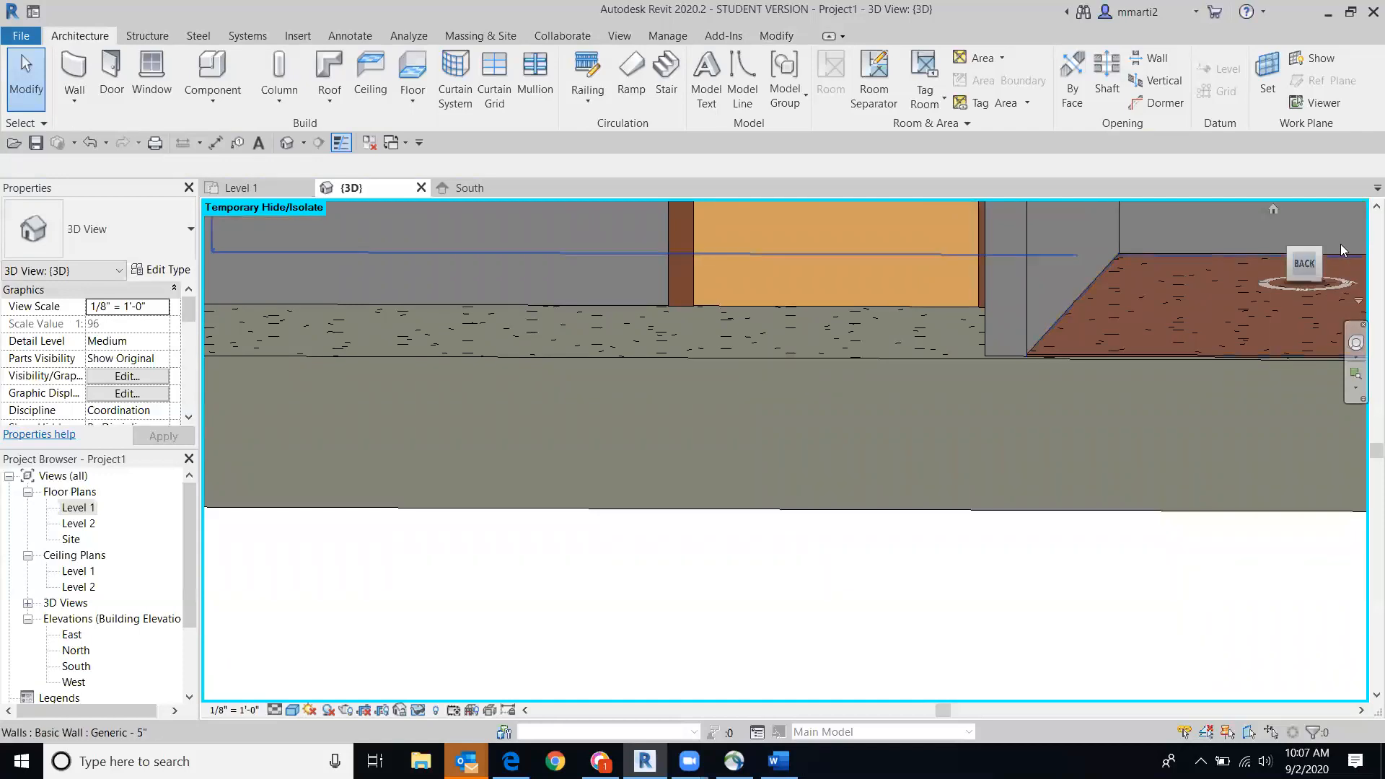
{"action": "left_click", "coordinate": [1314, 249]}
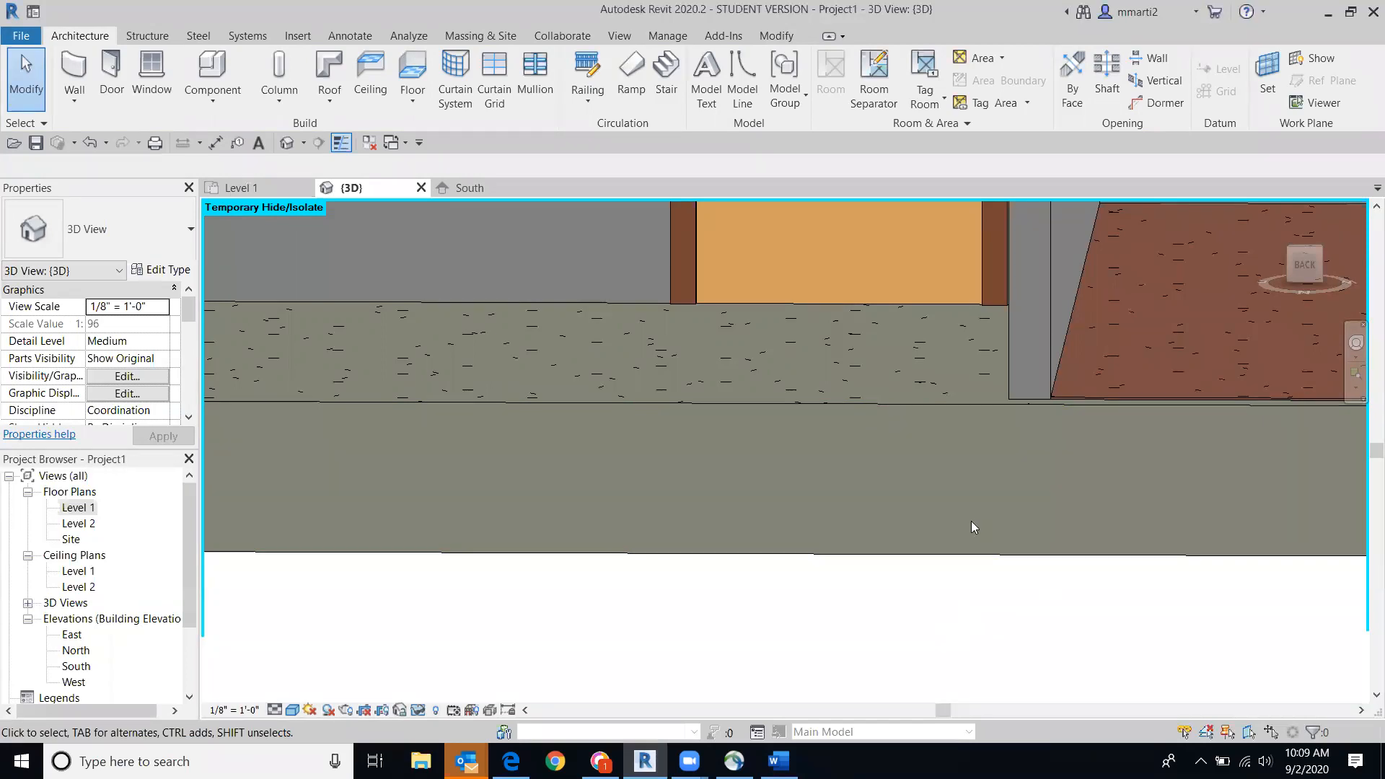
{"action": "scroll", "coordinate": [973, 523], "scroll_direction": "down", "scroll_amount": 1}
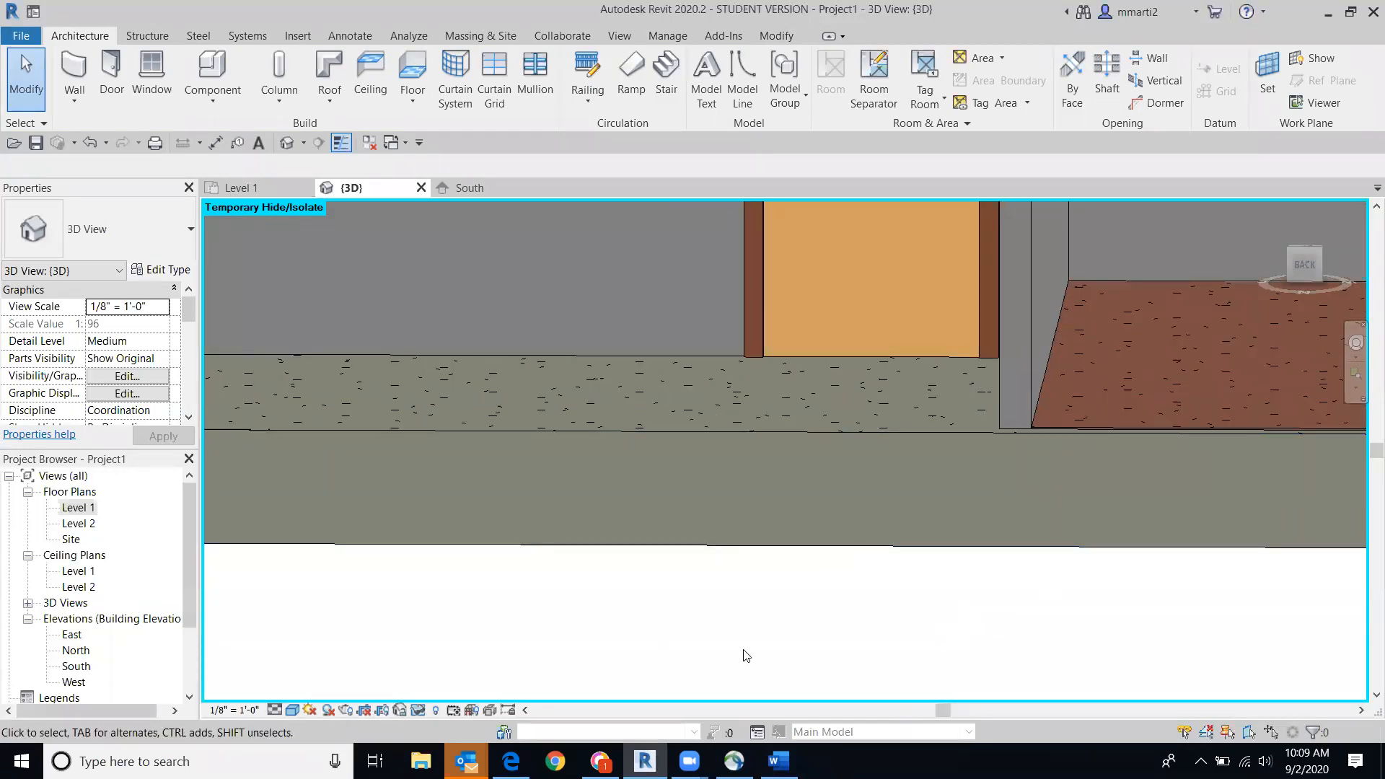